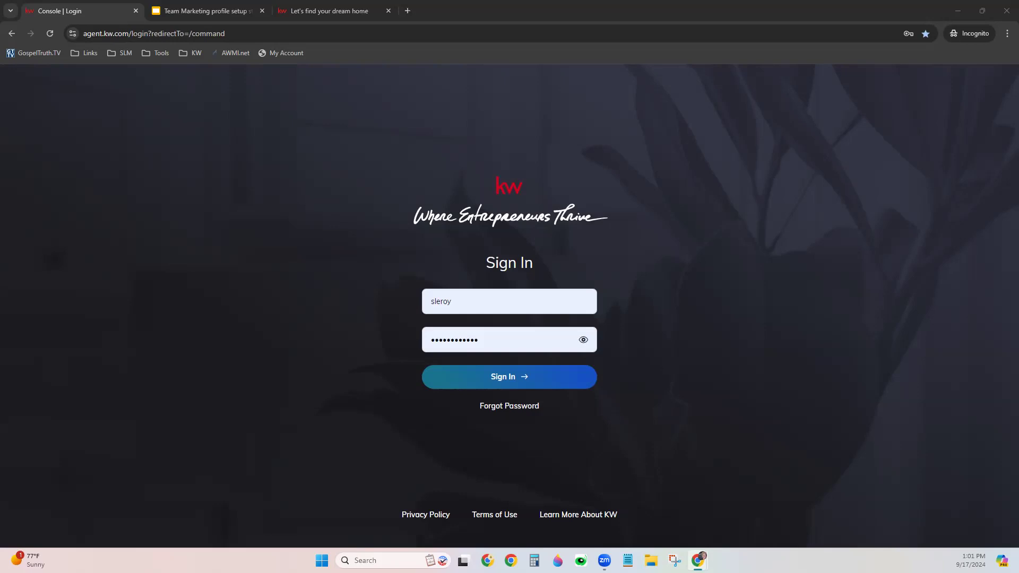
- Switch to the 'Let's find your dream home' team site and accept its cookie banner
left_click(352, 12)
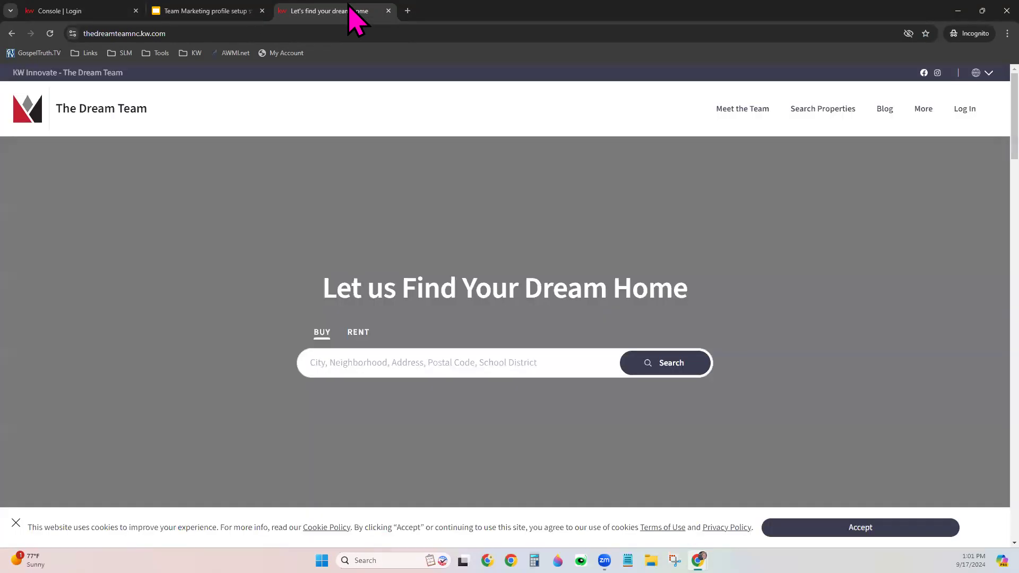
left_click(924, 533)
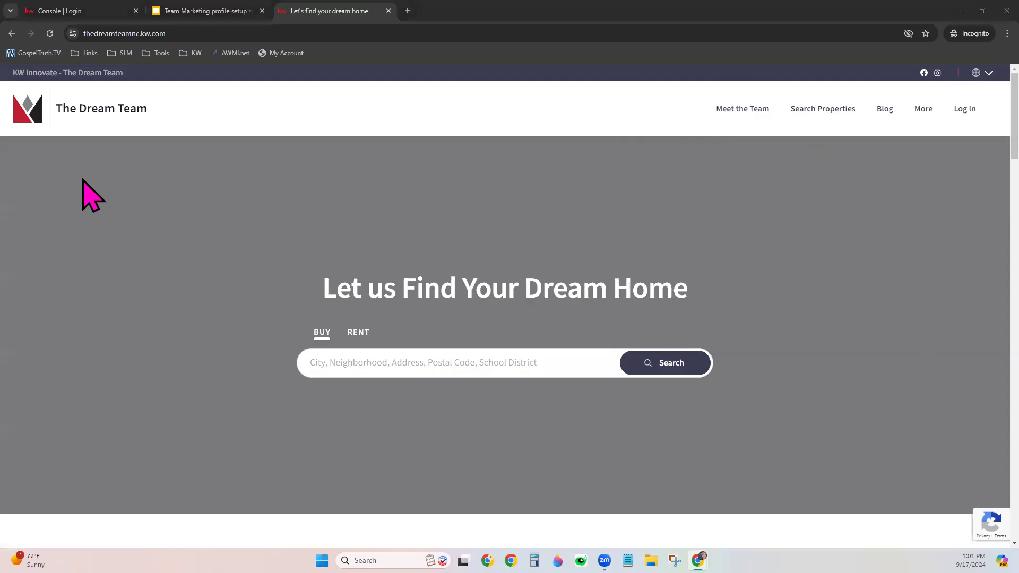
left_click(757, 111)
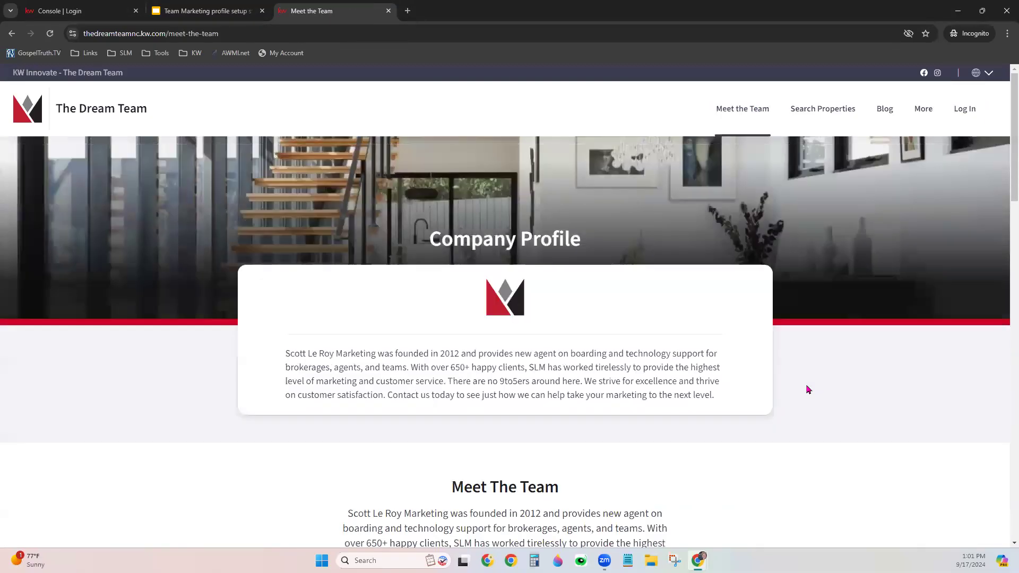
scroll(807, 390, "down", 8)
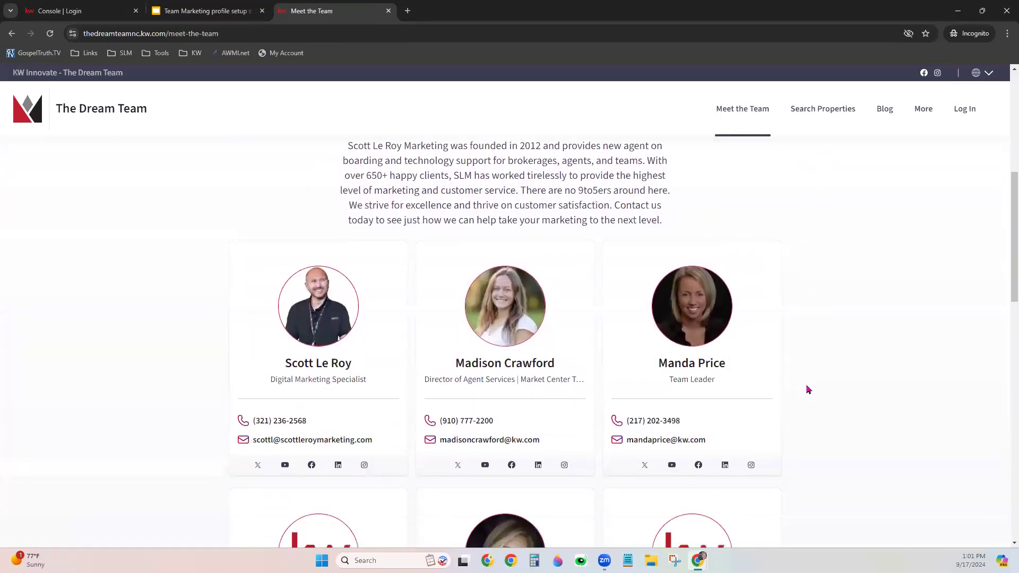
scroll(807, 390, "up", 8)
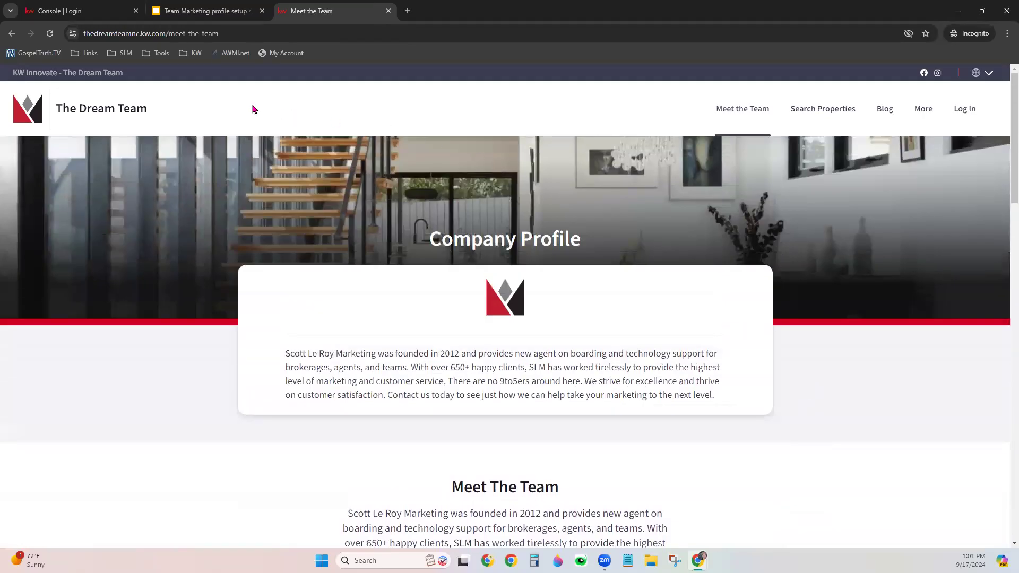
left_click(56, 110)
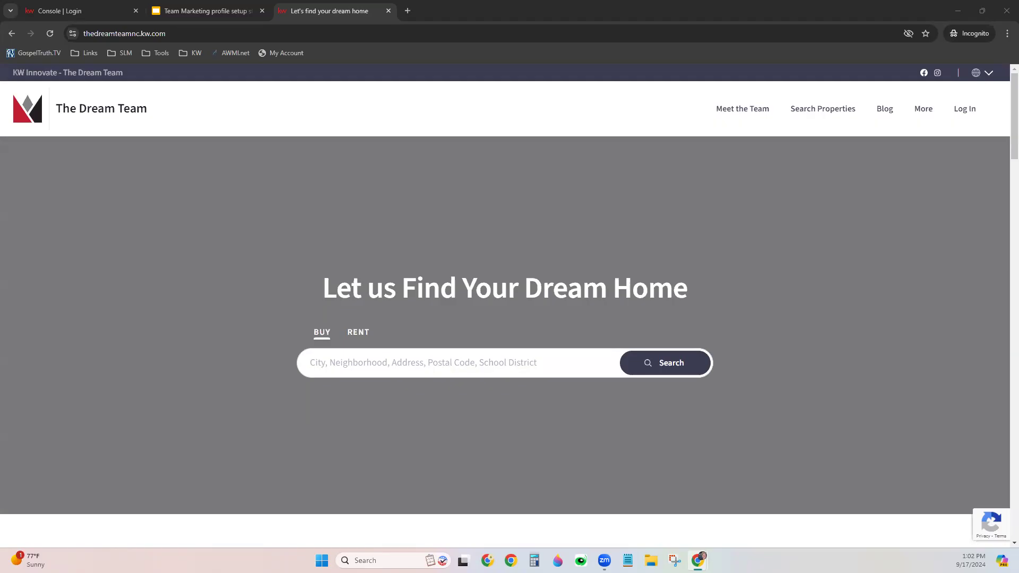
- Return to the Console login page and sign in to KW Command with the prefilled credentials
left_click(128, 10)
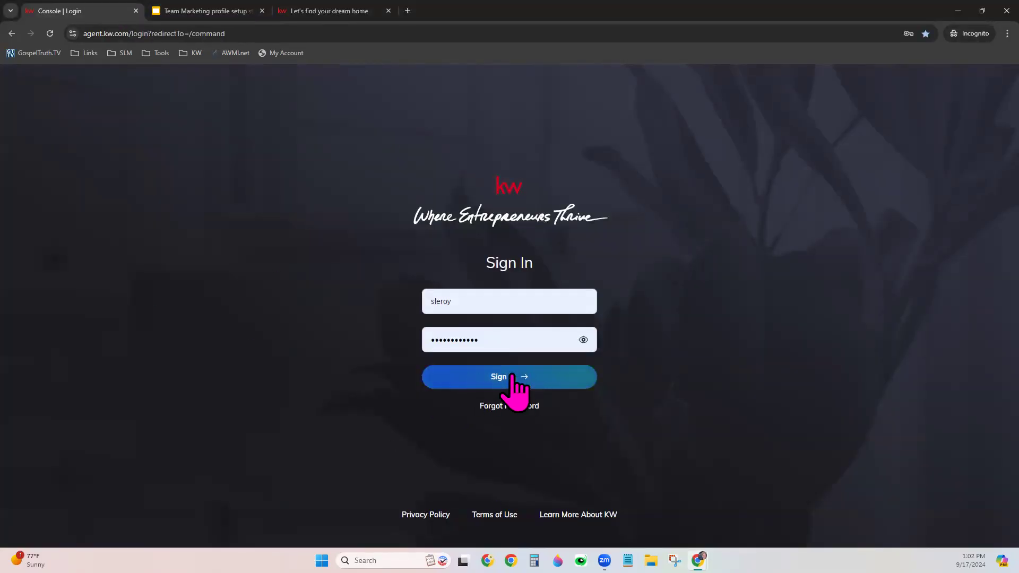
left_click(483, 373)
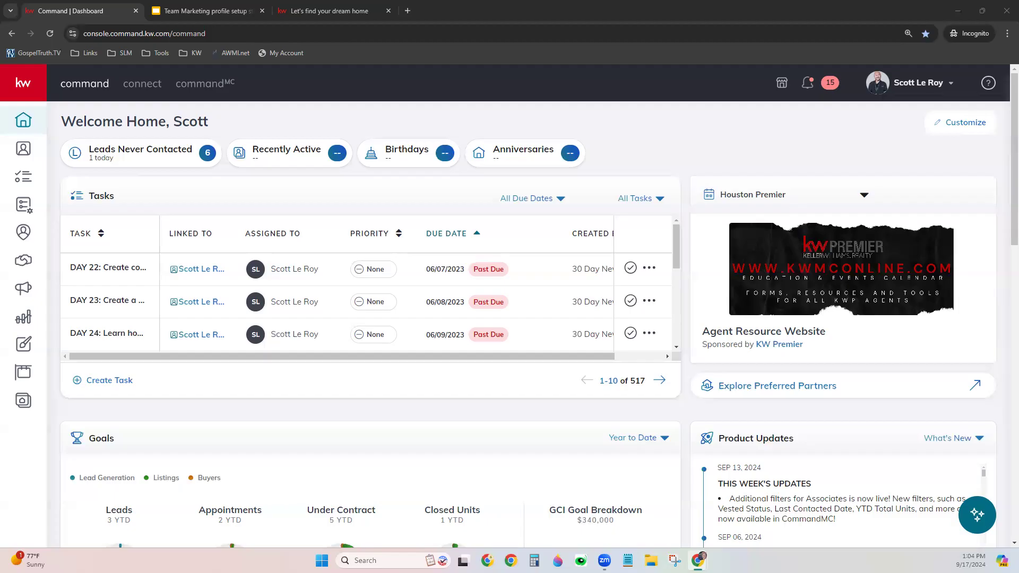
- Open the Websites section, zoom Chrome to 125%, and show the other available accounts
left_click(24, 403)
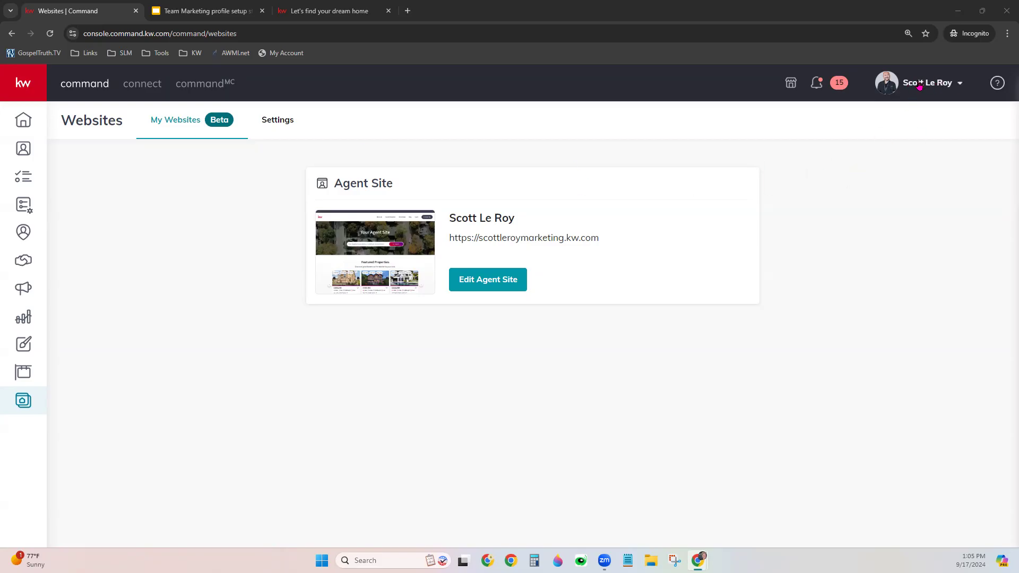
left_click(1007, 32)
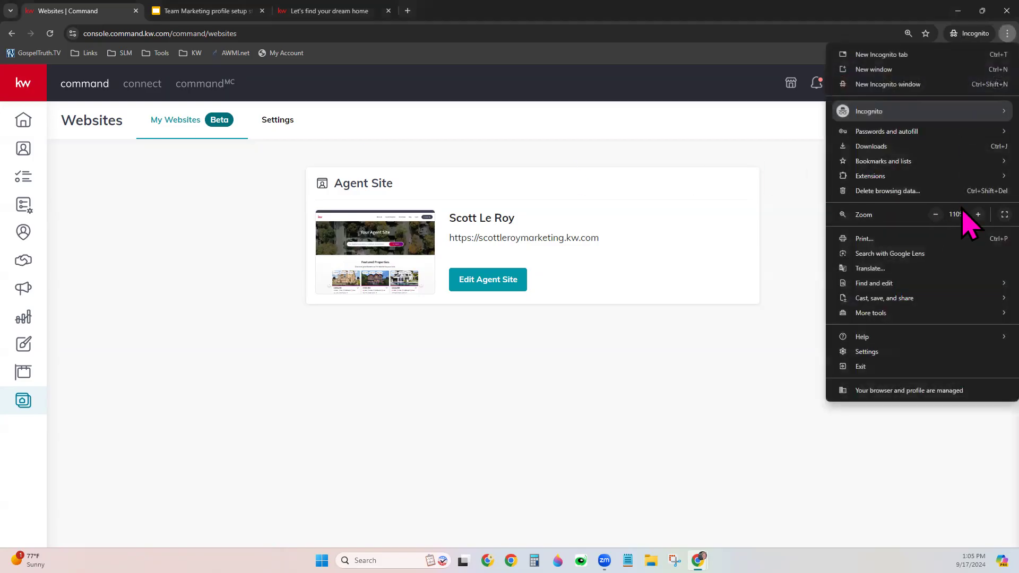
left_click(978, 215)
left_click(709, 102)
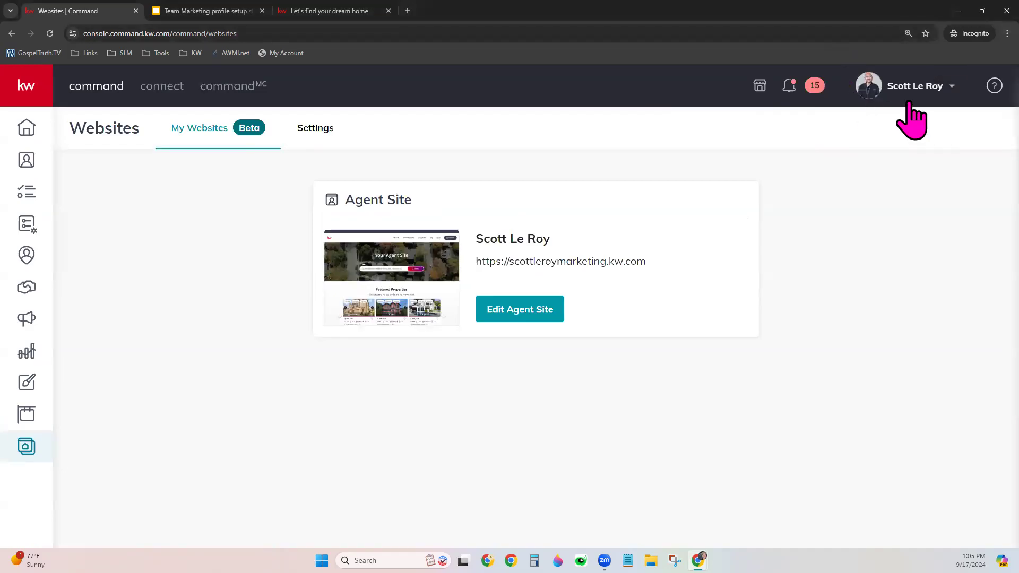
left_click(889, 85)
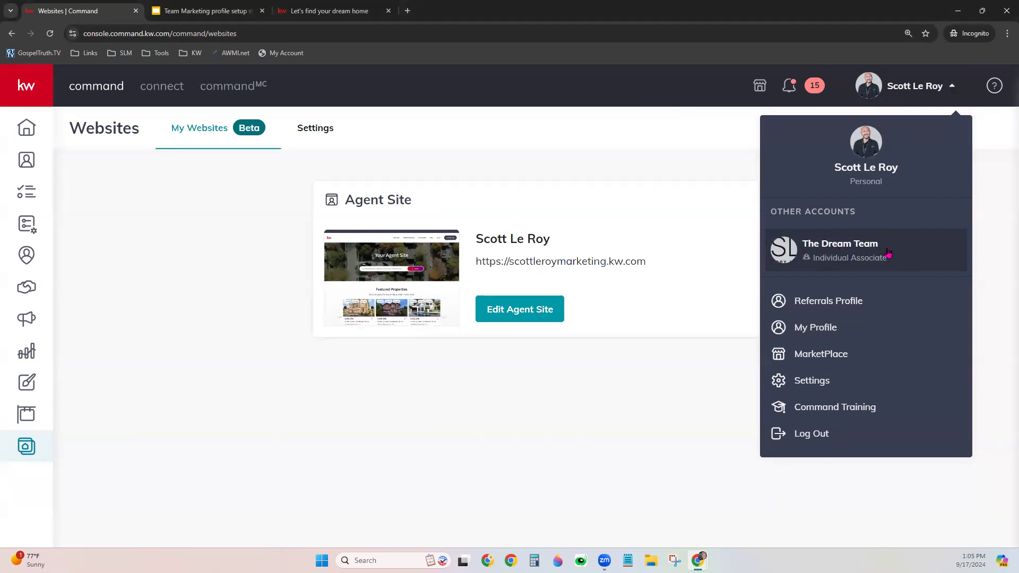
- Switch to The Dream Team under Other Accounts, then choose Settings from the account dropdown
left_click(833, 260)
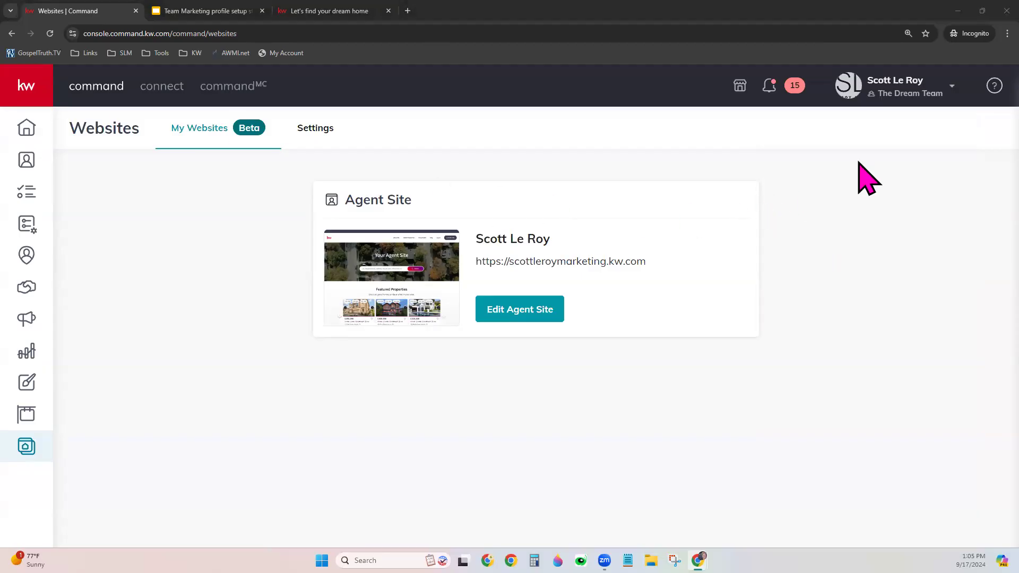
left_click(871, 89)
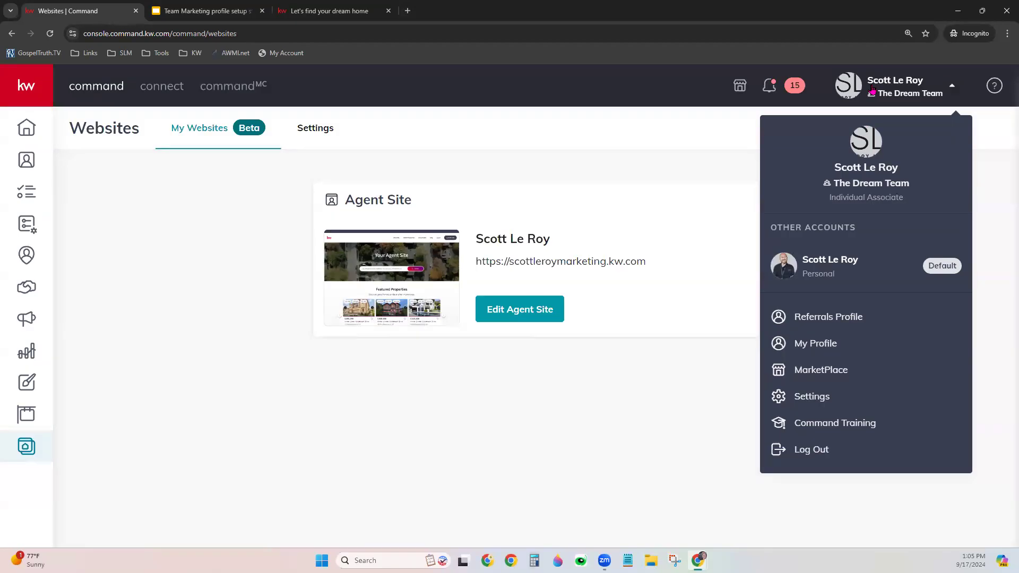
left_click(815, 402)
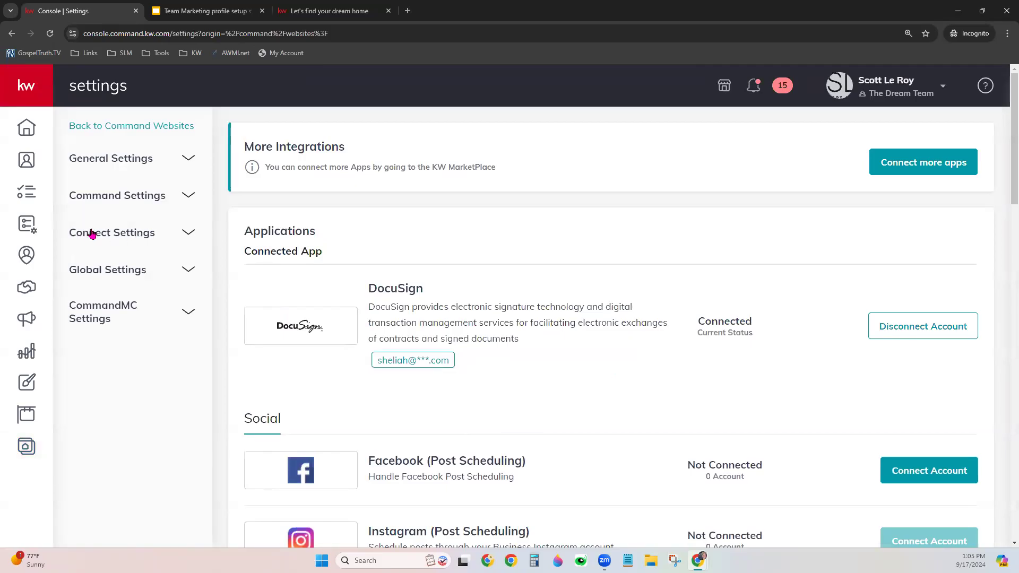
- Open Marketing Profile under Connect Settings, scroll through its branding, then go to the setup-steps slides
left_click(135, 236)
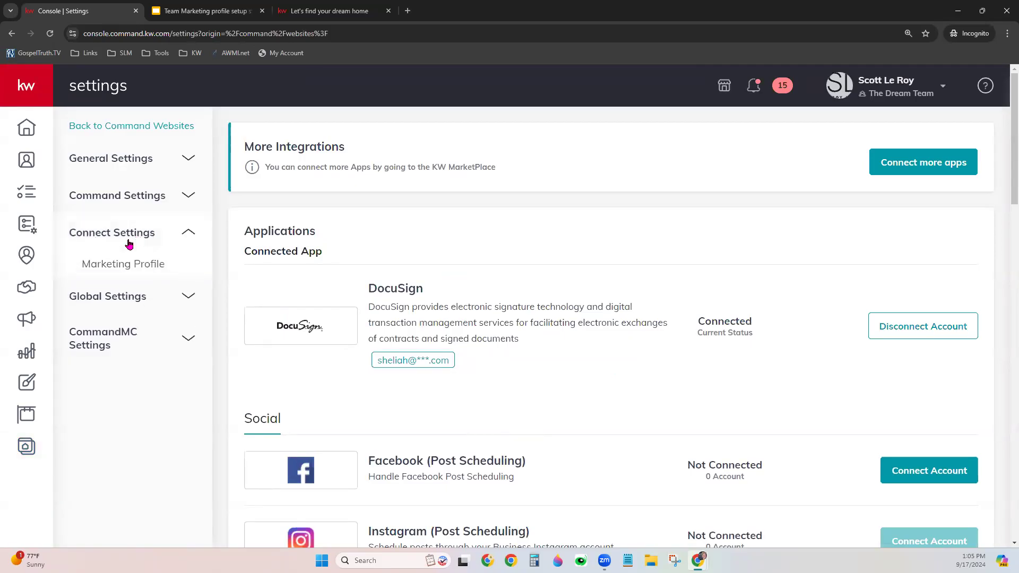
left_click(152, 264)
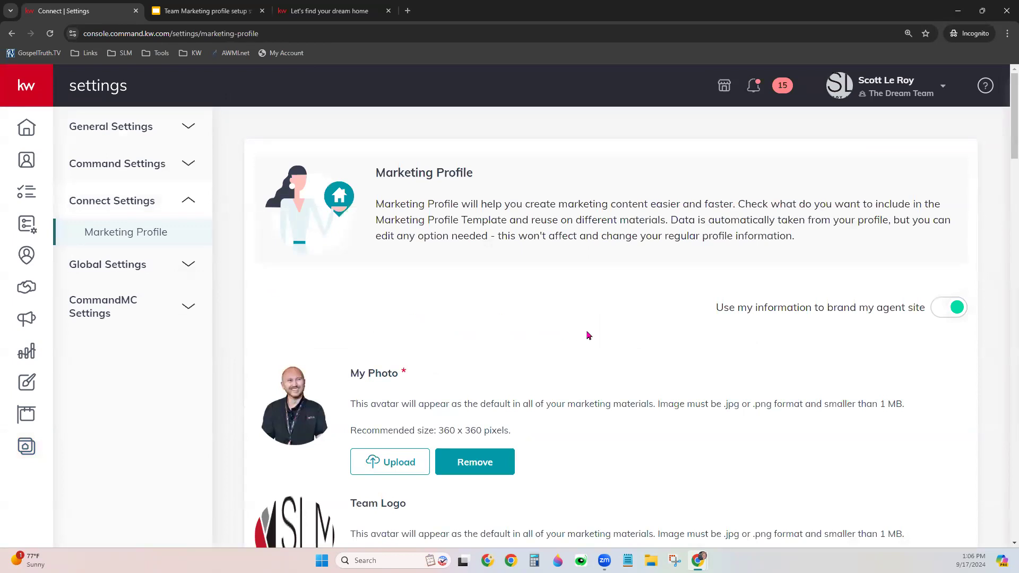
scroll(589, 340, "down", 4)
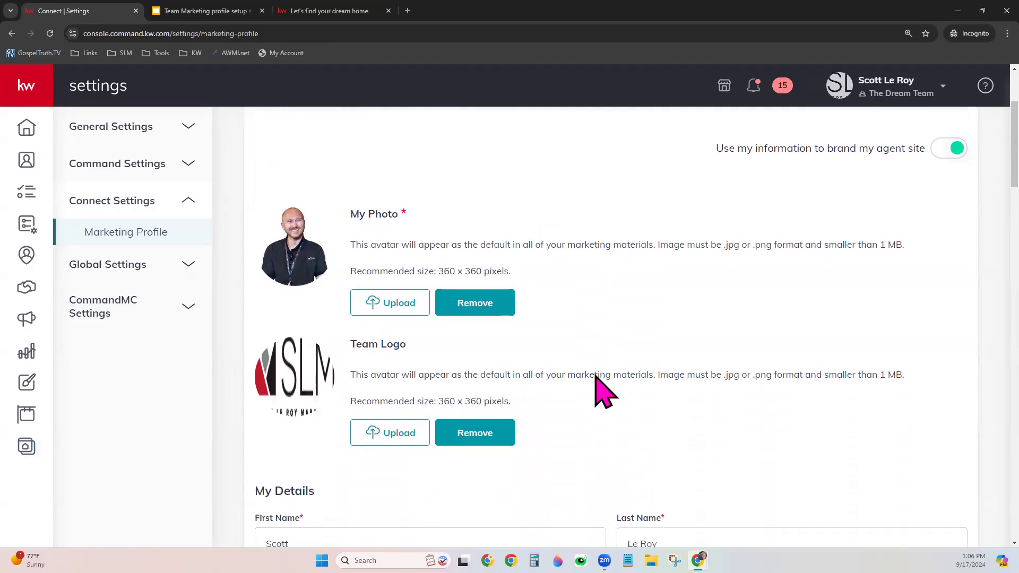
scroll(595, 375, "down", 2)
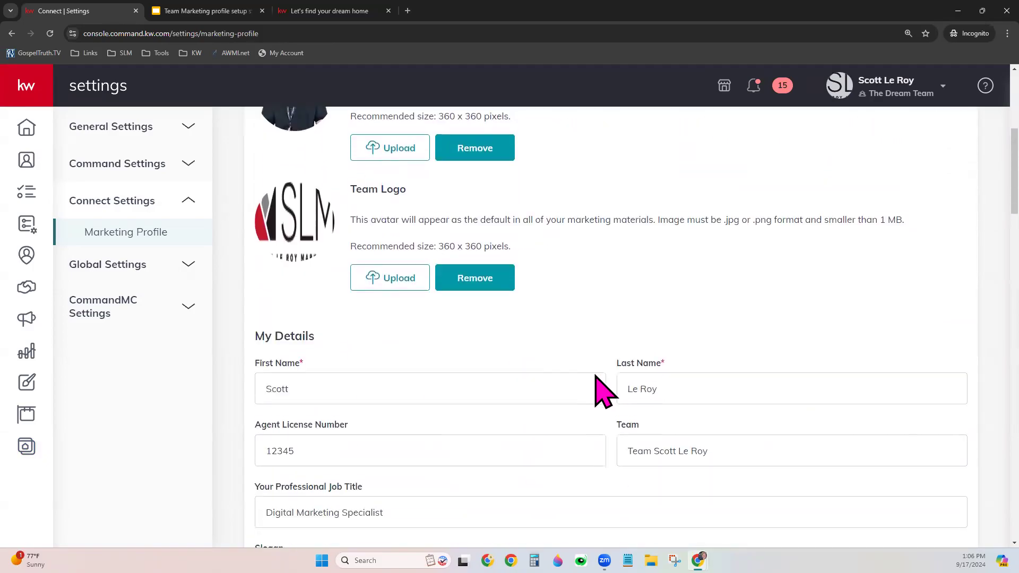
scroll(594, 374, "up", 2)
scroll(594, 374, "up", 2)
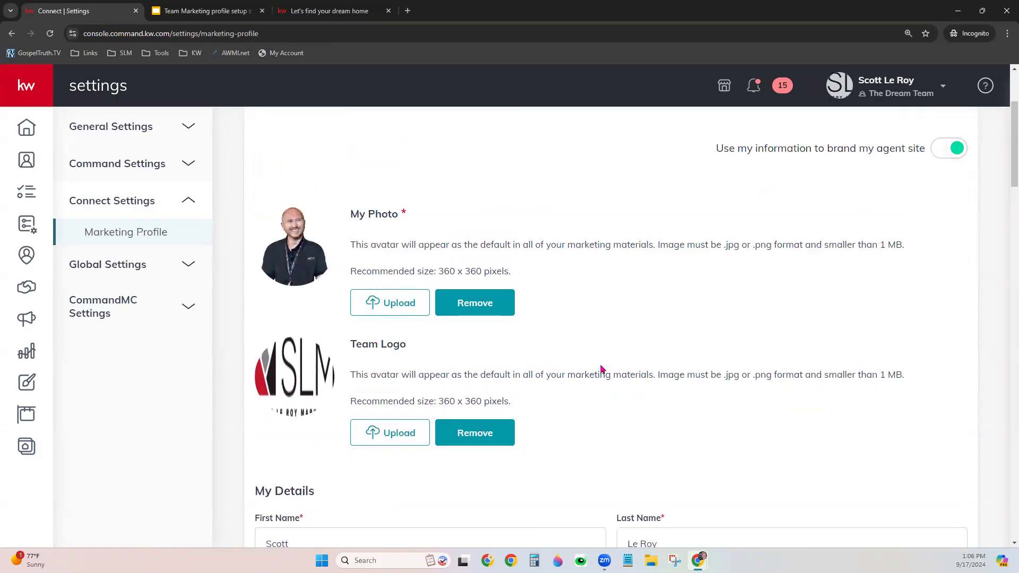
scroll(601, 370, "up", 3)
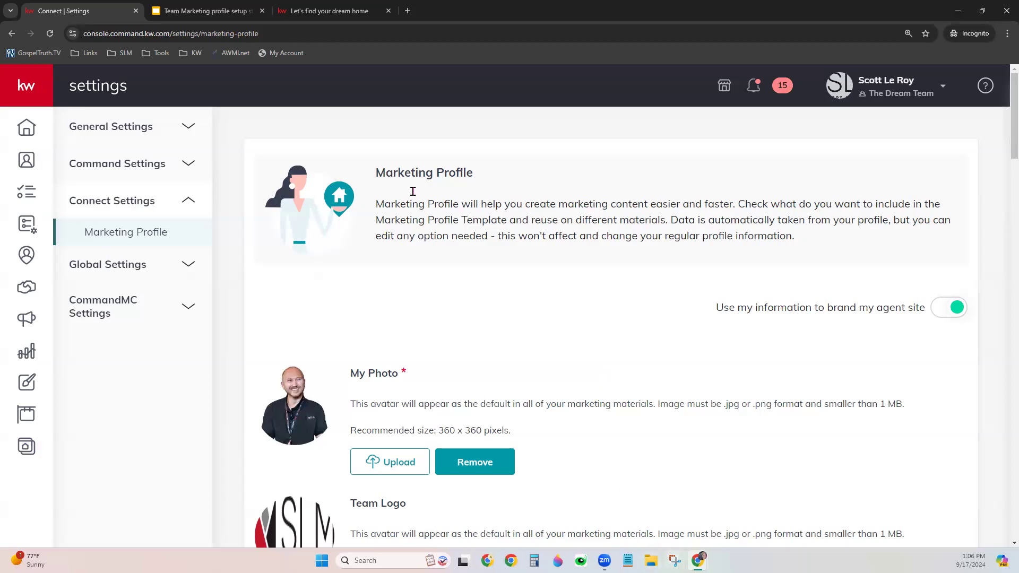
left_click(228, 13)
- Present the setup-steps deck full screen and advance to the Manage My Team Site slide
left_click(810, 79)
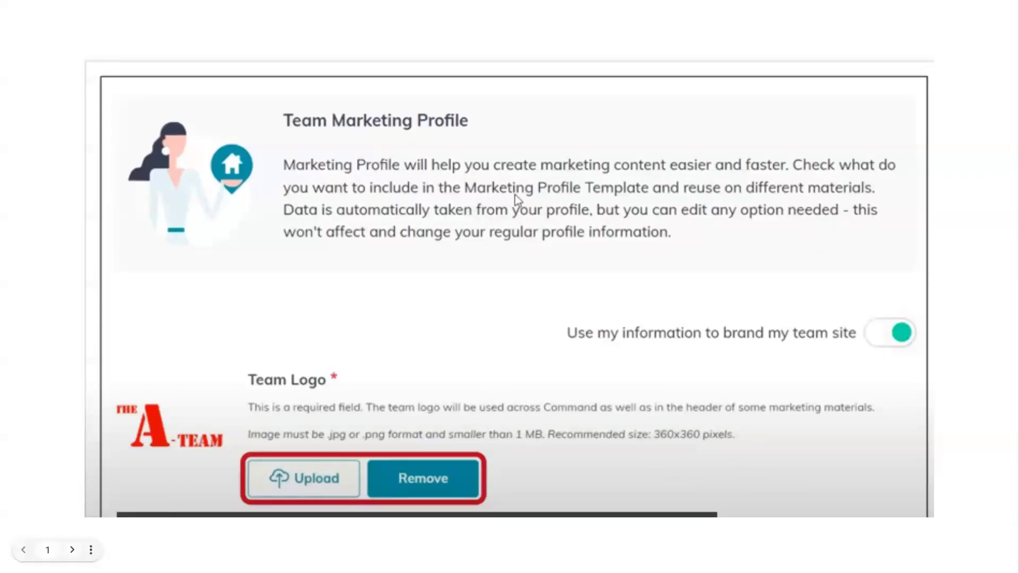
key("Right")
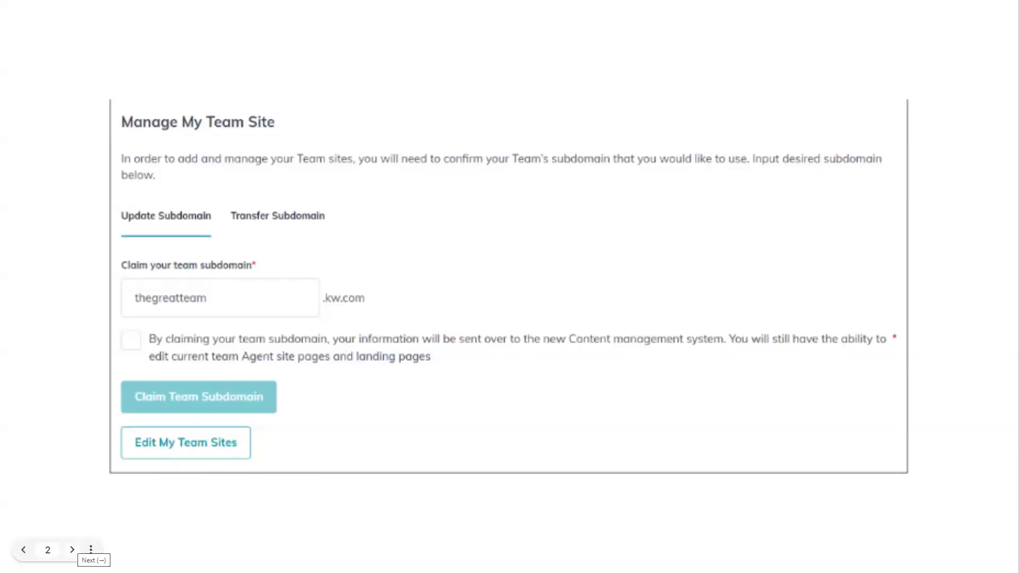
- Advance the slideshow to slide 3, Team Details
left_click(72, 549)
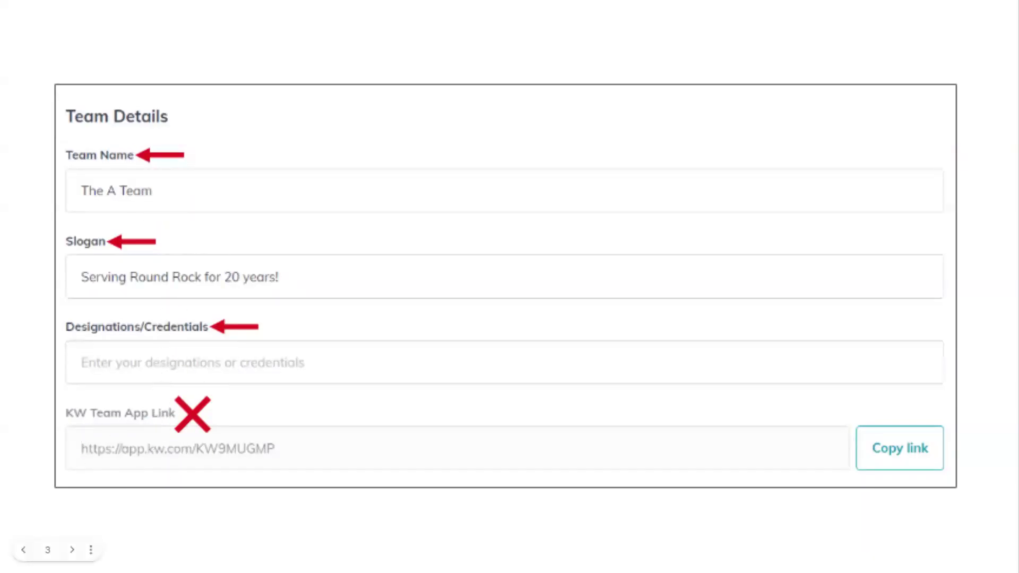
- Advance through the Affiliations slide on to the Market Center / Brokerage slide
left_click(73, 550)
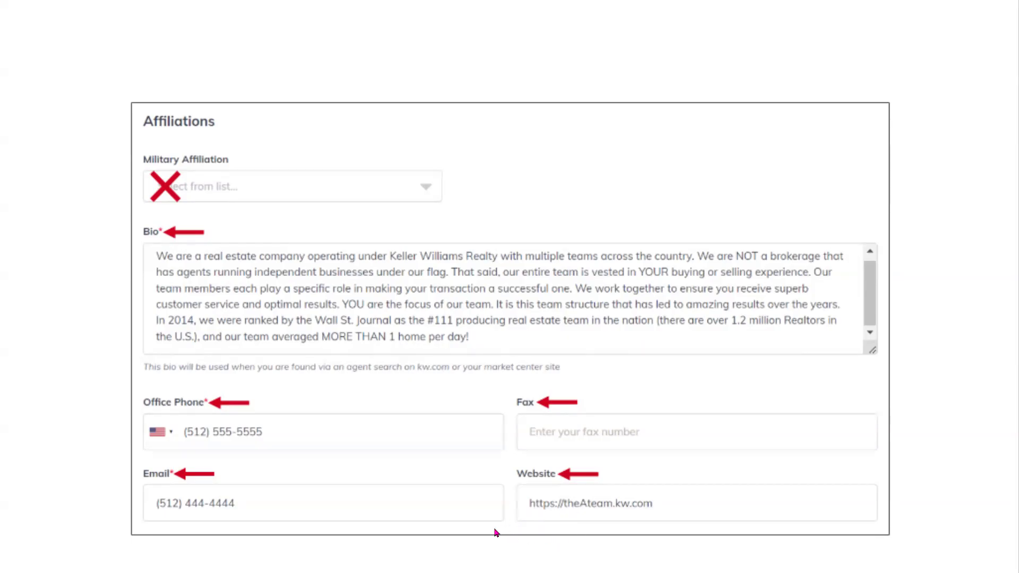
mouse_move(73, 549)
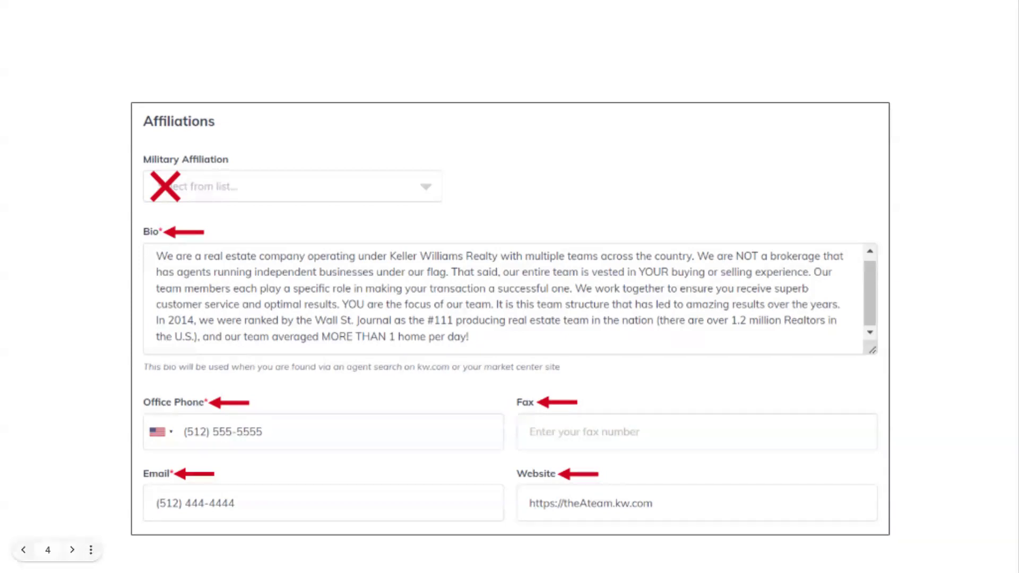
left_click(73, 549)
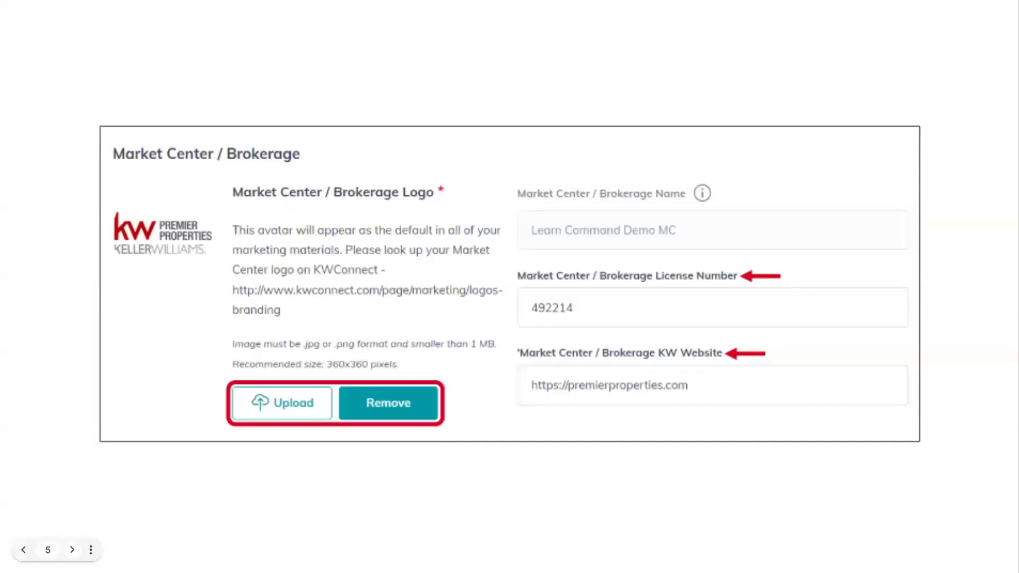
- Advance past Market Center / Brokerage to the Property Limits slide
key("Right")
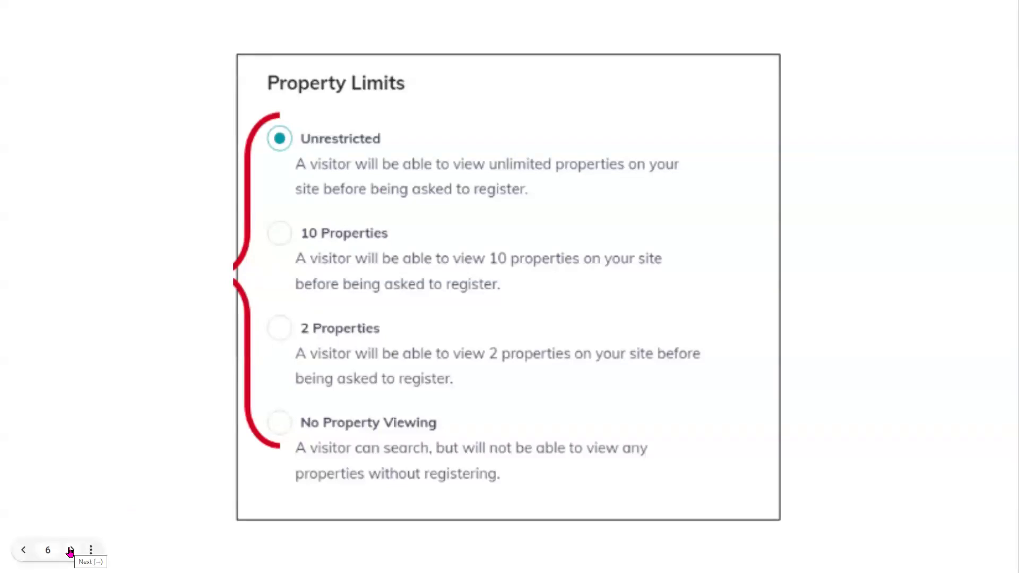
- Advance the slideshow to slide 7, Compliance
left_click(70, 551)
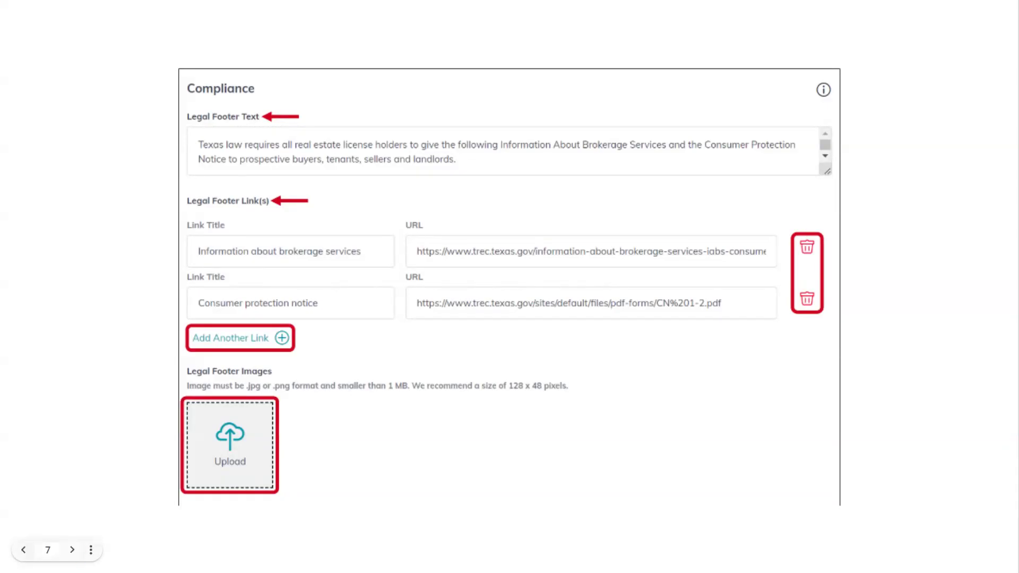
- Advance to slide 8, Social, which lists the team's Facebook, Twitter and YouTube links
key("Right")
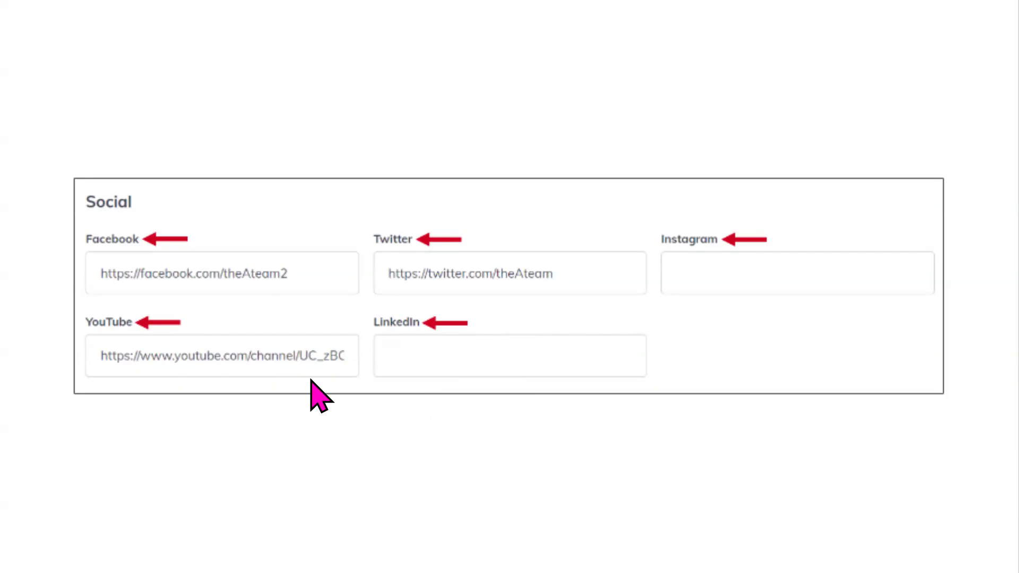
- Advance past the Google Analytics ID and saving slides, then exit the slideshow to the editor
key("Right")
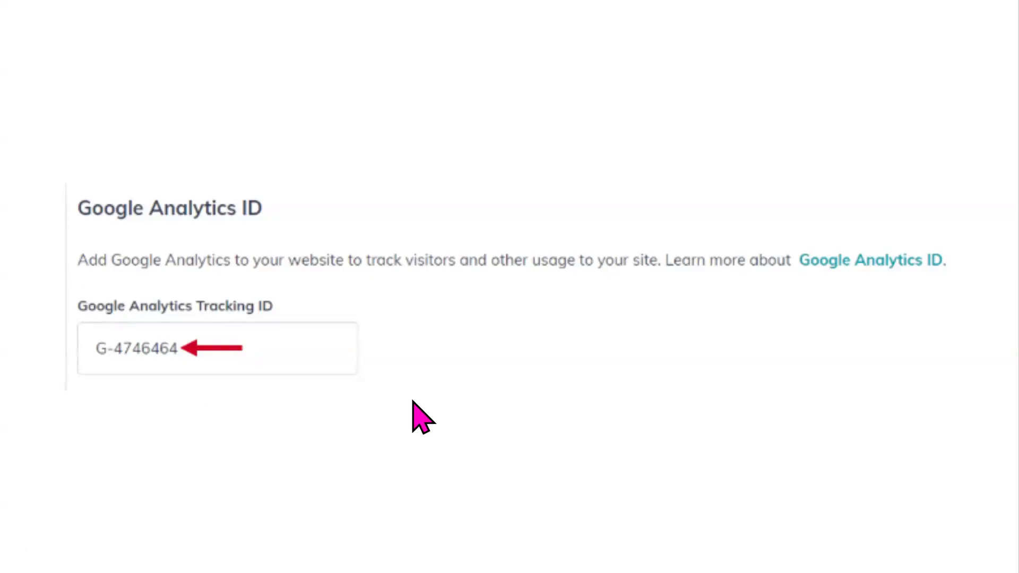
mouse_move(71, 548)
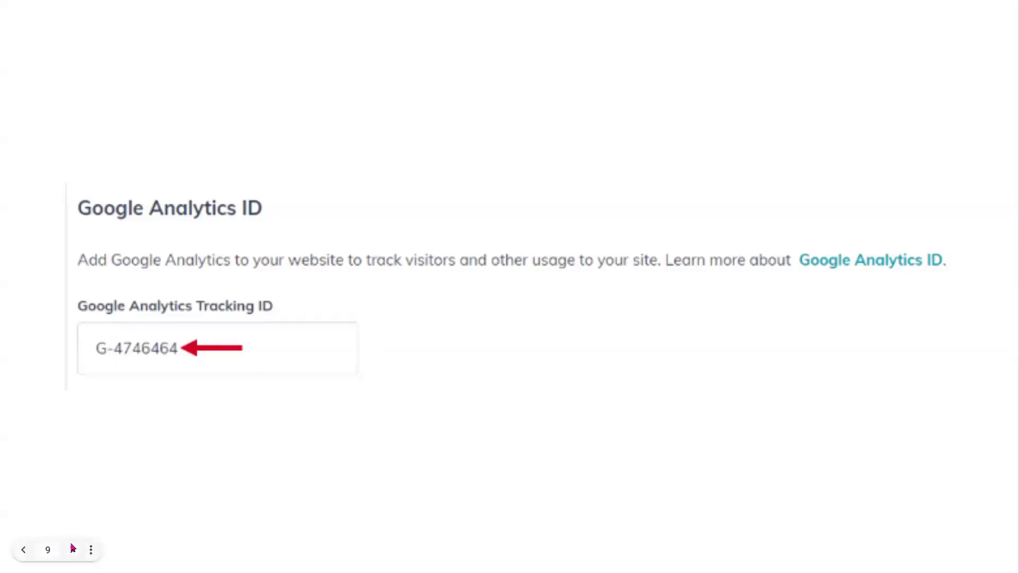
left_click(71, 548)
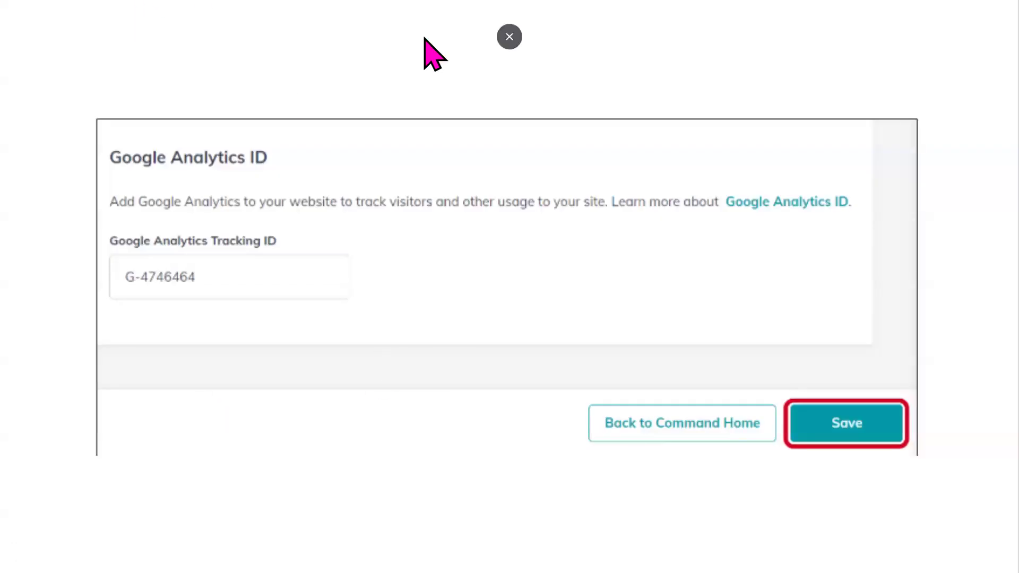
left_click(509, 37)
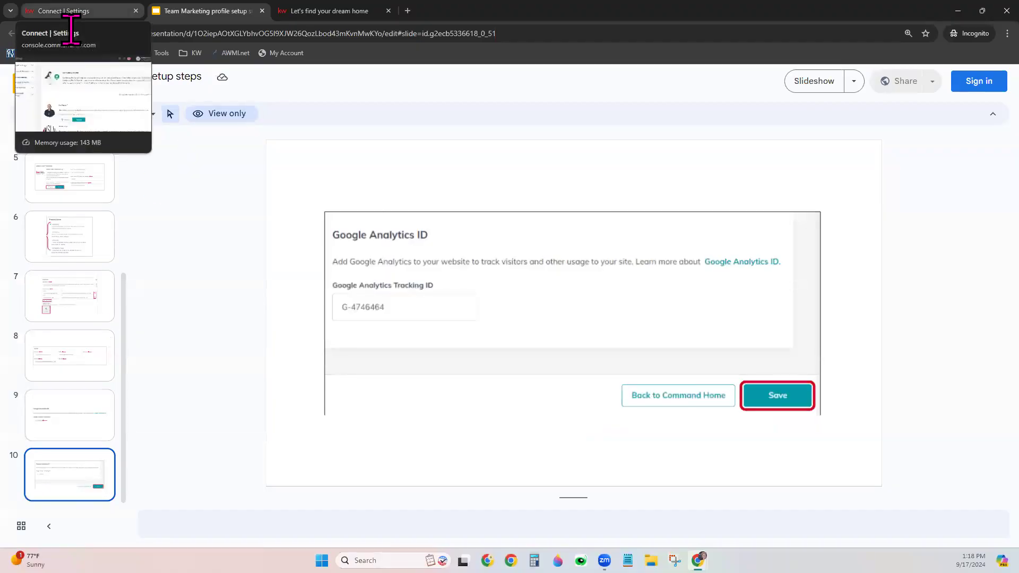
- Switch to the Connect | Settings tab and go to the Command home dashboard
left_click(71, 11)
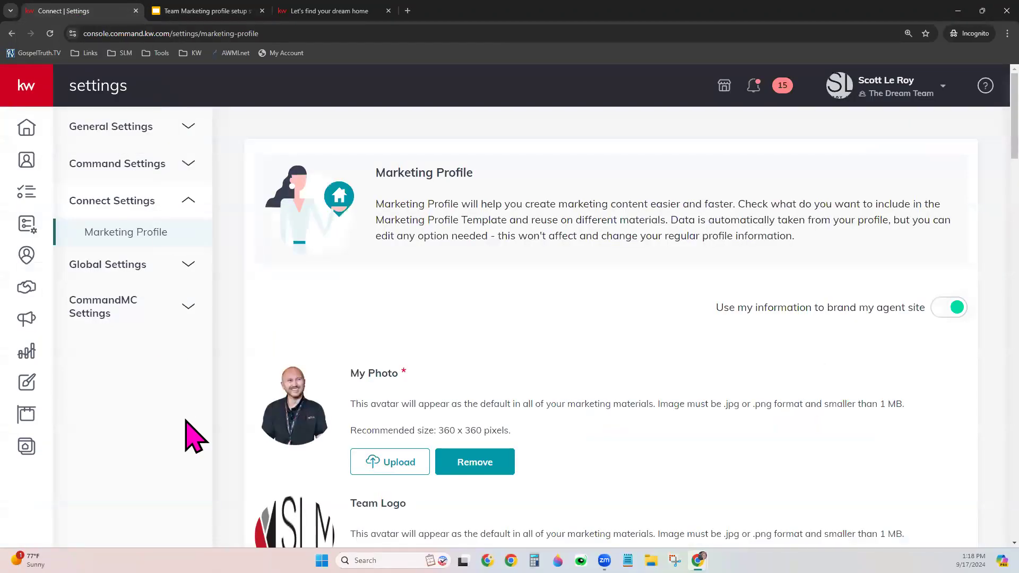
left_click(25, 133)
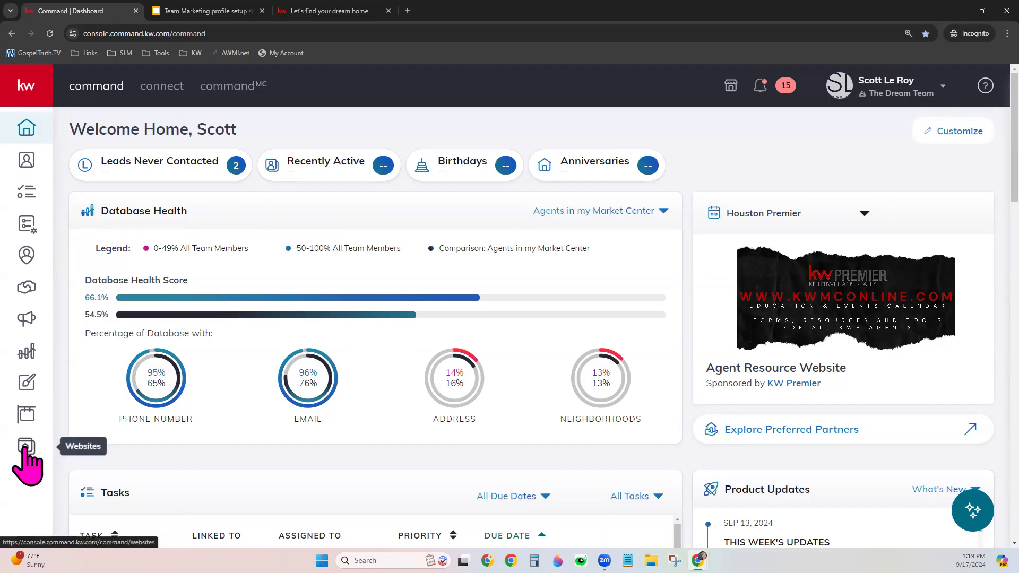
- Expand and collapse the sidebar, then go to the Websites page listing the Agent Site
left_click(27, 89)
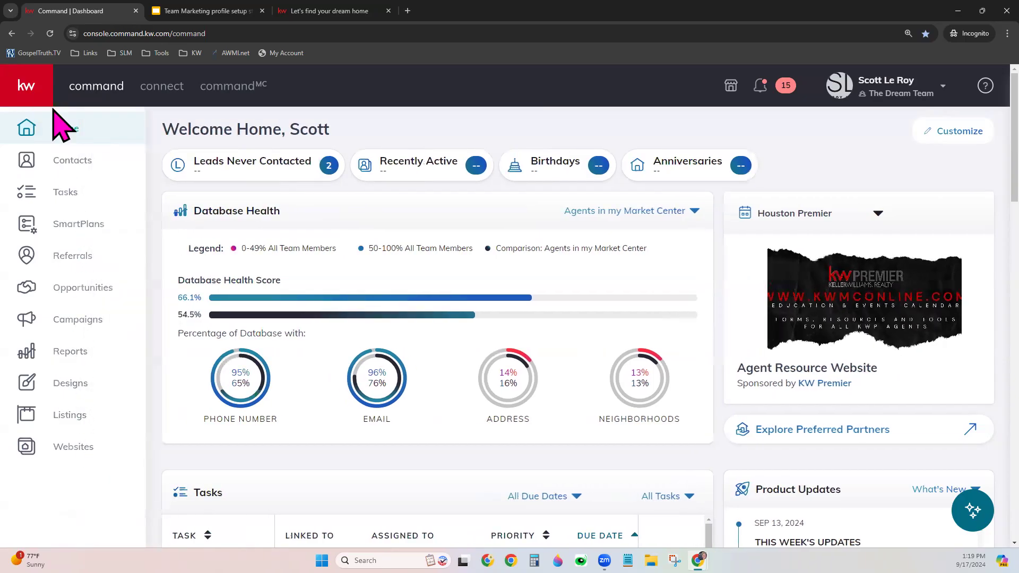
left_click(32, 87)
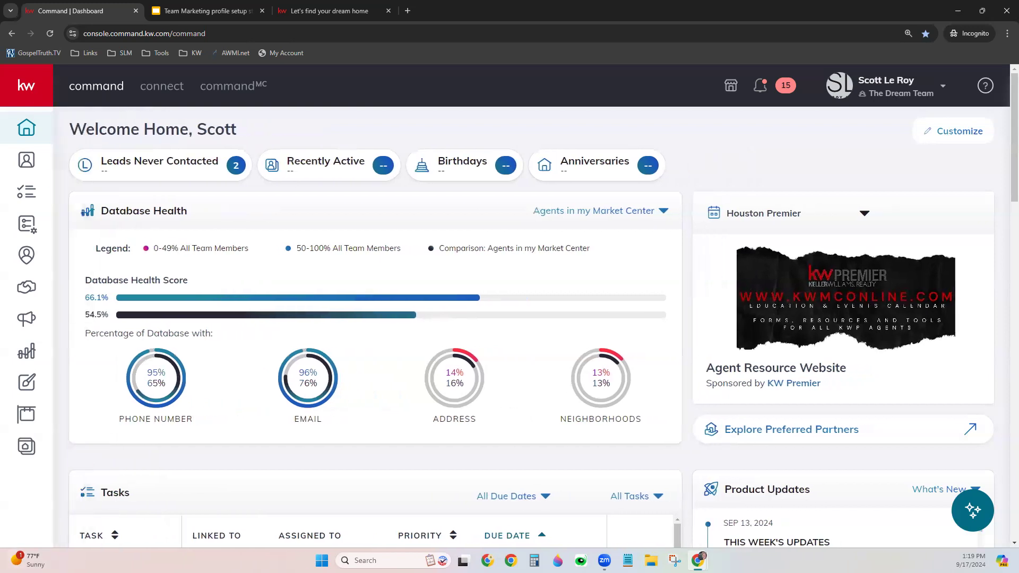
left_click(27, 448)
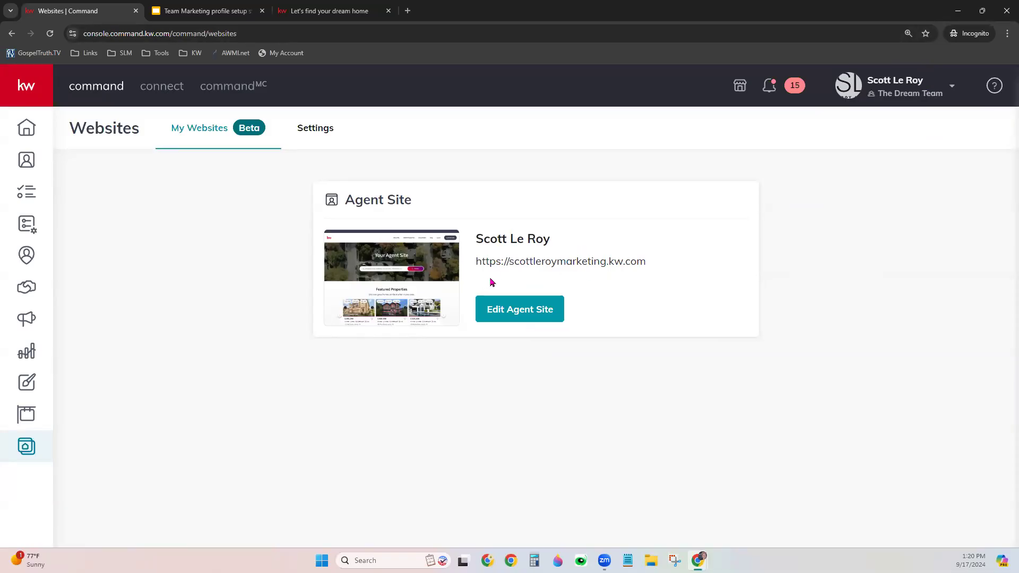
left_click_drag(476, 262, 648, 261)
left_click(533, 432)
- Open the agent site builder and its Homepage content editor
left_click(510, 314)
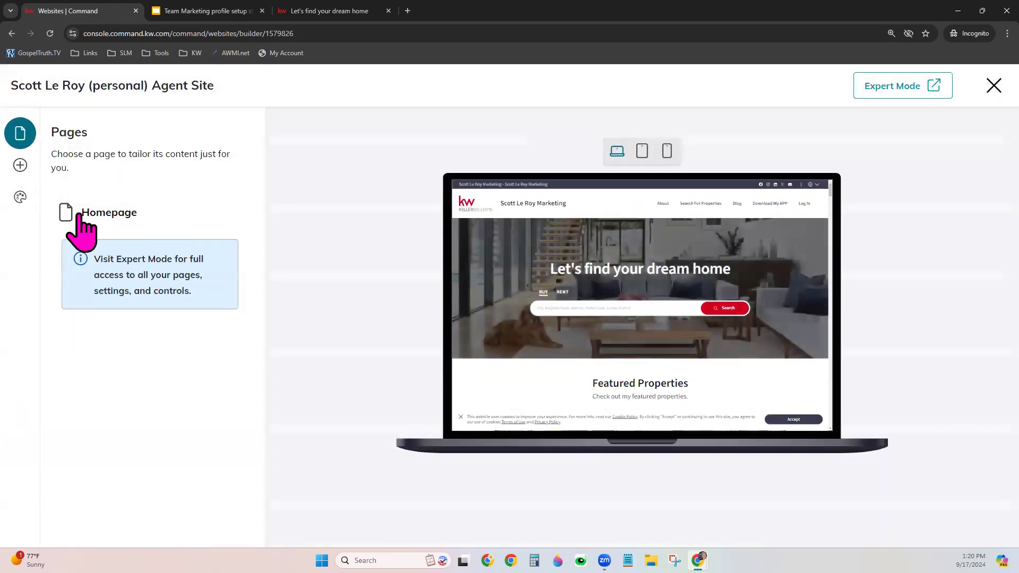
left_click(126, 214)
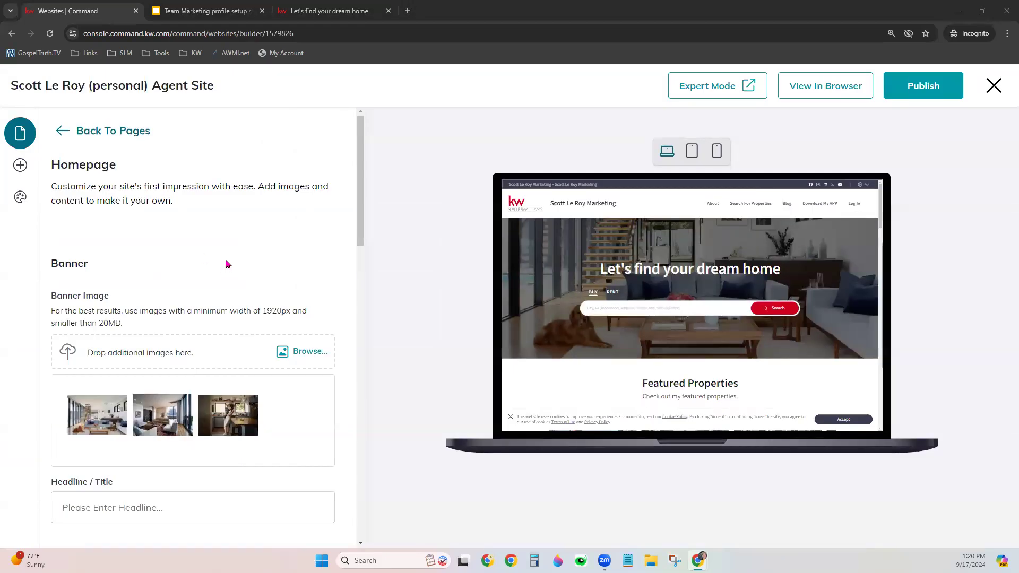
scroll(227, 249, "down", 3)
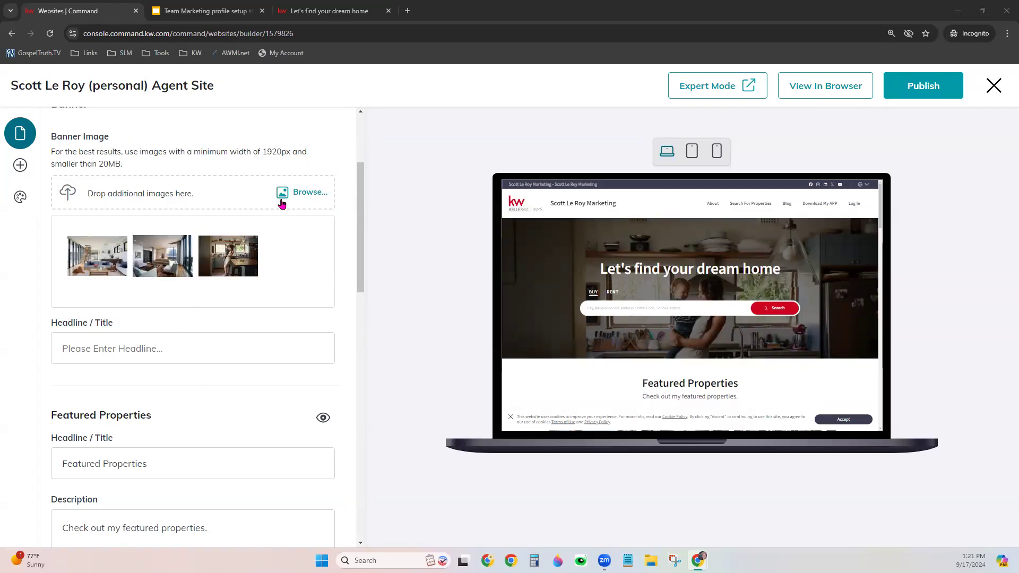
mouse_move(186, 271)
mouse_move(83, 265)
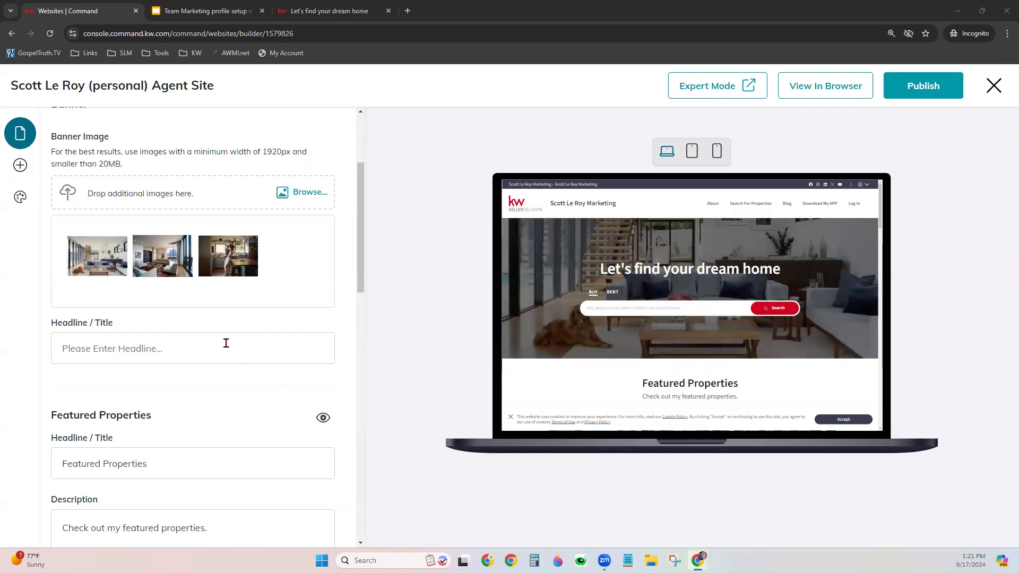
scroll(227, 345, "down", 2)
left_click(77, 235)
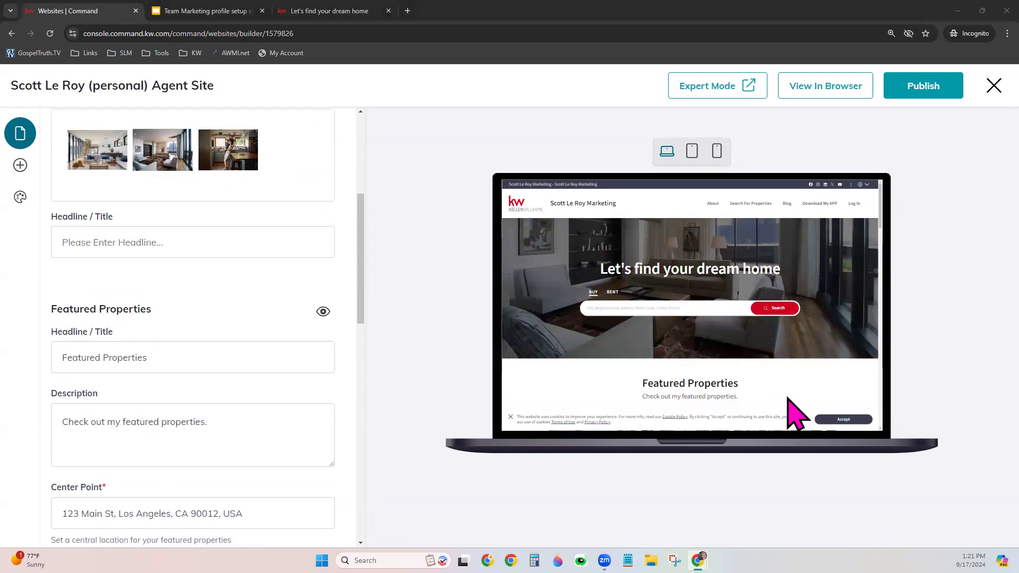
- Scroll the preview to the listings, accept the cookie banner, and select the Featured Properties headline field
scroll(220, 307, "down", 3)
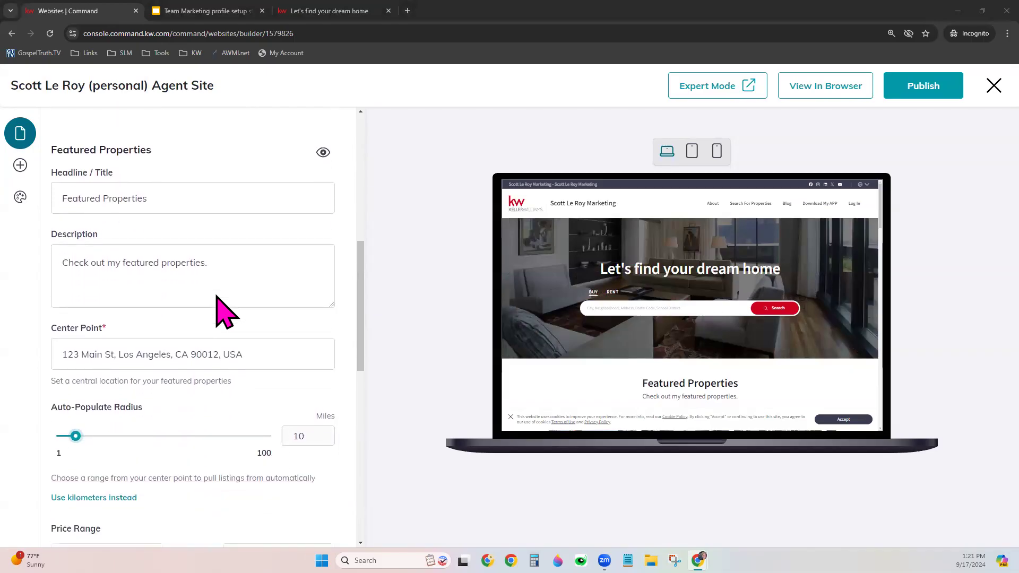
scroll(663, 353, "down", 3)
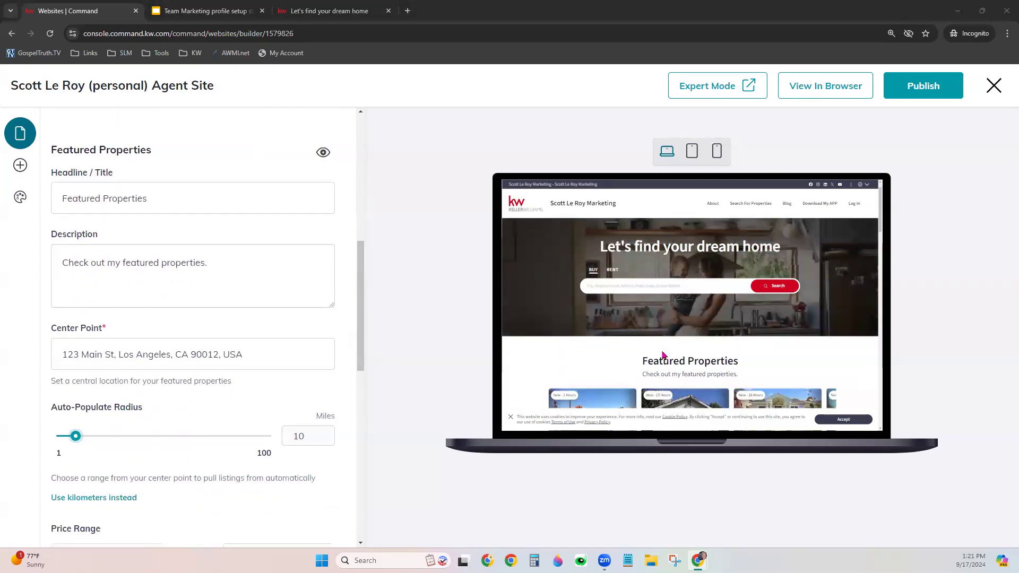
scroll(662, 353, "down", 2)
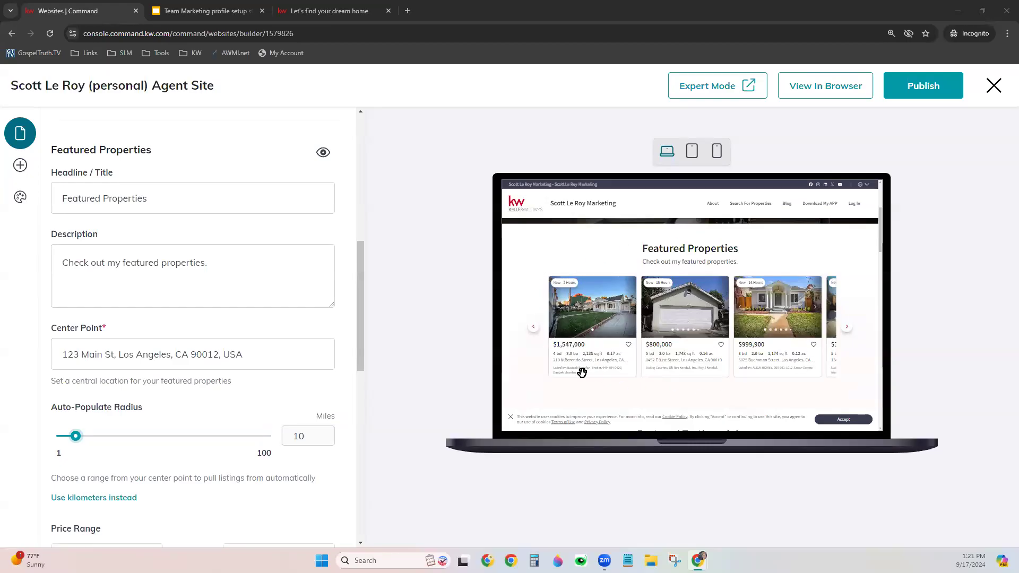
left_click(851, 422)
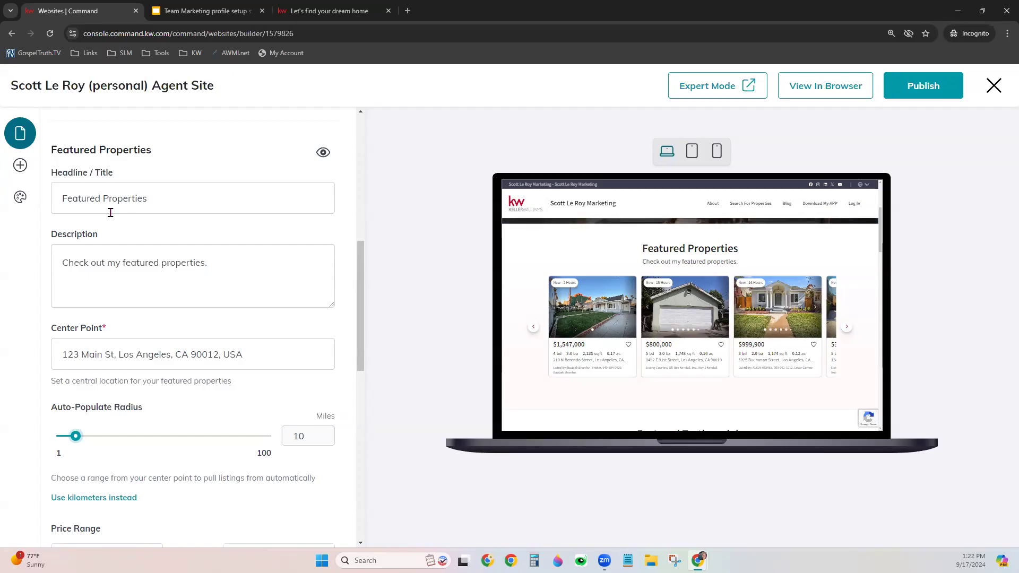
left_click(128, 200)
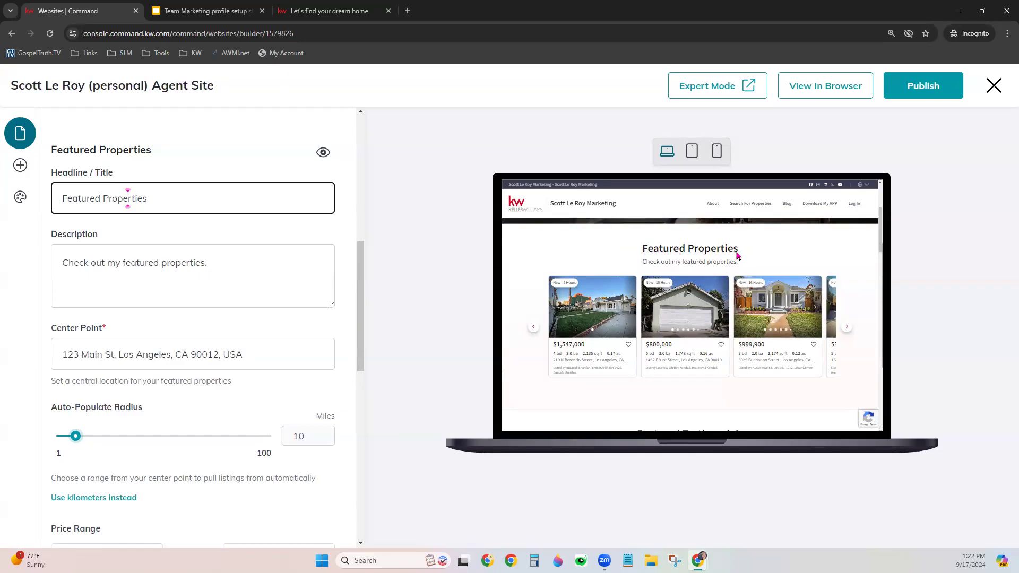
left_click(188, 188)
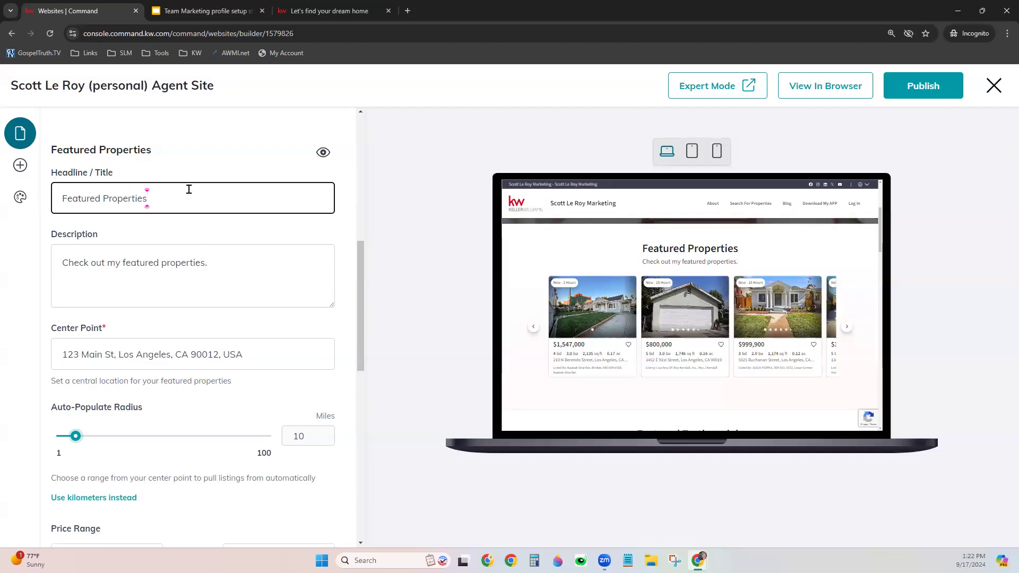
left_click_drag(101, 202, 50, 203)
type("Hot")
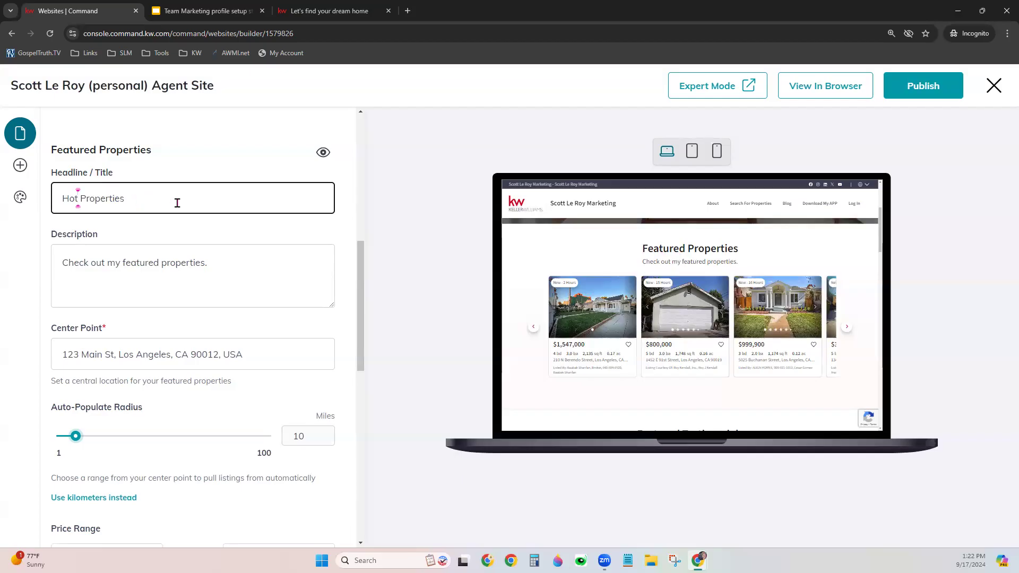
left_click(266, 151)
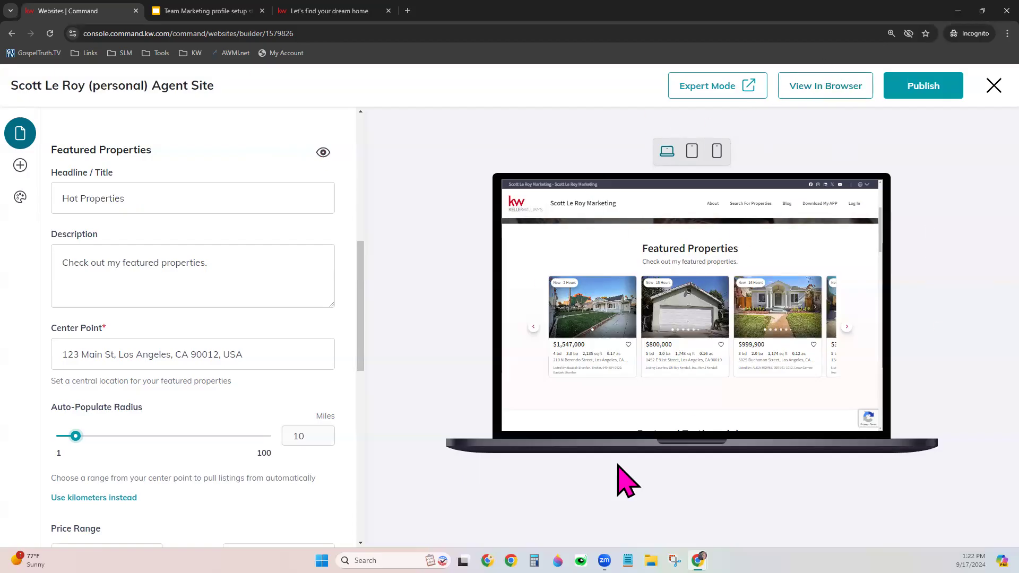
left_click_drag(75, 200, 61, 200)
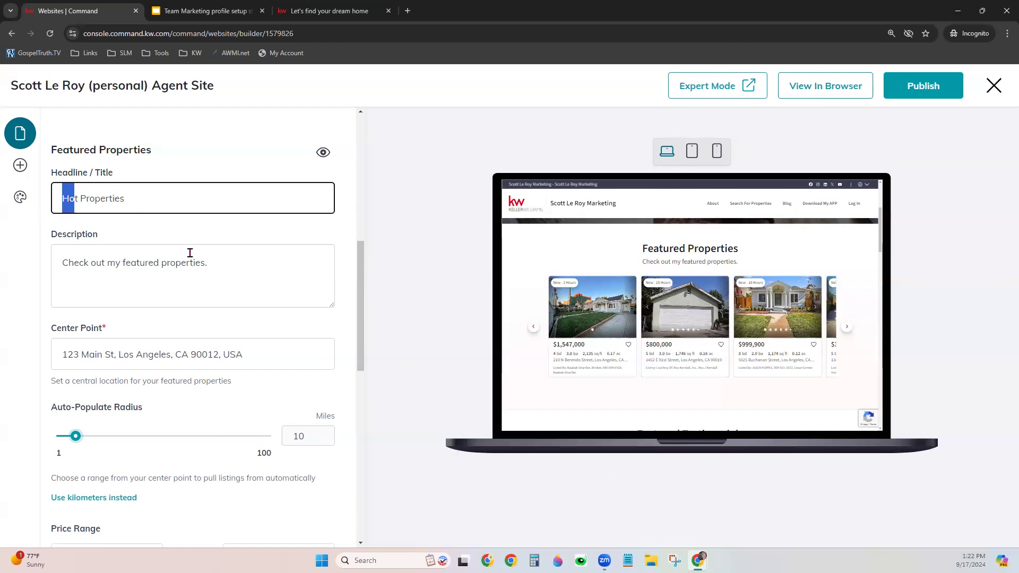
key("BackSpace")
type("Featured")
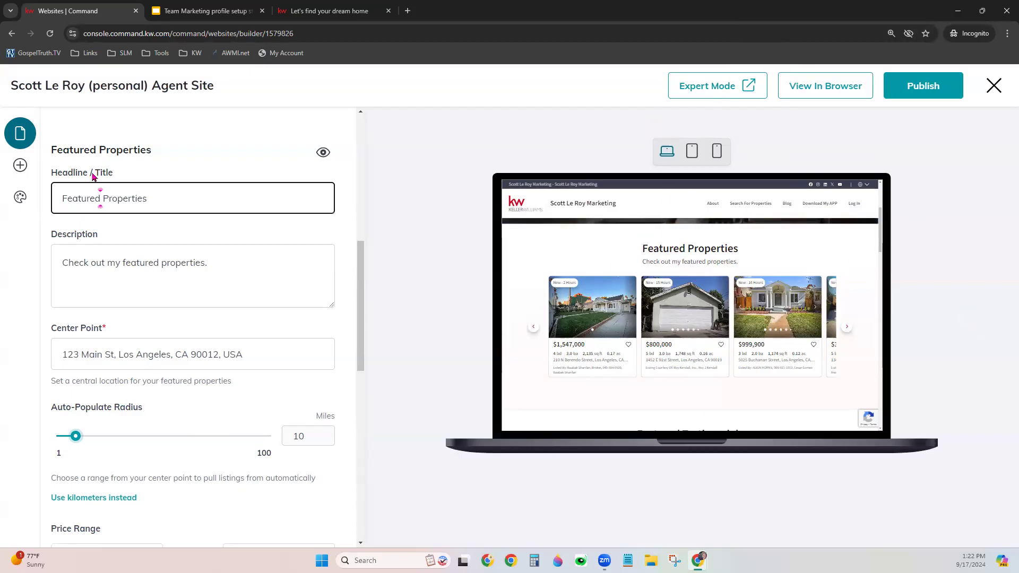
left_click_drag(55, 180, 113, 178)
left_click_drag(51, 240, 125, 240)
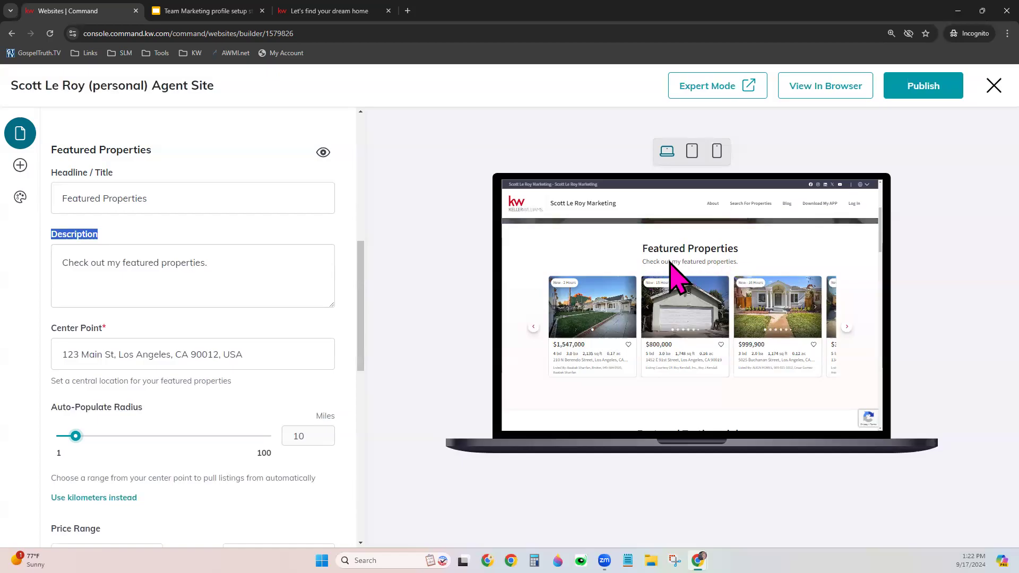
- Keep the Center Point address unchanged and lower the auto-populate radius from 10 miles to 6
scroll(182, 289, "down", 2)
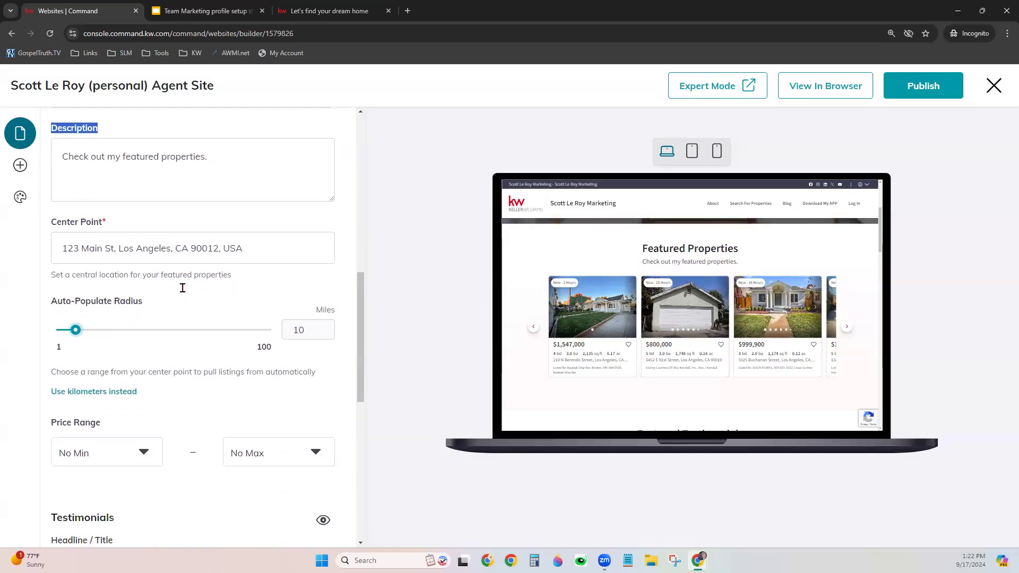
left_click(97, 248)
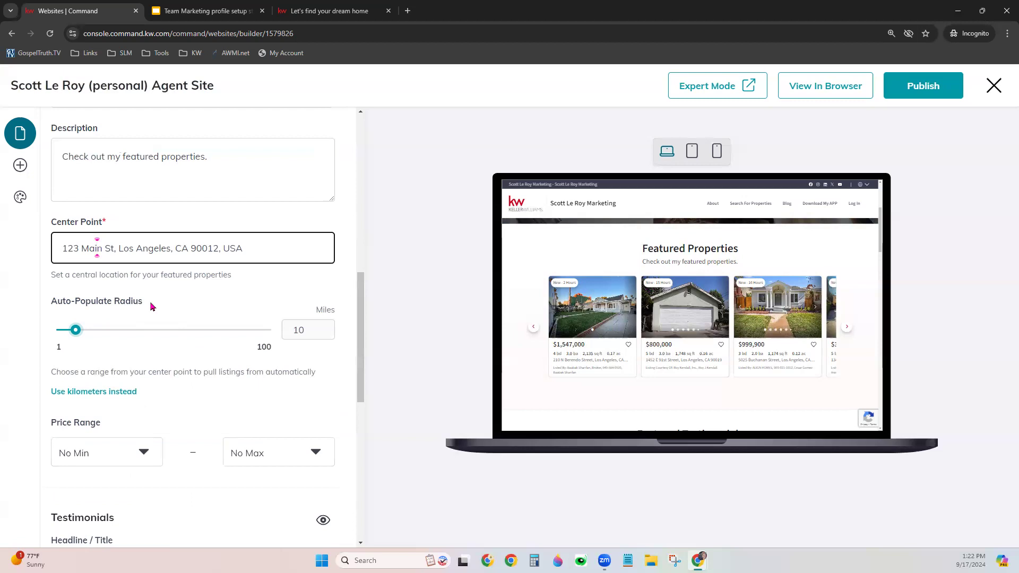
left_click_drag(63, 248, 281, 243)
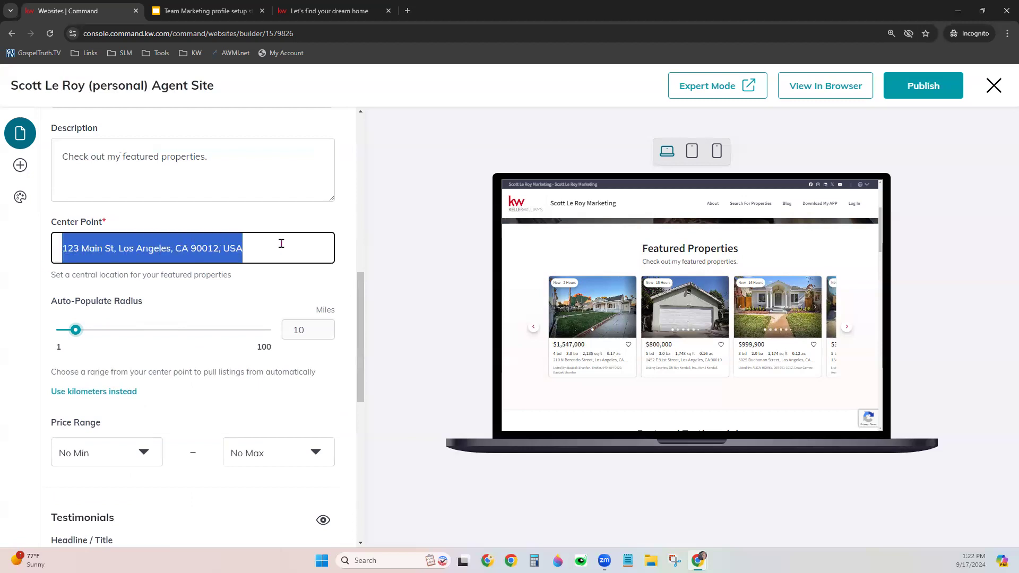
left_click(218, 295)
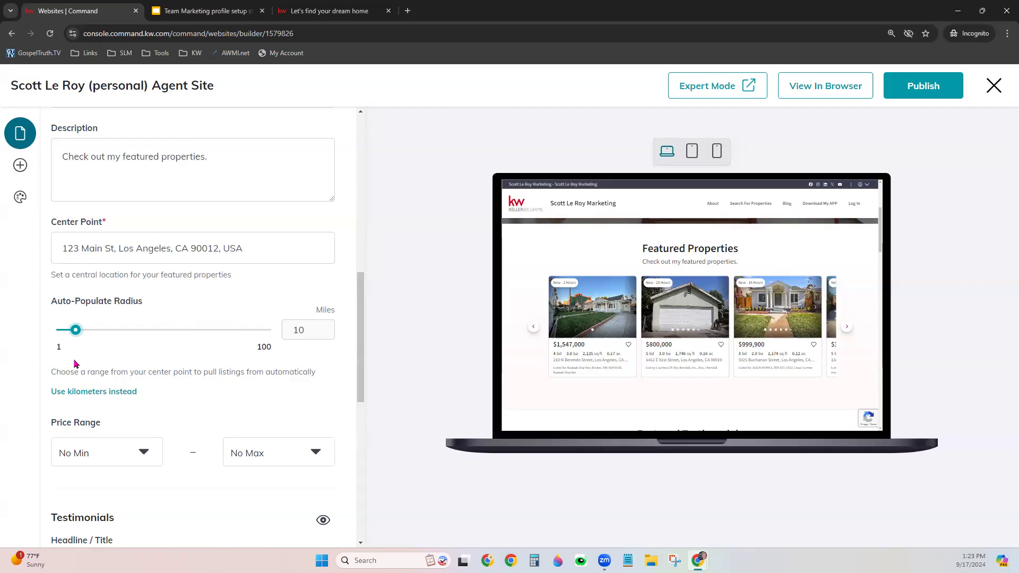
left_click_drag(75, 330, 66, 333)
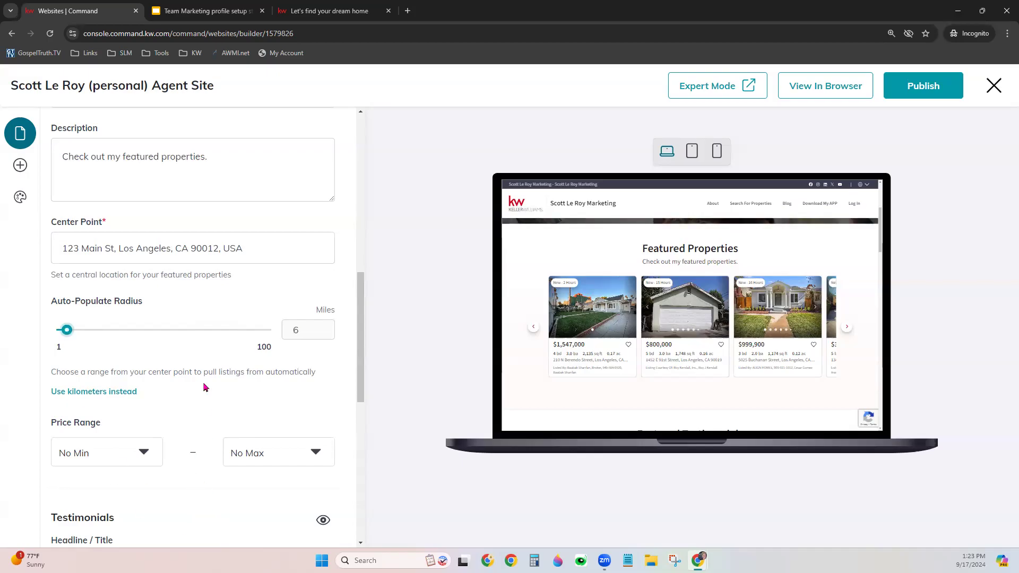
- Set the Featured Properties price range to a $150K minimum and an $18M maximum
scroll(204, 382, "down", 5)
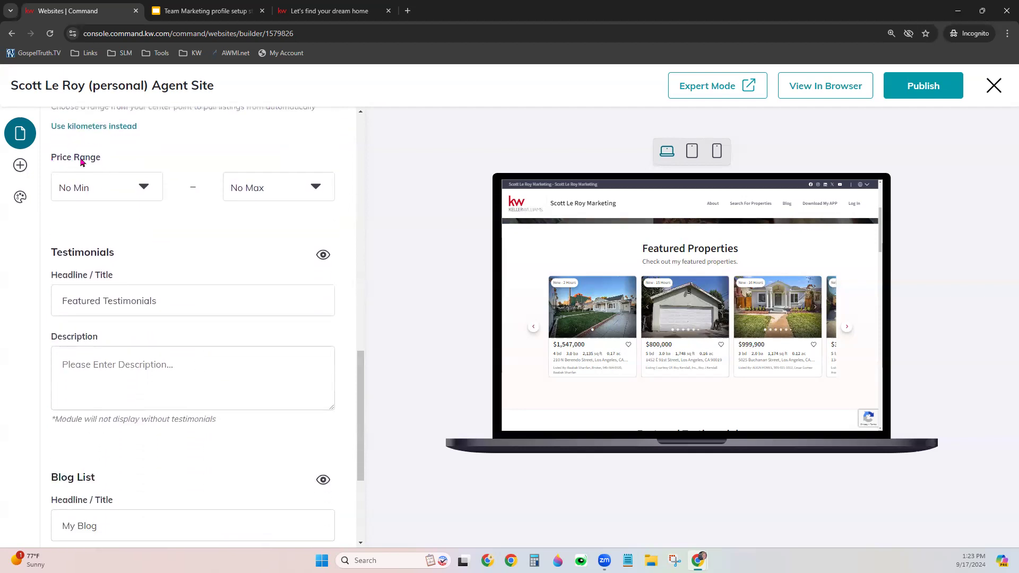
left_click(139, 188)
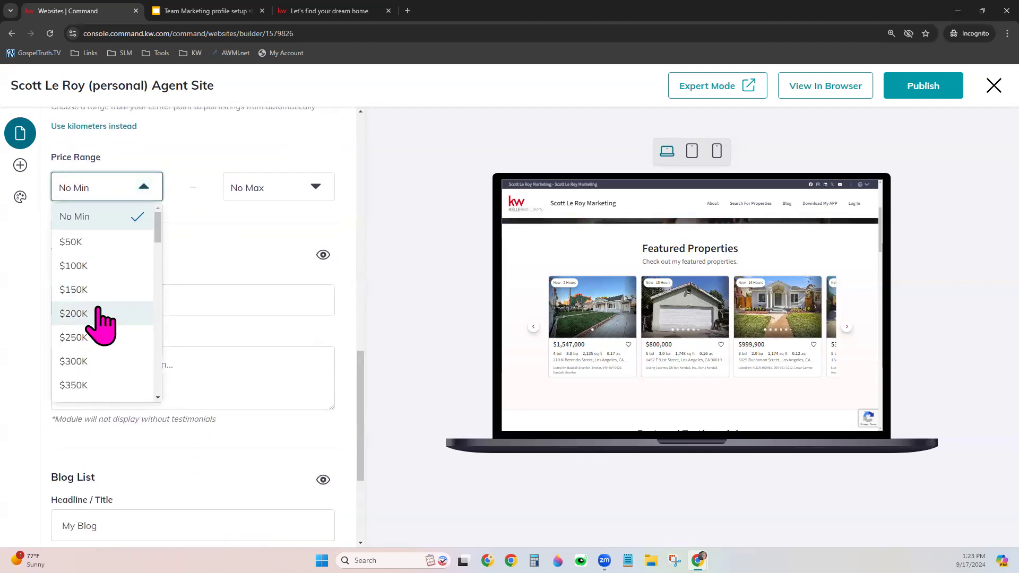
left_click(95, 290)
left_click(246, 193)
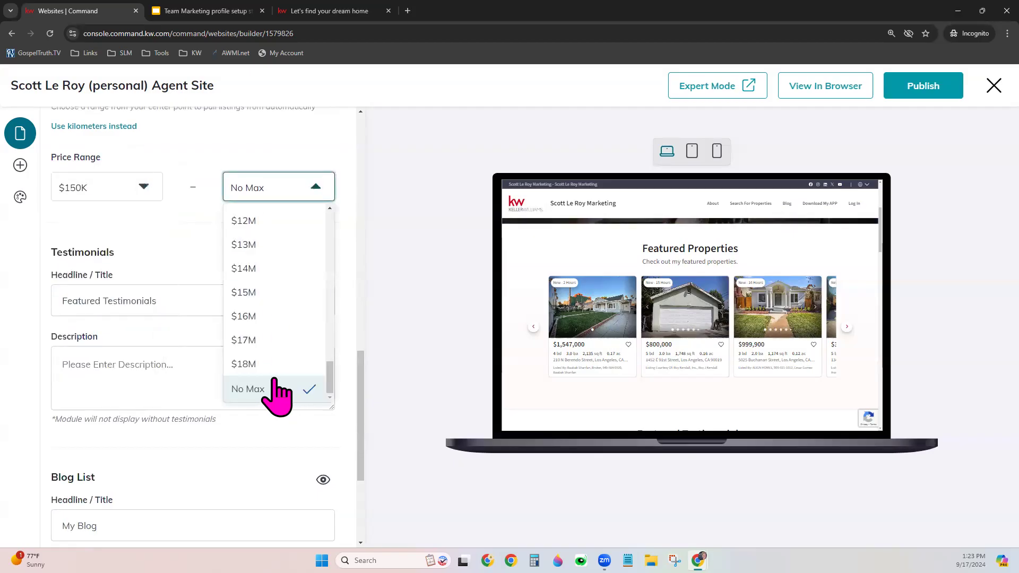
left_click(268, 364)
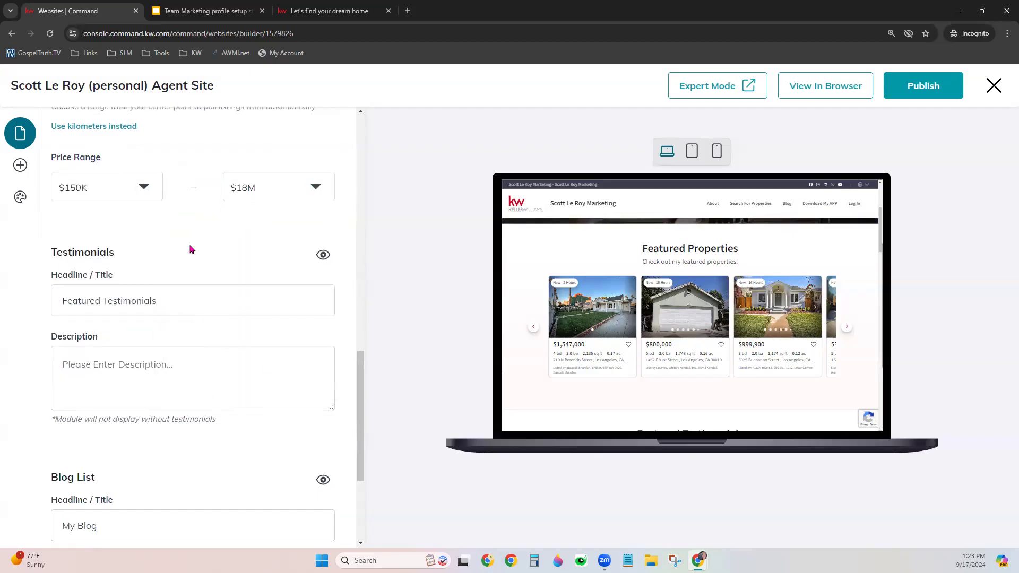
scroll(191, 249, "down", 1)
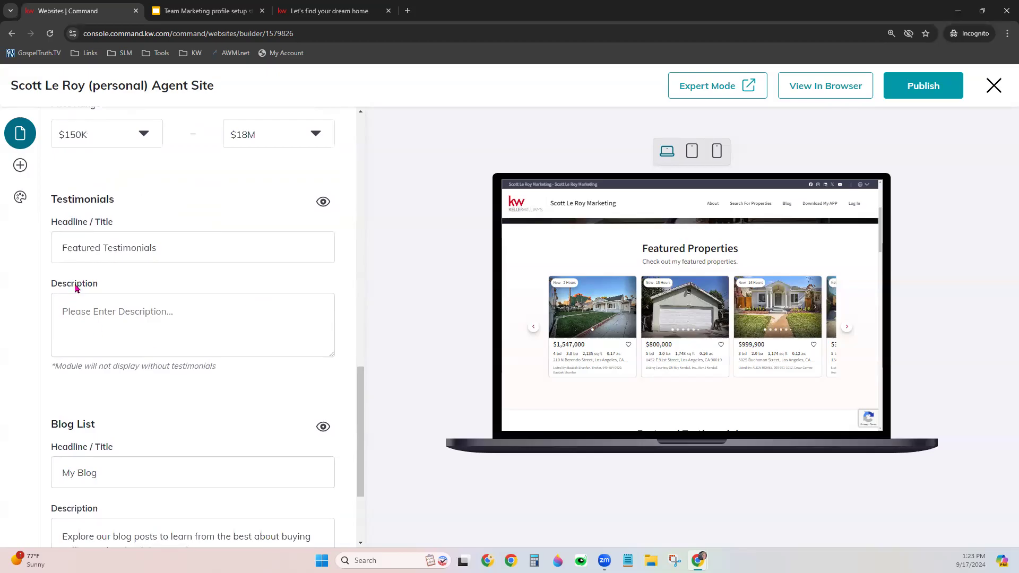
scroll(244, 427, "down", 2)
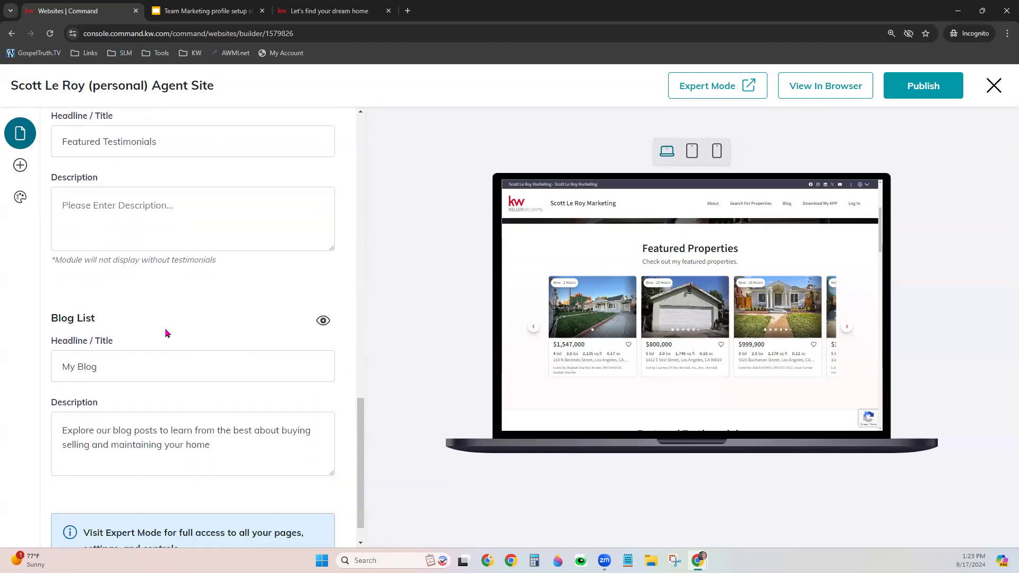
scroll(163, 339, "up", 1)
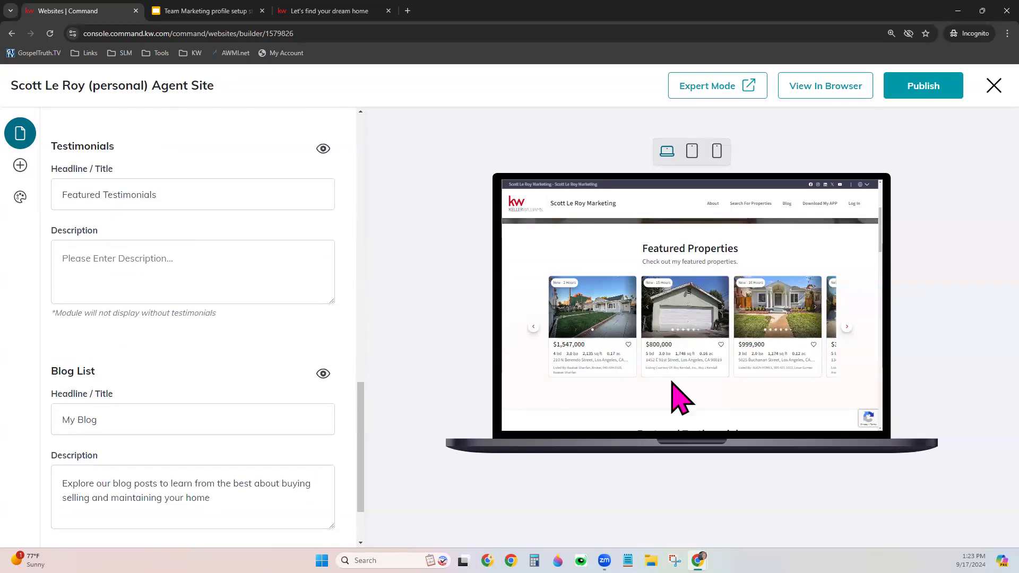
scroll(702, 287, "down", 4)
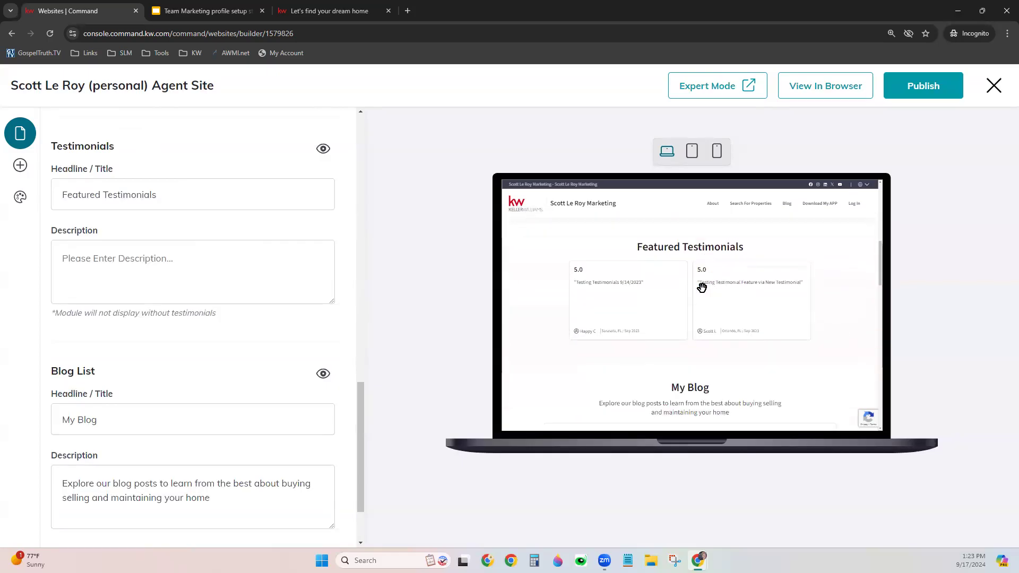
left_click(72, 194)
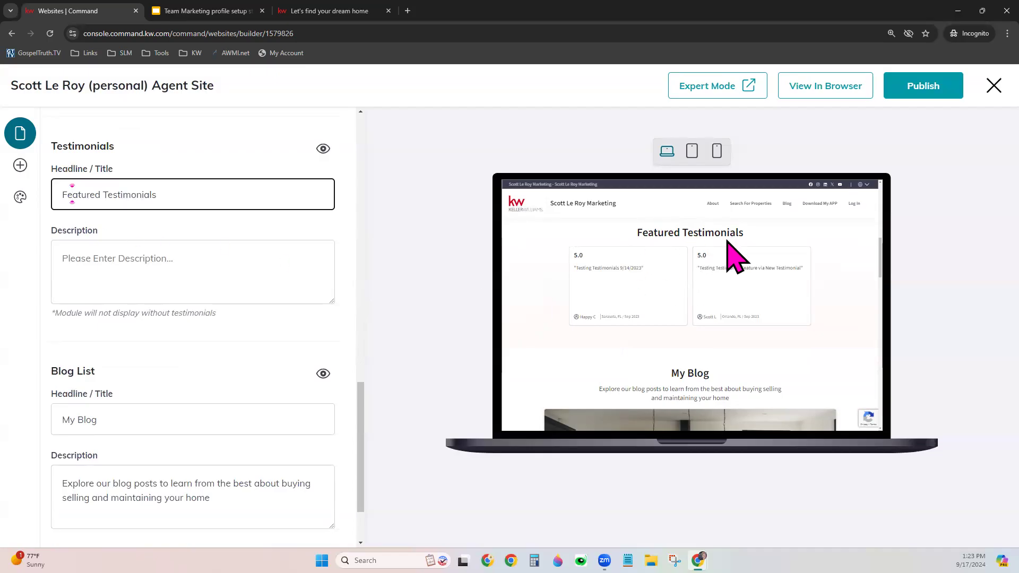
scroll(186, 377, "down", 1)
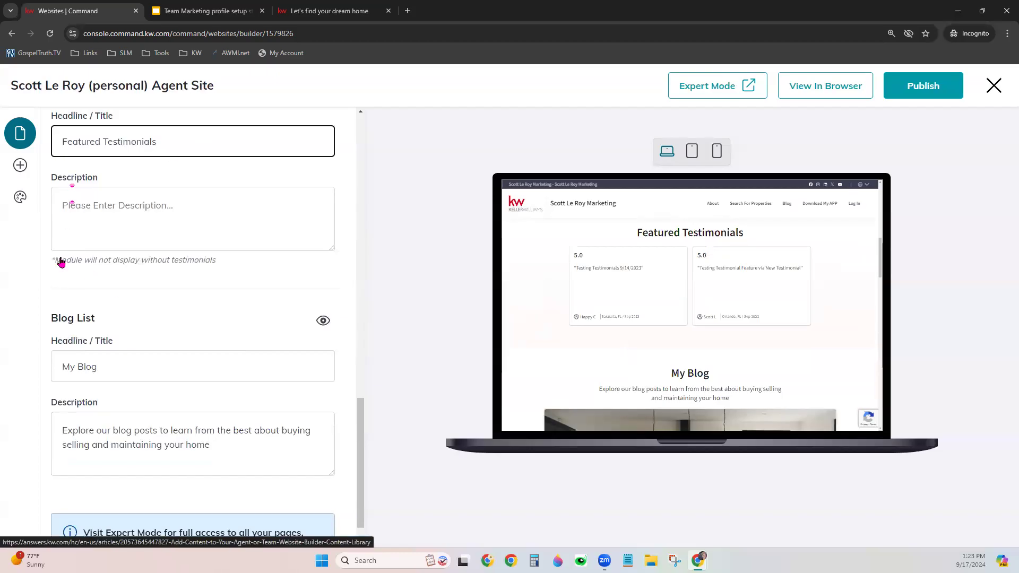
scroll(224, 310, "down", 1)
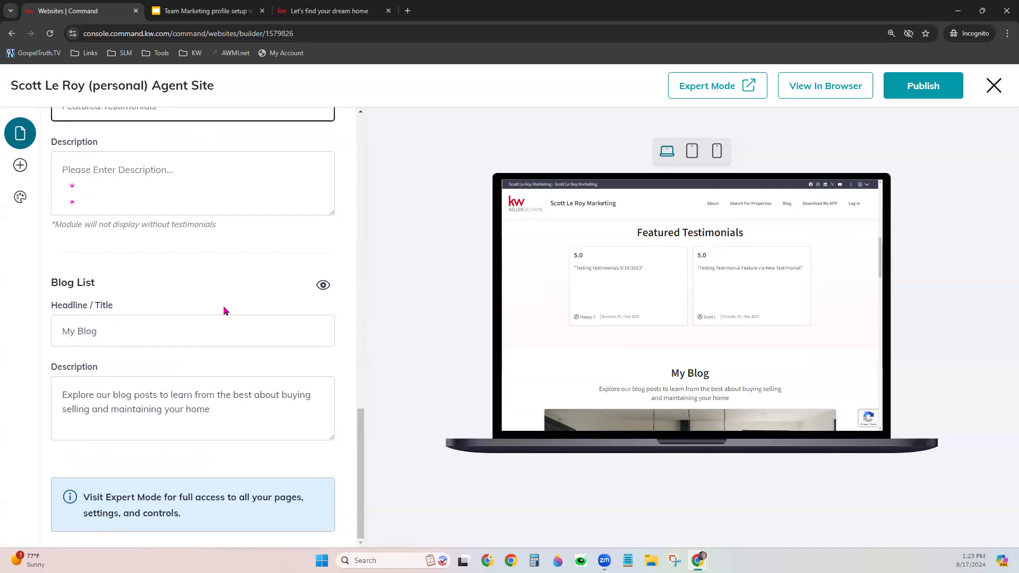
scroll(762, 303, "down", 3)
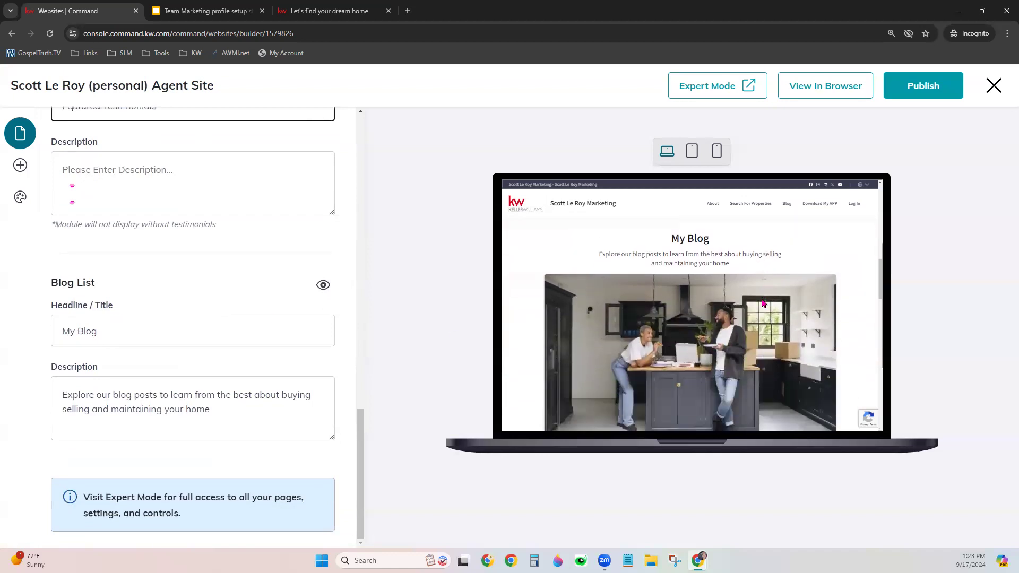
left_click(170, 332)
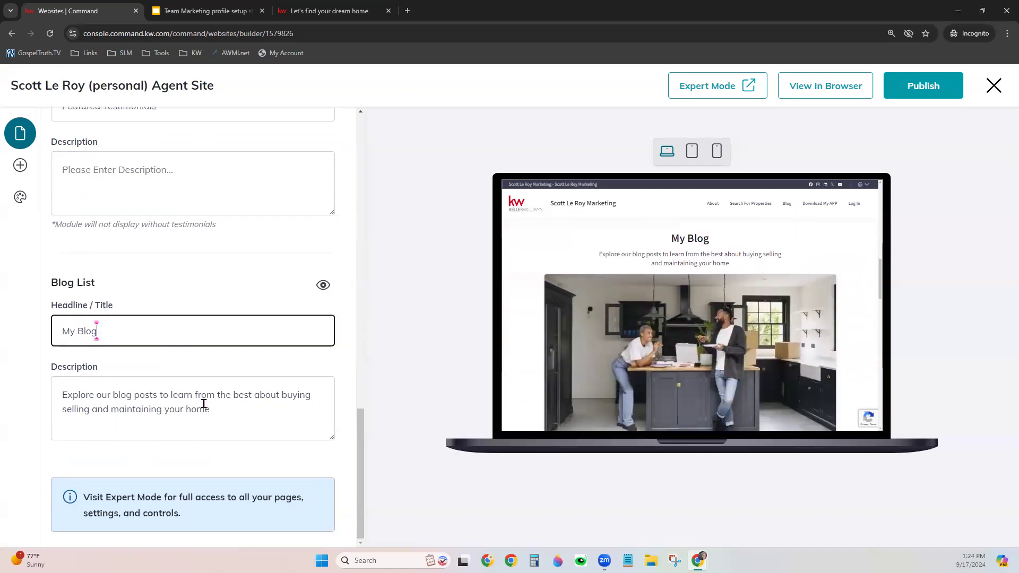
left_click(211, 409)
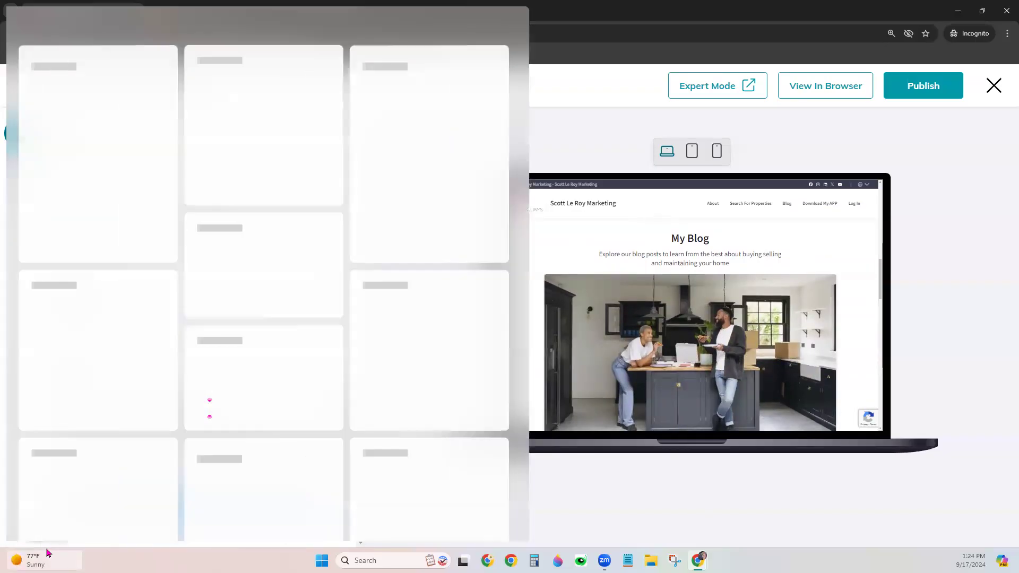
left_click(785, 470)
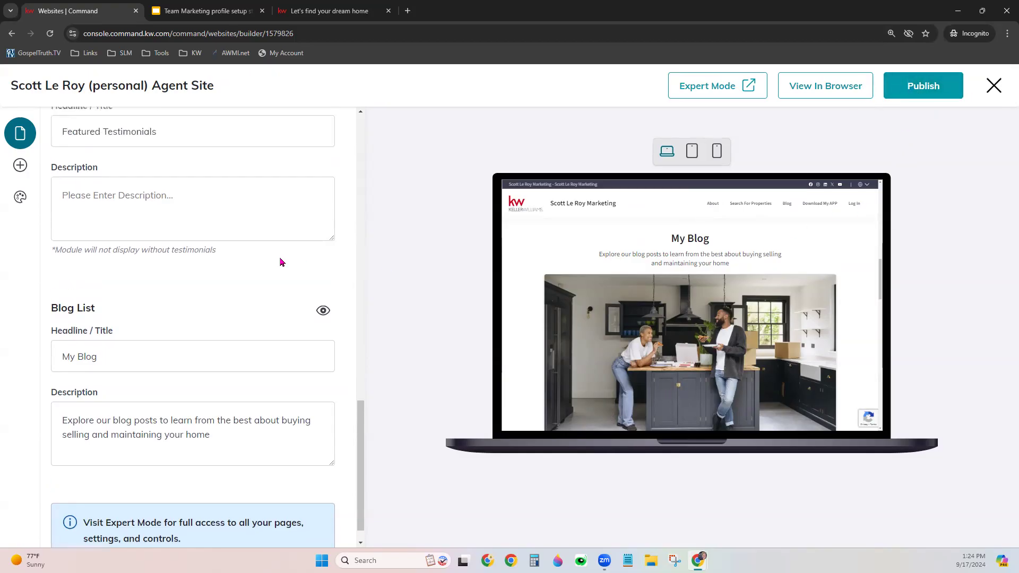
scroll(282, 262, "up", 10)
scroll(282, 261, "up", 1)
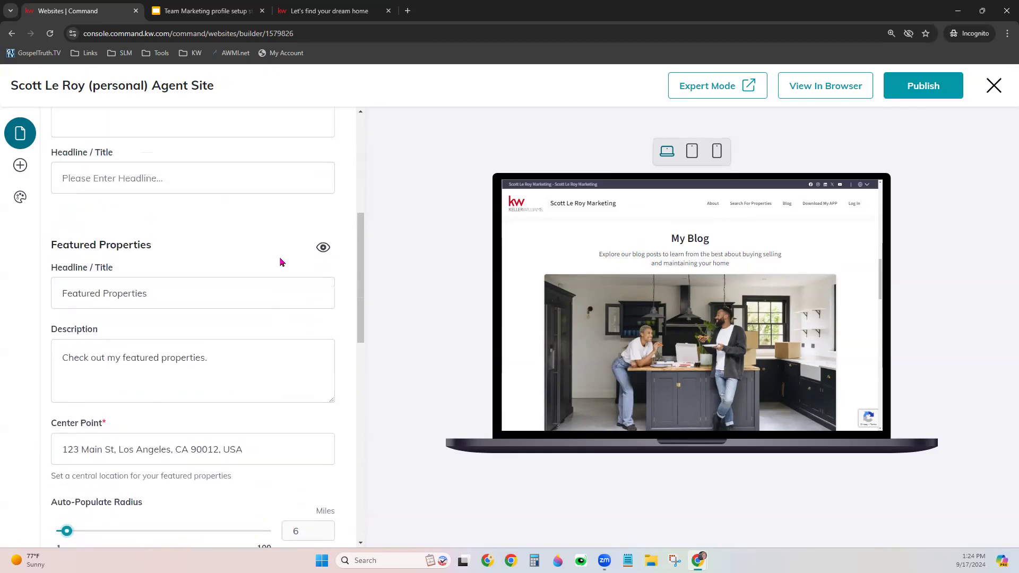
scroll(282, 262, "up", 10)
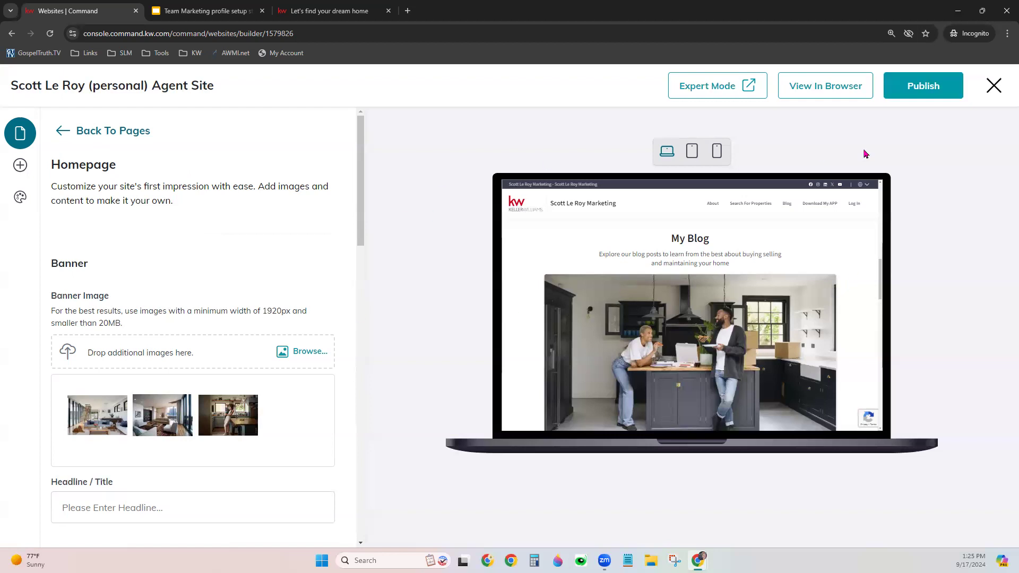
- Close the site editor without publishing changes
left_click(995, 86)
left_click(598, 341)
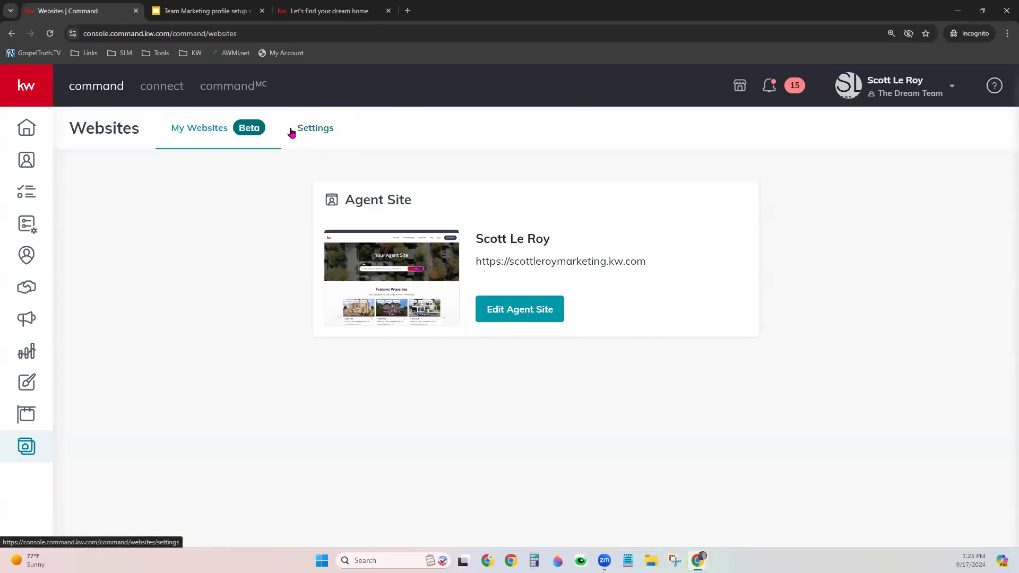
- Open Website Settings, review Team Referral Links and Preferences, then switch to the team website tab
left_click(316, 135)
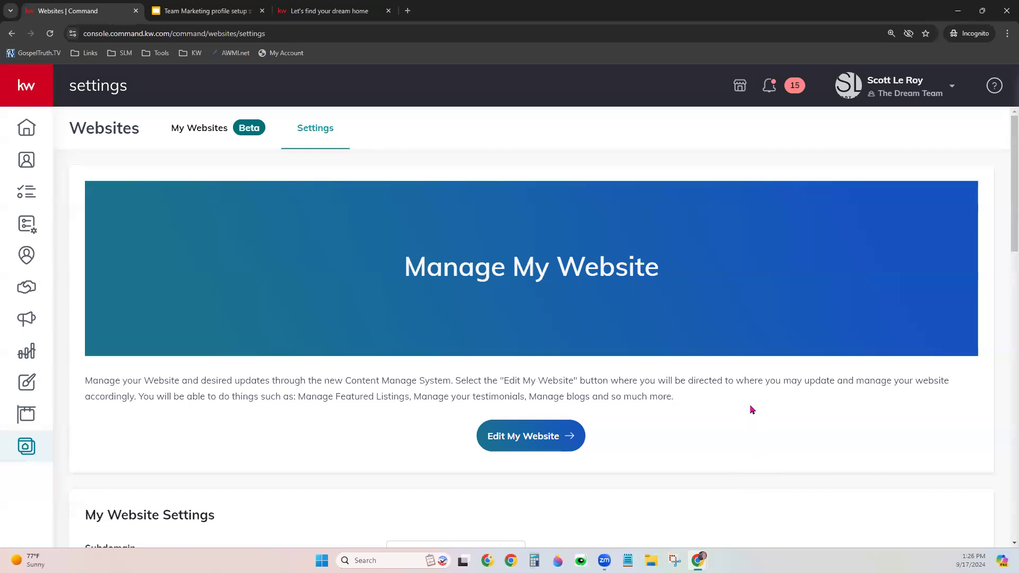
scroll(752, 409, "down", 3)
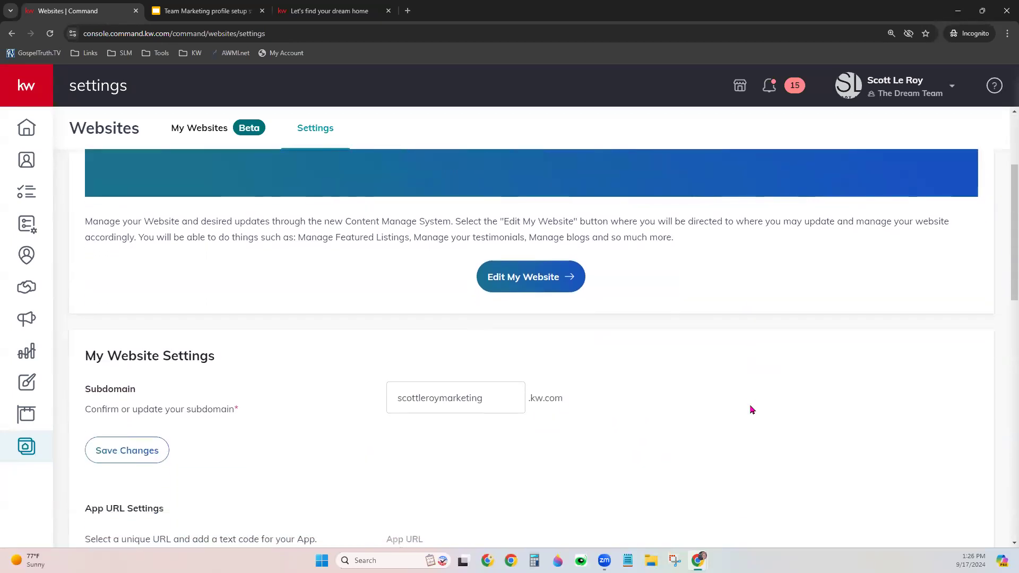
scroll(752, 409, "down", 4)
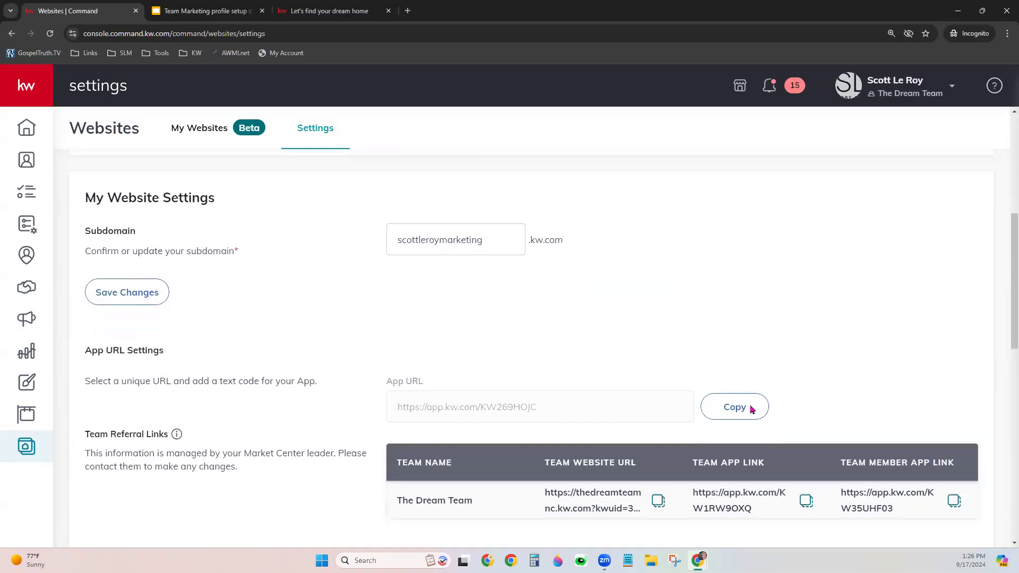
scroll(364, 307, "down", 2)
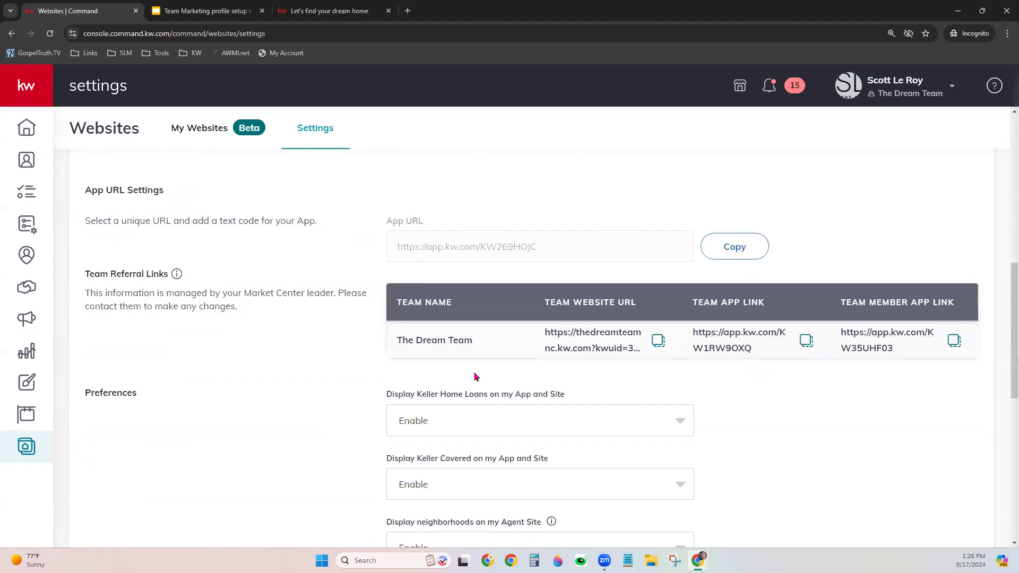
scroll(600, 380, "down", 1)
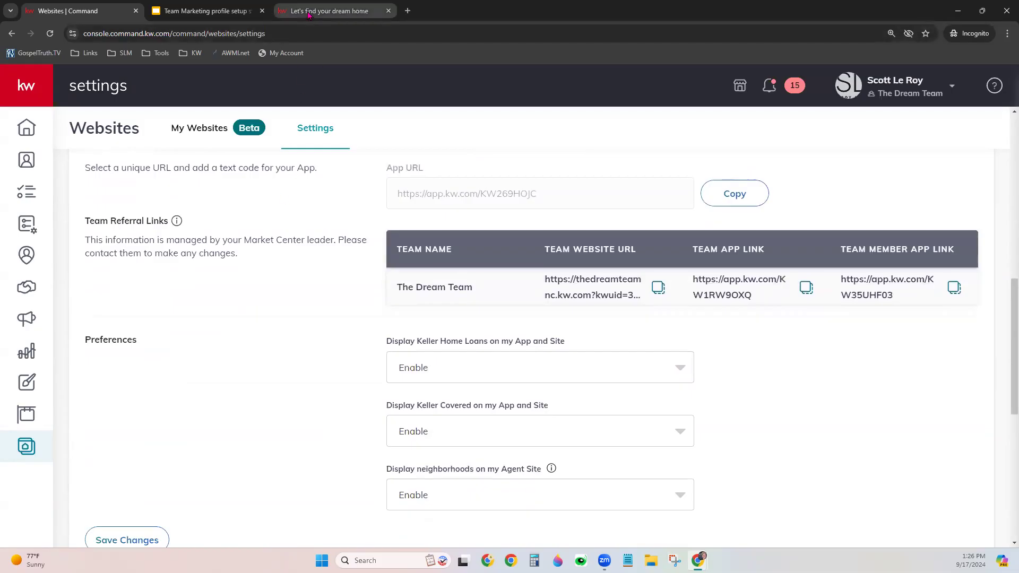
mouse_move(309, 14)
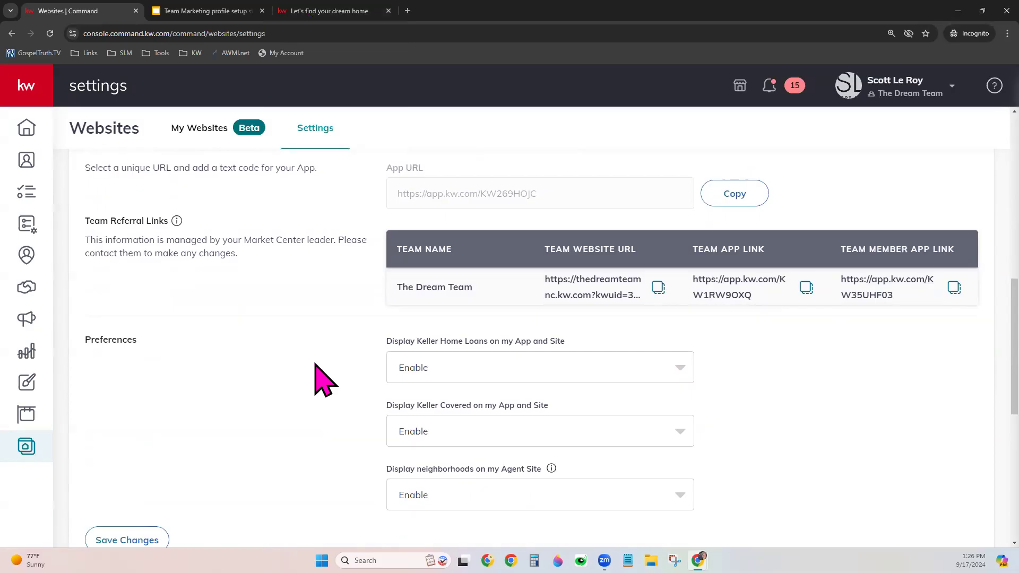
left_click(332, 12)
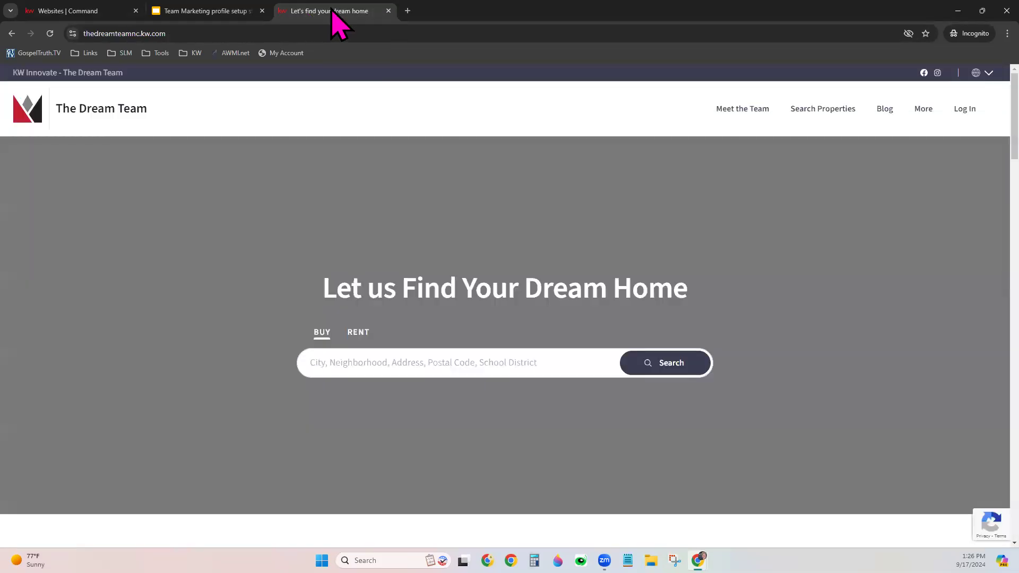
- Scroll the team site down to Contact Us, then return to the Websites | Command tab
scroll(790, 394, "down", 3)
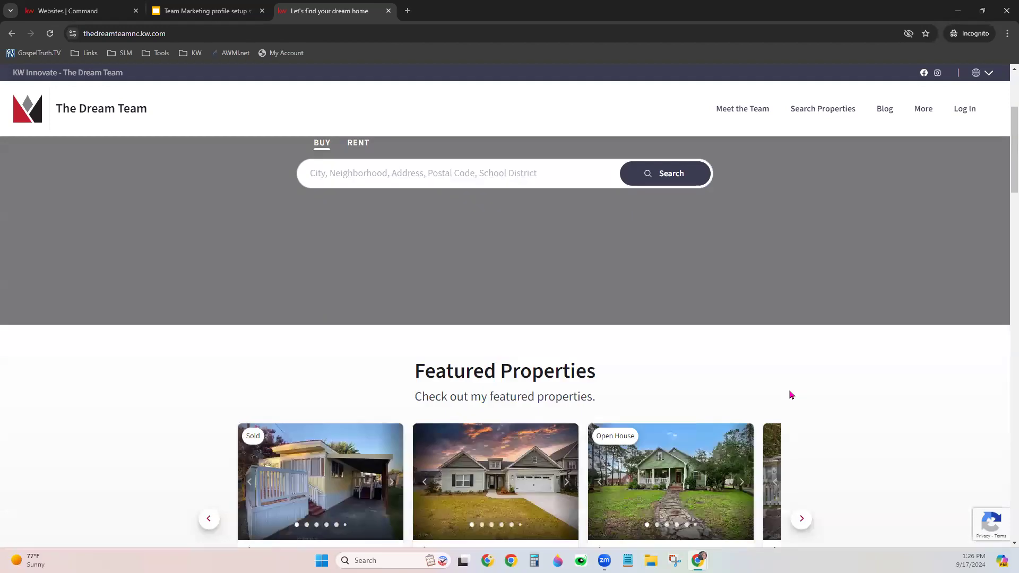
scroll(791, 394, "down", 16)
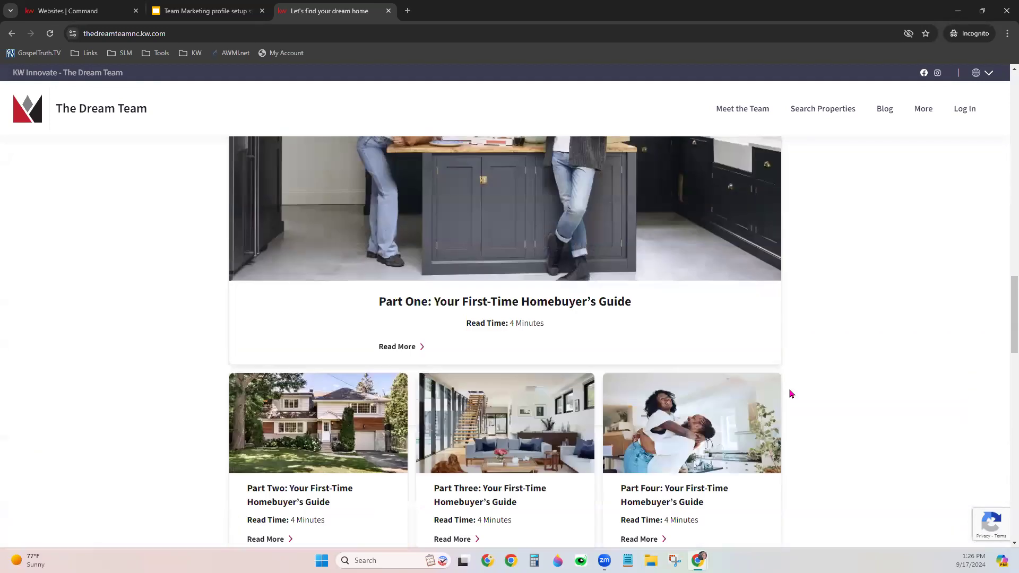
scroll(791, 394, "down", 9)
scroll(790, 394, "up", 1)
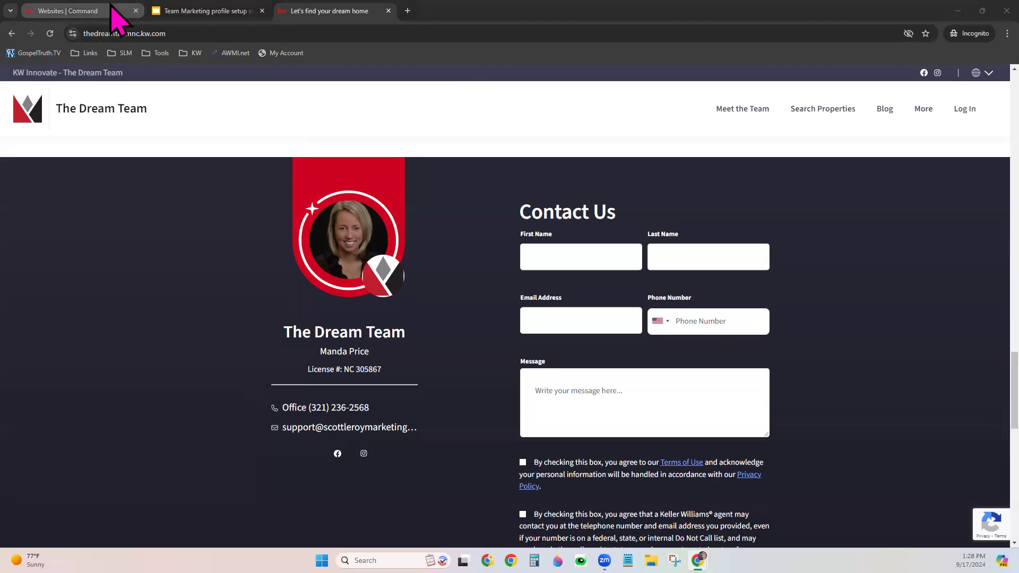
left_click(80, 11)
- Copy The Dream Team's website URL from the Team Referral Links table to the clipboard
left_click_drag(85, 220, 164, 221)
left_click(260, 343)
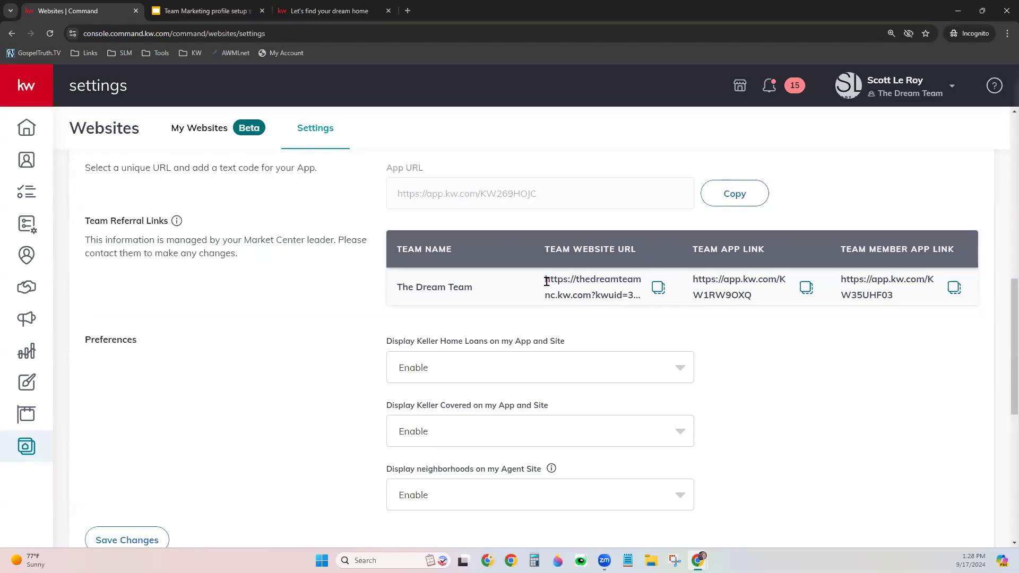
left_click_drag(544, 278, 590, 295)
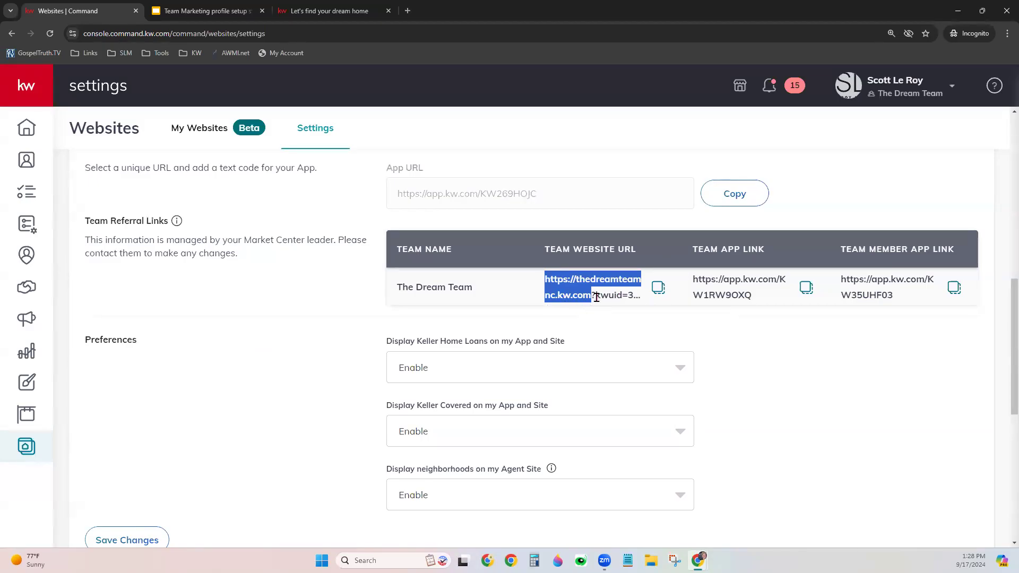
left_click_drag(590, 297, 616, 299)
left_click(658, 288)
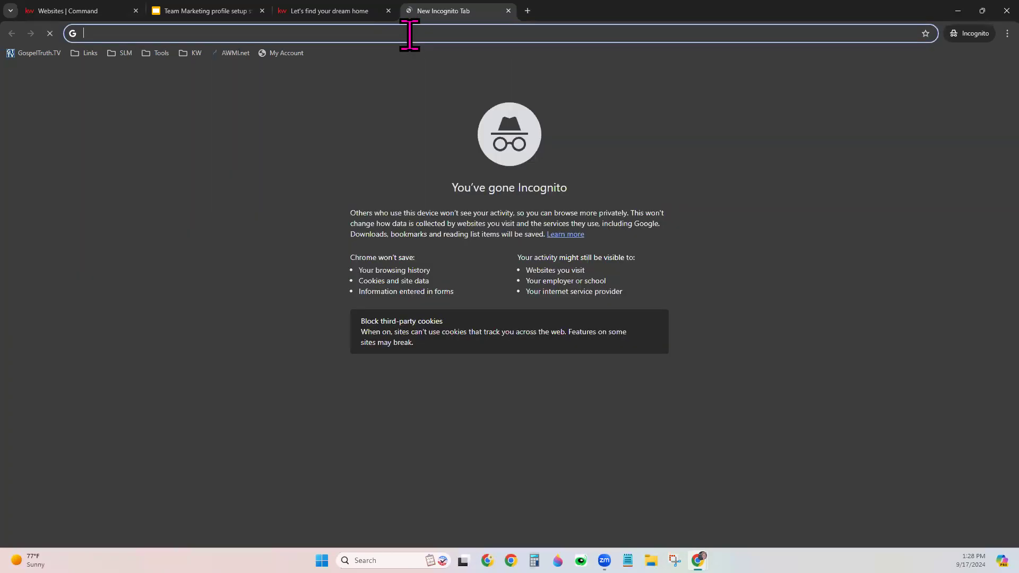
- Load the copied team website URL in a new browser tab
left_click(407, 11)
key("ctrl+v")
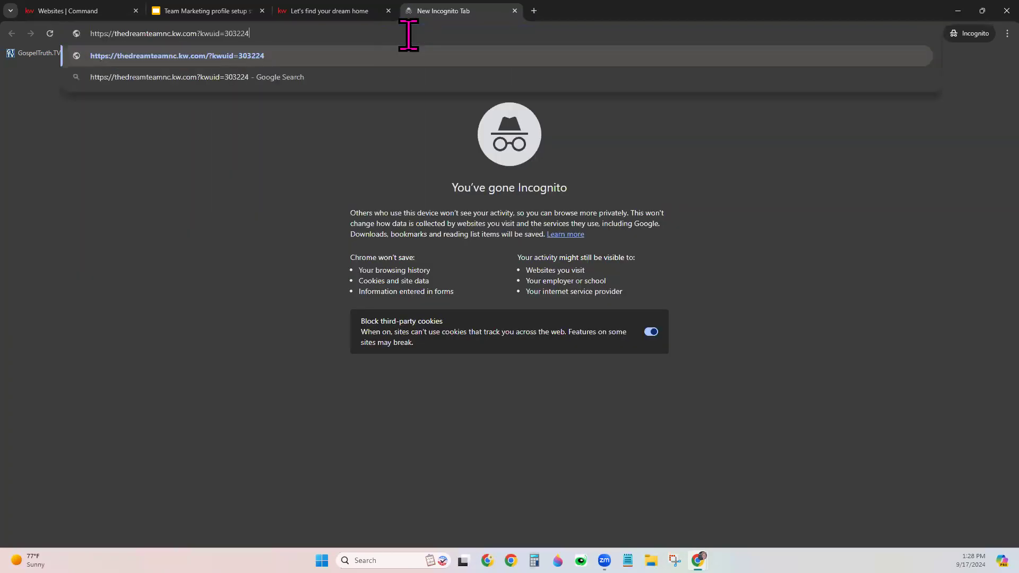
key("Return")
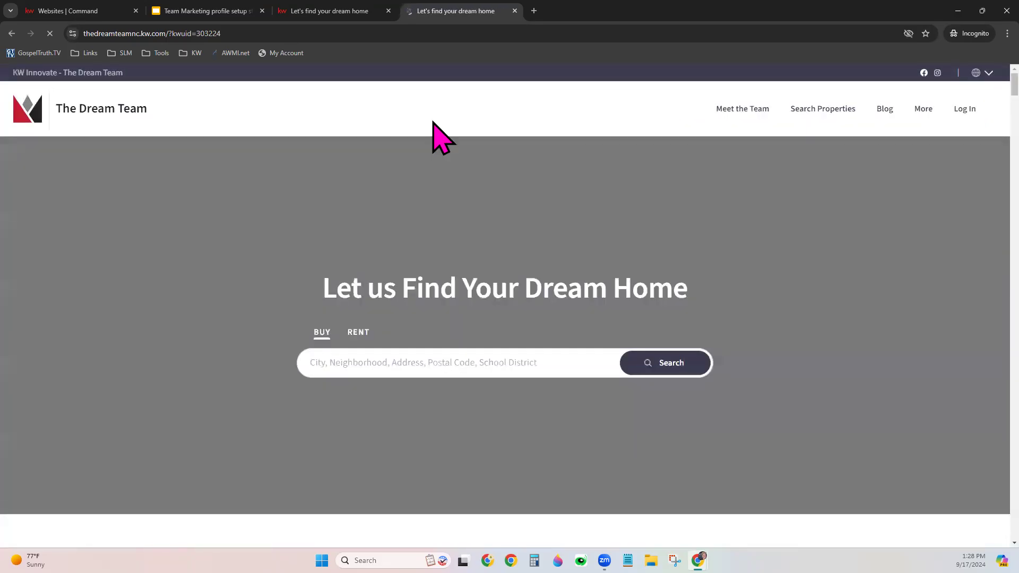
- Check The Dream Team site's Contact Us section and web address, then return to KW Command website settings
scroll(434, 123, "down", 20)
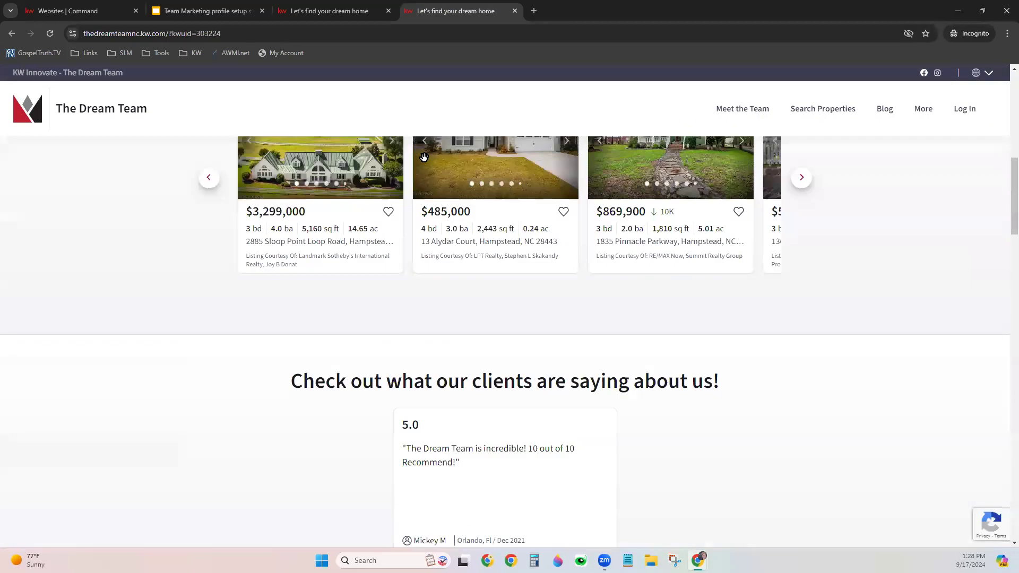
scroll(432, 228, "down", 9)
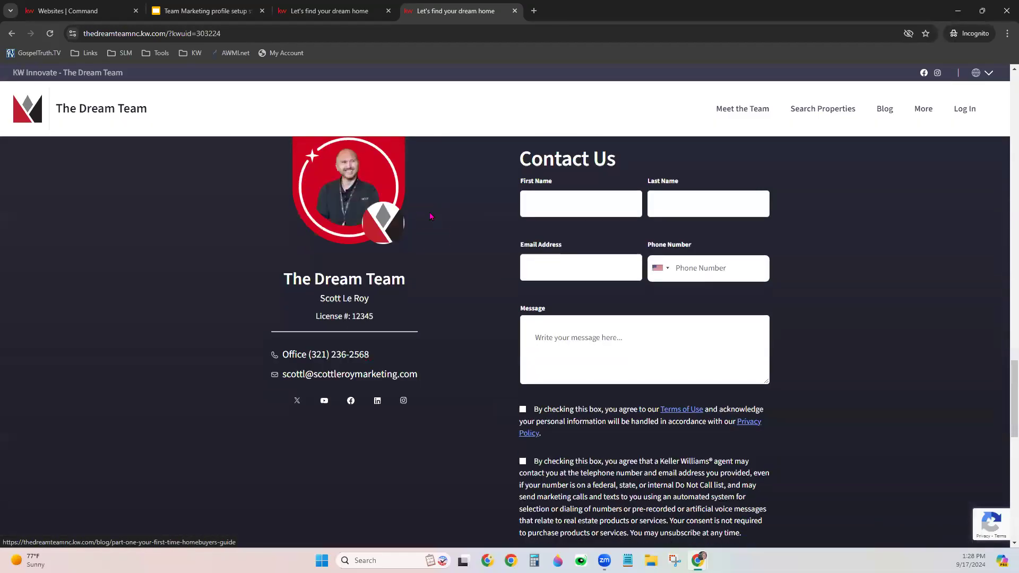
scroll(432, 223, "up", 1)
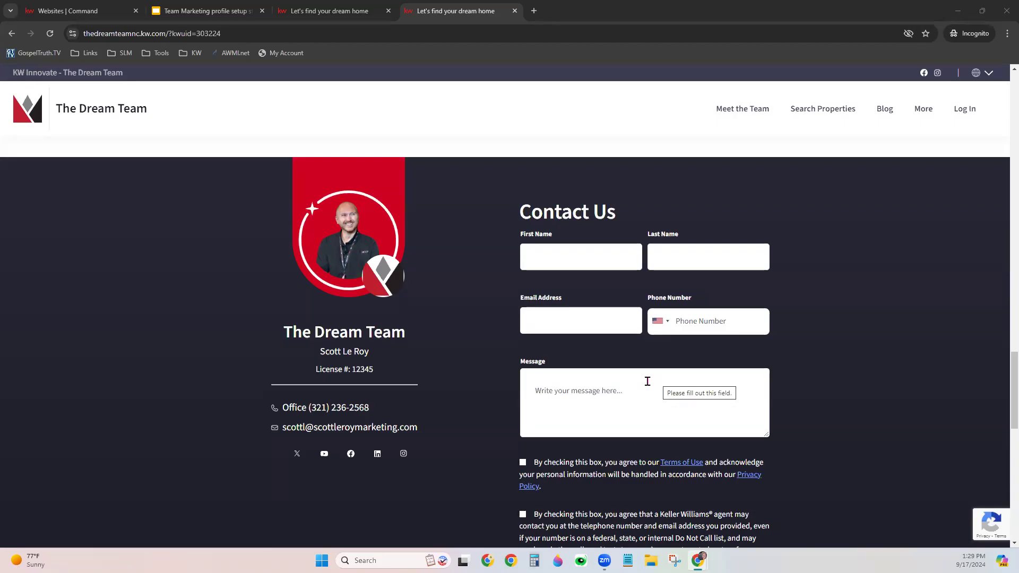
left_click(201, 33)
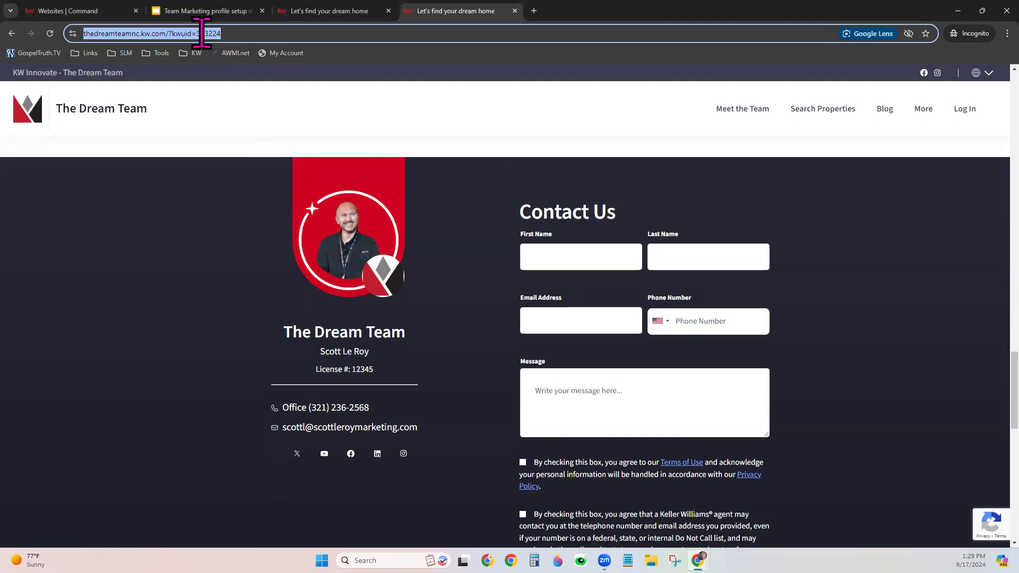
left_click(96, 7)
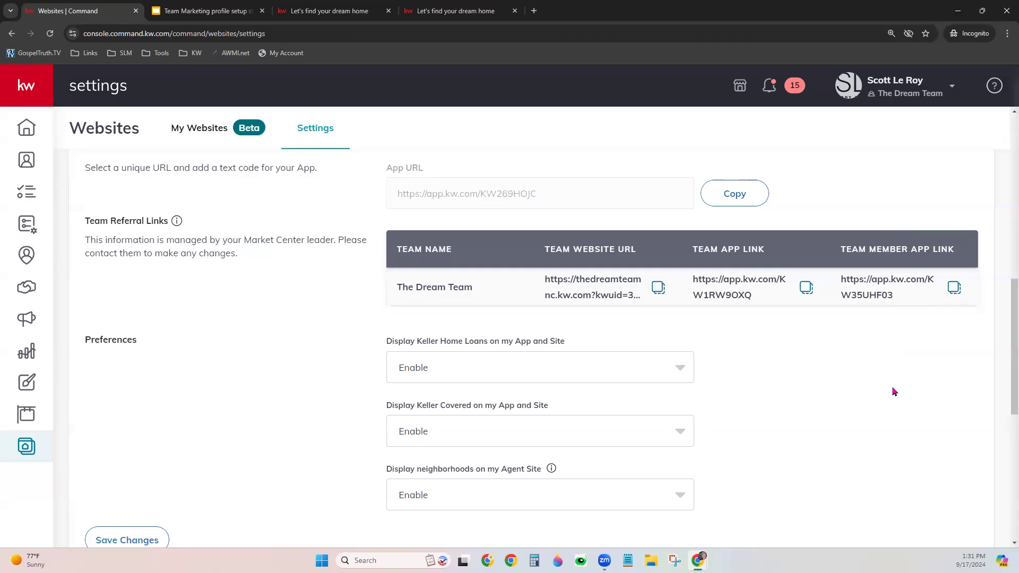
- Scroll the website Settings page down to the Forced Registration property limit options
scroll(729, 379, "down", 2)
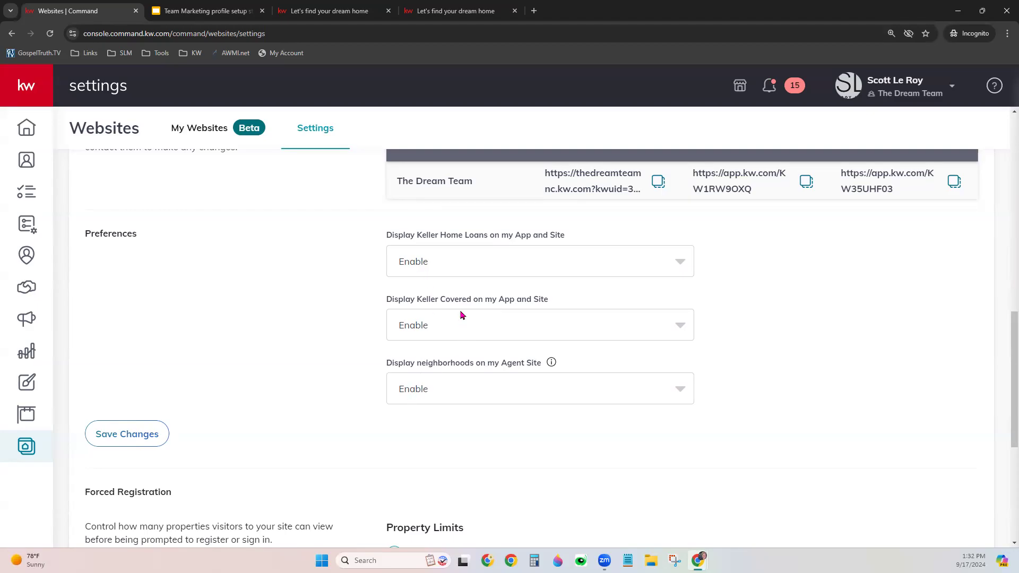
scroll(335, 336, "down", 2)
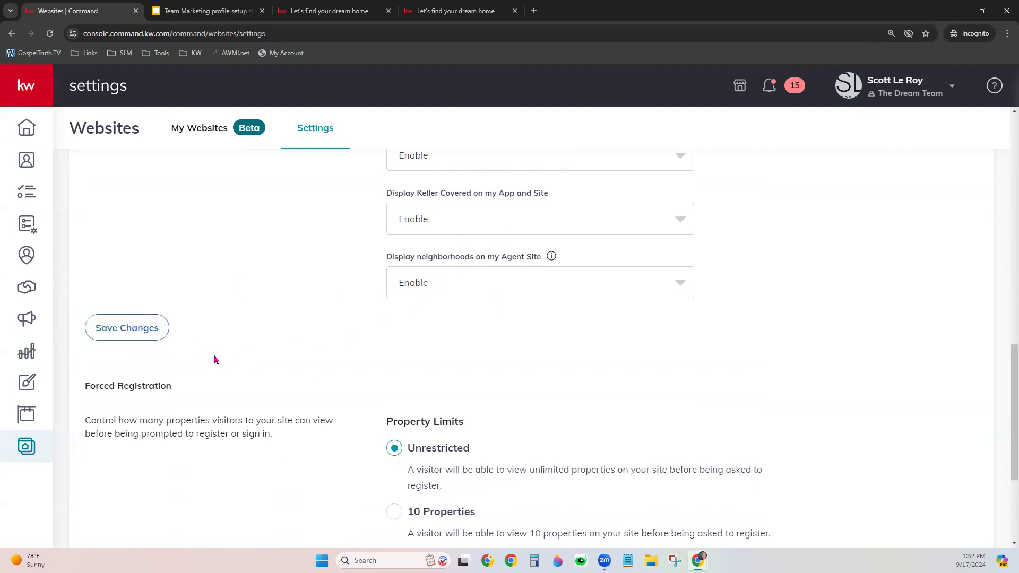
scroll(214, 358, "down", 1)
scroll(215, 359, "down", 2)
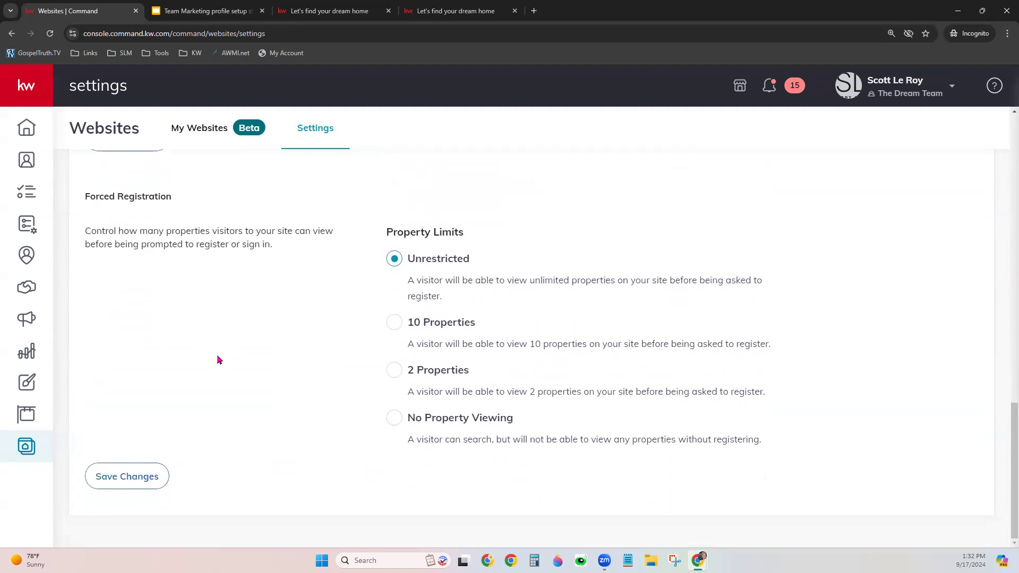
scroll(217, 358, "up", 1)
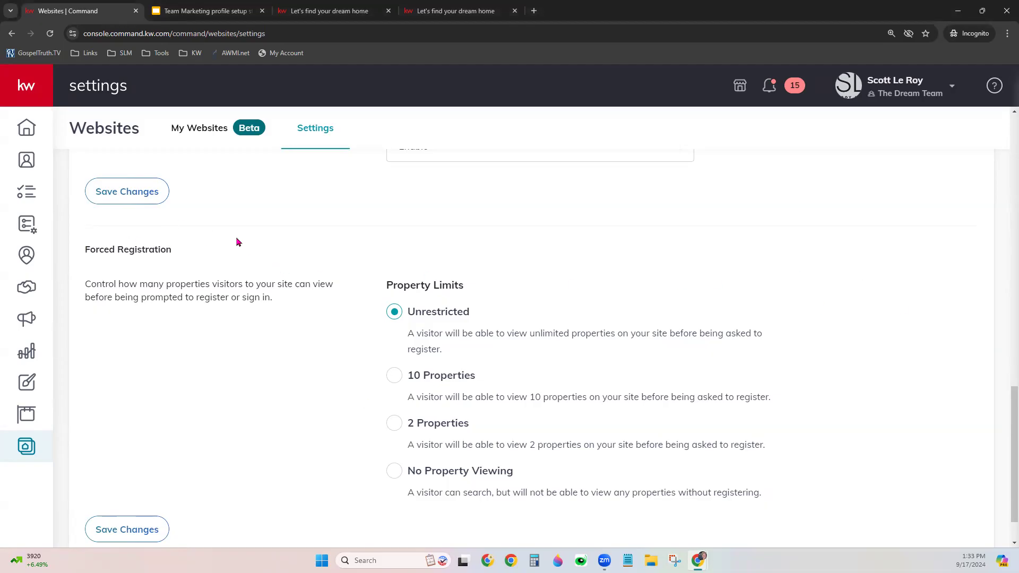
scroll(238, 244, "up", 2)
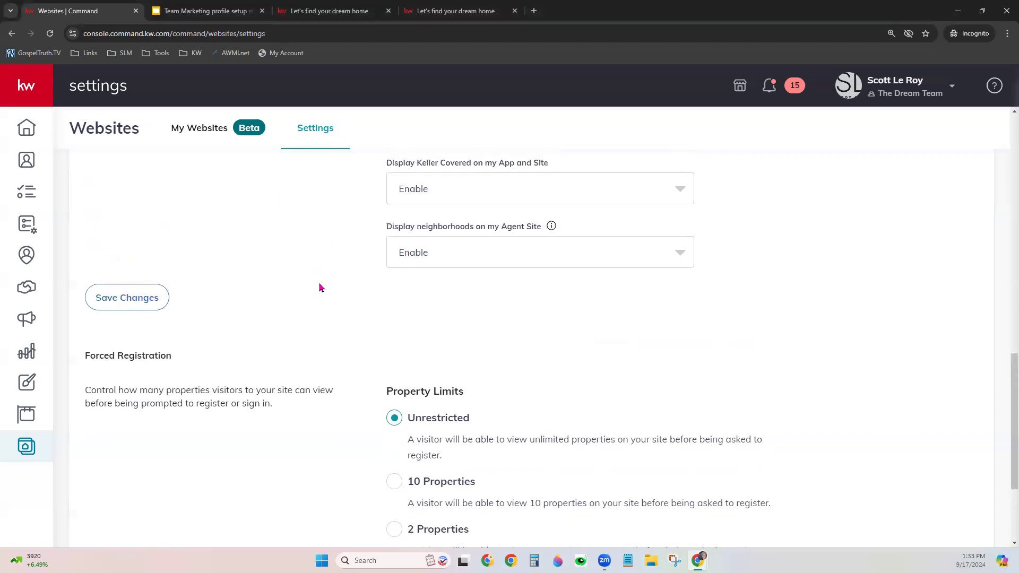
scroll(321, 287, "down", 2)
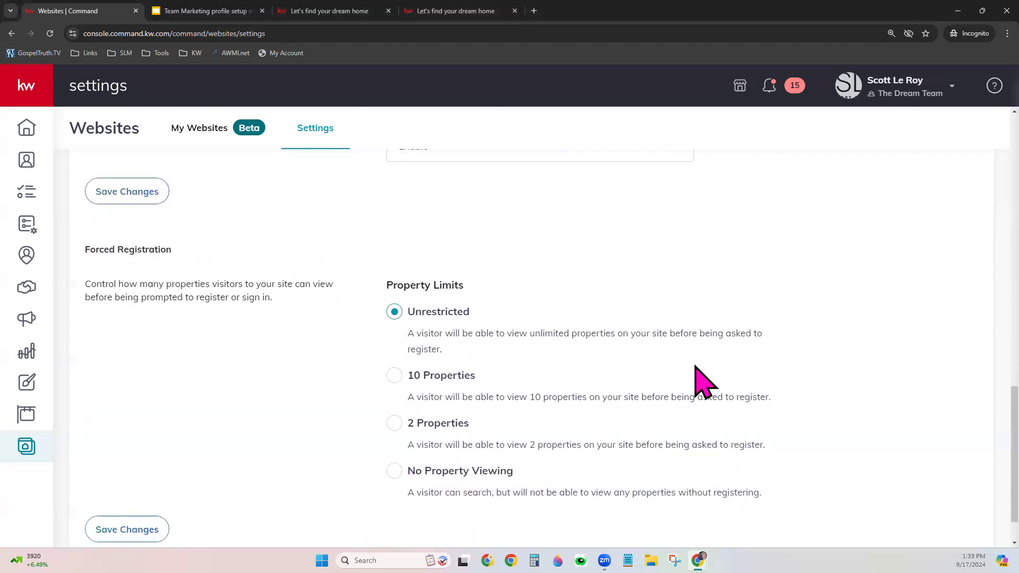
scroll(695, 366, "down", 1)
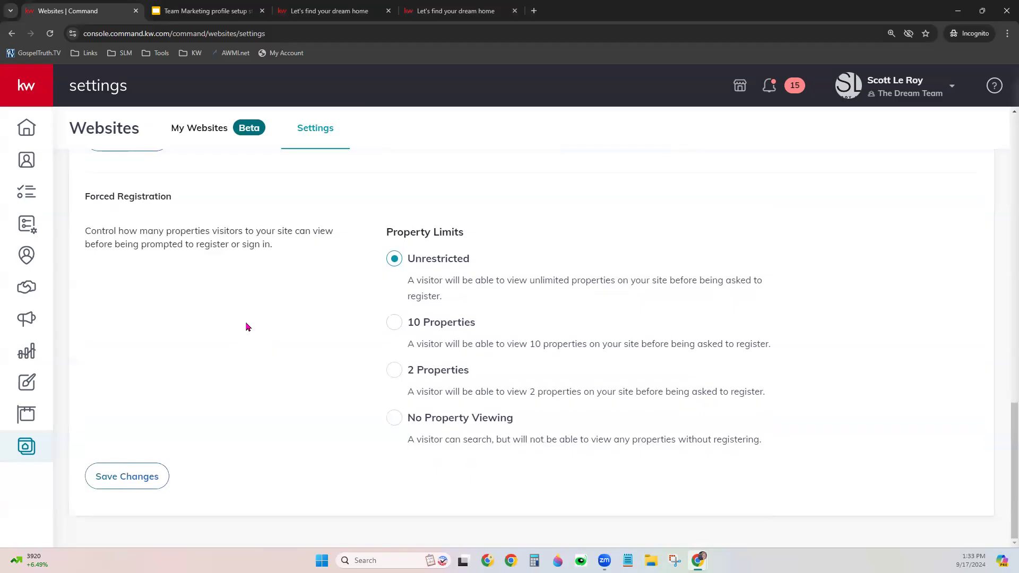
- Try the 10 Properties, 2 Properties and No Property Viewing limits, then keep Unrestricted and save
left_click_drag(405, 283, 476, 299)
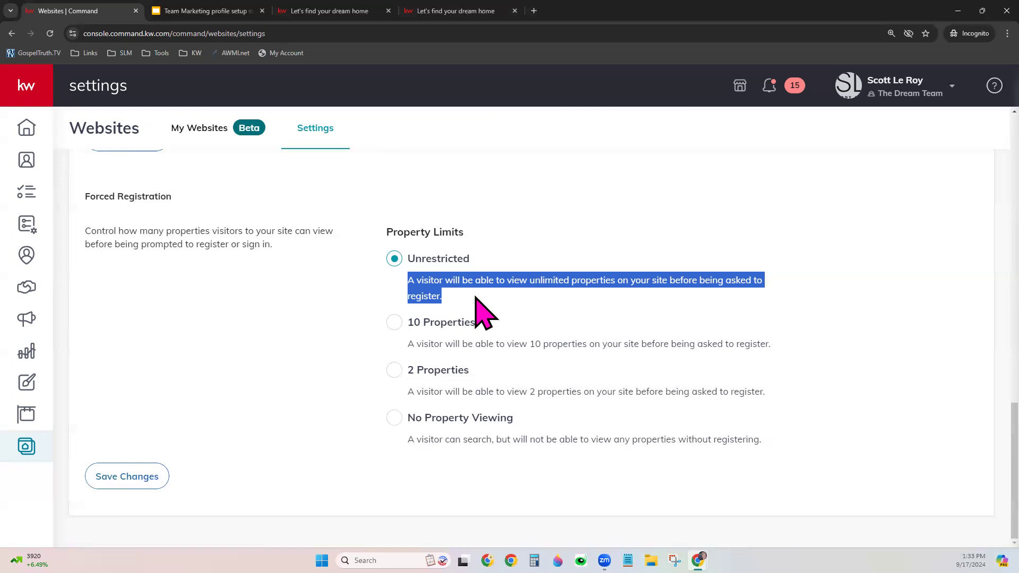
left_click(470, 326)
left_click(433, 373)
left_click(431, 420)
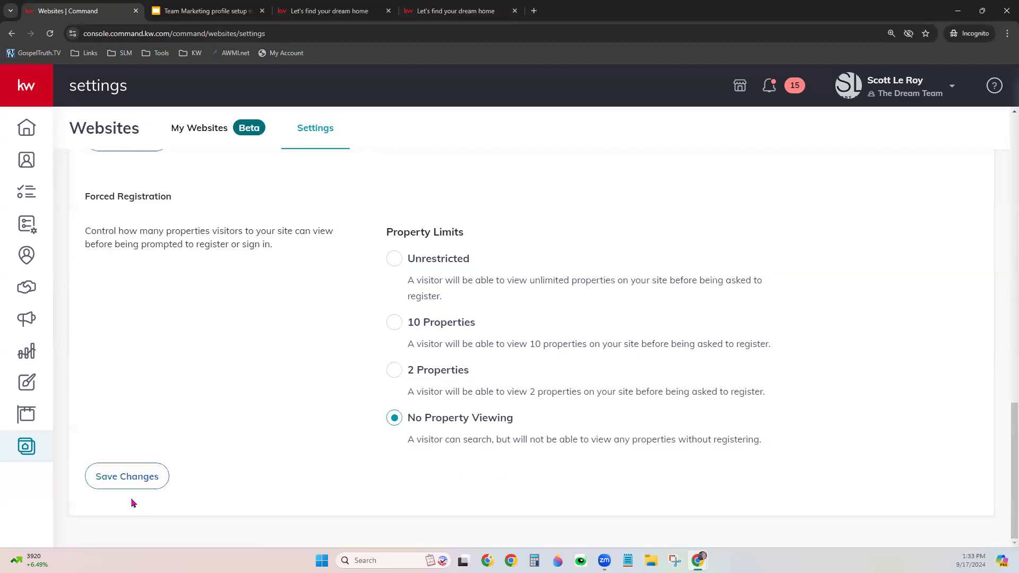
left_click(394, 258)
left_click(116, 489)
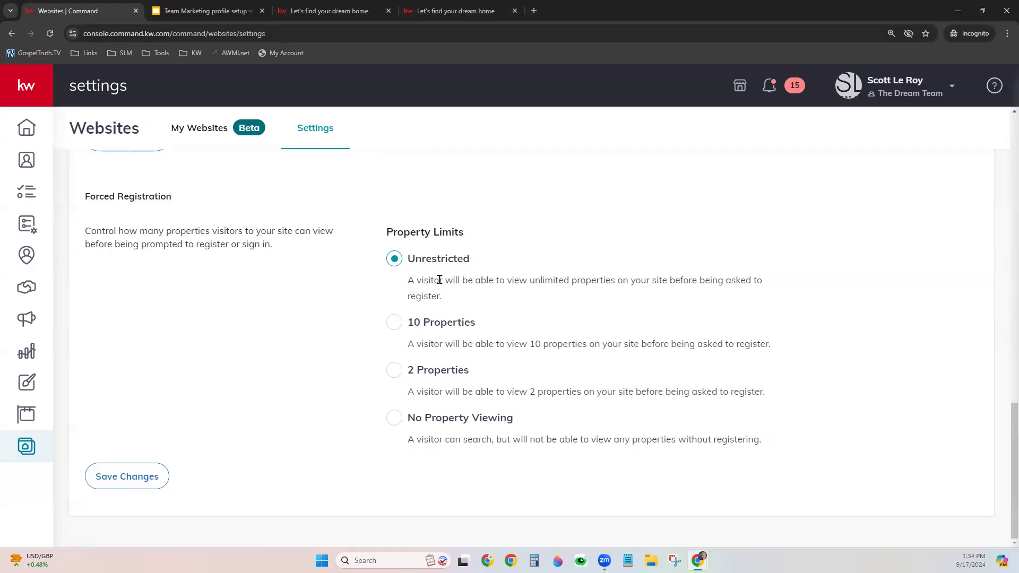
scroll(346, 420, "up", 2)
scroll(346, 419, "up", 3)
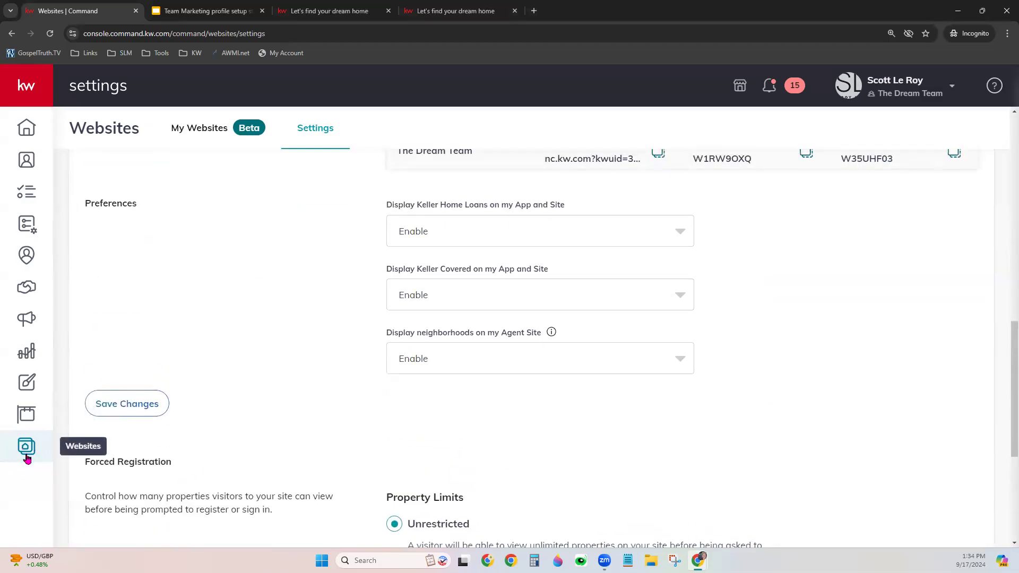
- From the Websites list, edit the agent site and launch Expert Mode in a new tab
left_click(29, 459)
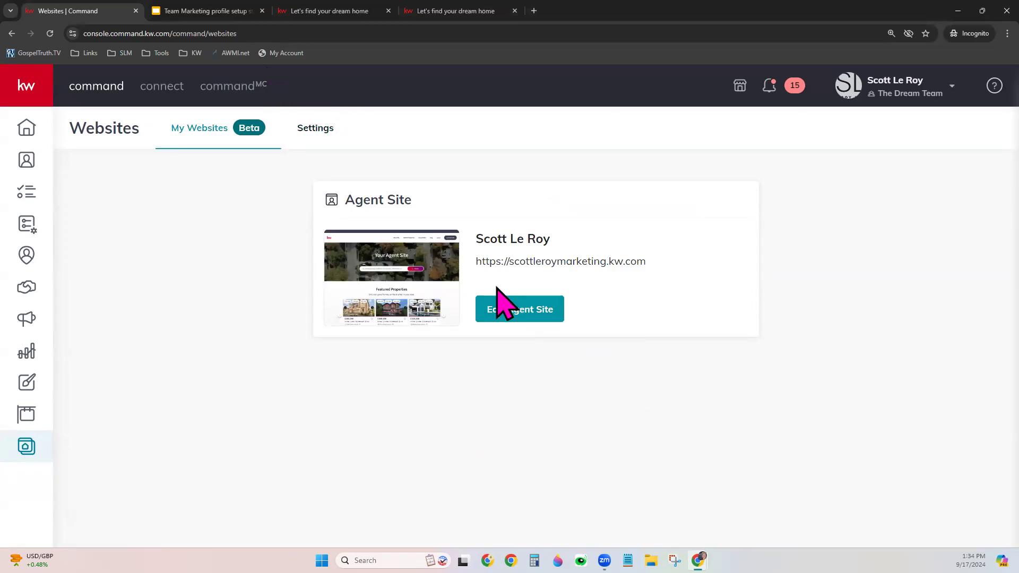
left_click(535, 313)
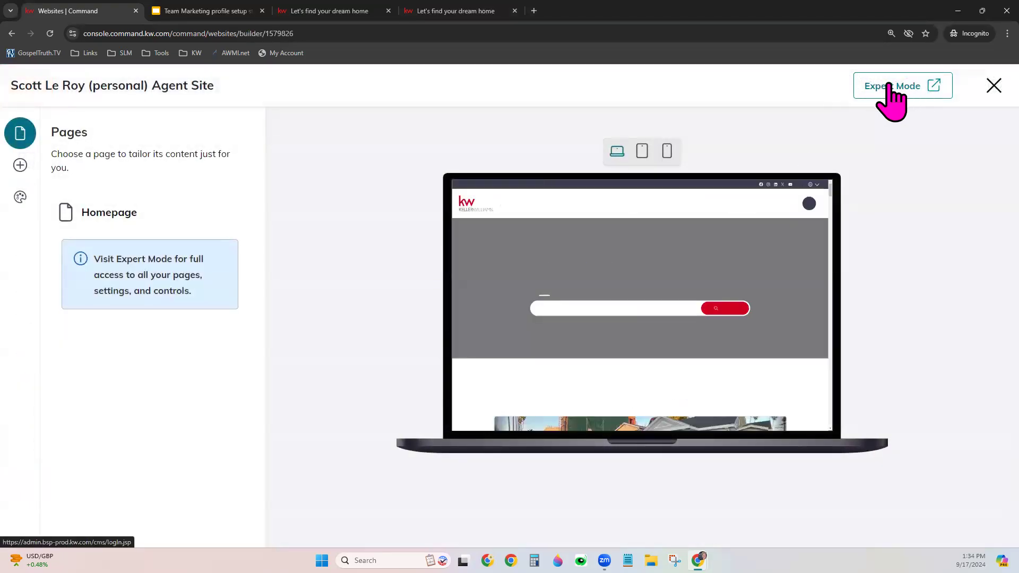
left_click(926, 88)
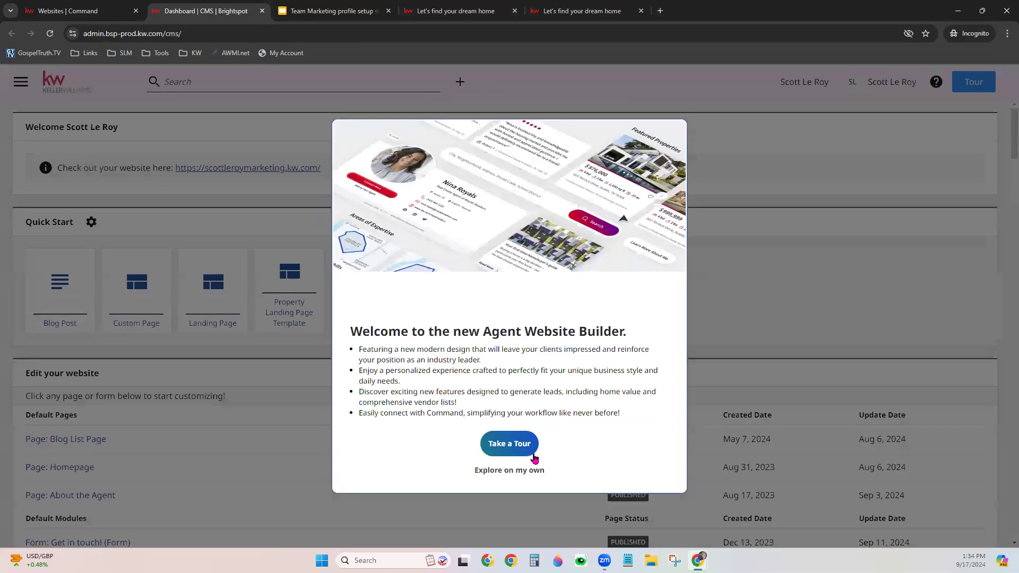
- Dismiss the welcome prompt with Explore on my own and zoom the browser to 125%
left_click(504, 475)
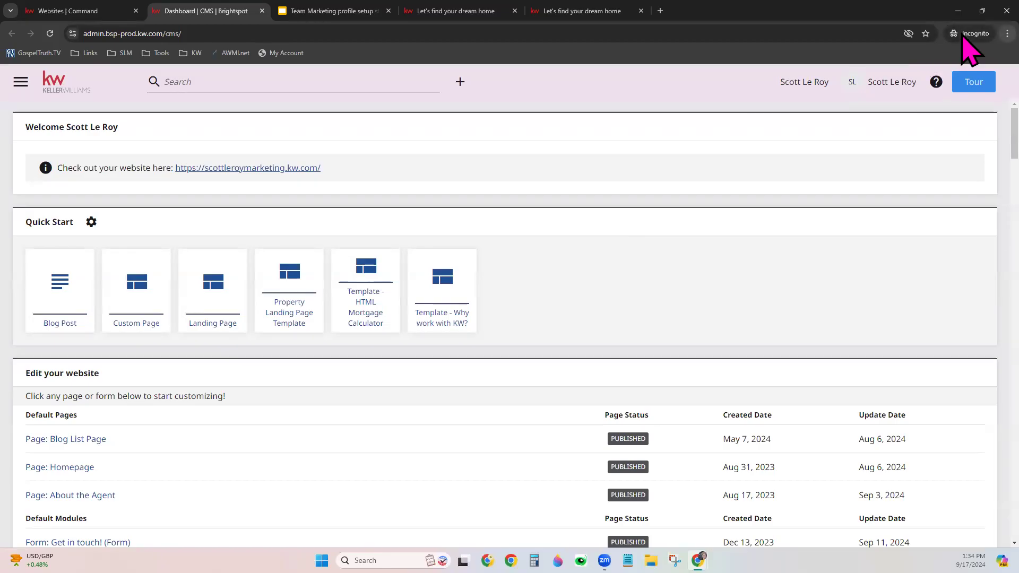
left_click(1006, 33)
left_click(978, 214)
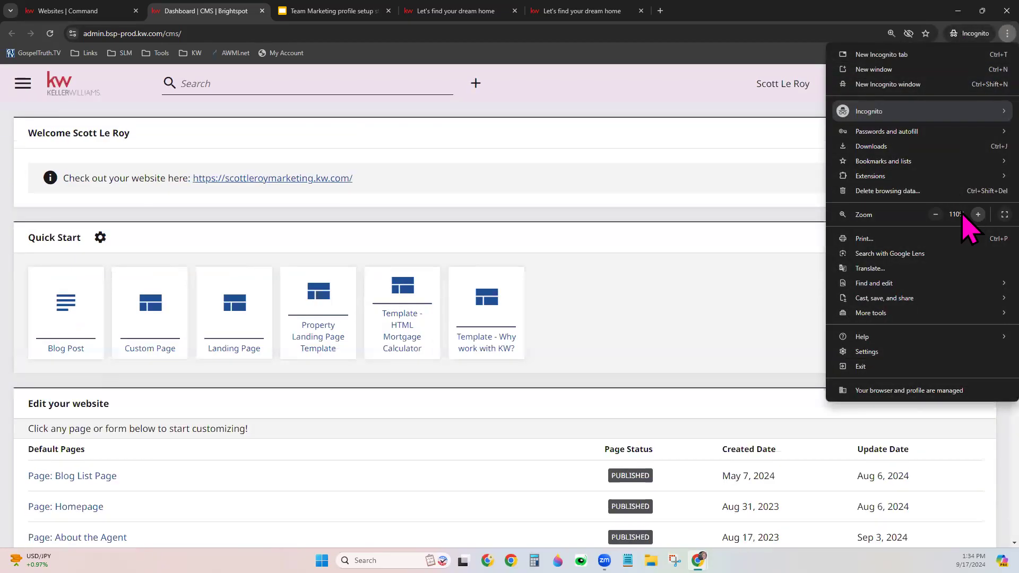
left_click(977, 214)
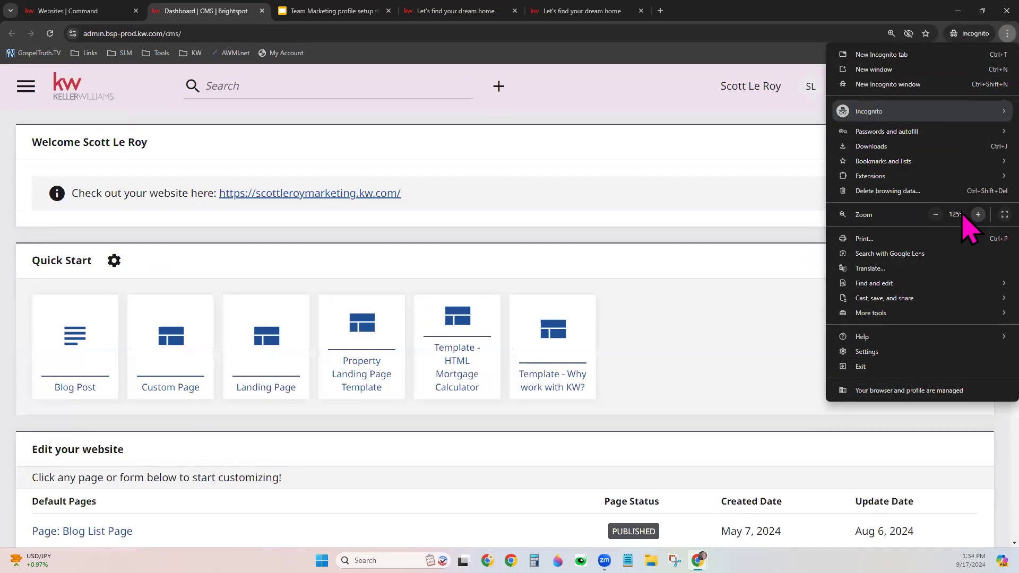
left_click(733, 166)
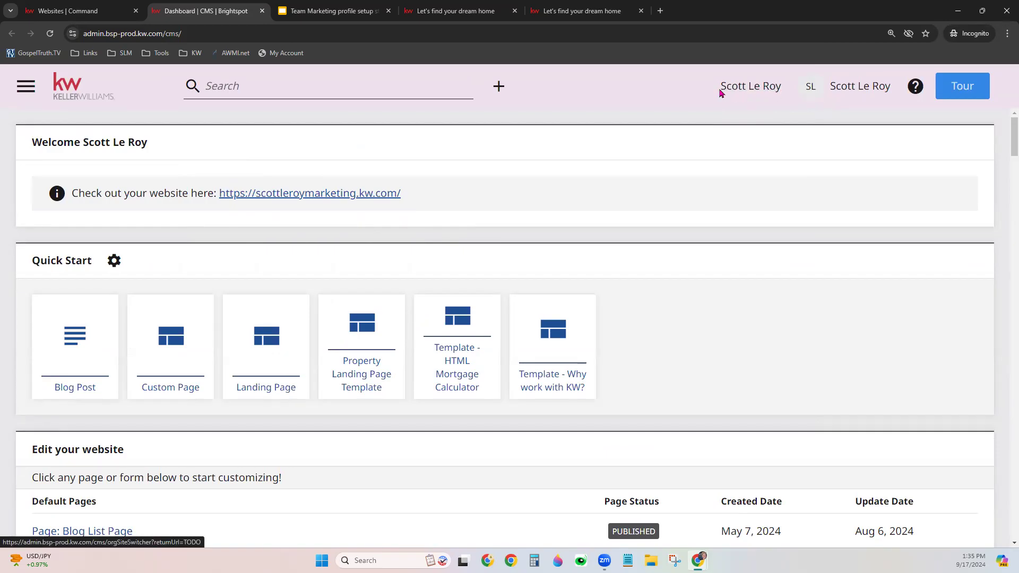
- Switch to The Dream Team site and look through its Default Pages, Default Modules and Custom Pages
left_click(768, 87)
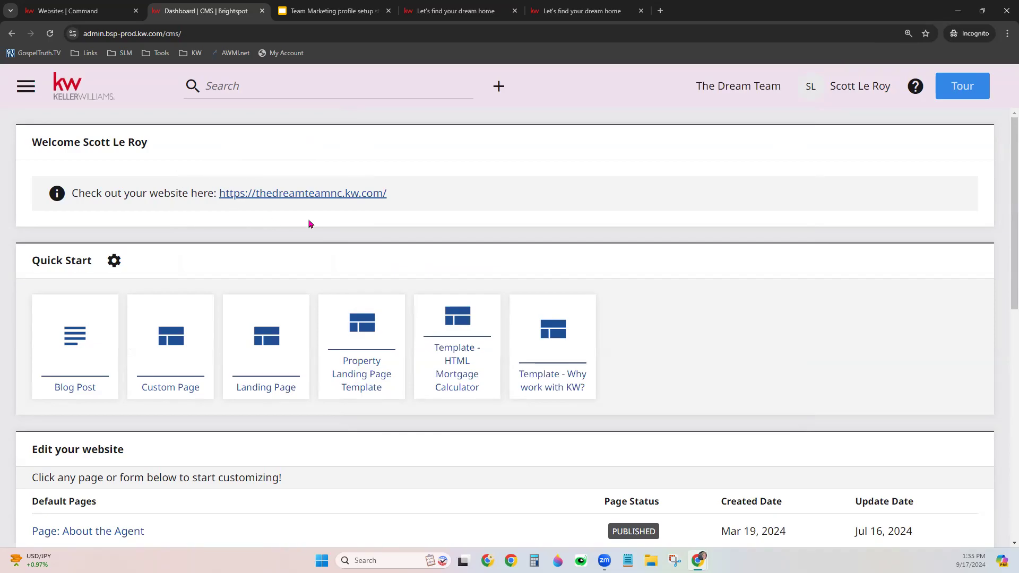
scroll(345, 218, "down", 2)
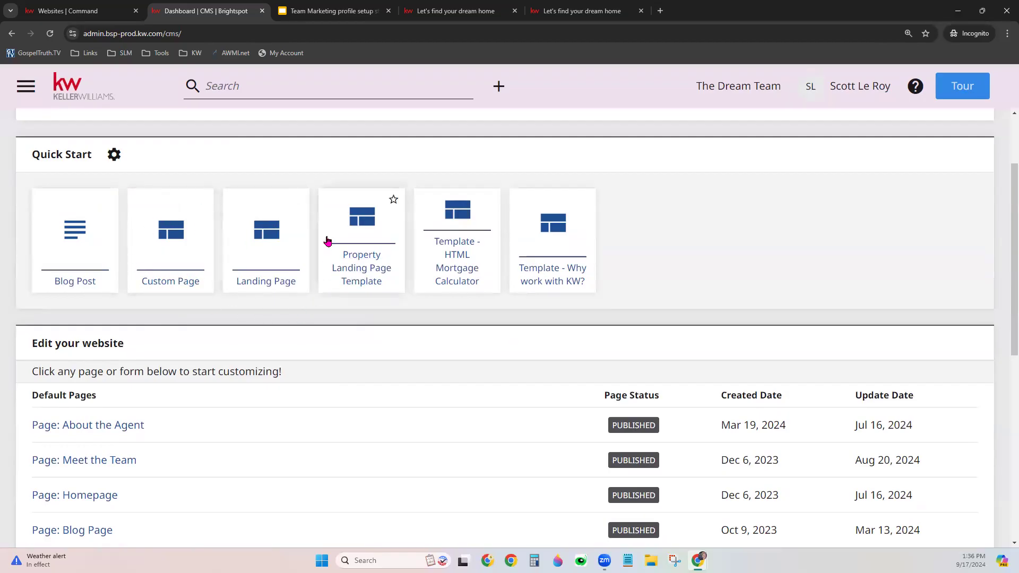
scroll(247, 286, "up", 2)
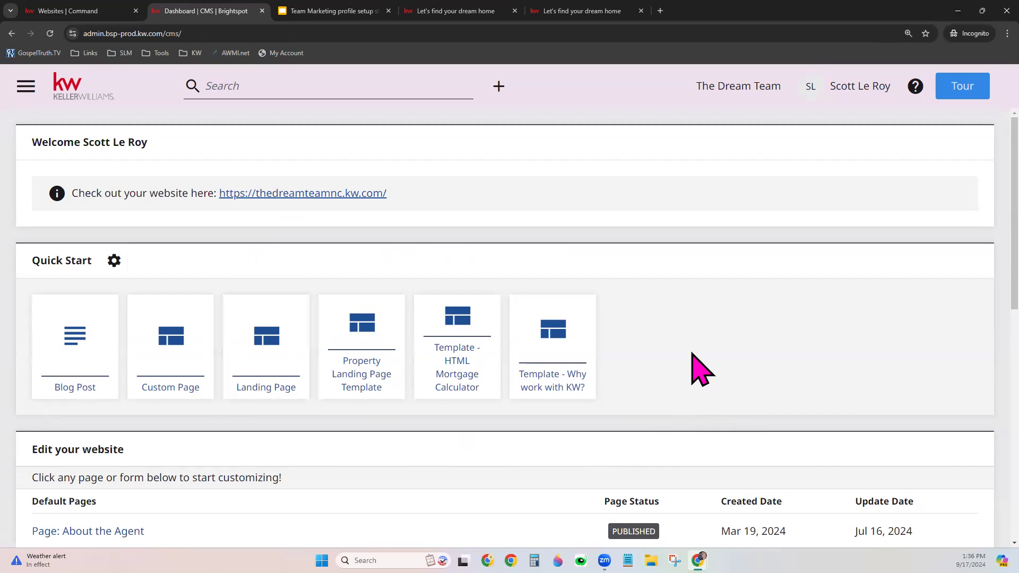
scroll(701, 371, "down", 3)
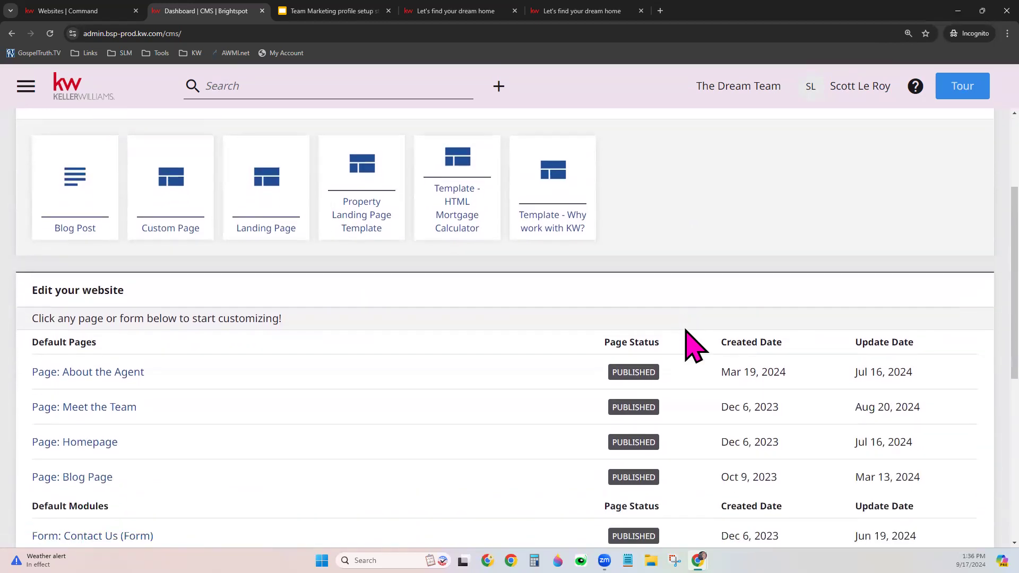
scroll(695, 347, "down", 1)
scroll(695, 348, "down", 1)
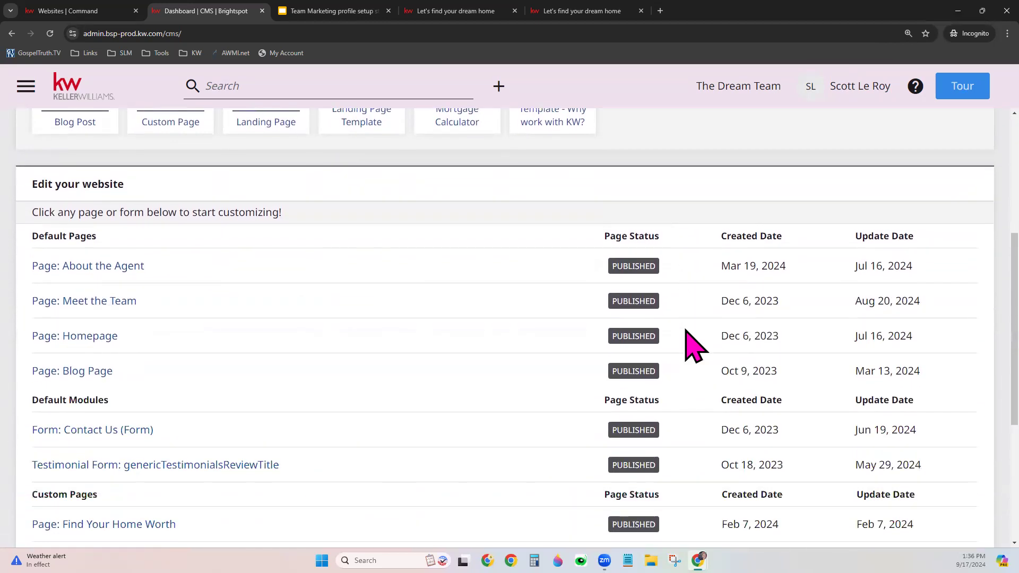
scroll(686, 341, "down", 1)
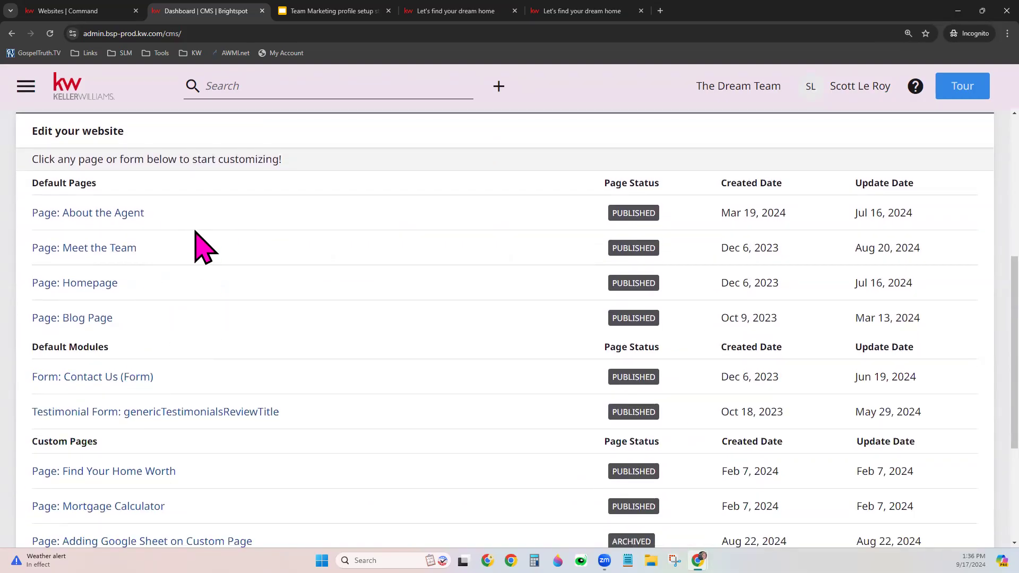
left_click_drag(31, 183, 102, 190)
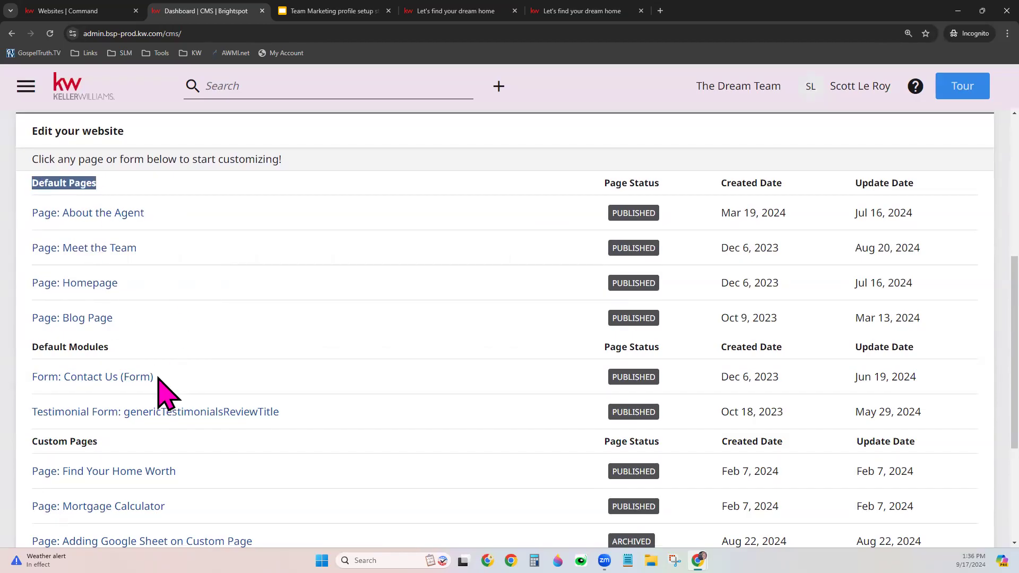
- Set the browser zoom back to 100%
left_click(199, 350)
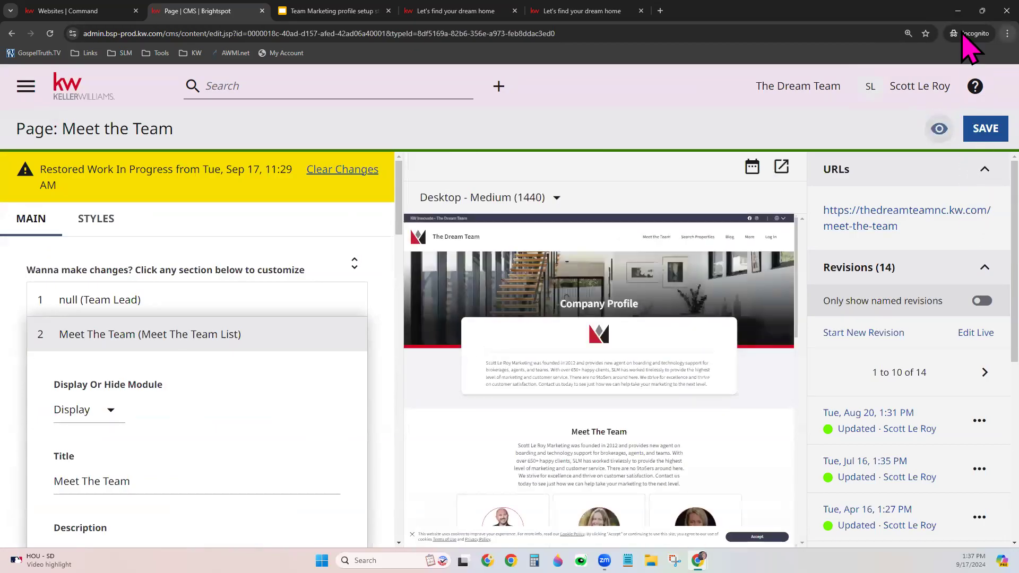
left_click(1007, 33)
left_click(935, 214)
left_click(936, 214)
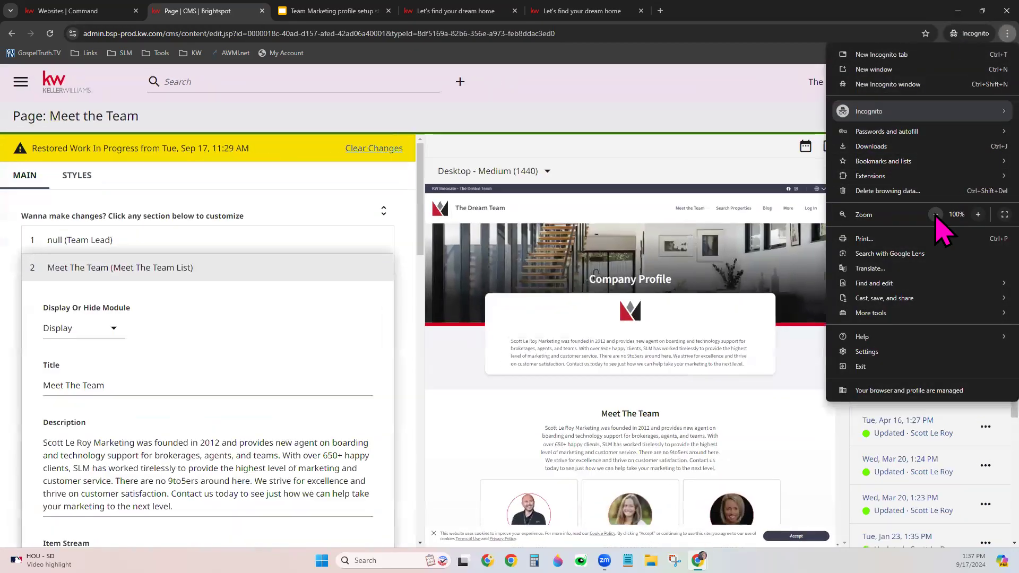
left_click(936, 214)
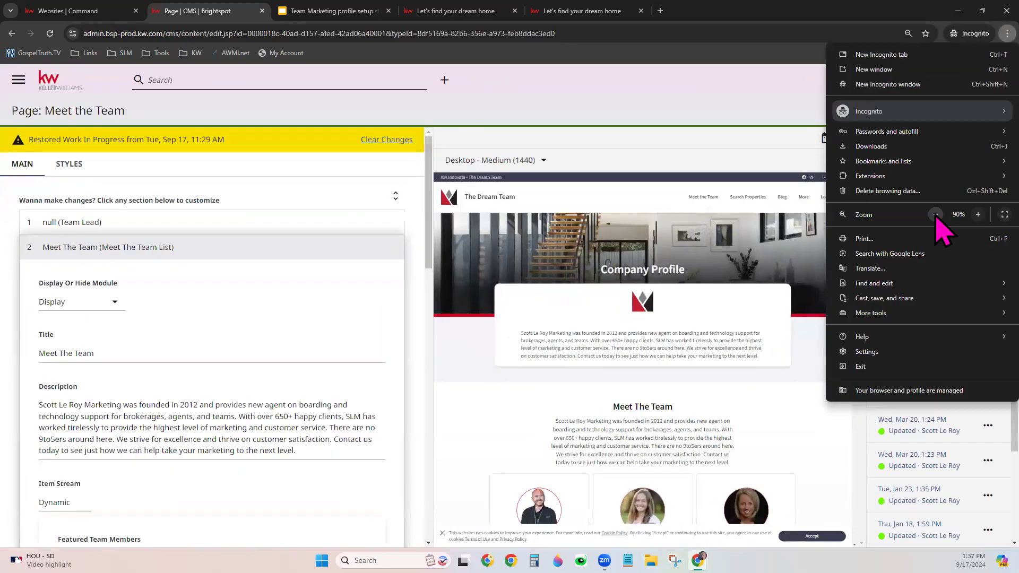
left_click(977, 214)
left_click(636, 86)
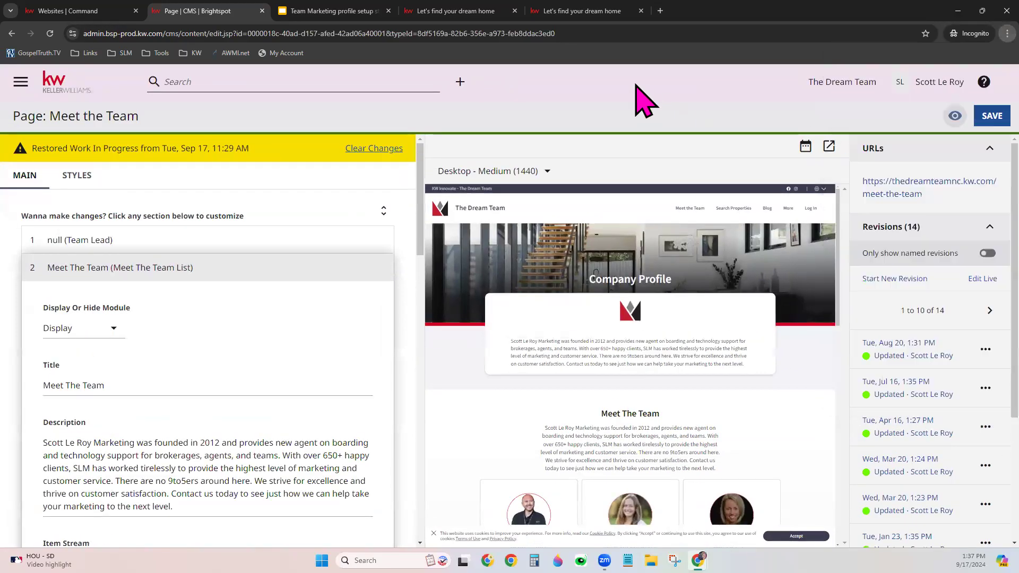
- Collapse the URLs, revisions, Meet The Team and Preferred Vendors panels and expand Team Lead
left_click(975, 150)
left_click(978, 175)
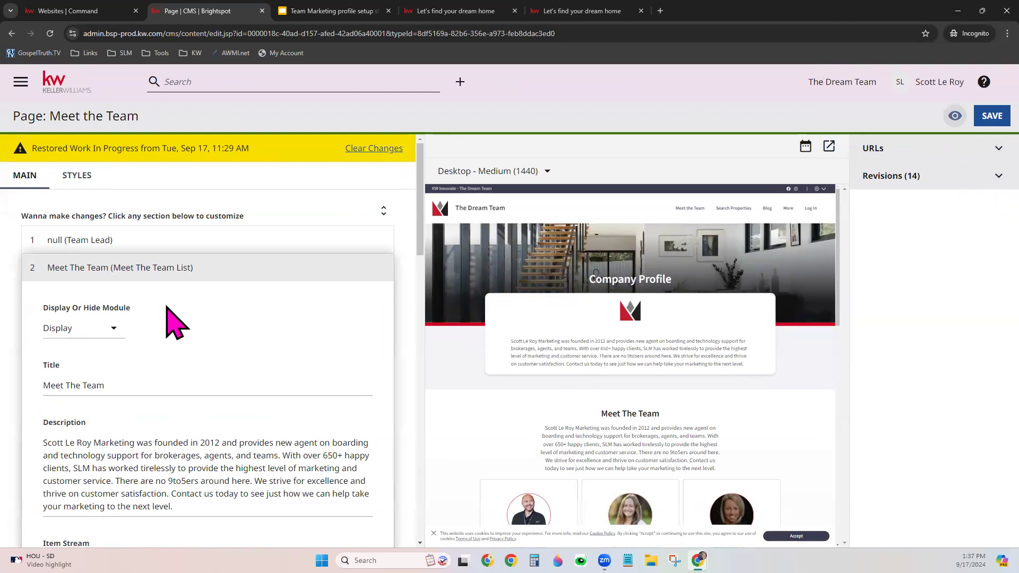
left_click(128, 264)
left_click(125, 291)
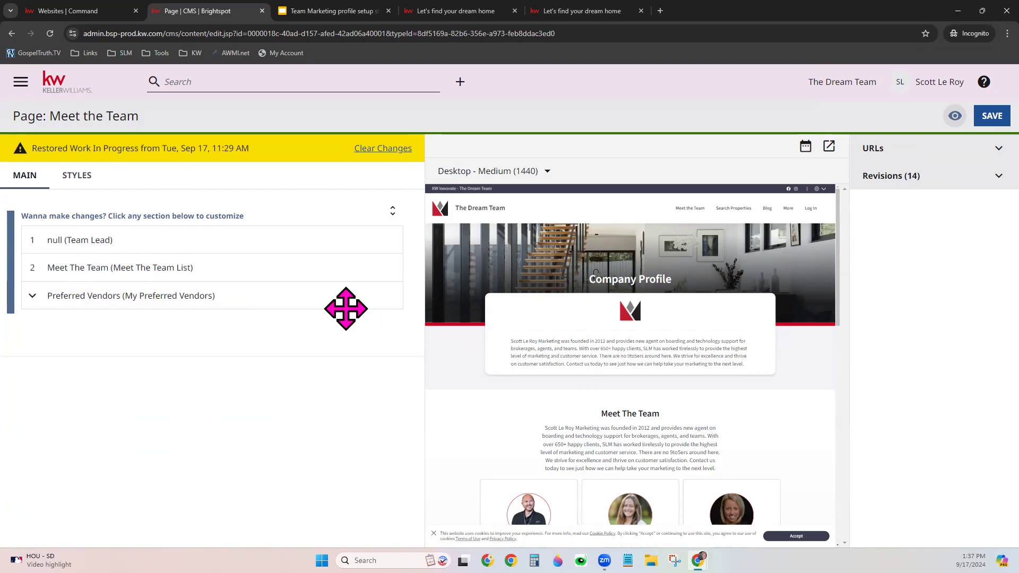
left_click(66, 237)
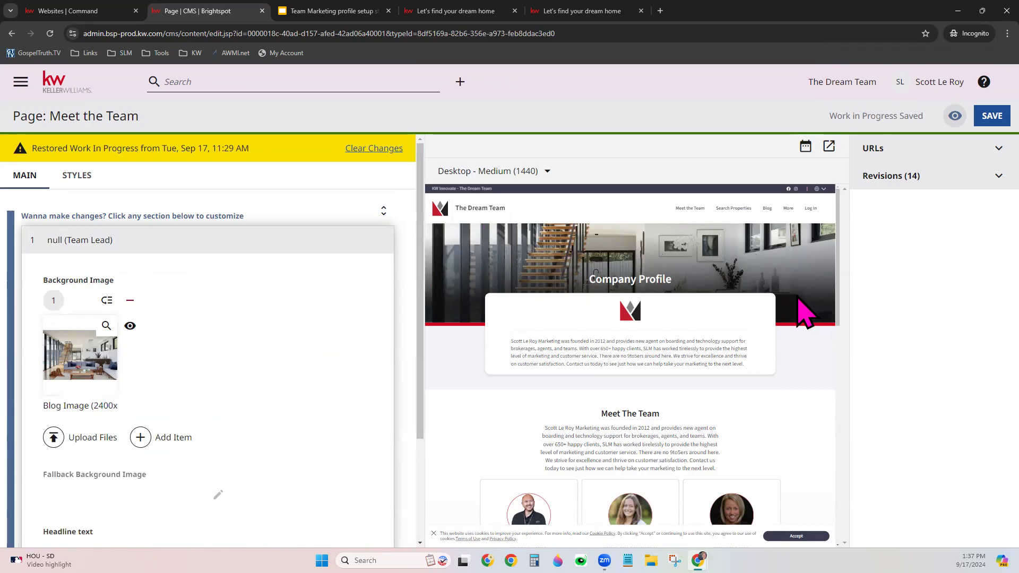
scroll(252, 372, "down", 2)
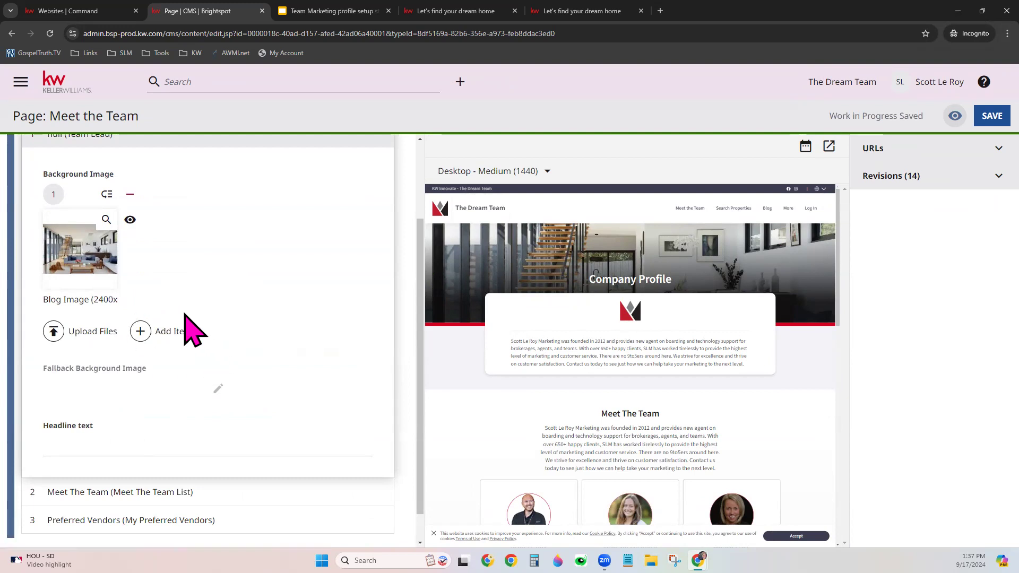
- Add empty slots 2 and 3 to the Team Lead Background Image list
left_click(170, 332)
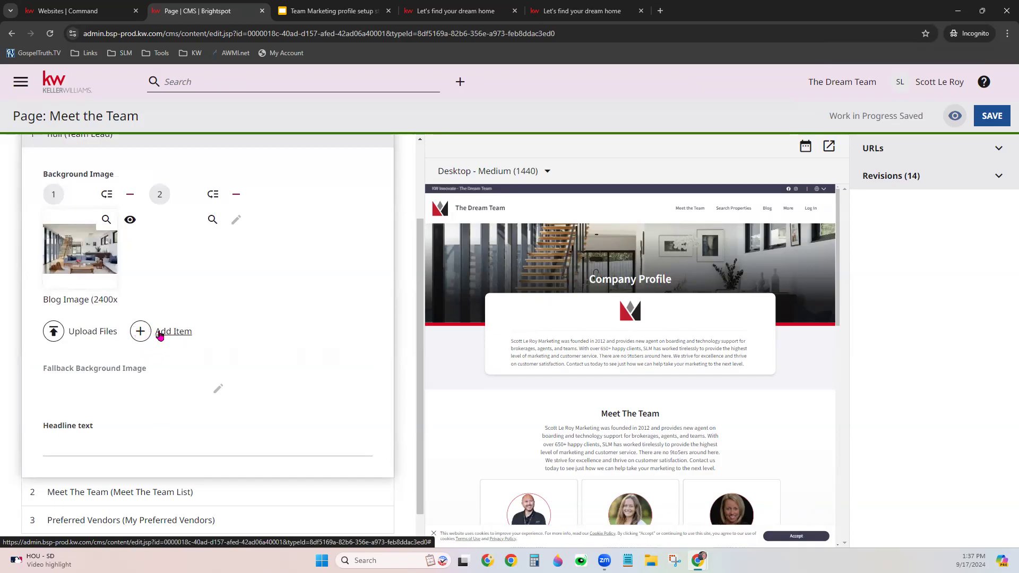
left_click(160, 333)
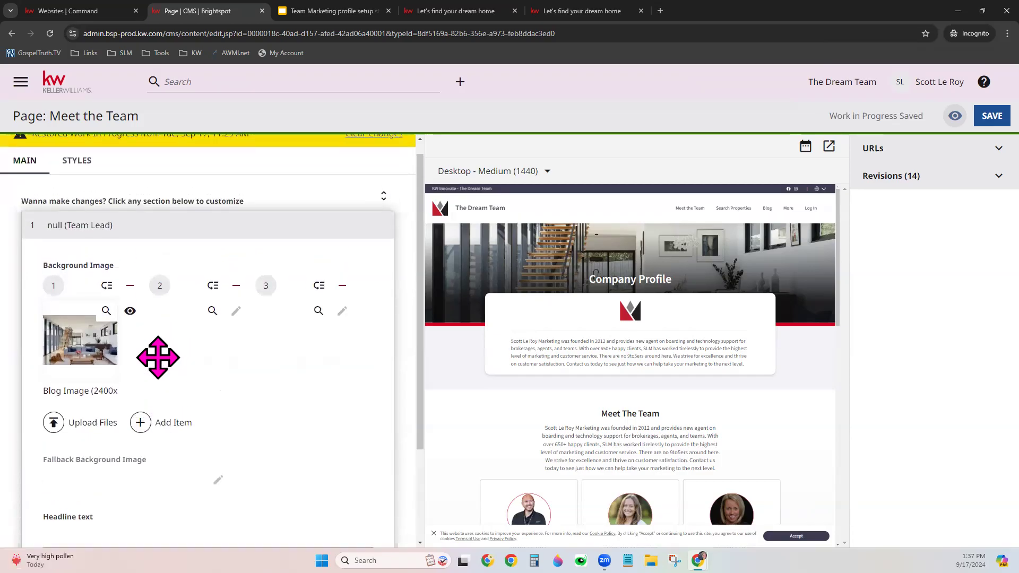
- Upload House 2.jpg from Downloads as type Image into Background Image slot 4
left_click(54, 425)
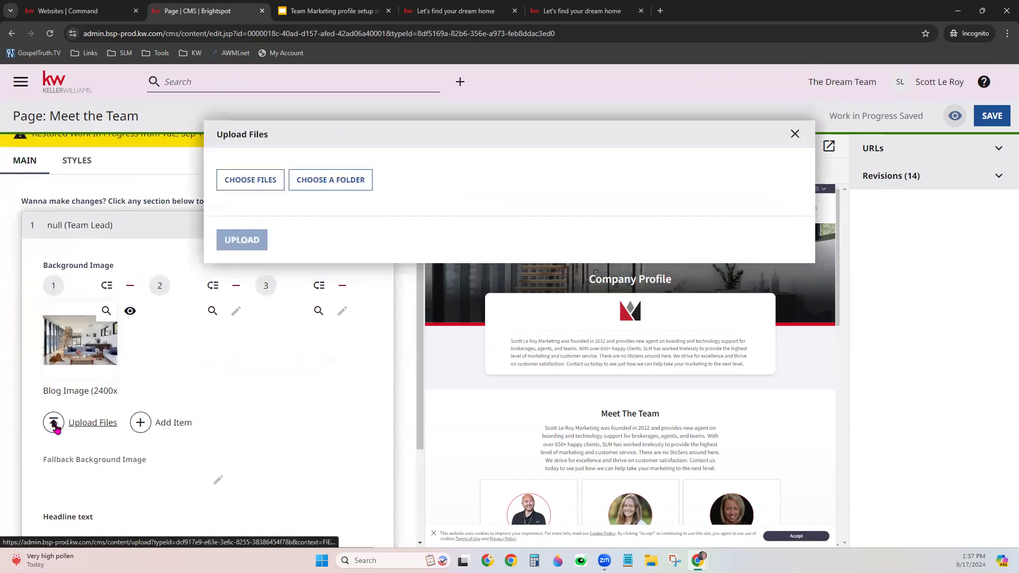
left_click(258, 195)
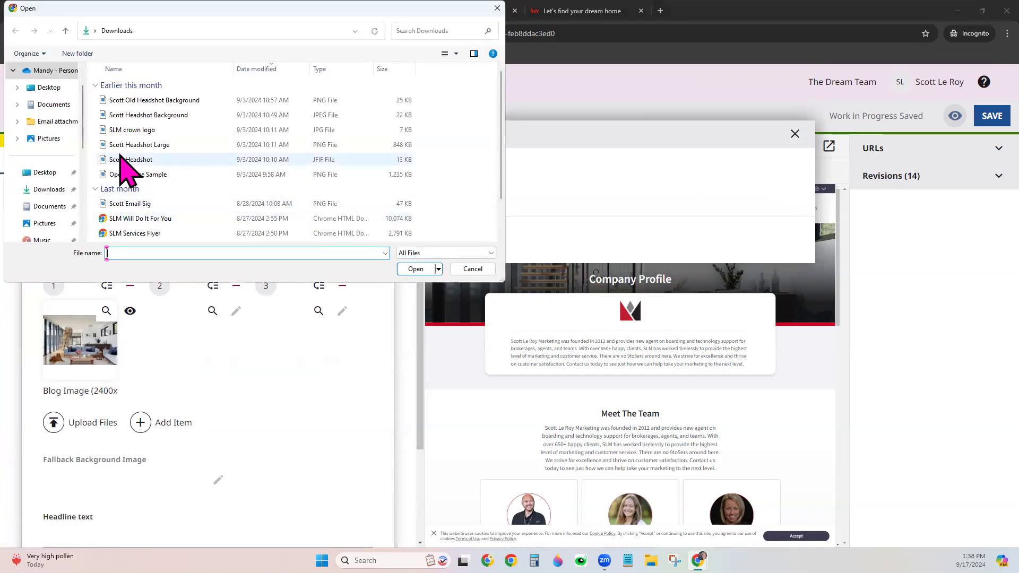
scroll(148, 159, "down", 1)
double_click(142, 216)
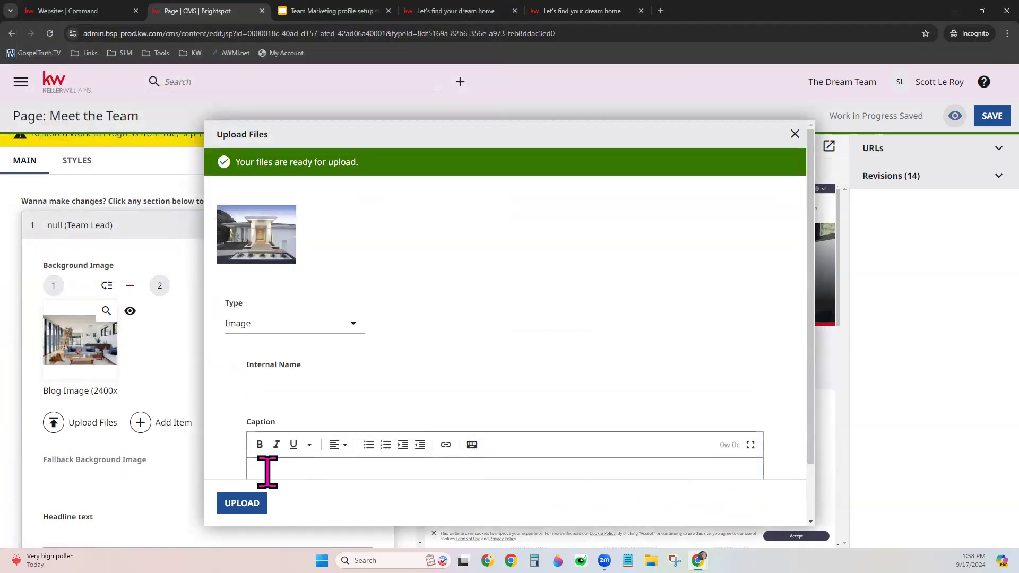
left_click(261, 325)
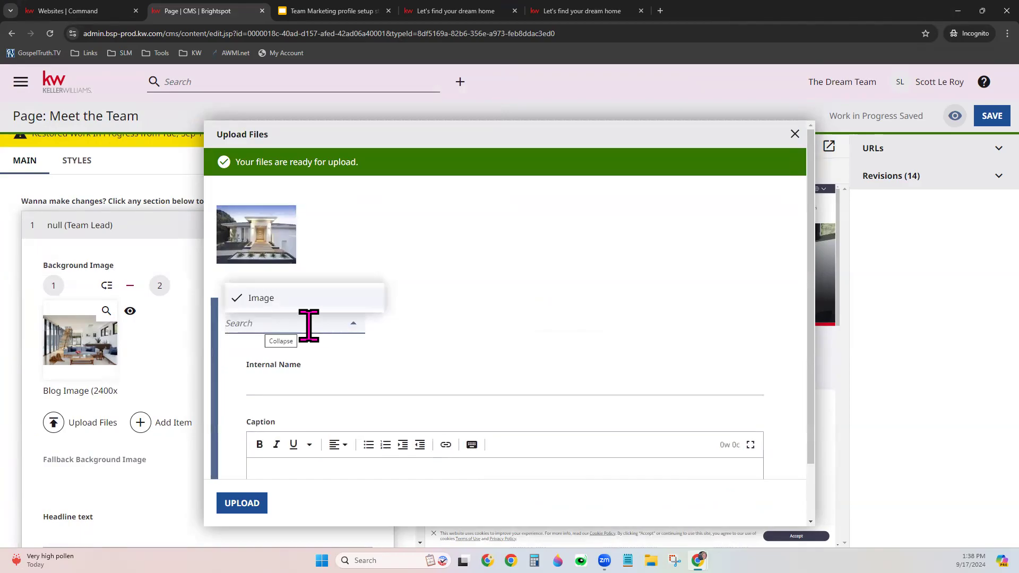
left_click(377, 332)
left_click(273, 379)
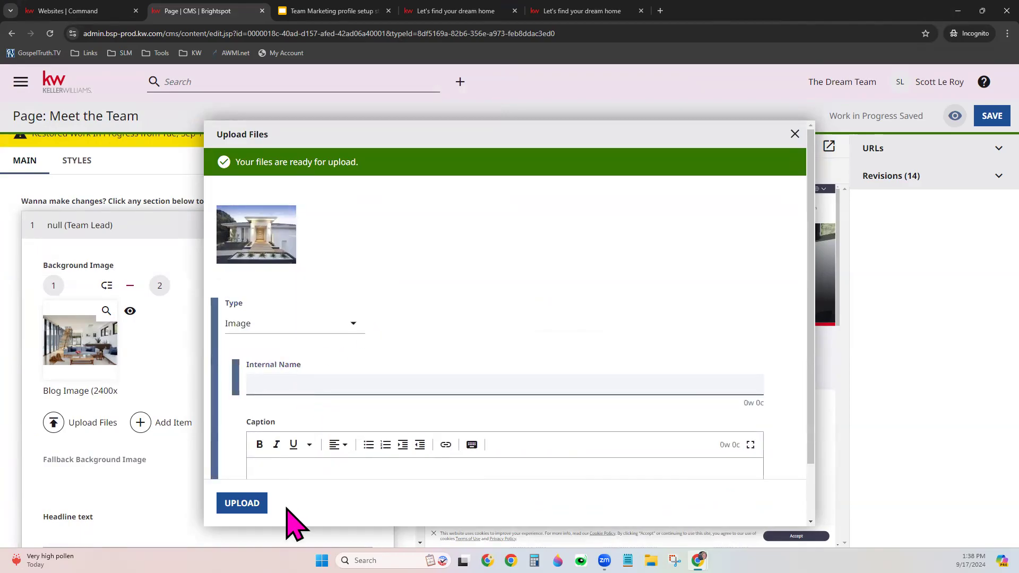
scroll(317, 455, "down", 1)
scroll(314, 454, "up", 1)
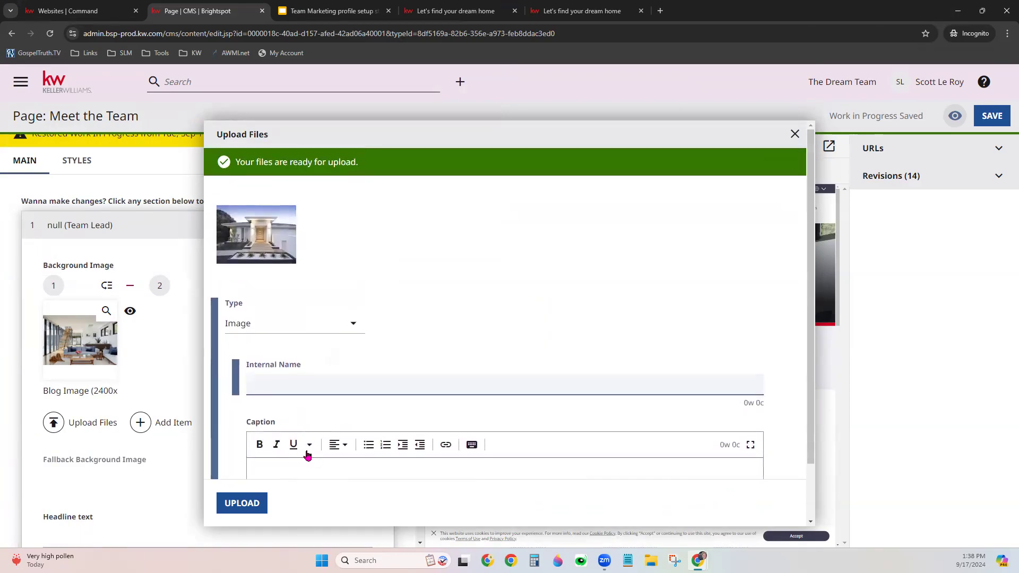
left_click(237, 503)
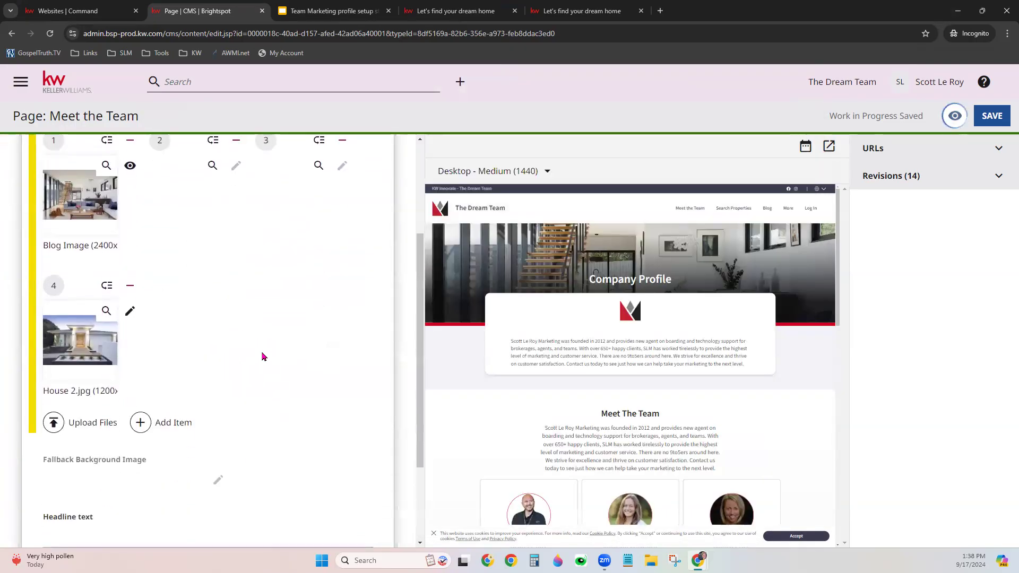
scroll(275, 329, "up", 2)
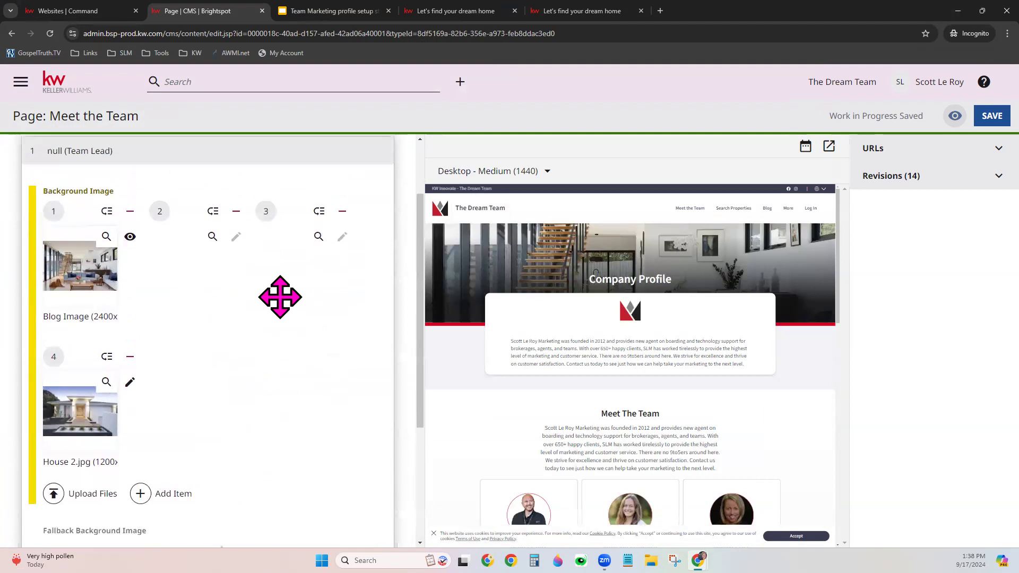
- Remove empty slots 2 and 3 and move House 2.jpg above Blog Image into first place
left_click(236, 246)
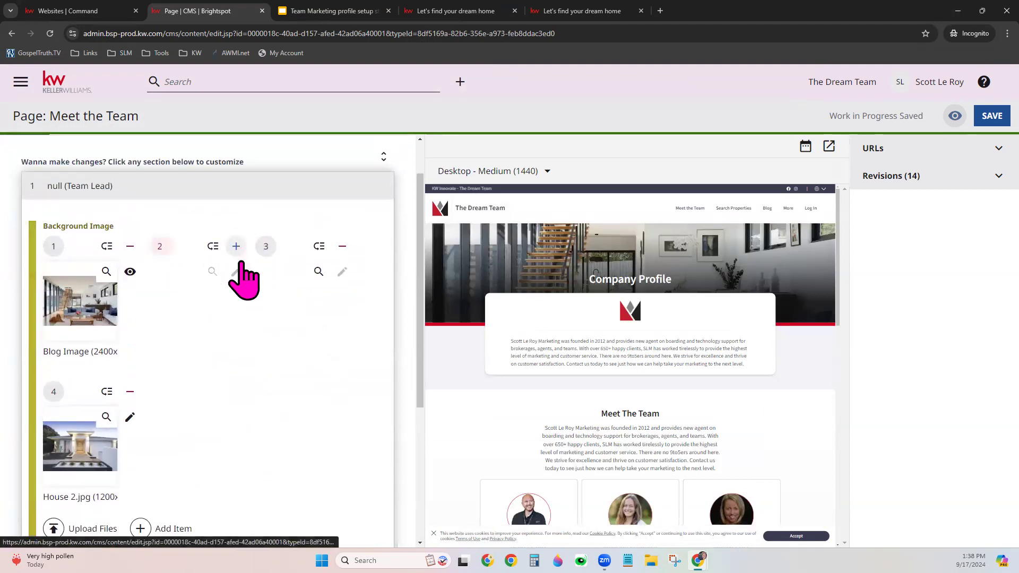
left_click(341, 247)
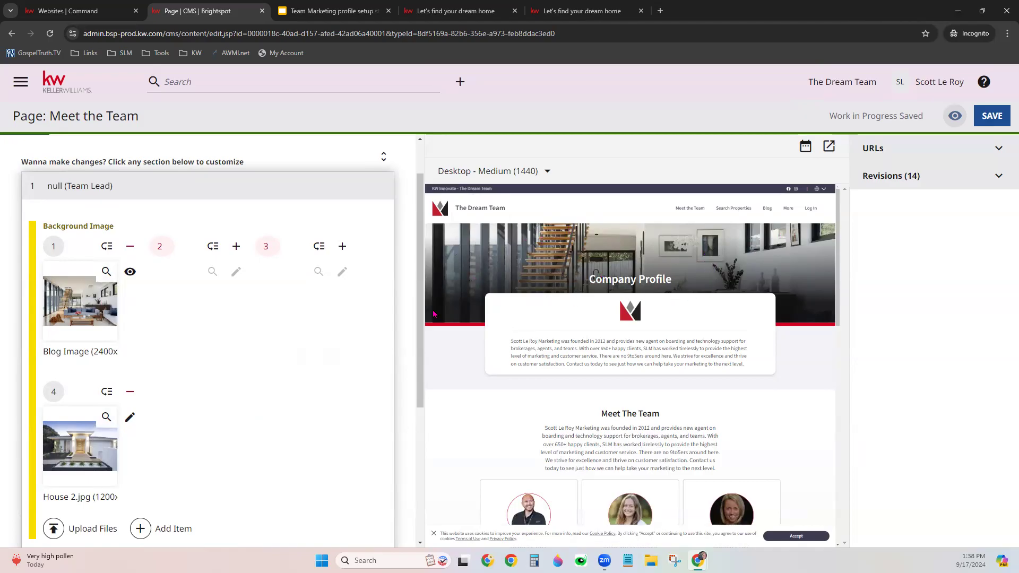
scroll(254, 383, "down", 2)
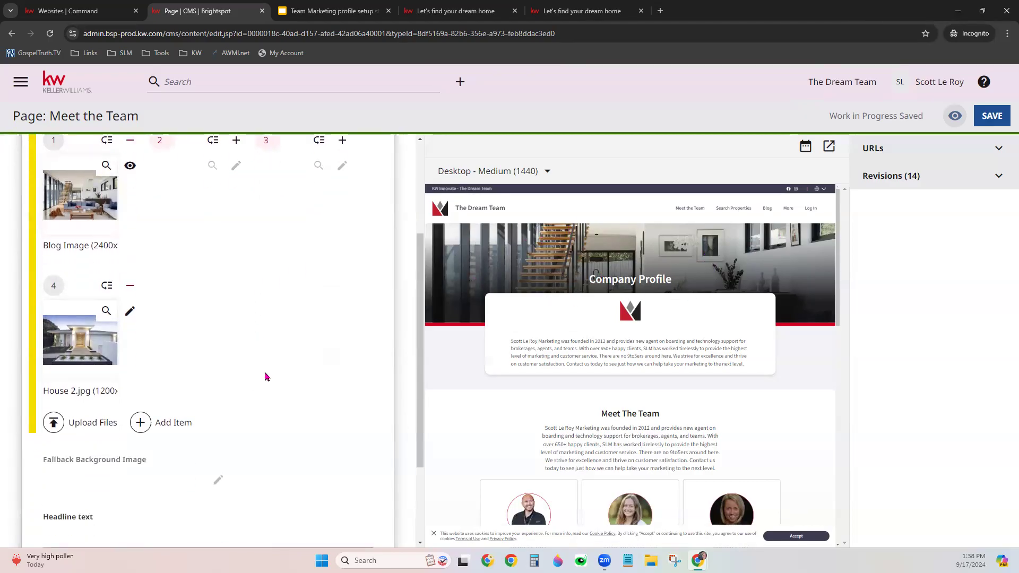
scroll(266, 377, "up", 1)
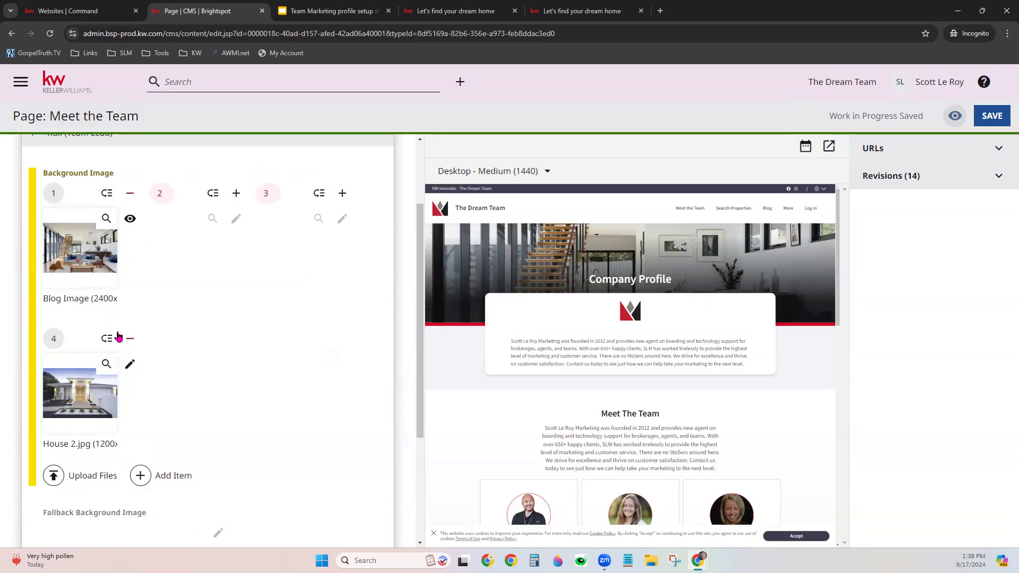
left_click_drag(114, 355, 100, 206)
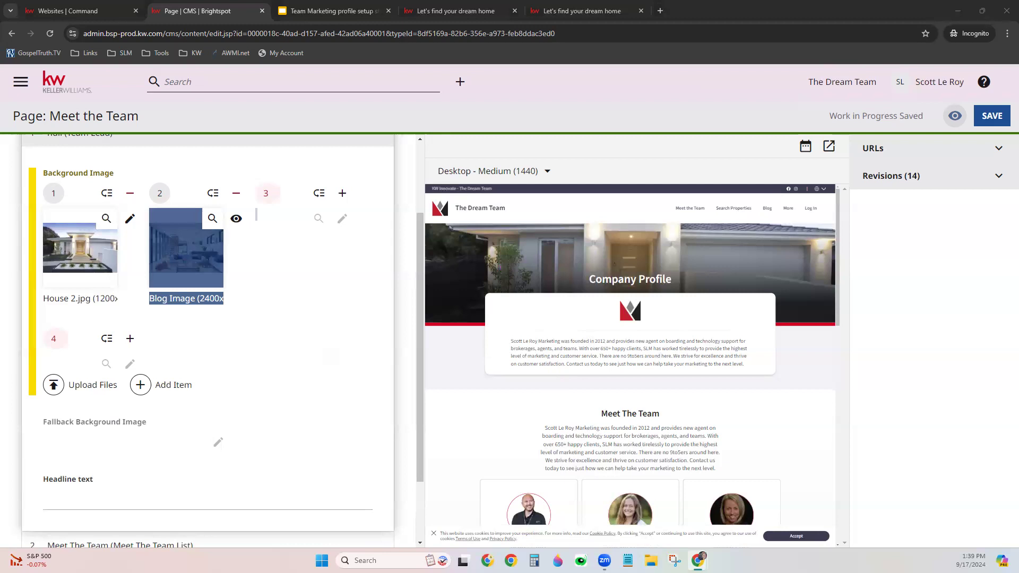
left_click(313, 391)
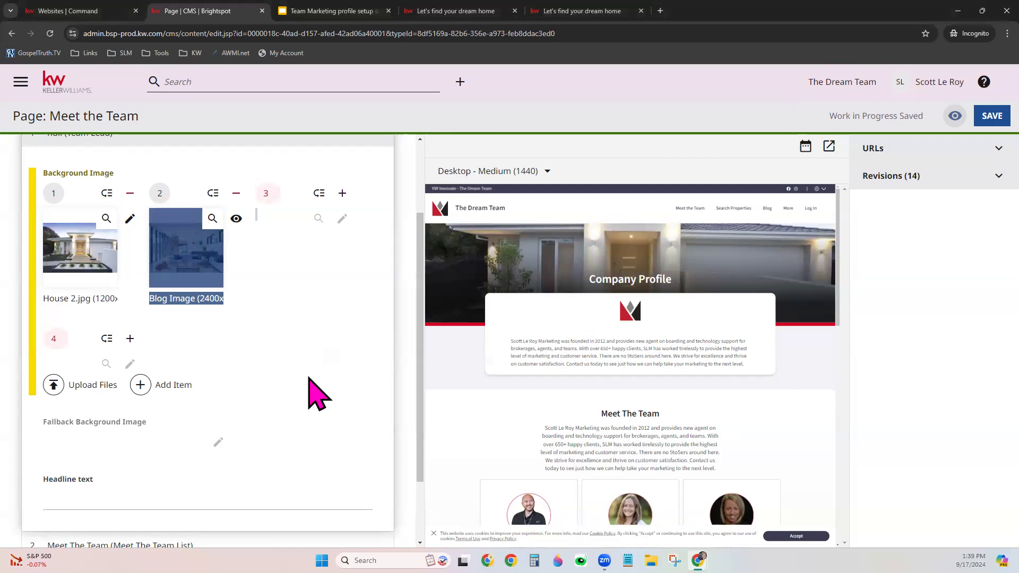
scroll(342, 386, "down", 2)
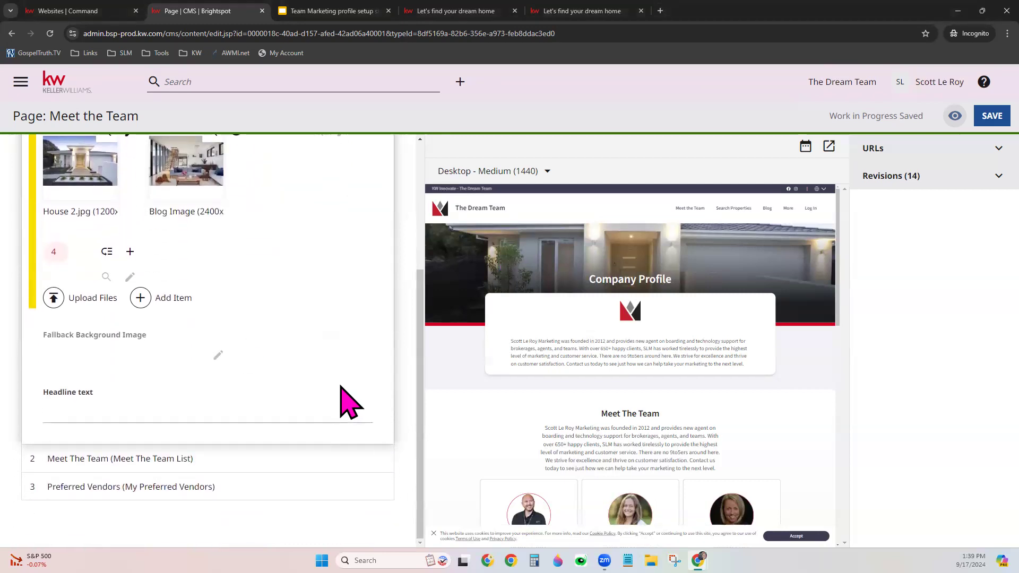
- Collapse Team Lead, expand the Meet The Team List module and dismiss the preview's cookie banner
left_click(75, 411)
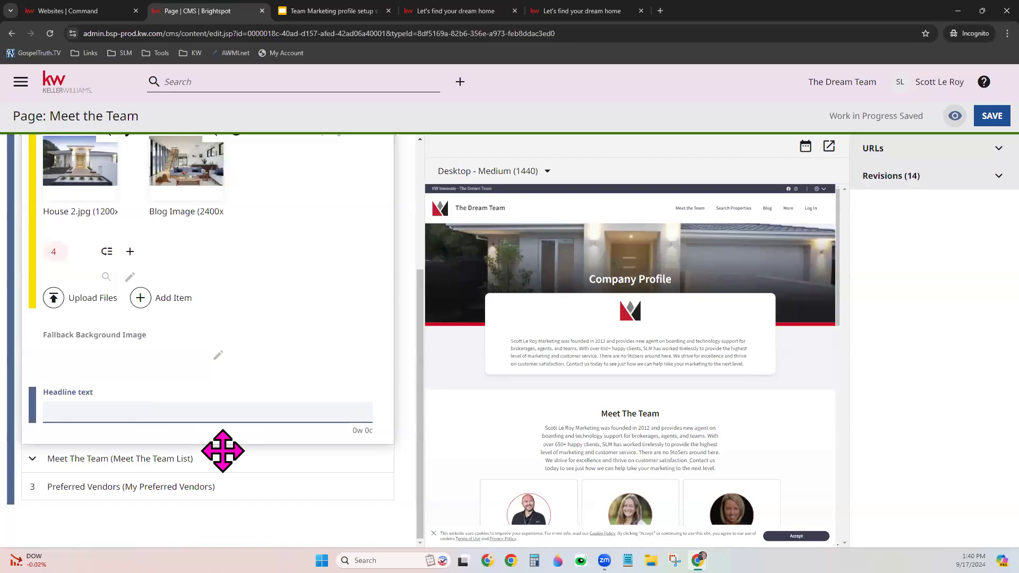
scroll(217, 382, "up", 4)
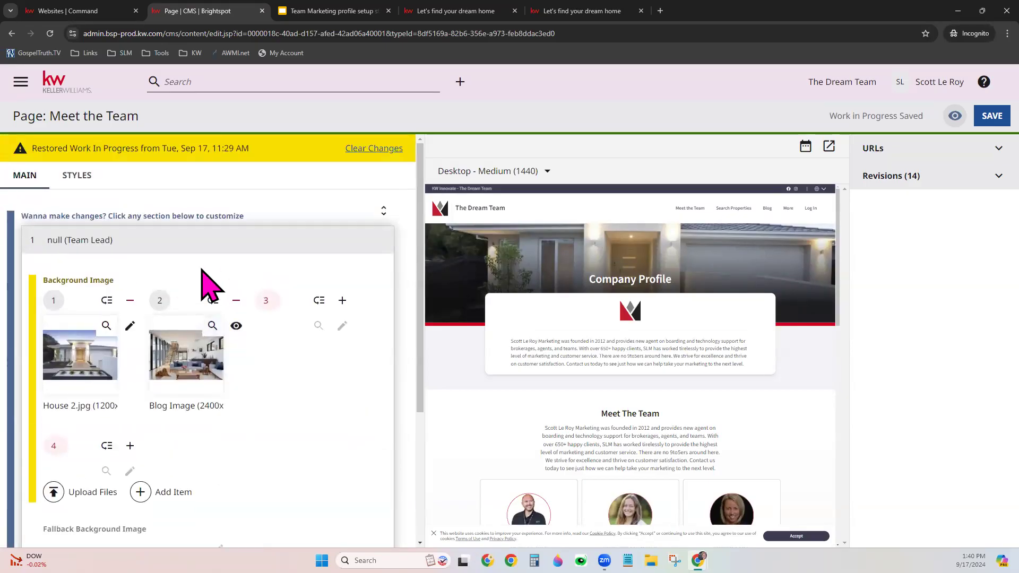
left_click(198, 239)
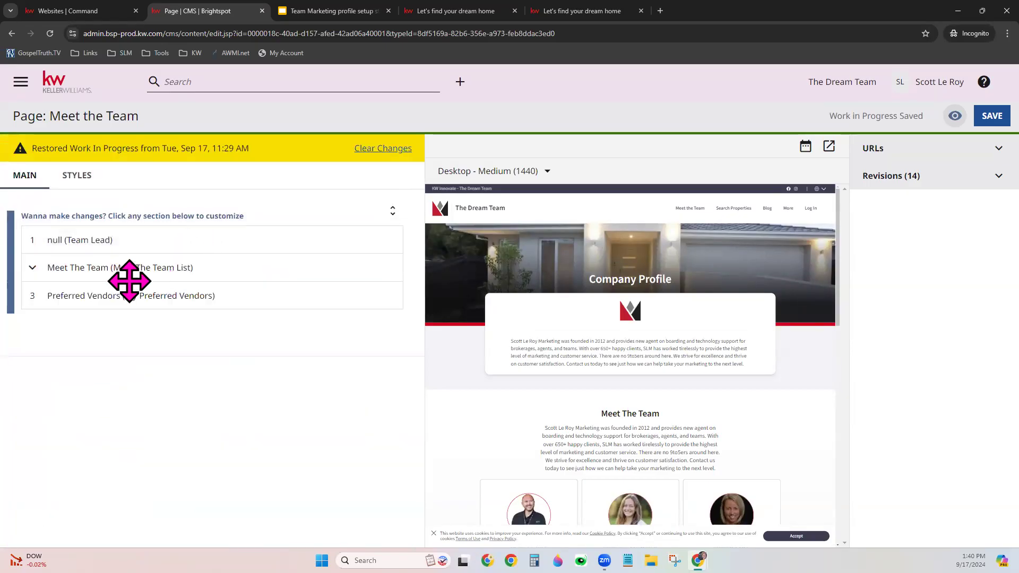
left_click(164, 267)
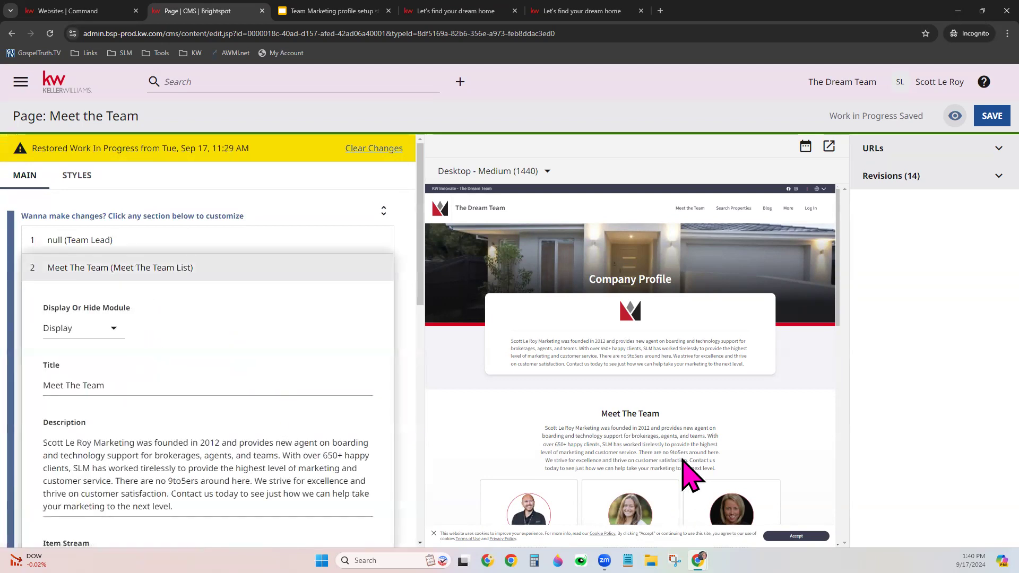
scroll(709, 404, "down", 1)
scroll(710, 396, "down", 2)
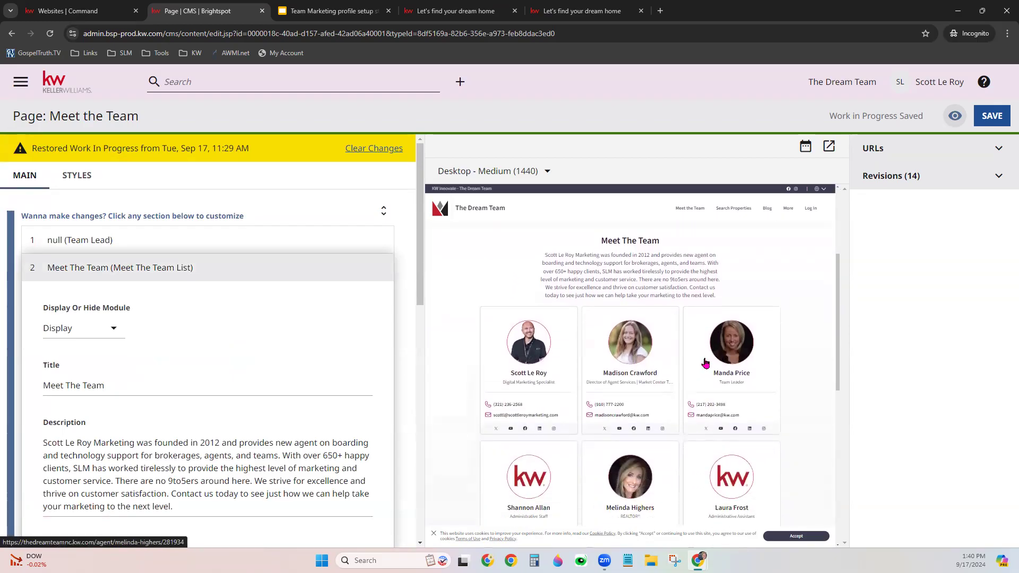
left_click(796, 536)
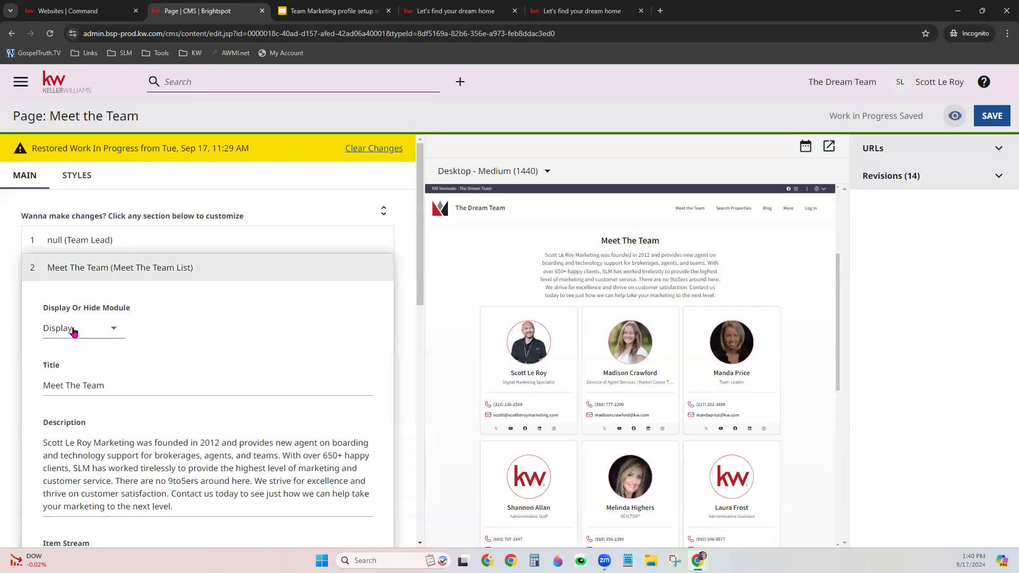
- Review the Meet The Team module's show/hide option, title and description without changing them
left_click(113, 328)
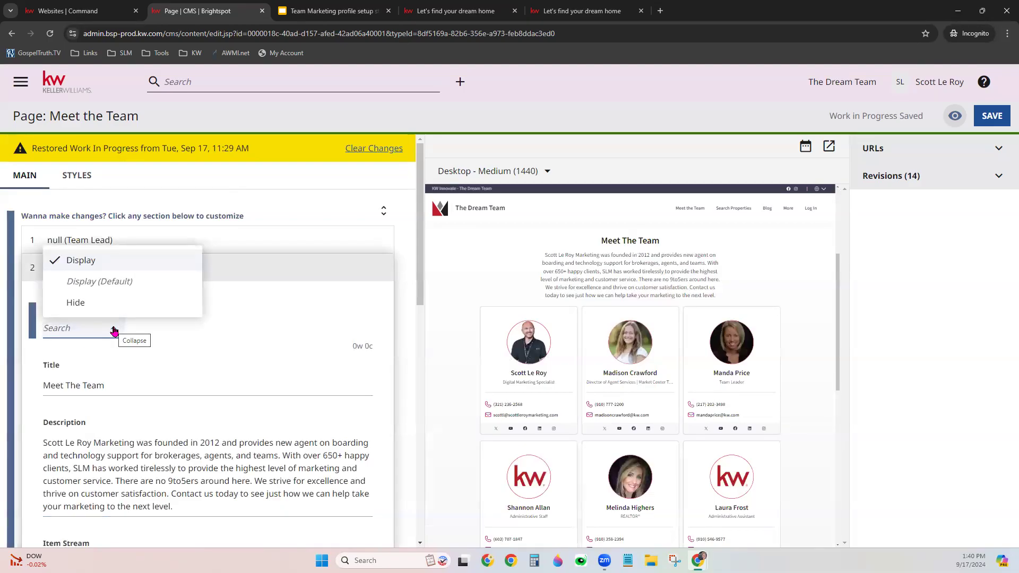
left_click(209, 352)
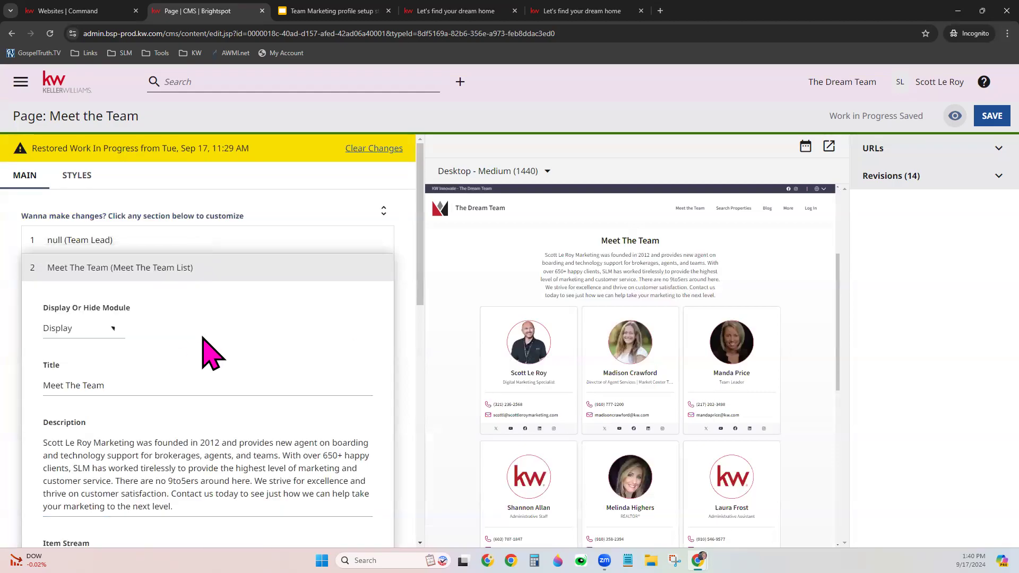
scroll(212, 354, "down", 2)
scroll(215, 354, "down", 1)
left_click(64, 226)
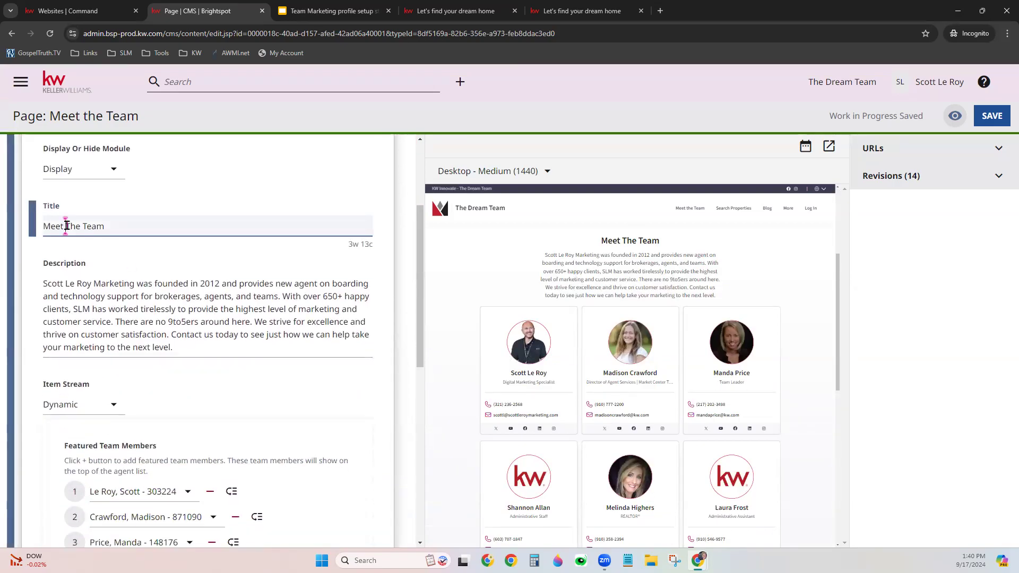
left_click(157, 321)
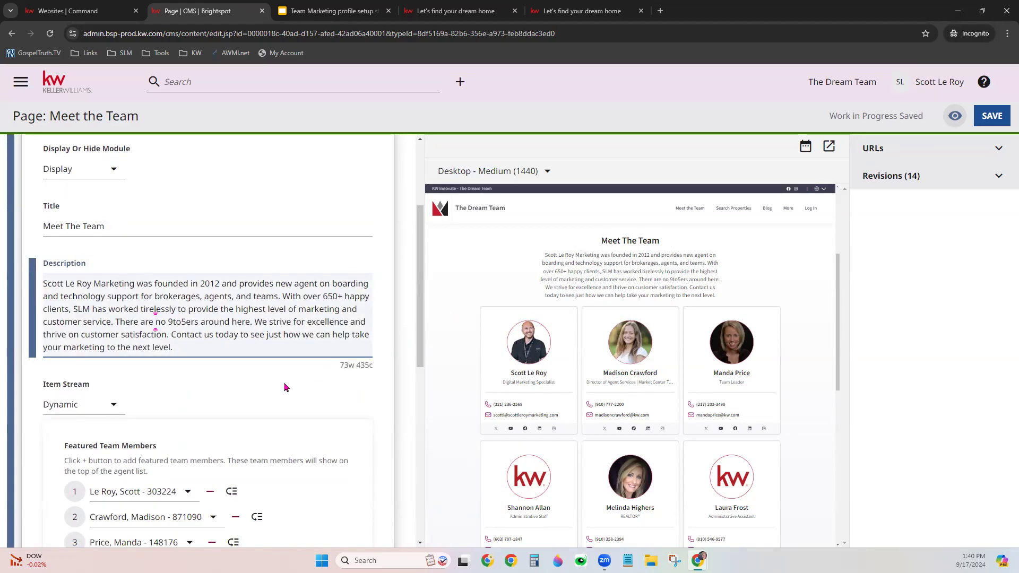
- Switch the module's item stream to Basic and add an empty item 1 slot
scroll(255, 321, "down", 4)
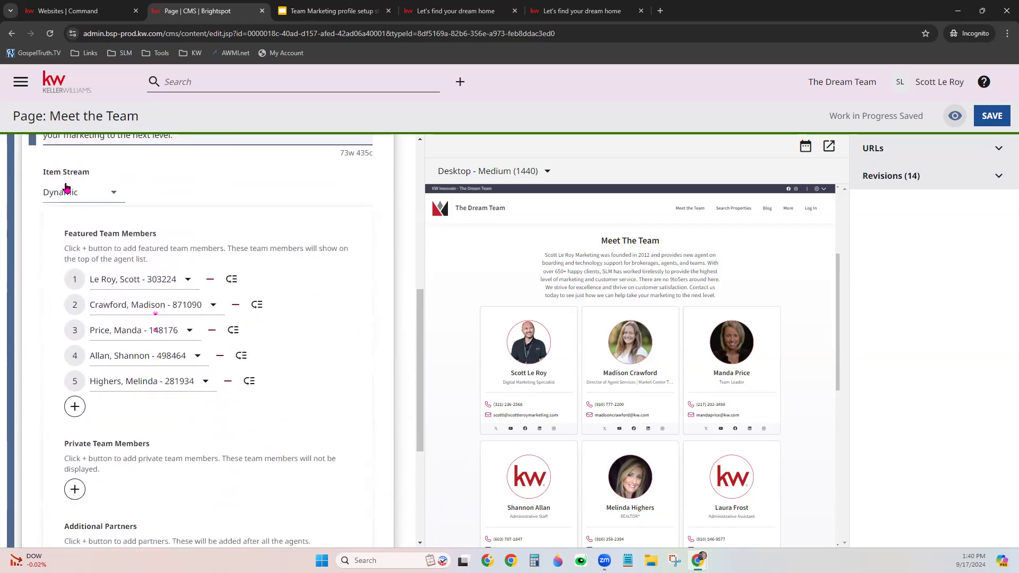
left_click(110, 192)
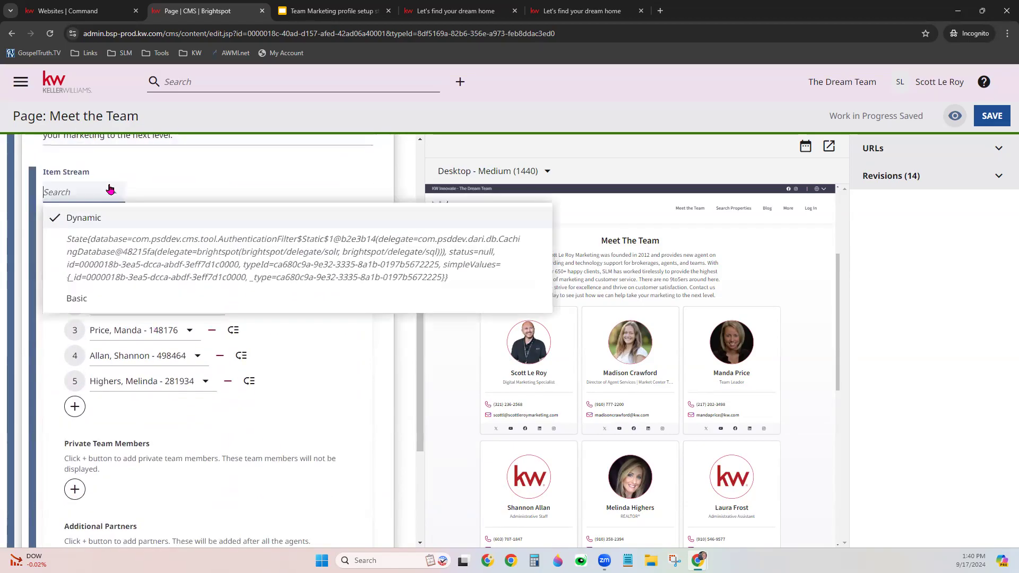
left_click(90, 304)
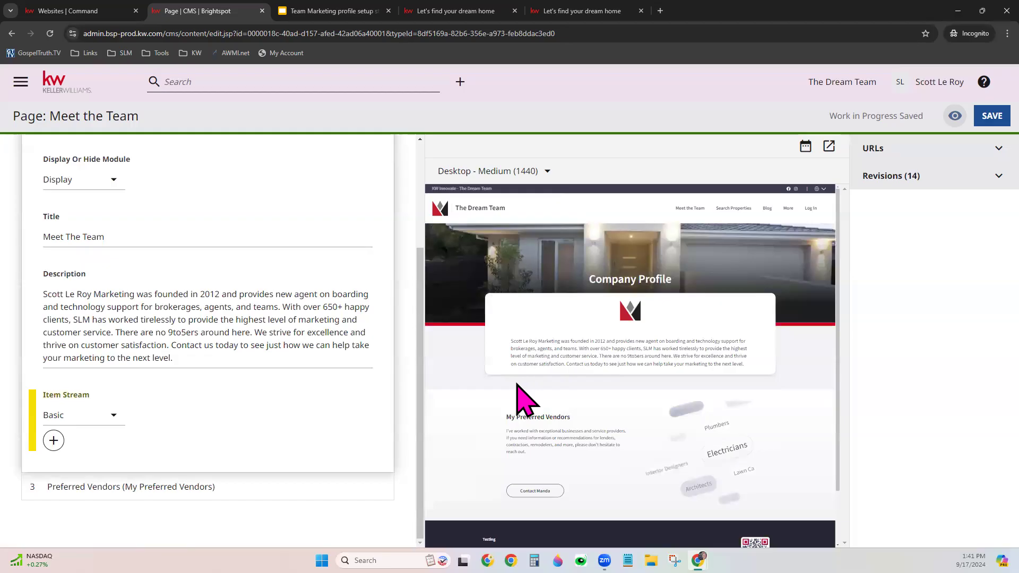
scroll(624, 404, "down", 1)
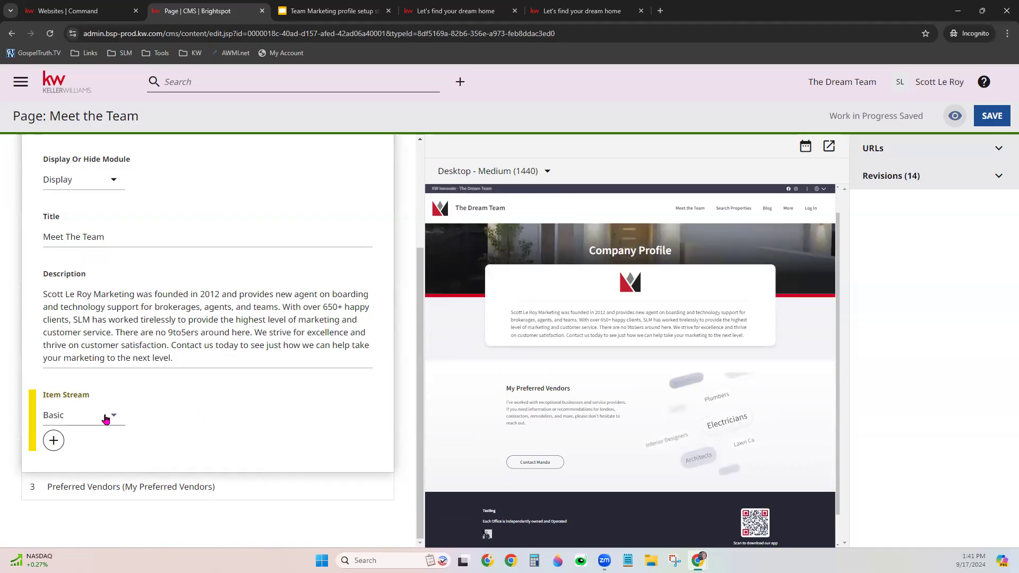
left_click(54, 441)
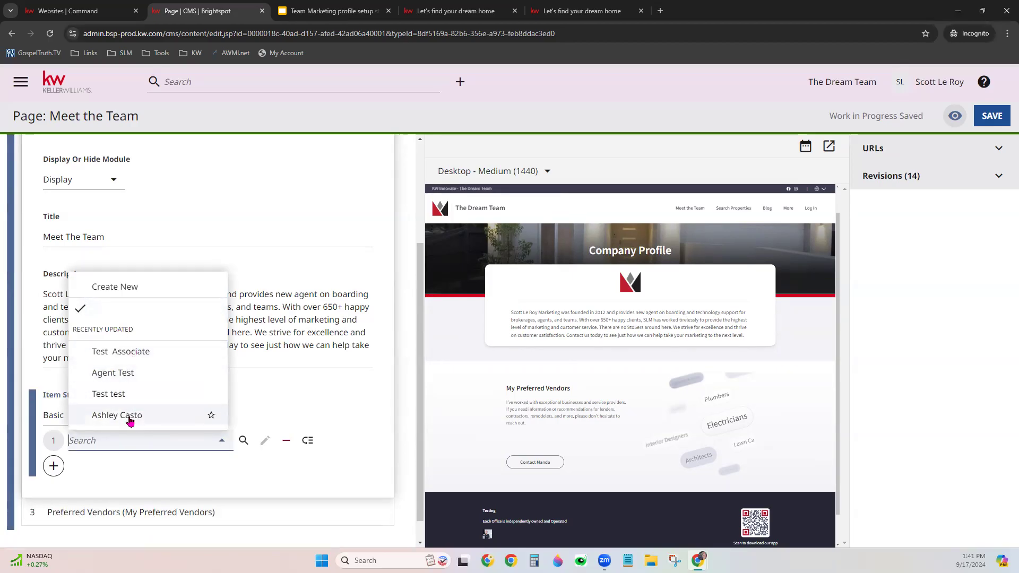
left_click(119, 291)
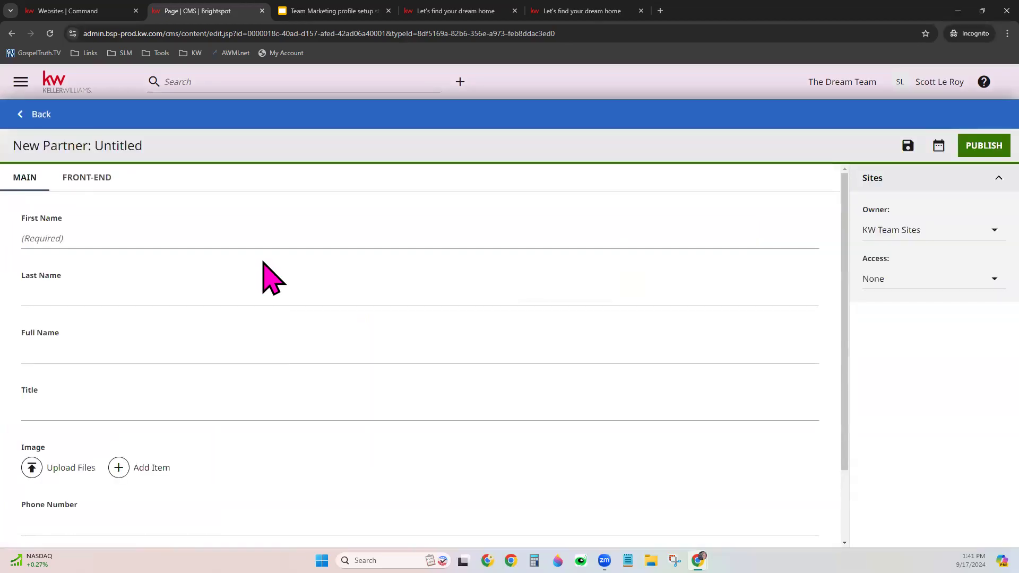
left_click(60, 227)
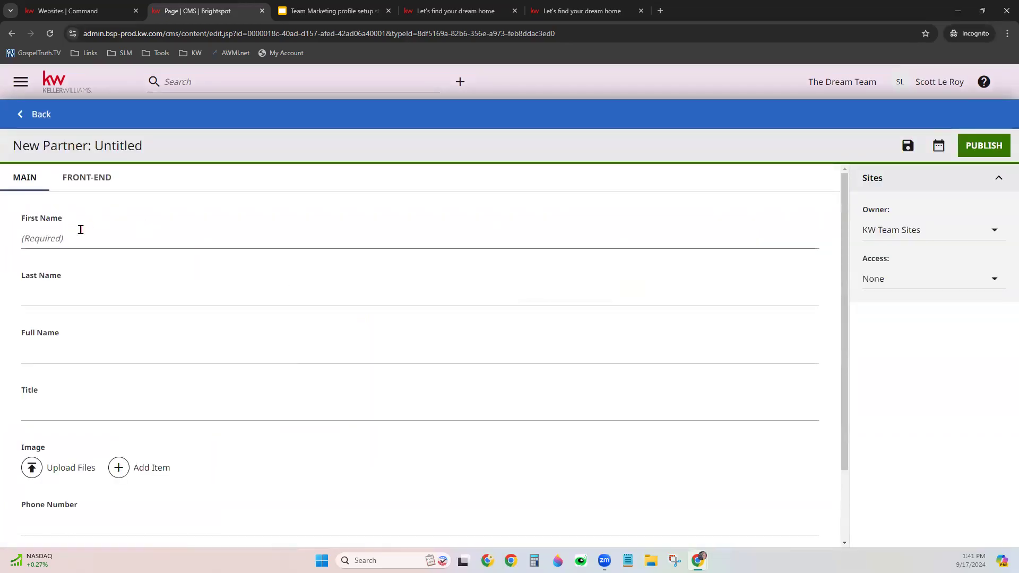
scroll(200, 373, "down", 2)
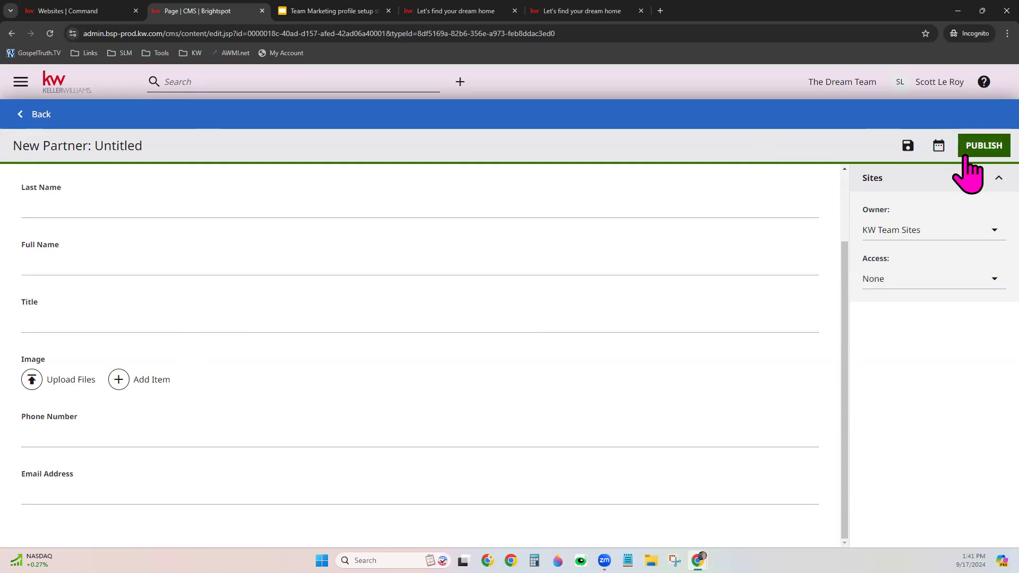
left_click(40, 115)
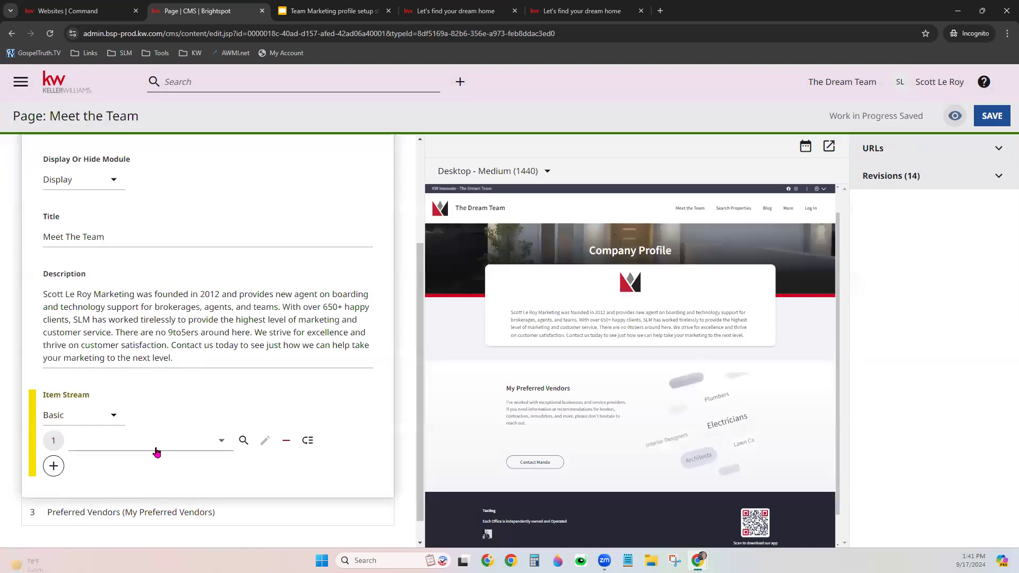
- Fill the item slot with an existing partner from the recently updated list
left_click(187, 441)
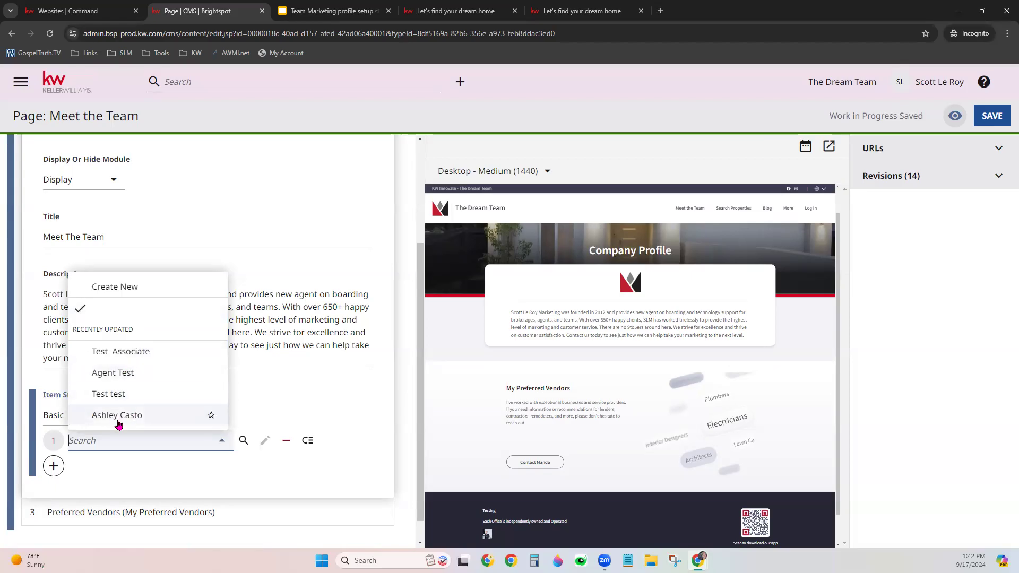
left_click(141, 420)
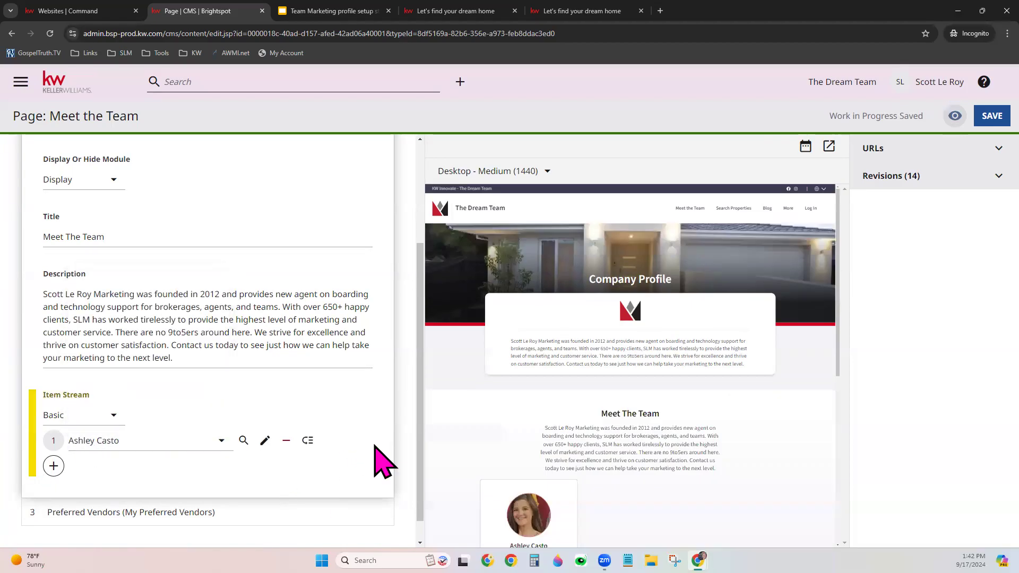
scroll(696, 432, "down", 2)
scroll(690, 430, "down", 1)
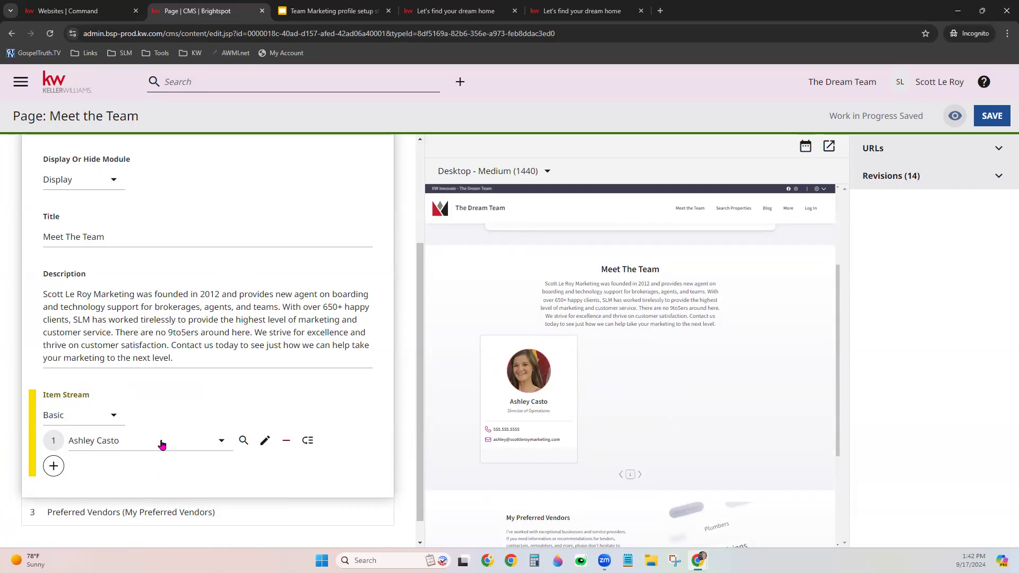
- Switch the Meet The Team item stream back to Dynamic with featured members
left_click(82, 422)
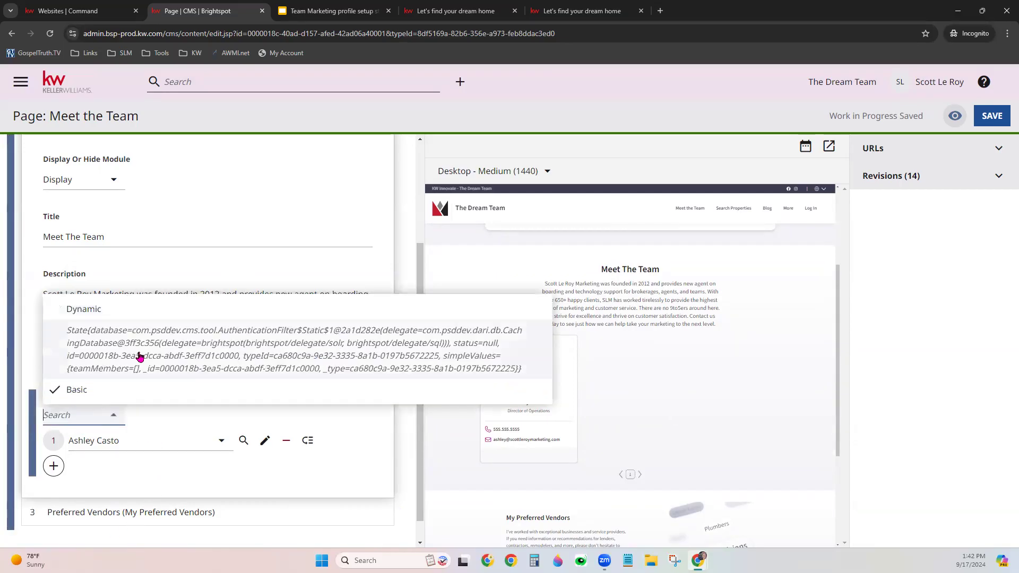
left_click(127, 313)
scroll(350, 422, "down", 6)
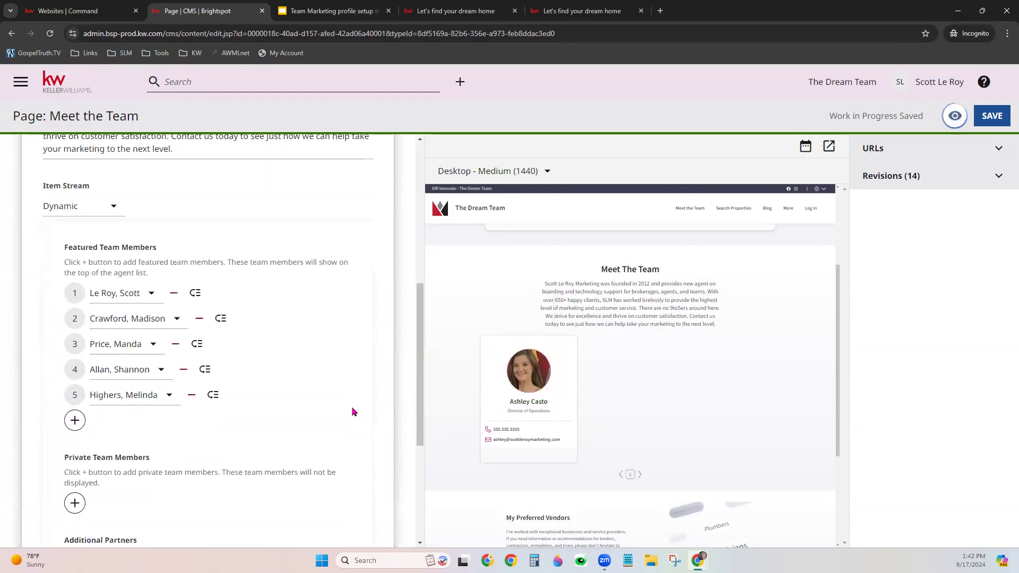
scroll(354, 412, "up", 1)
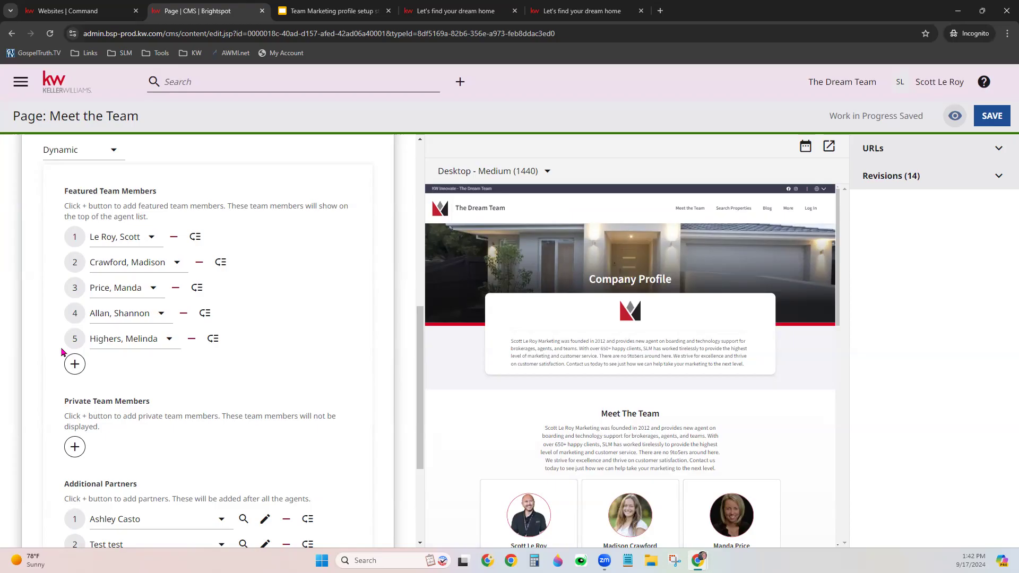
- Add a Featured Team Members row 6 and assign the one remaining team member
left_click(74, 364)
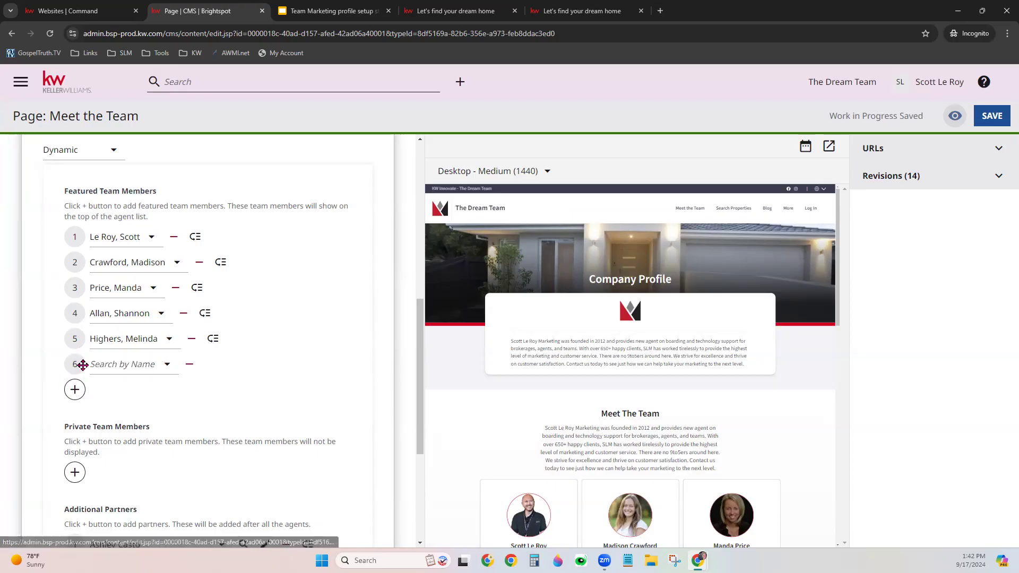
left_click(148, 364)
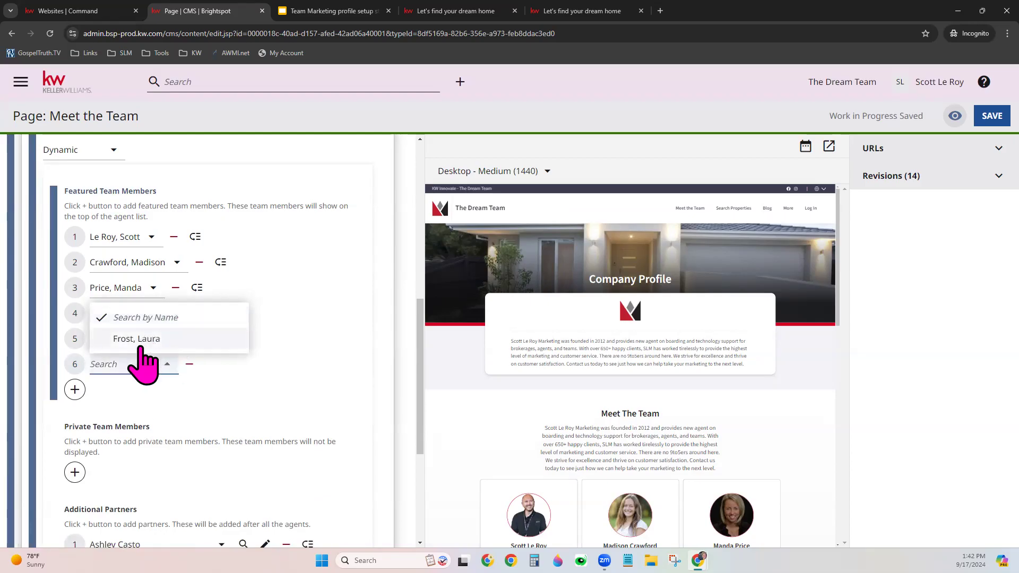
left_click(323, 348)
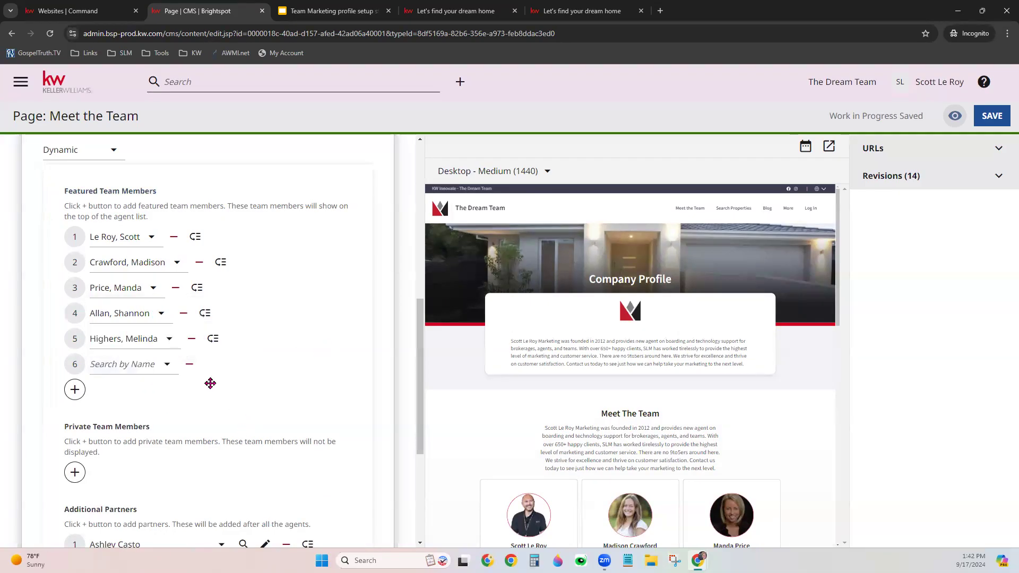
left_click(148, 367)
left_click(146, 342)
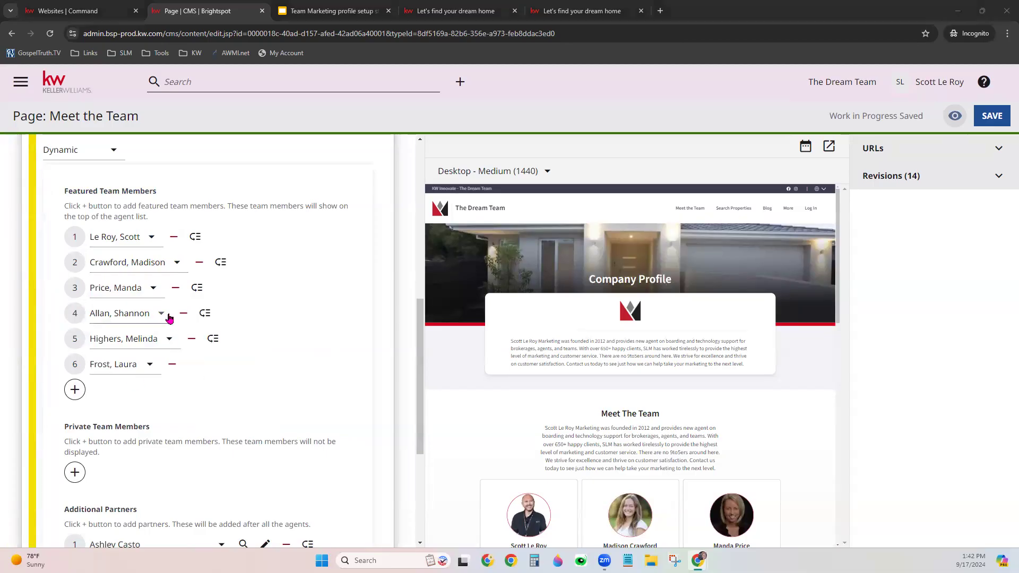
scroll(689, 406, "down", 1)
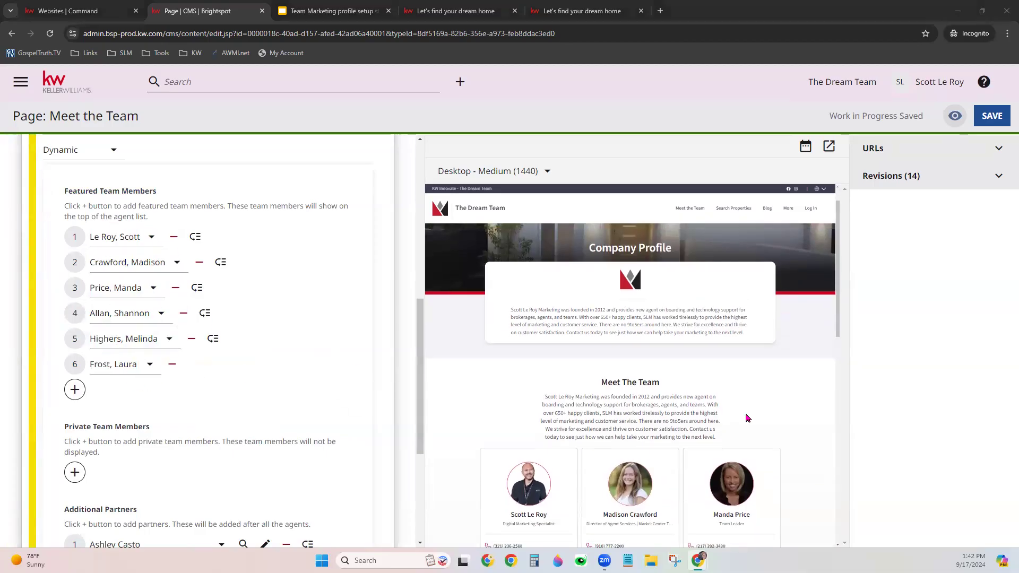
scroll(270, 324, "down", 1)
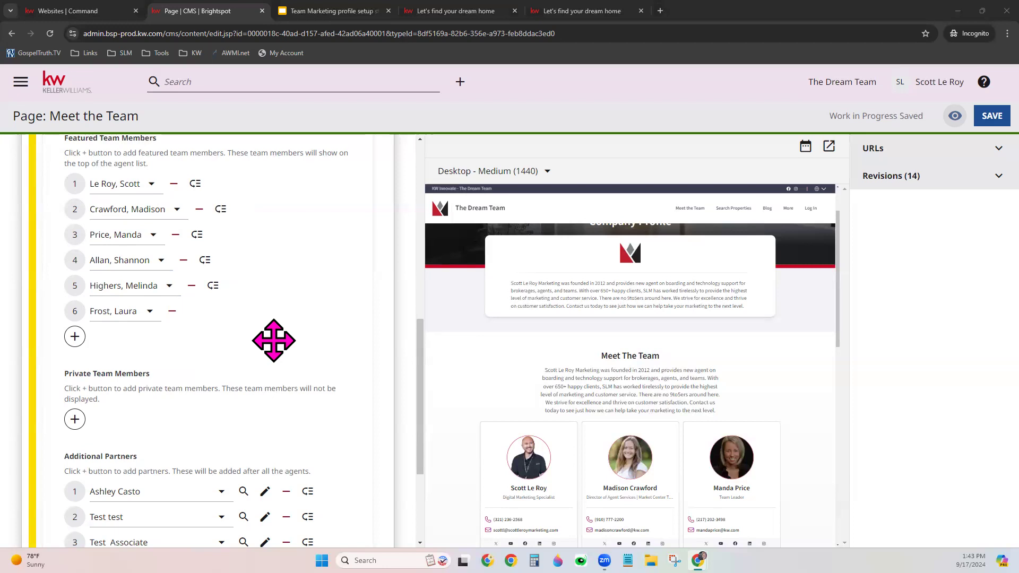
- Delete featured team member row 2, then scroll down to the Additional Partners list
scroll(273, 340, "up", 1)
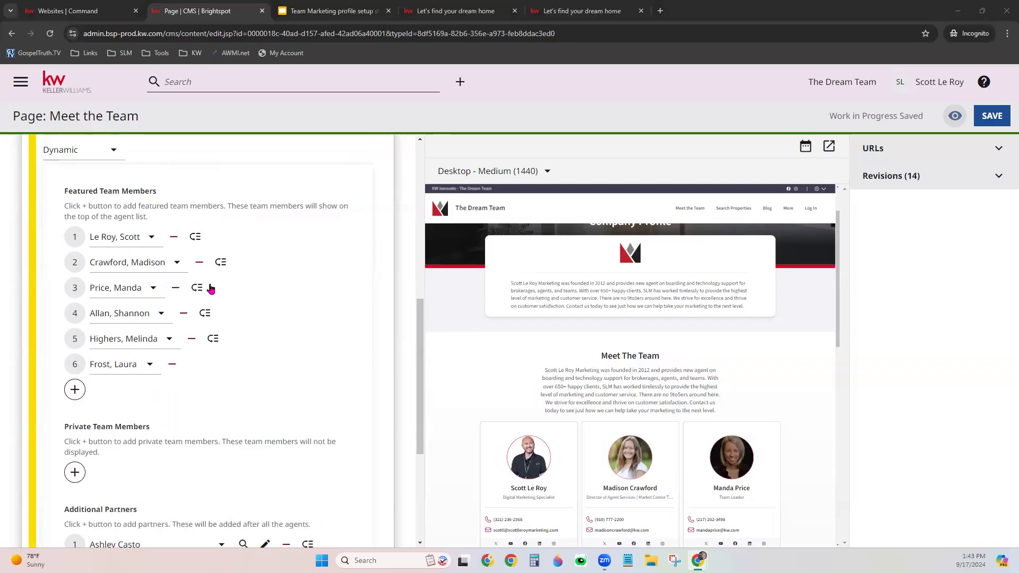
scroll(669, 460, "down", 3)
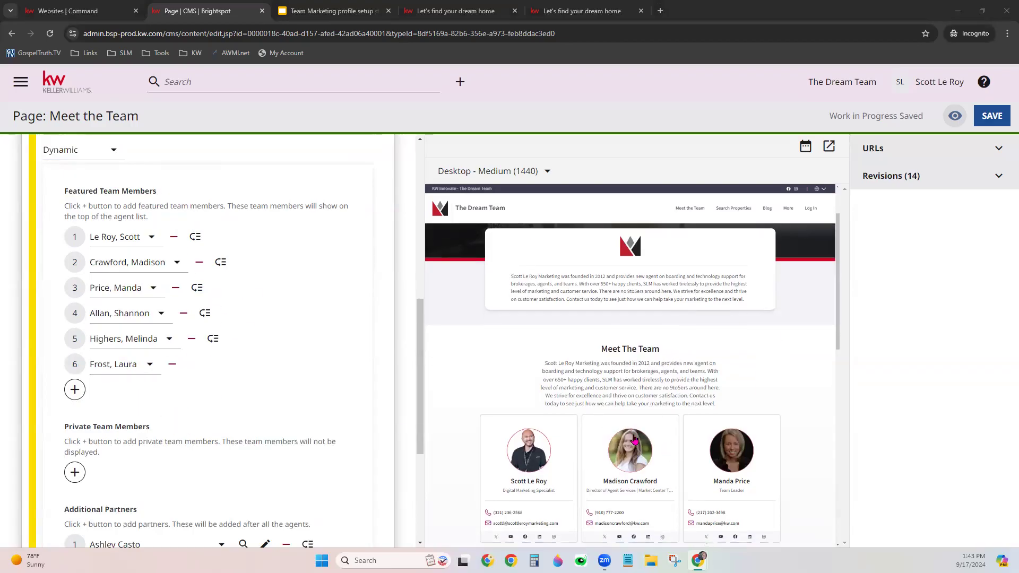
scroll(638, 434, "down", 1)
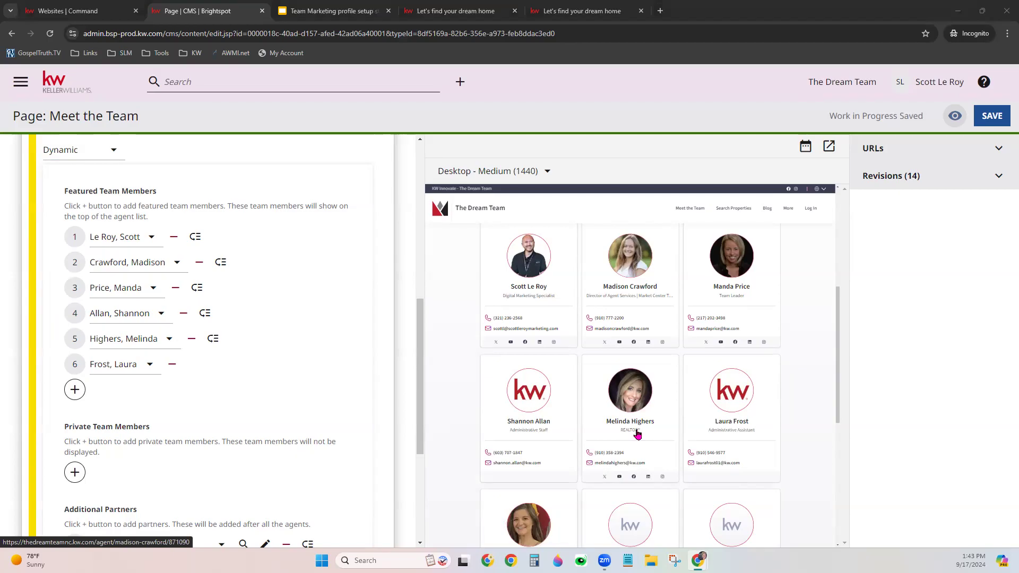
left_click(200, 264)
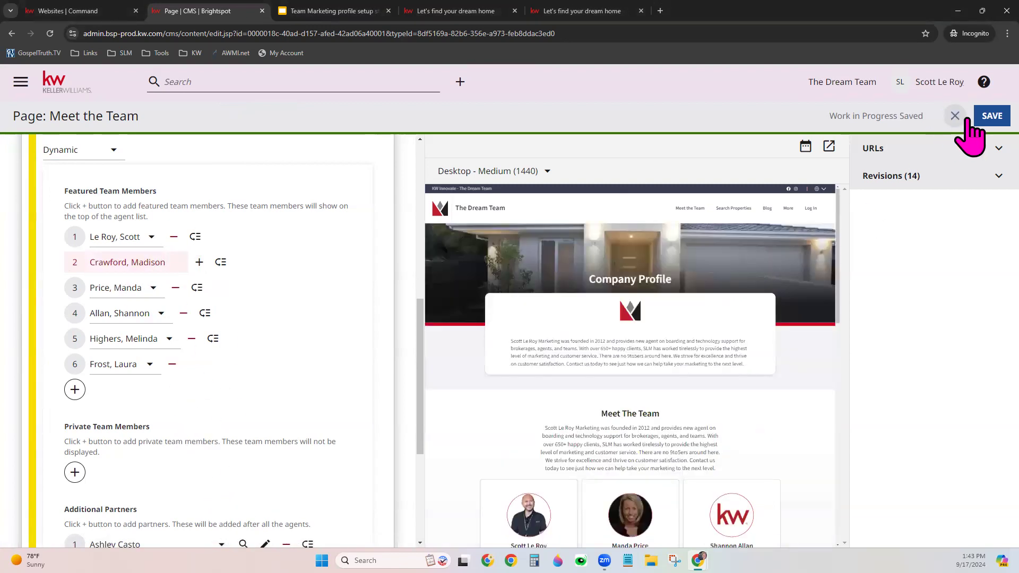
scroll(750, 375, "down", 4)
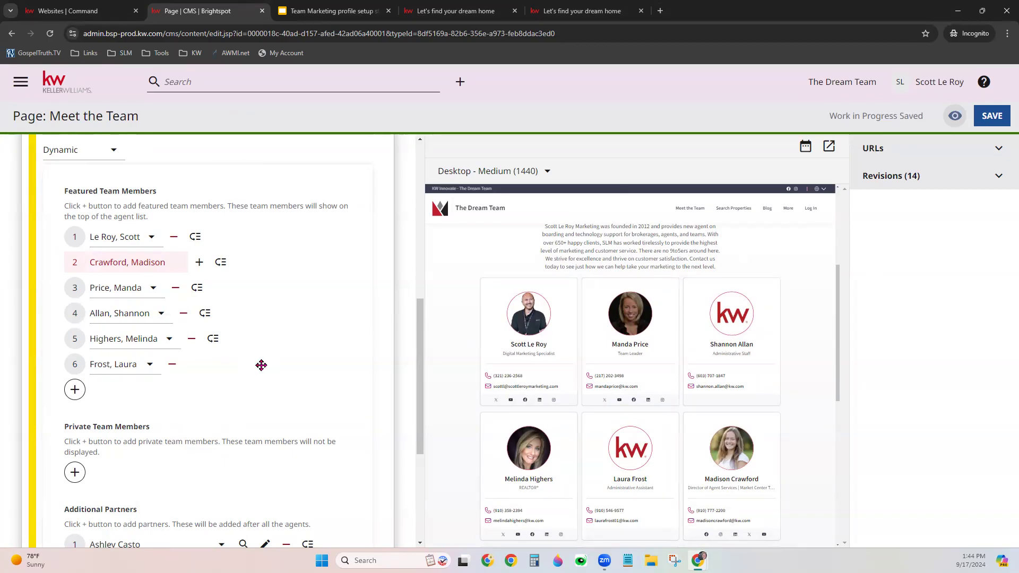
scroll(262, 364, "down", 1)
scroll(265, 364, "down", 2)
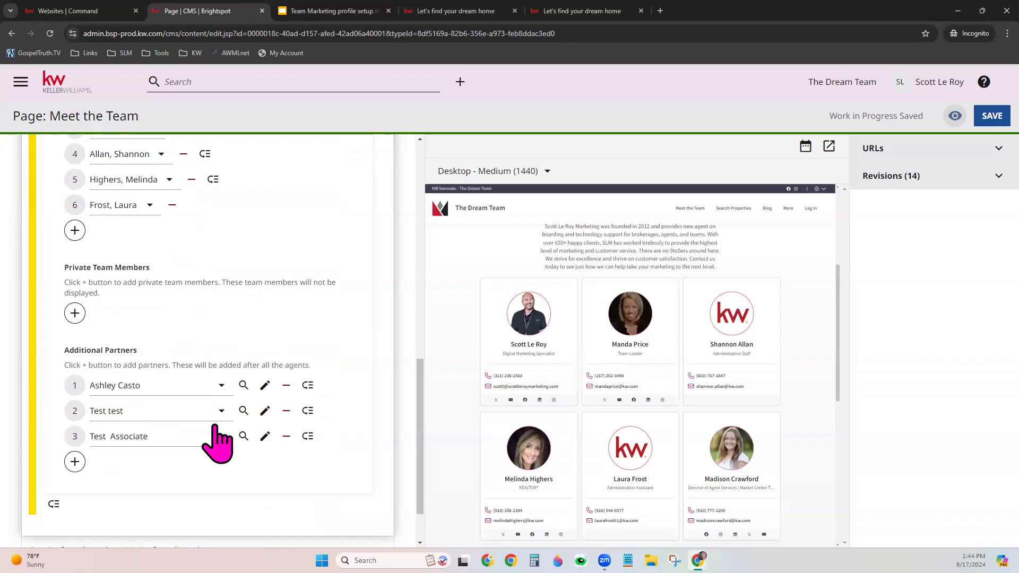
- Add a fourth Additional Partners slot and set it to Agent Test
left_click(75, 462)
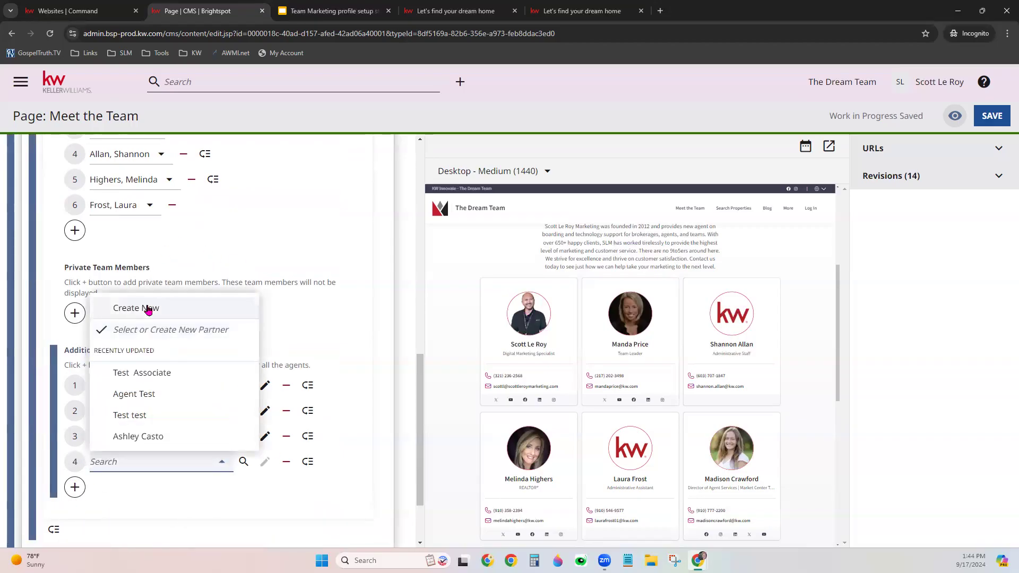
left_click(148, 309)
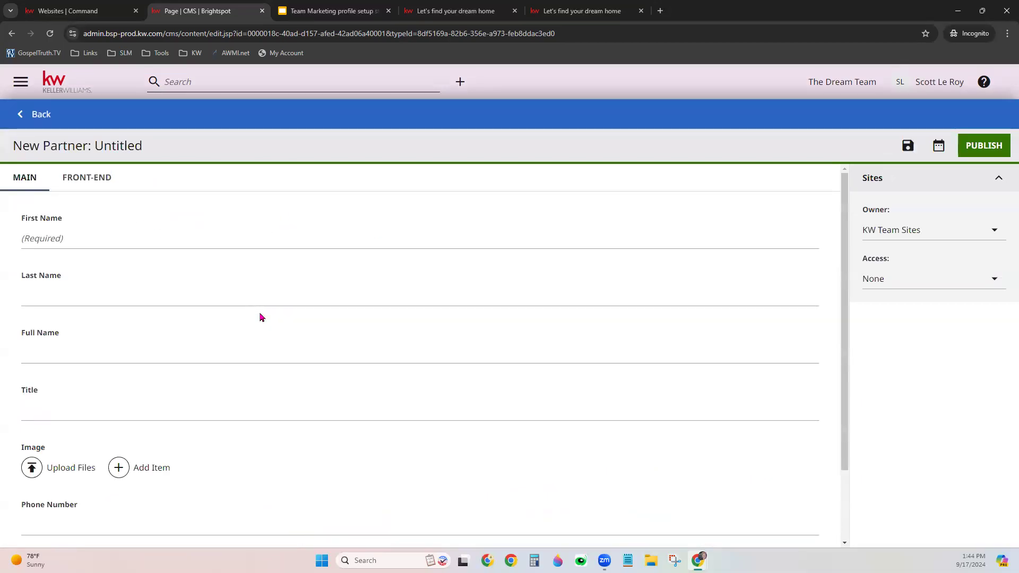
scroll(211, 291, "down", 3)
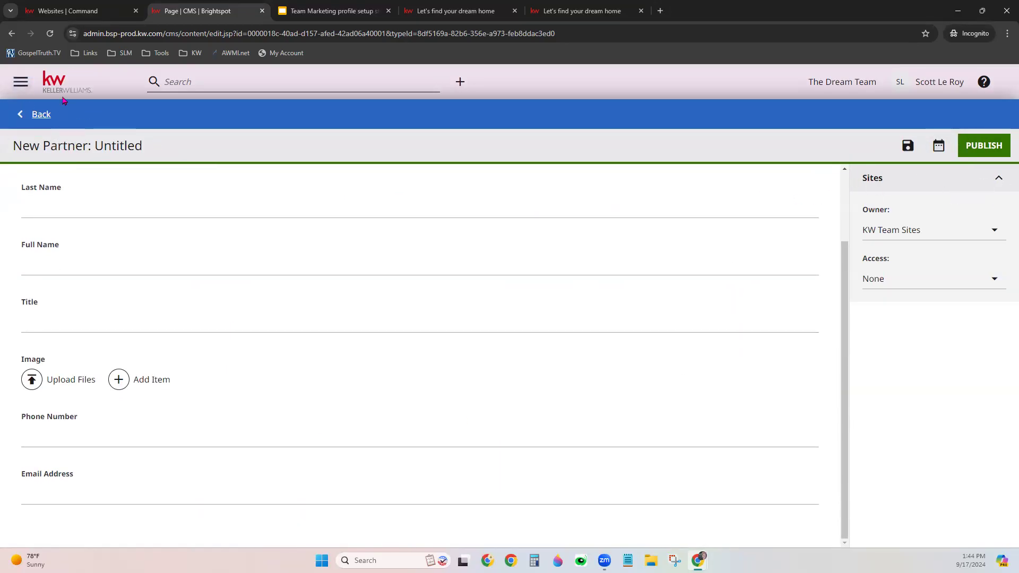
left_click(41, 115)
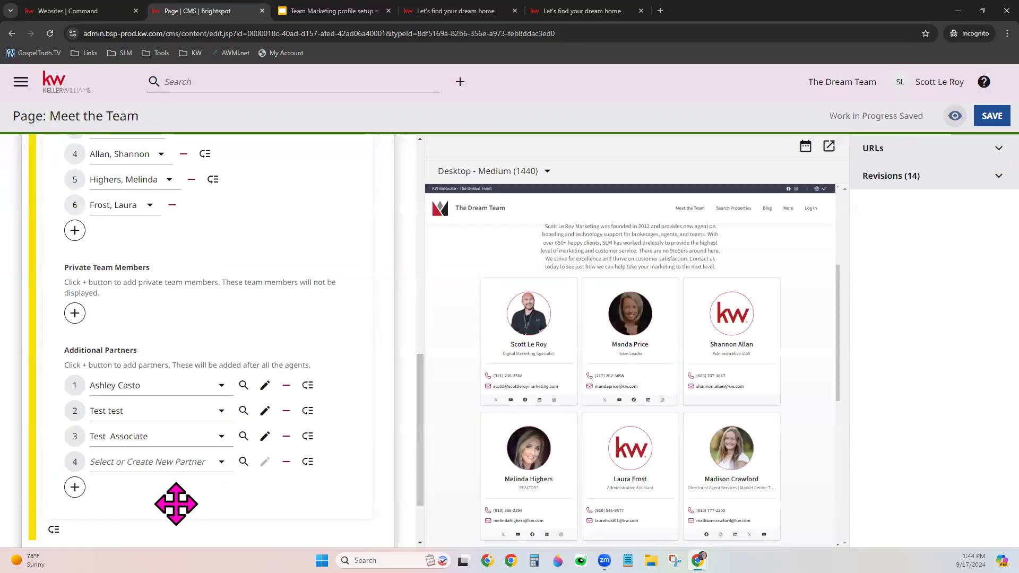
left_click(156, 466)
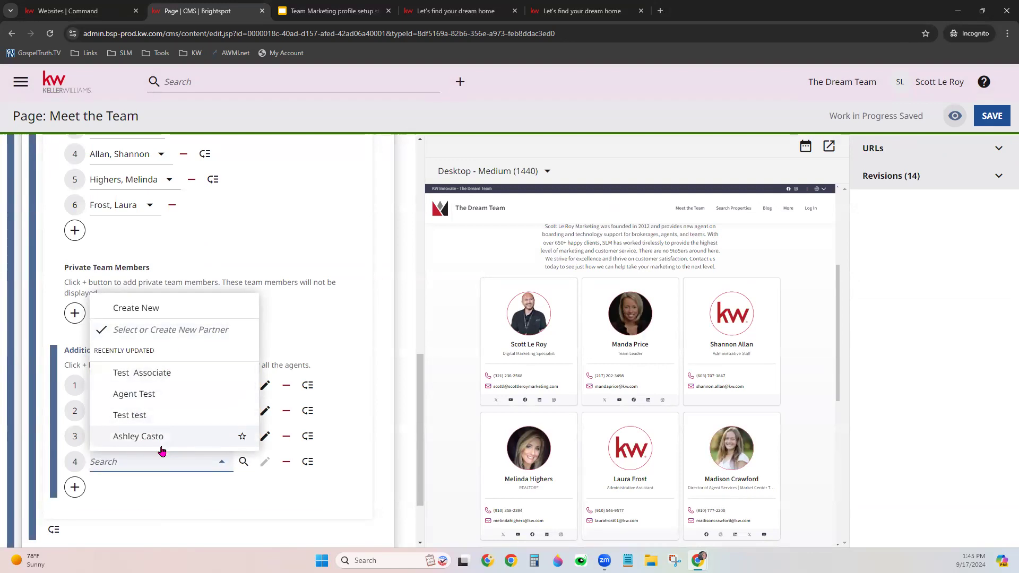
left_click(176, 394)
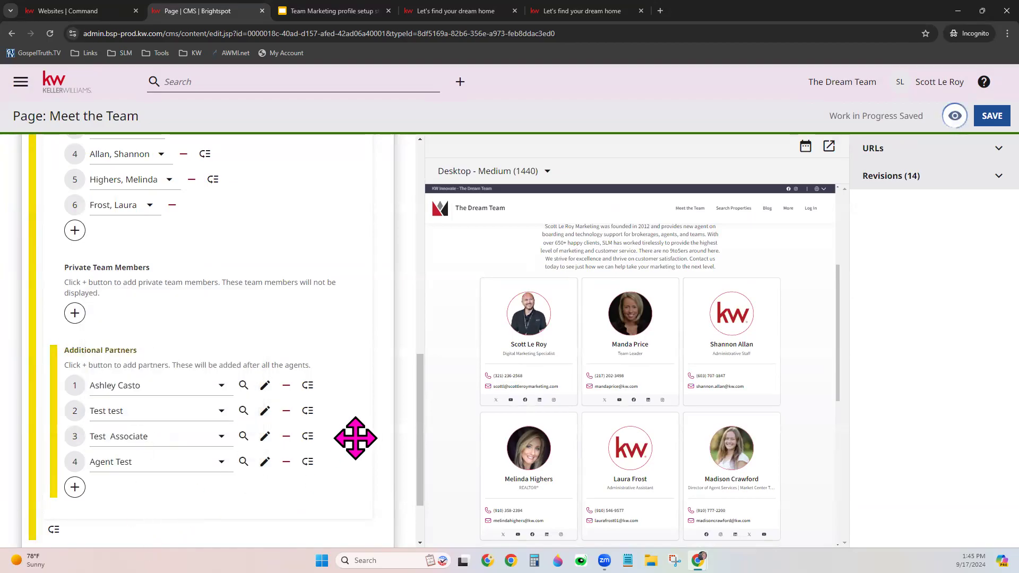
- Drag a different member to the top of Featured Team Members and verify the order in the preview
scroll(353, 439, "up", 1)
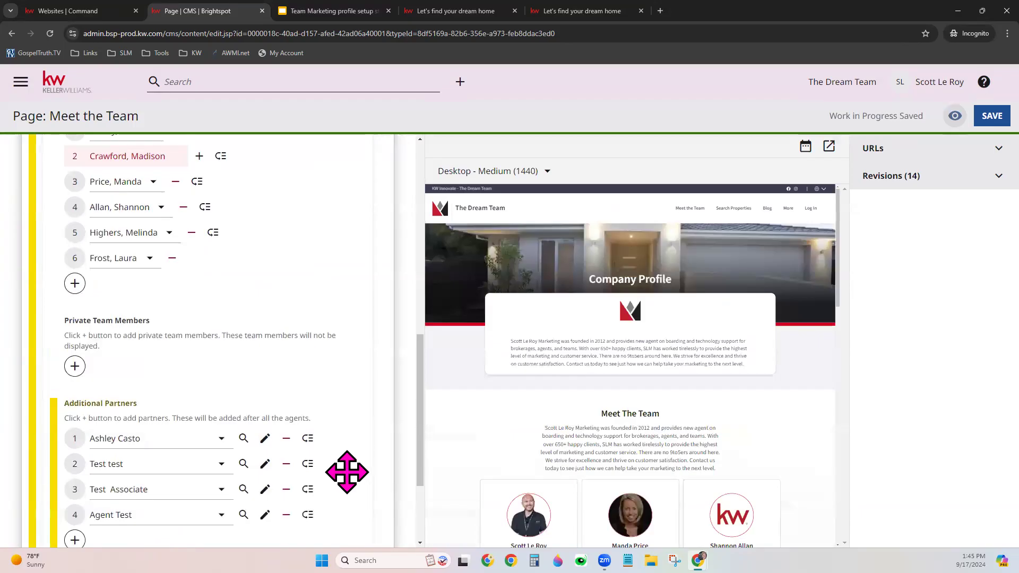
scroll(596, 484, "down", 1)
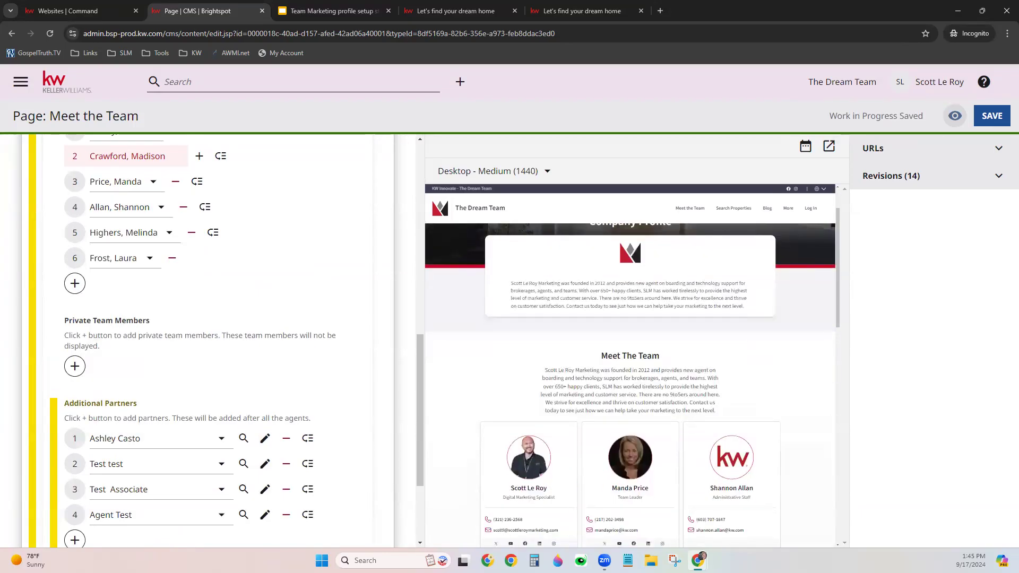
scroll(589, 461, "down", 3)
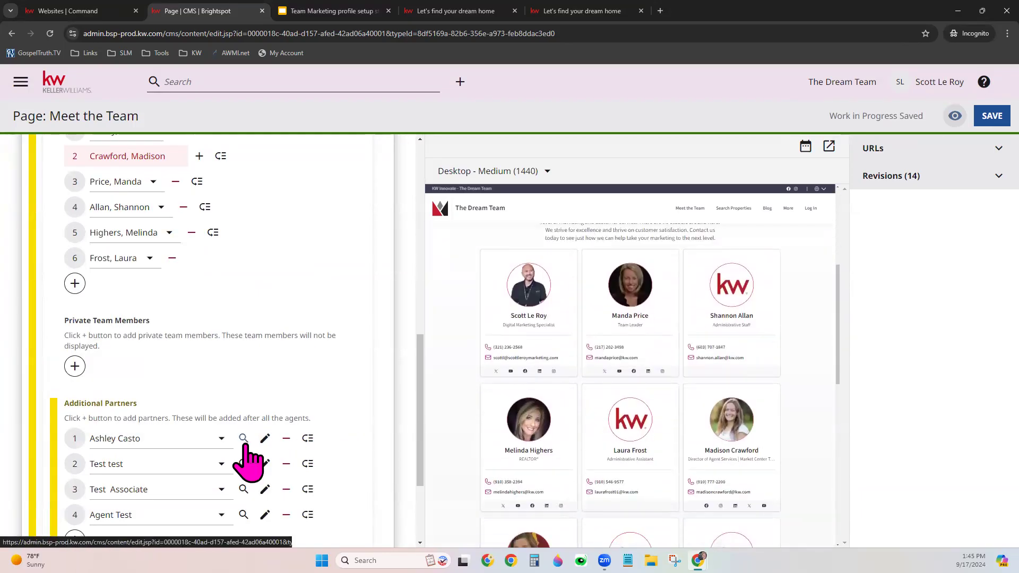
scroll(250, 441, "up", 2)
scroll(253, 420, "up", 1)
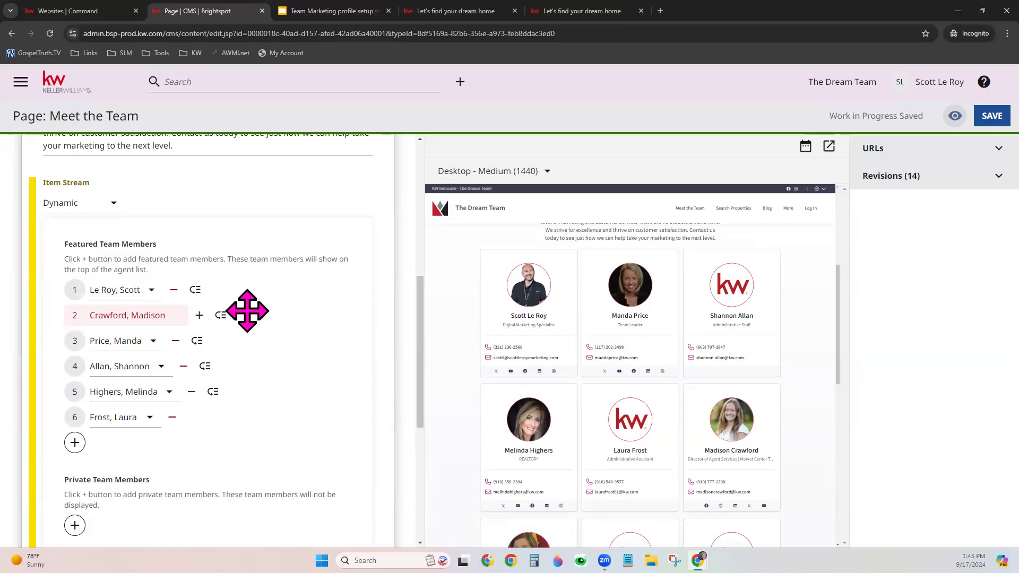
mouse_move(197, 290)
left_mouse_down()
mouse_move(200, 379)
mouse_move(193, 281)
left_mouse_up()
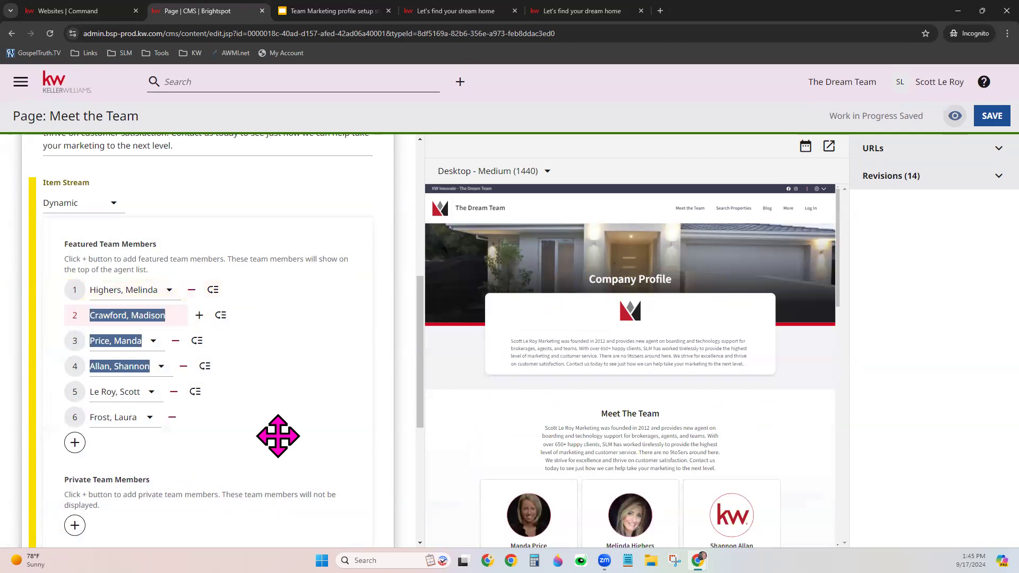
scroll(277, 436, "down", 2)
scroll(277, 436, "down", 2)
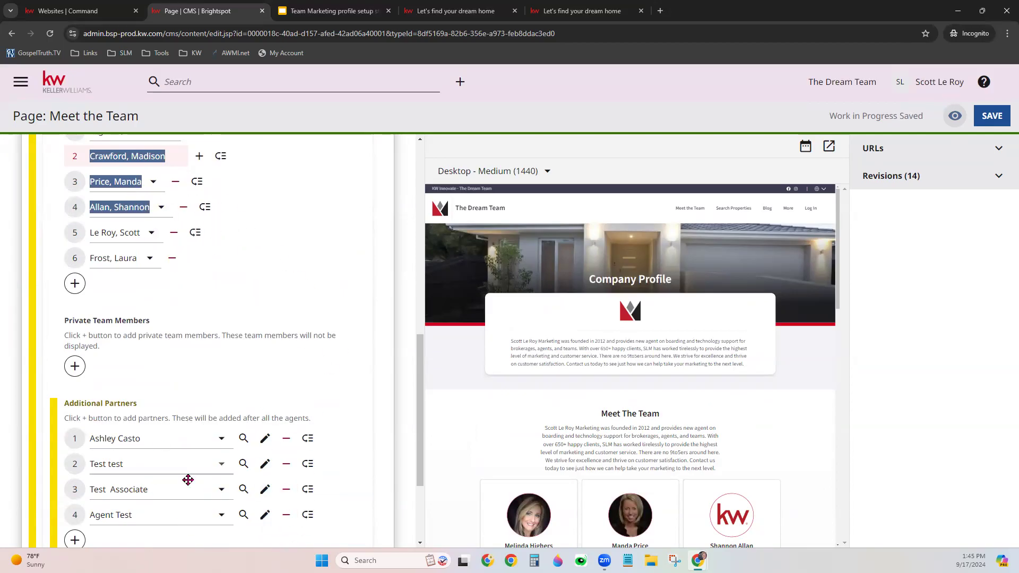
left_click(319, 264)
scroll(231, 268, "up", 2)
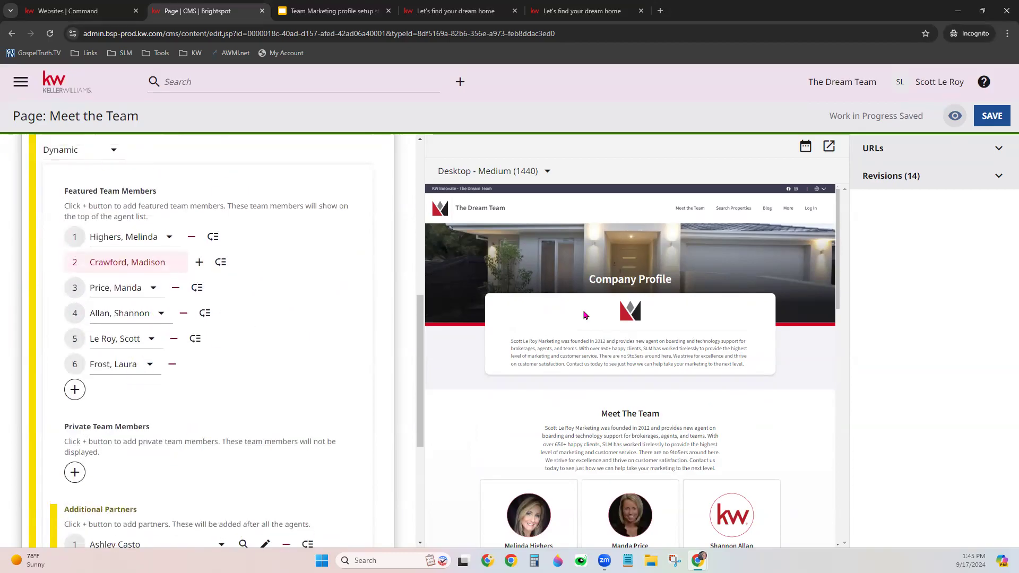
scroll(554, 425, "down", 5)
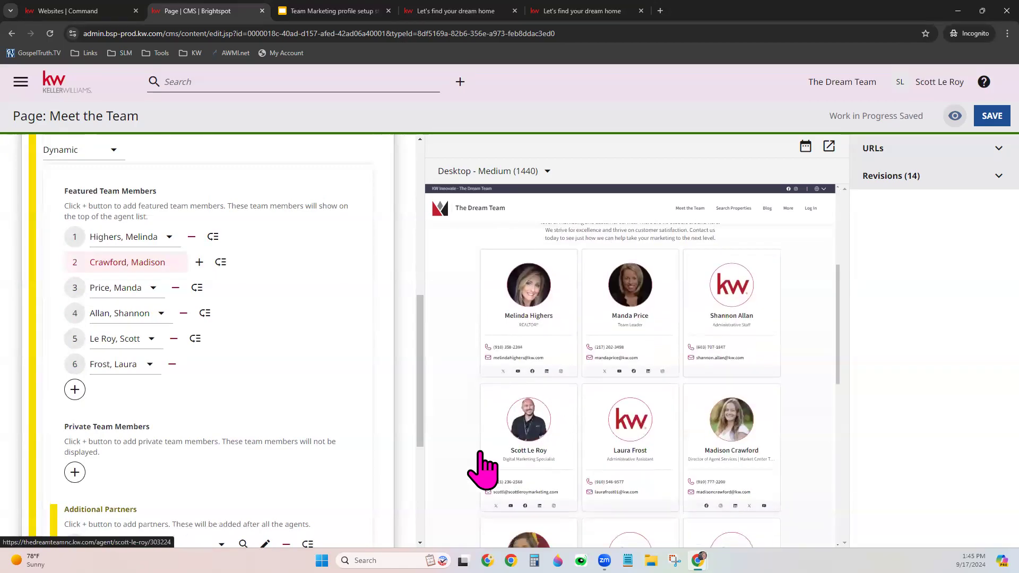
scroll(214, 489, "down", 4)
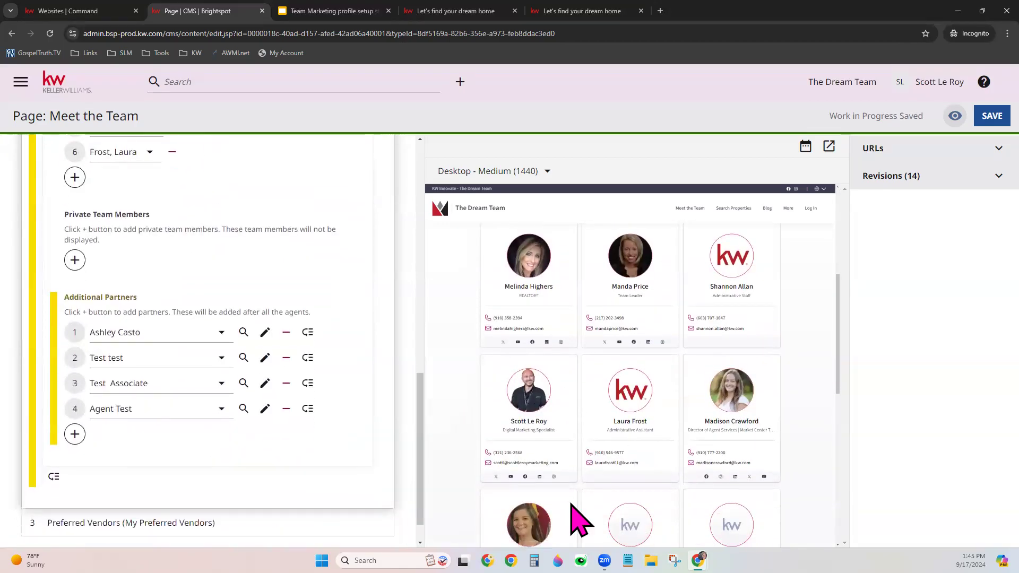
- Expand the Preferred Vendors module to show its title, description and display settings
scroll(710, 496, "down", 3)
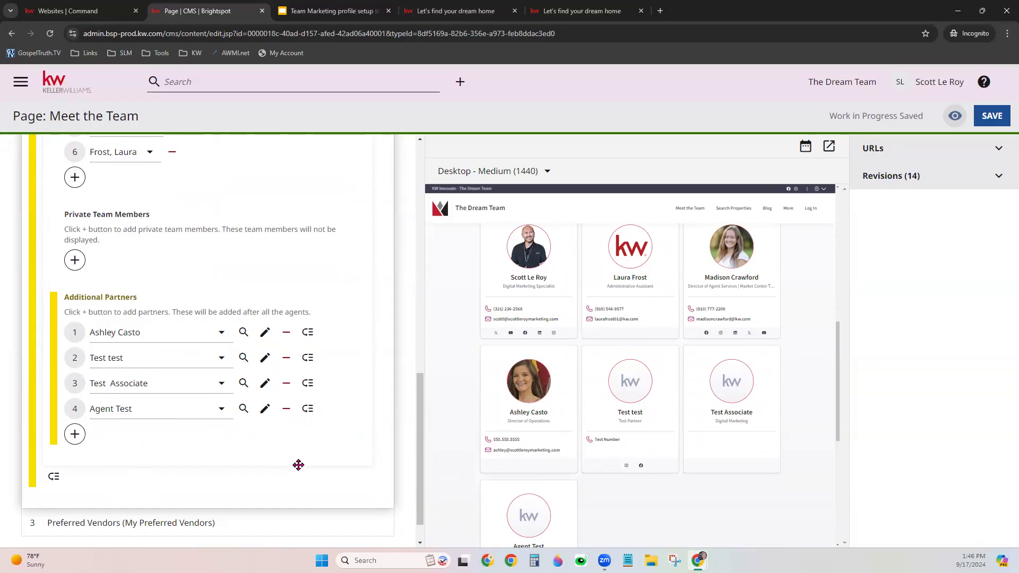
scroll(302, 459, "down", 1)
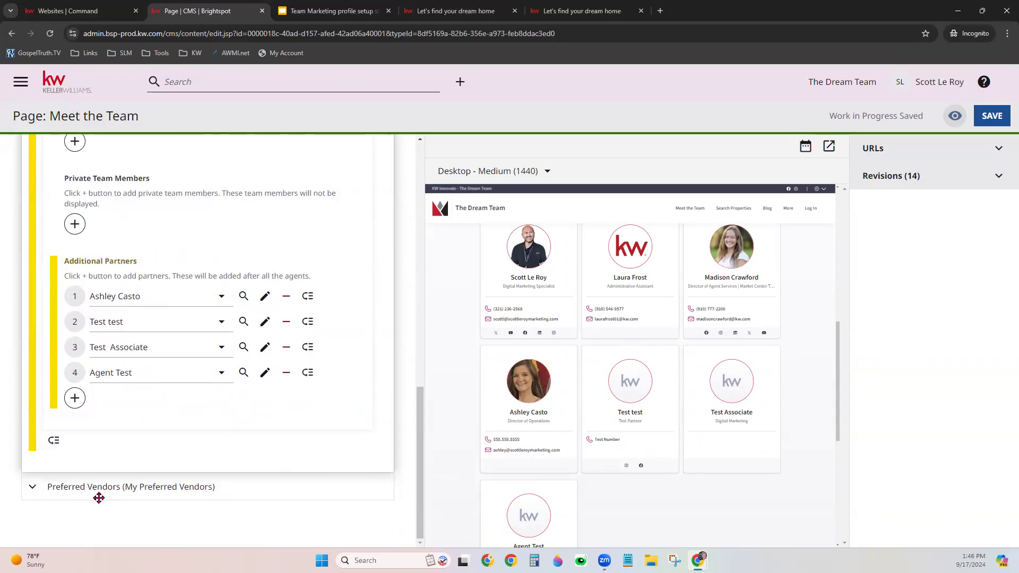
left_click(114, 489)
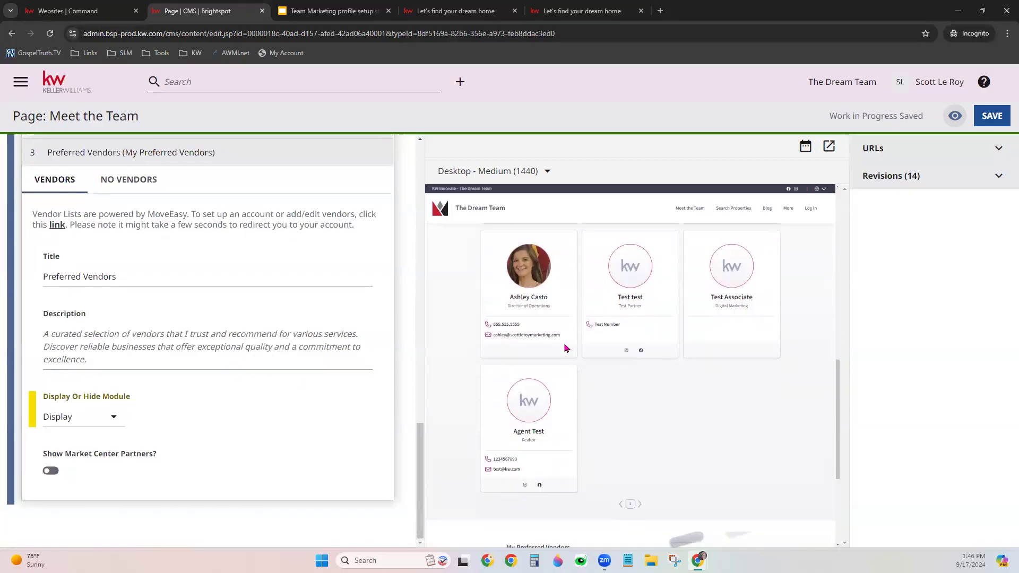
scroll(680, 366, "down", 3)
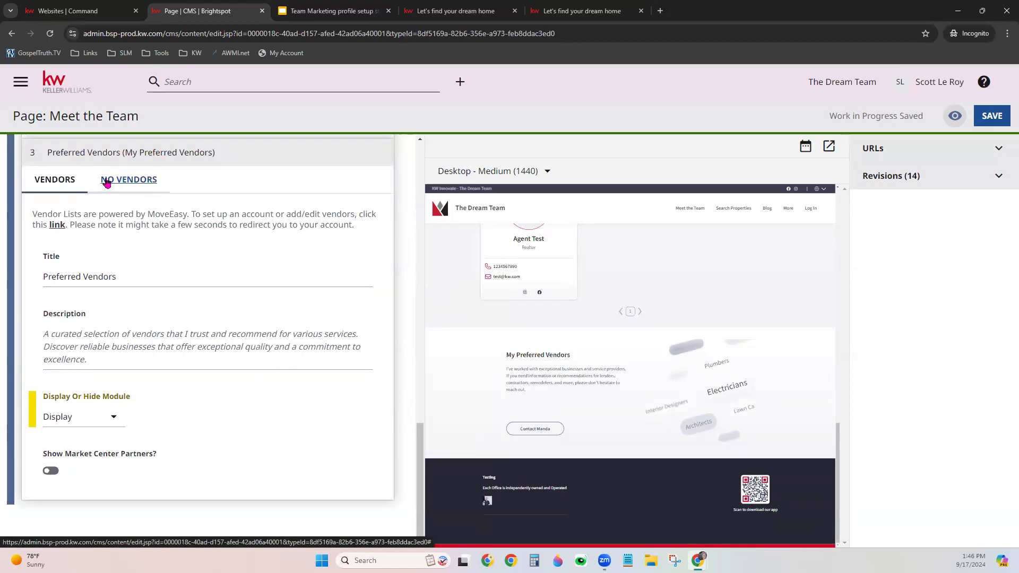
left_click(147, 182)
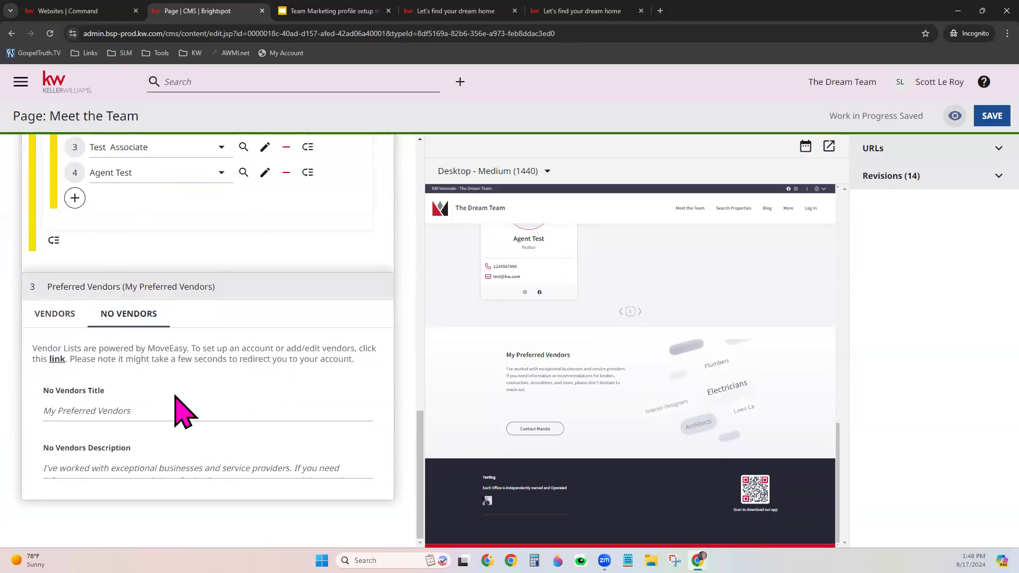
left_click(104, 415)
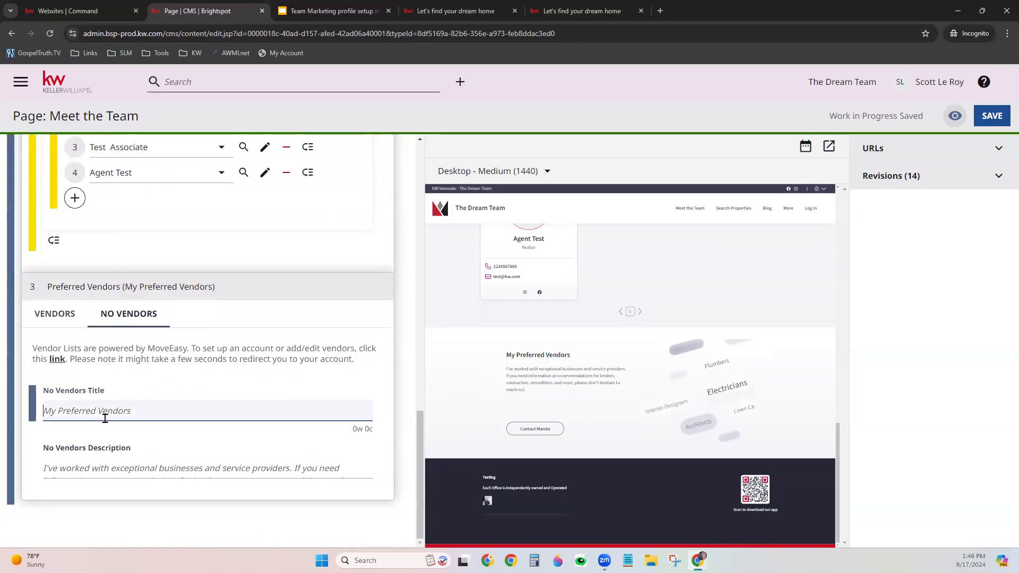
left_click(131, 460)
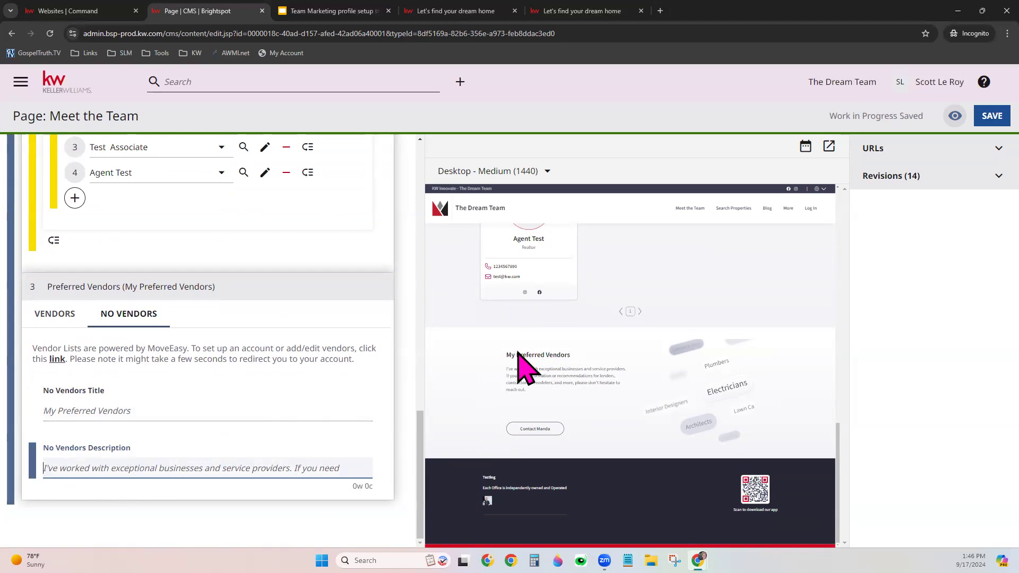
left_click(539, 361)
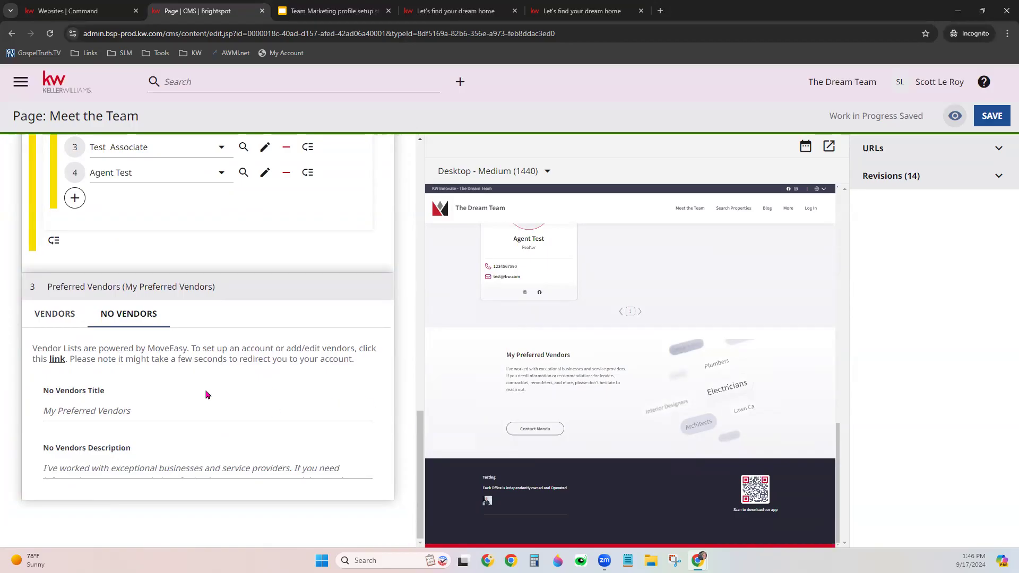
left_click(346, 459)
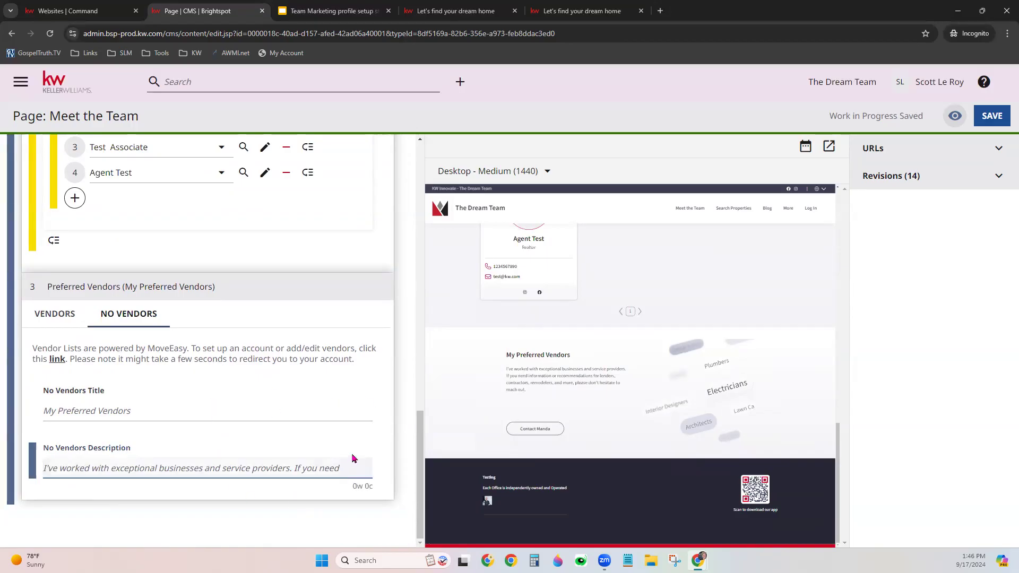
left_click(582, 391)
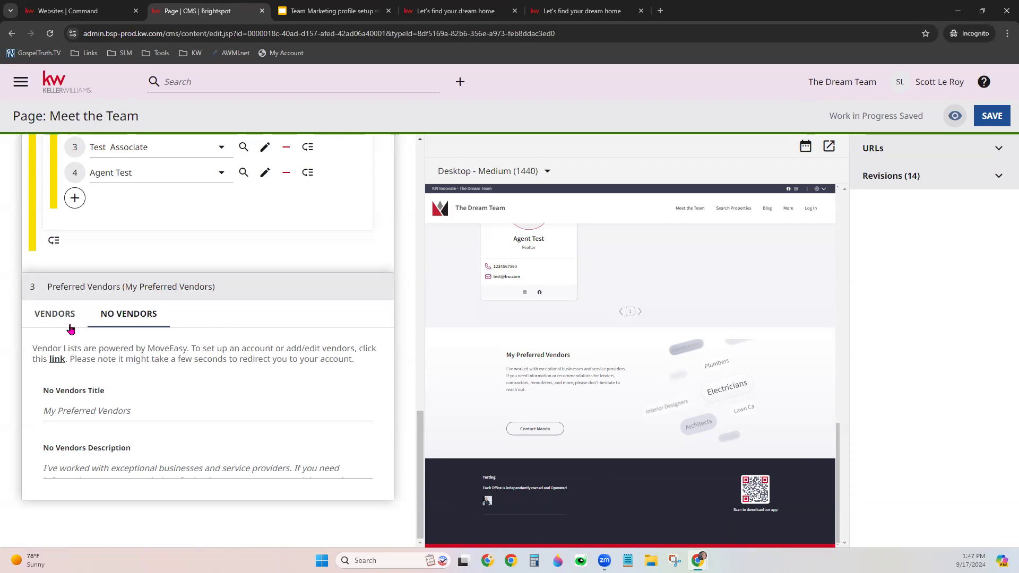
left_click(55, 315)
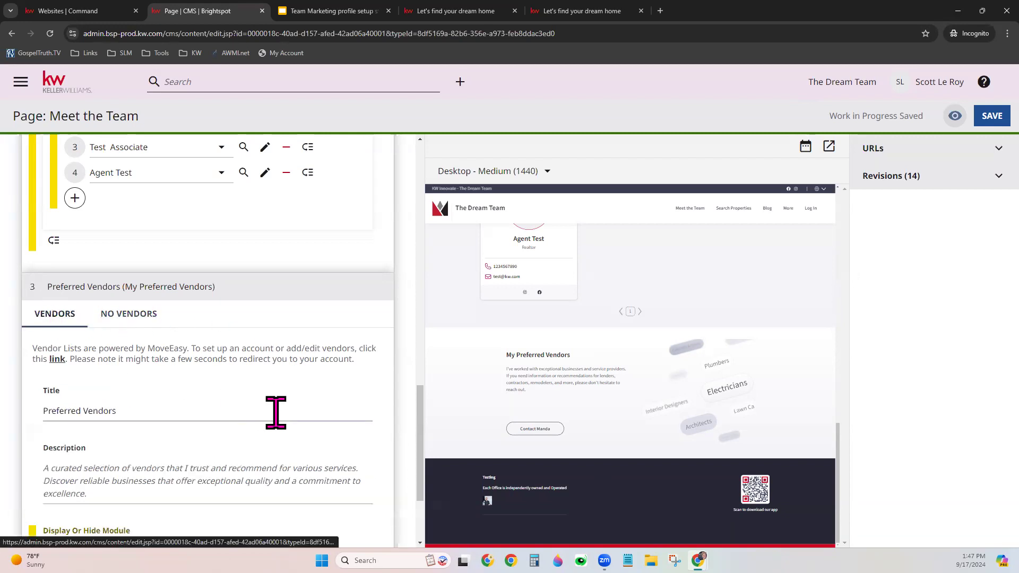
scroll(275, 412, "down", 3)
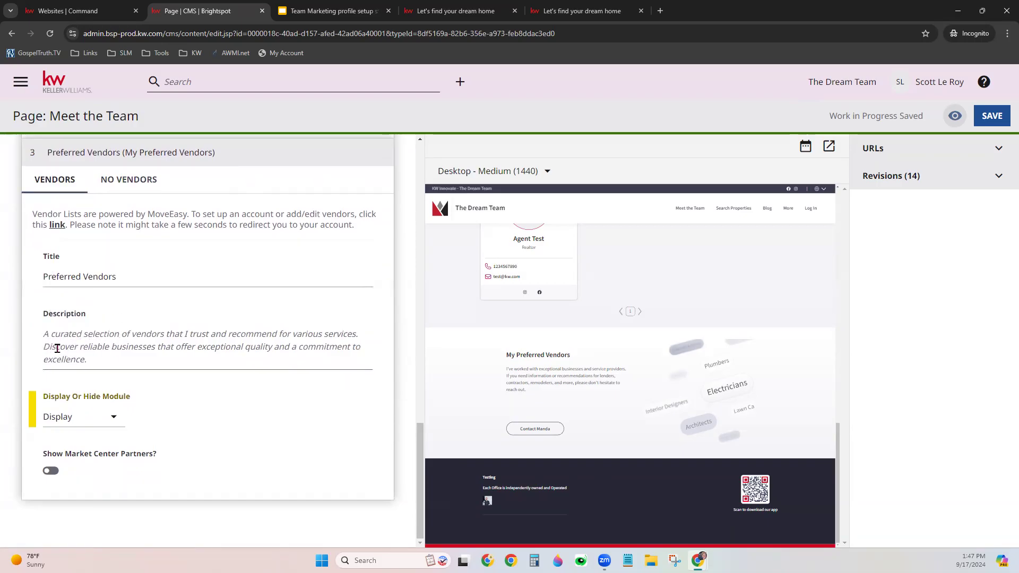
- Open MoveEasy's Add Vendor form and move through the contact name, e-mail and phone fields
left_click(57, 226)
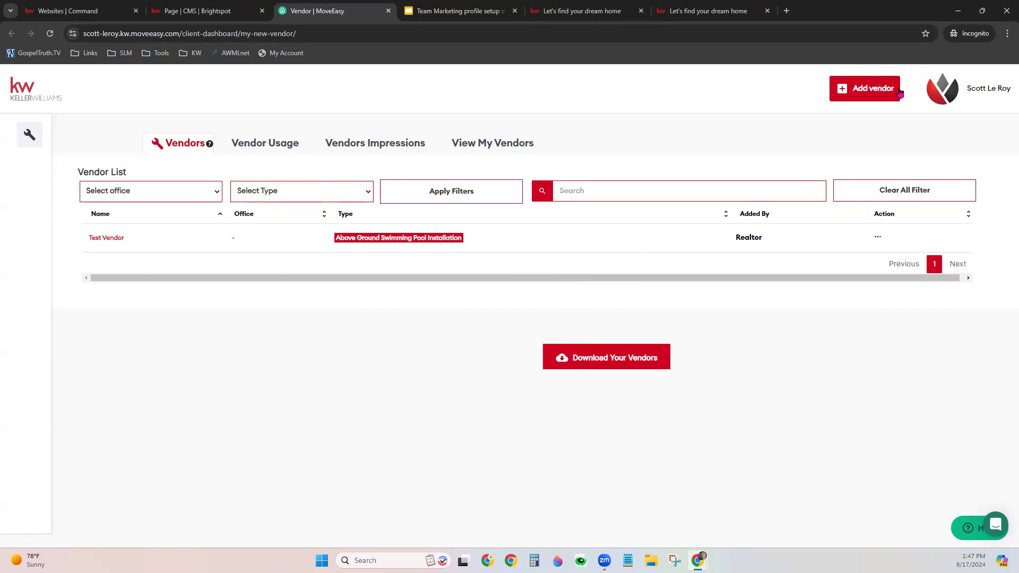
left_click(879, 91)
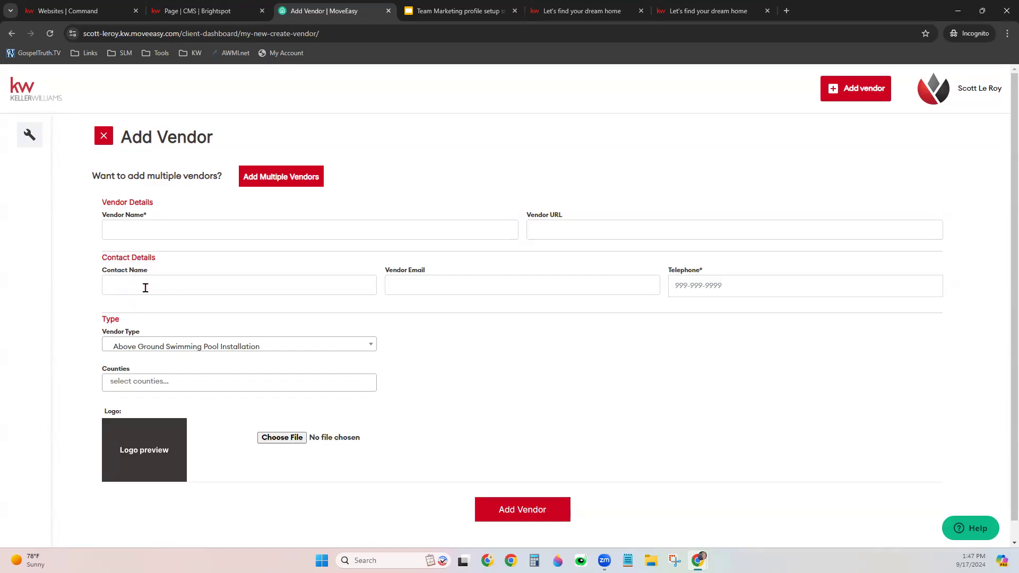
left_click(104, 287)
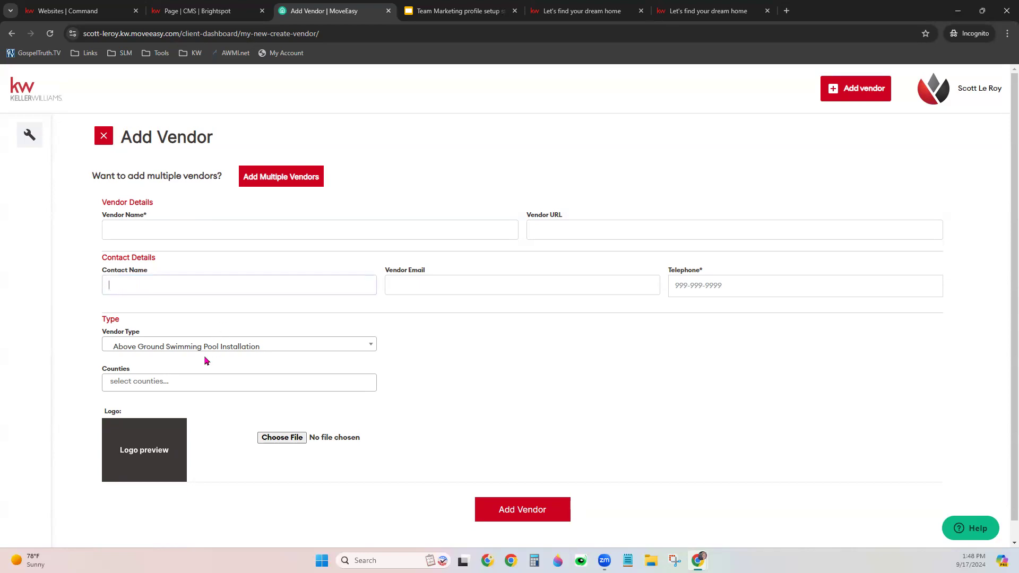
left_click(397, 292)
key("Tab")
- Set Vendor Type to Central Air Conditioning Installation or Replacement, leaving Counties unselected
left_click(157, 347)
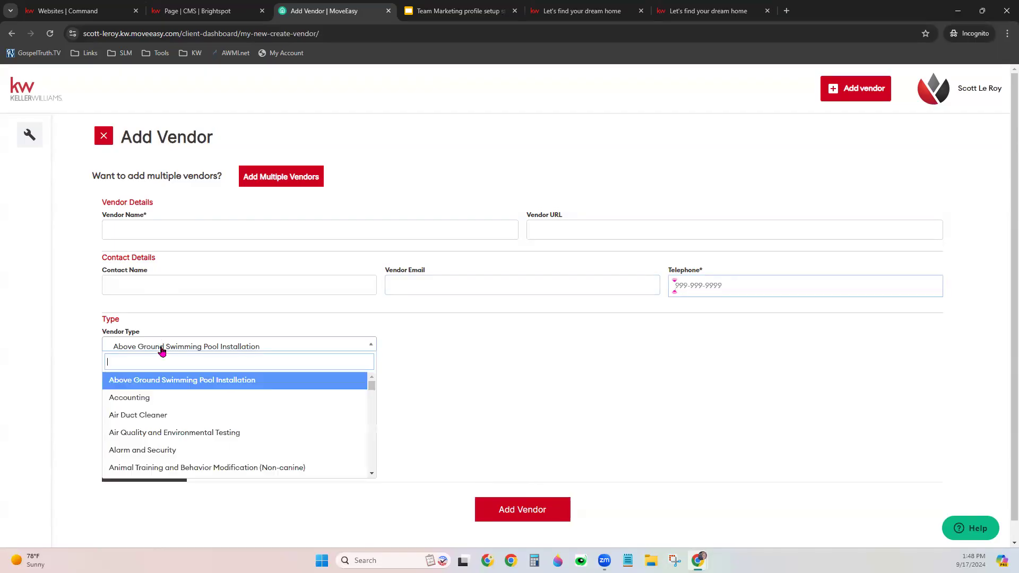
scroll(308, 465, "down", 10)
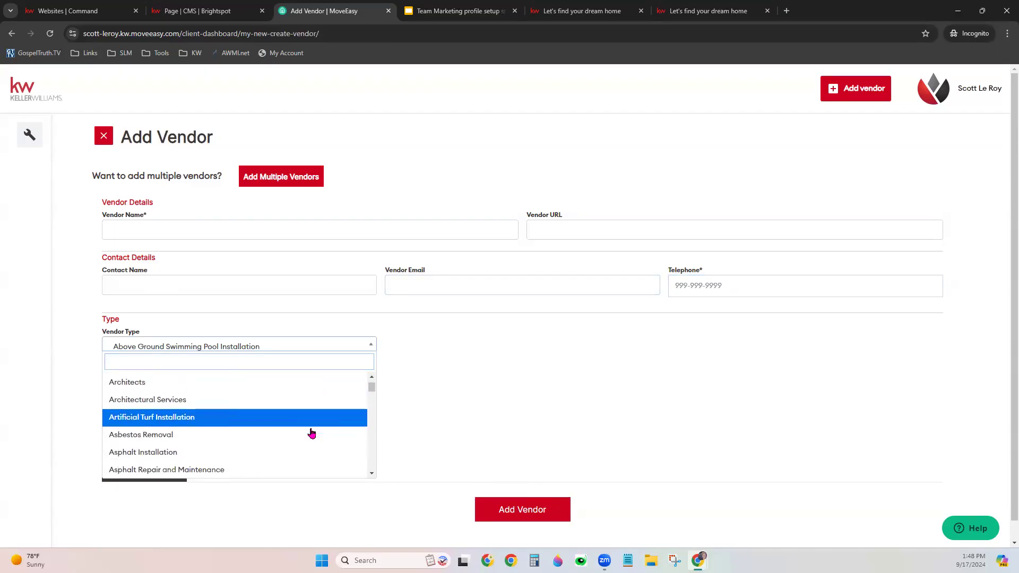
scroll(312, 434, "down", 5)
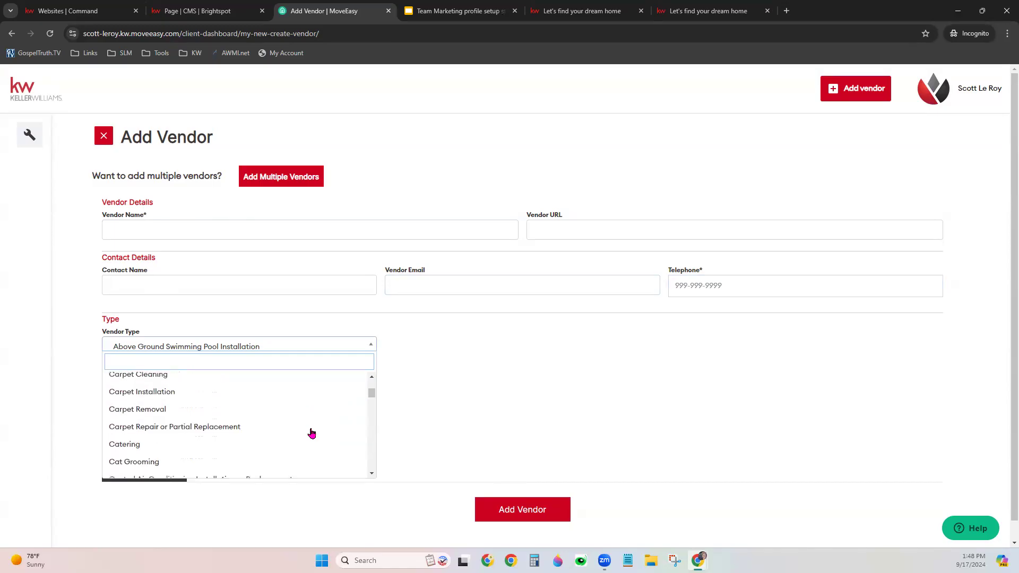
left_click(345, 443)
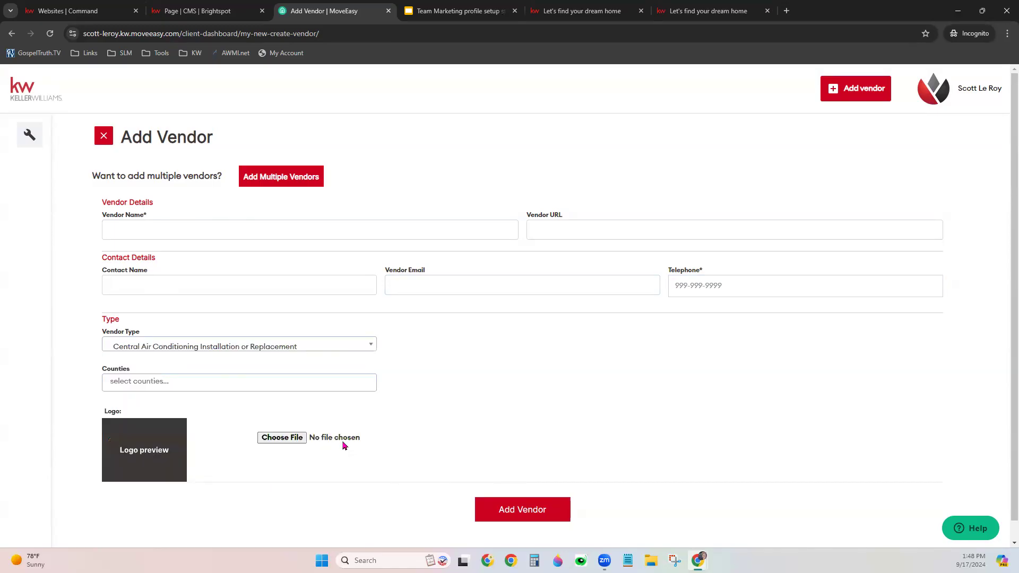
left_click(147, 386)
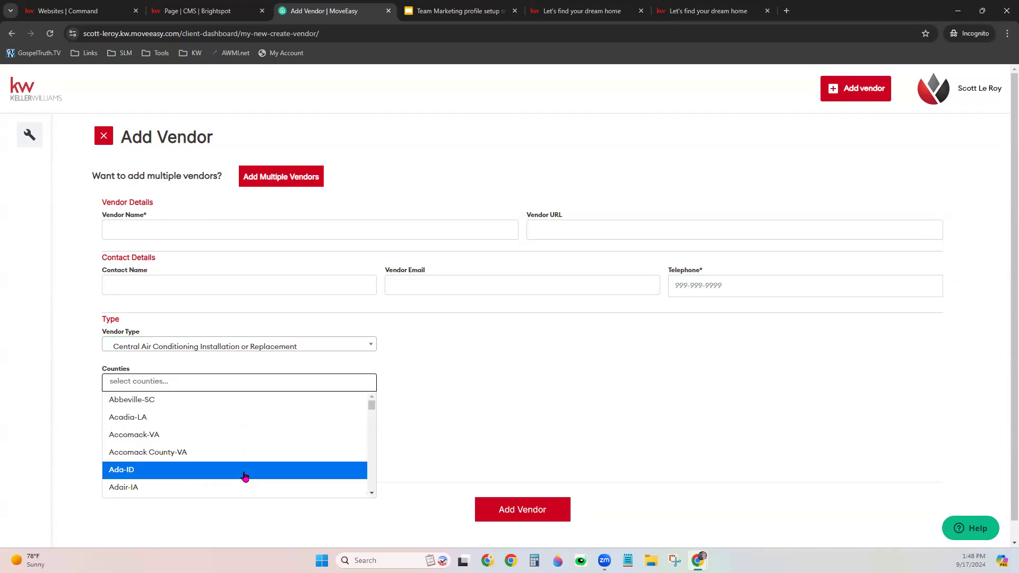
left_click(443, 439)
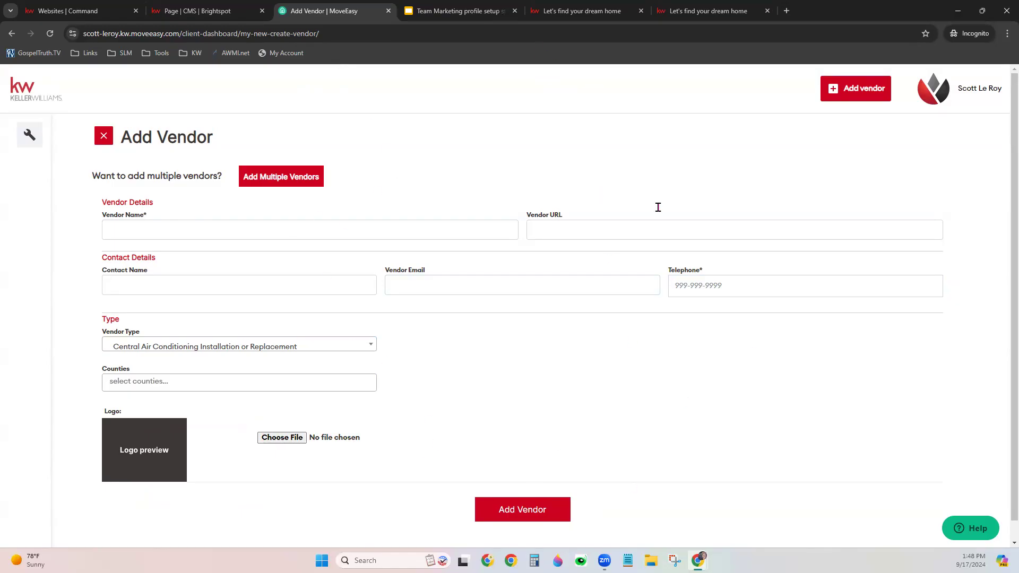
- Keep Preferred Vendors on Display and switch on Show Market Center Partners
left_click(203, 13)
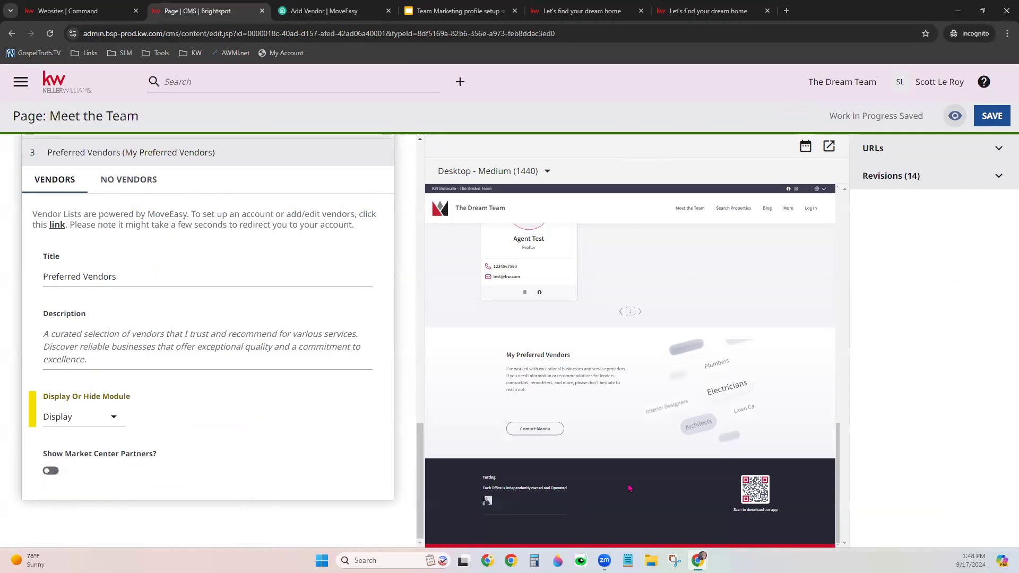
left_click(94, 417)
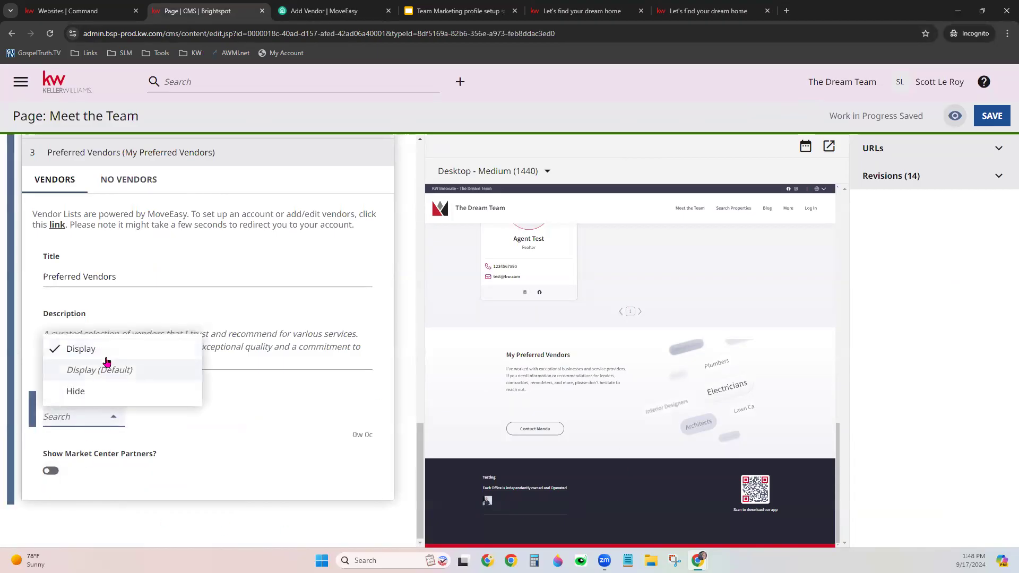
left_click(128, 350)
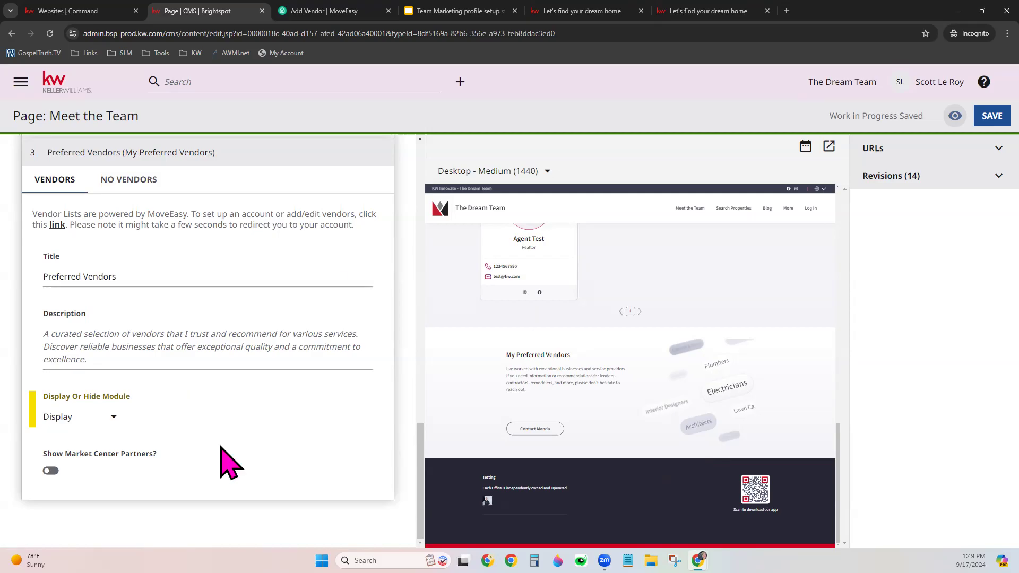
left_click(77, 417)
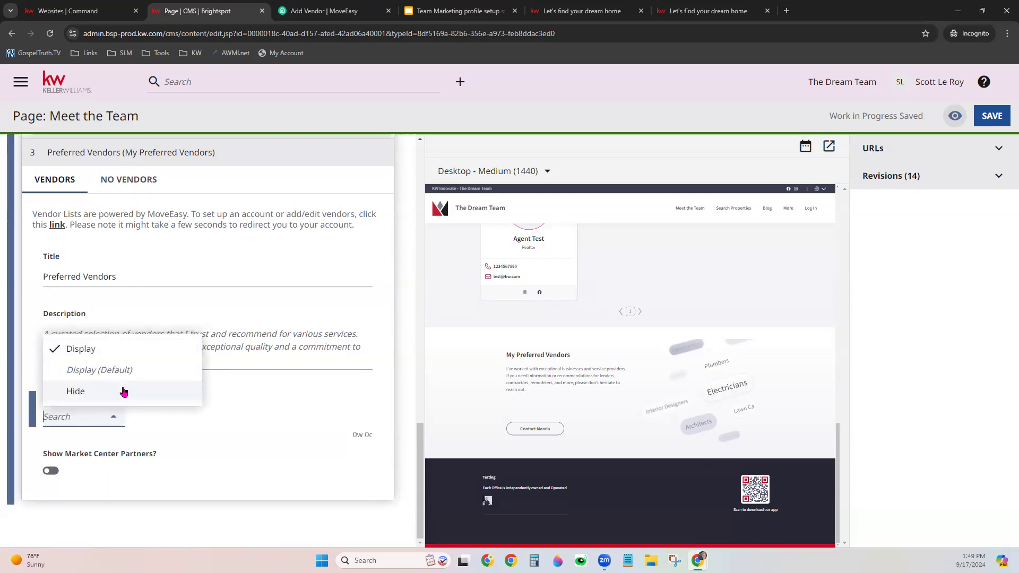
left_click(68, 459)
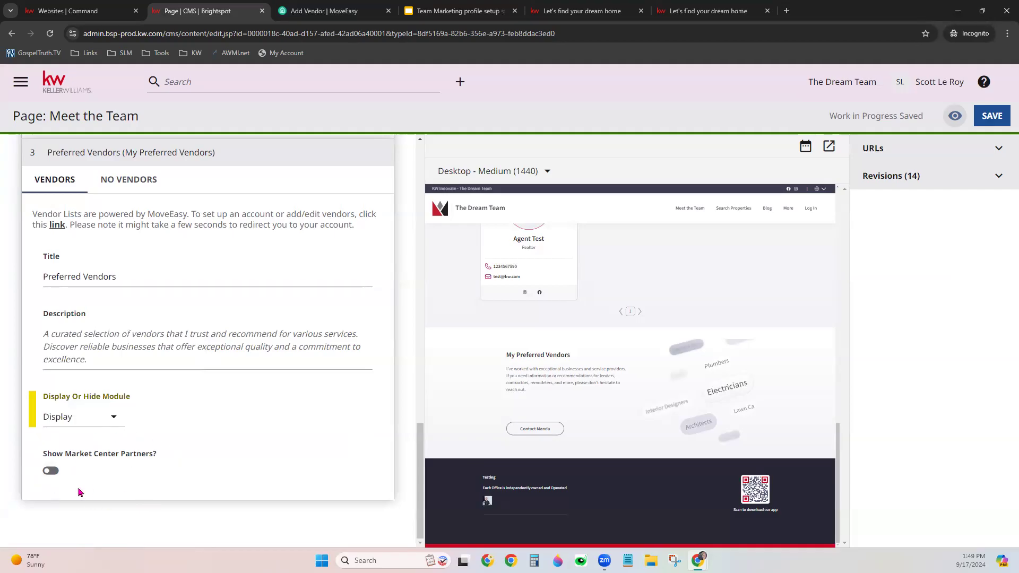
left_click(51, 471)
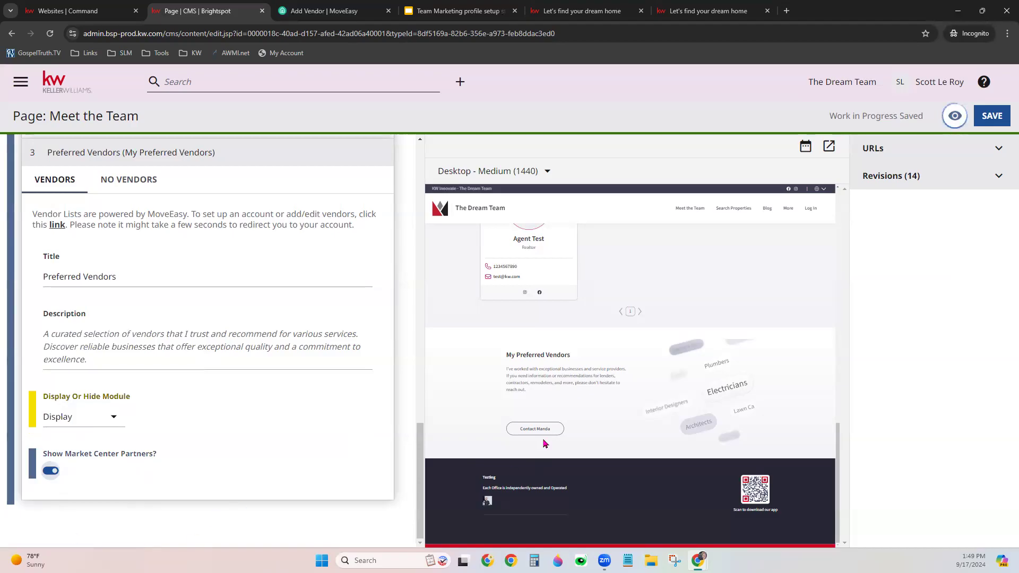
scroll(545, 444, "down", 3)
scroll(545, 444, "down", 10)
- Turn Show Market Center Partners off and leave the editor for the CMS dashboard
left_click(51, 471)
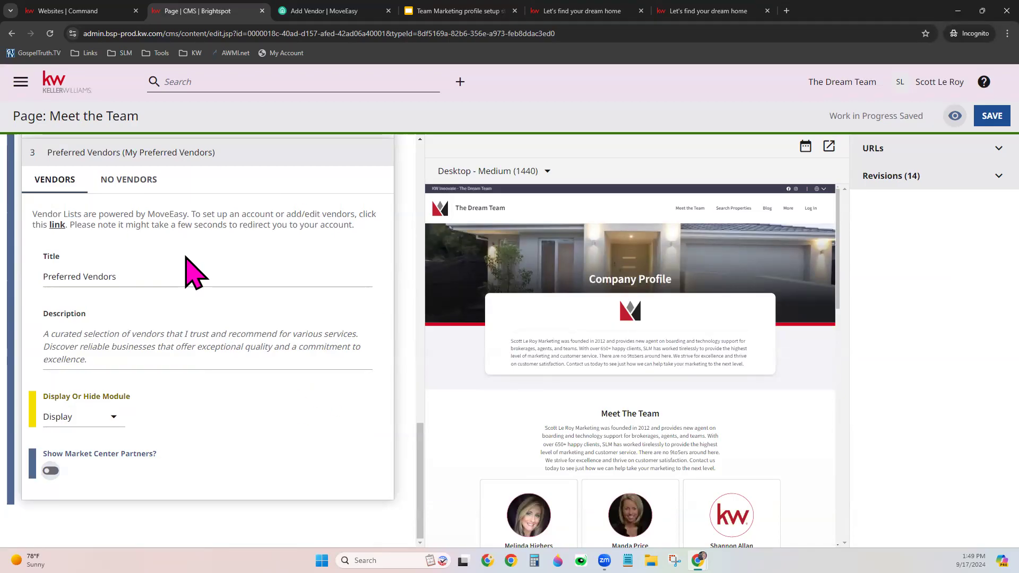
scroll(234, 321, "up", 7)
scroll(241, 317, "up", 10)
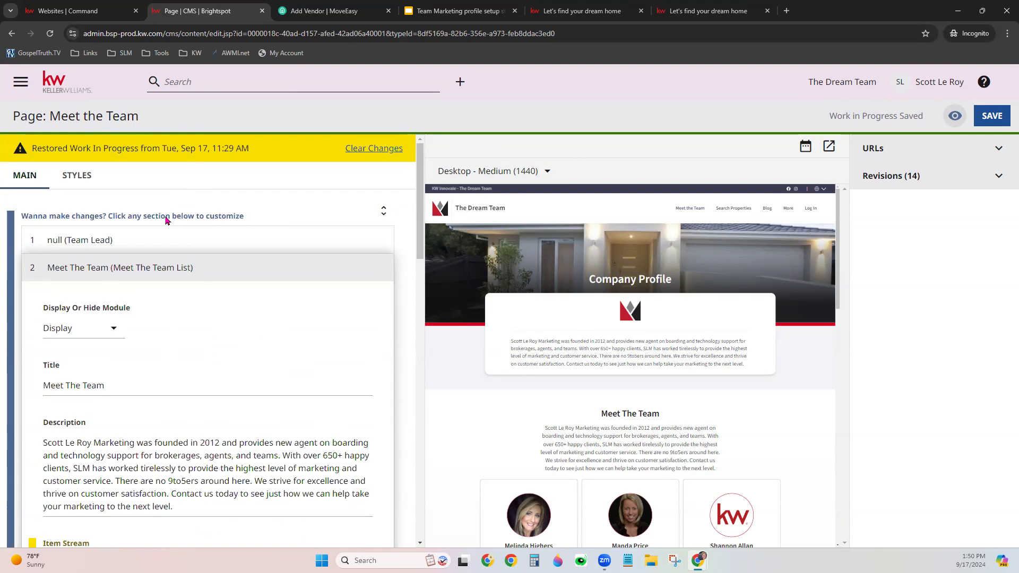
left_click(62, 93)
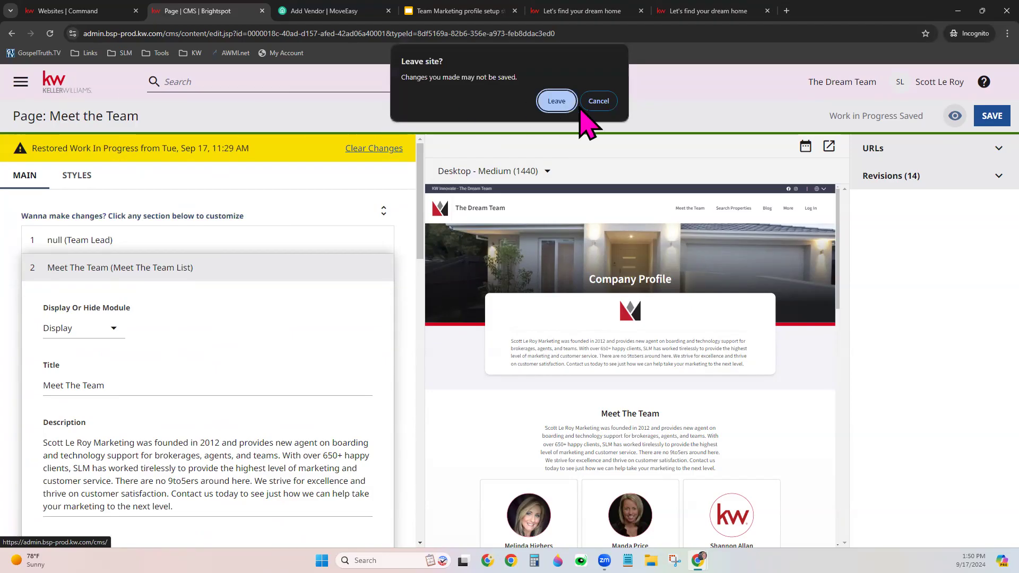
left_click(553, 101)
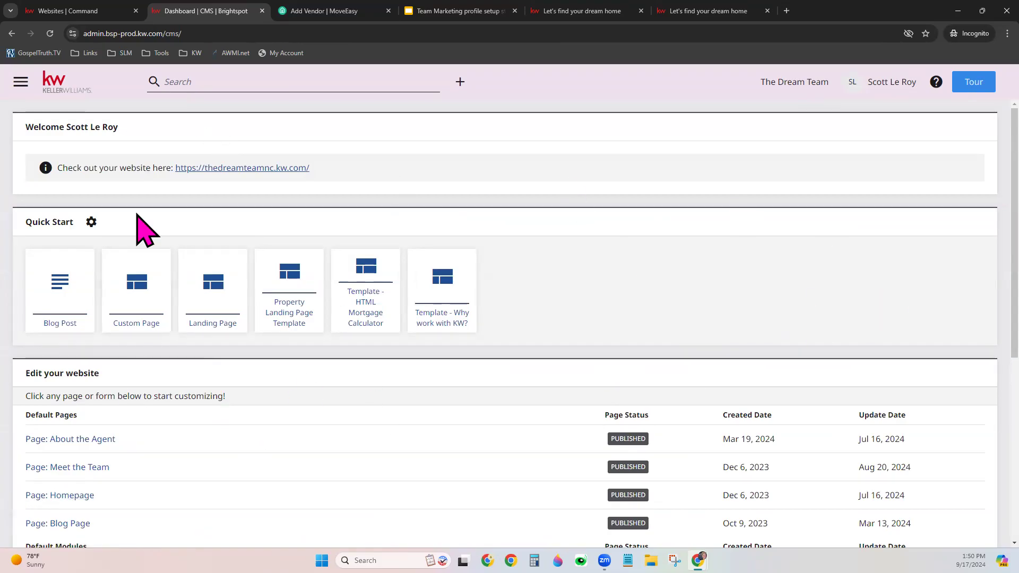
- Open the Homepage page for editing from the dashboard
left_click_drag(157, 168, 256, 167)
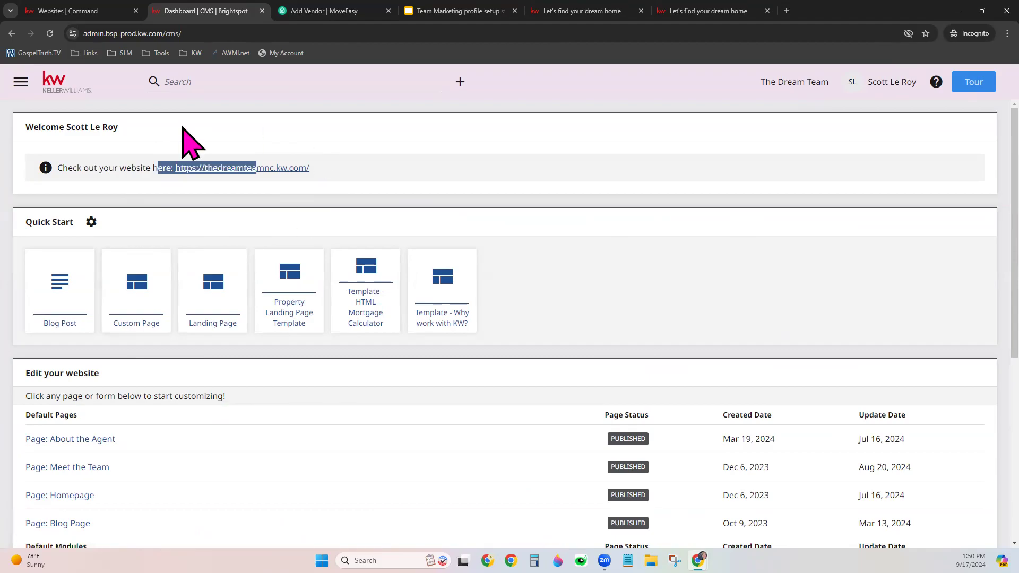
left_click(272, 191)
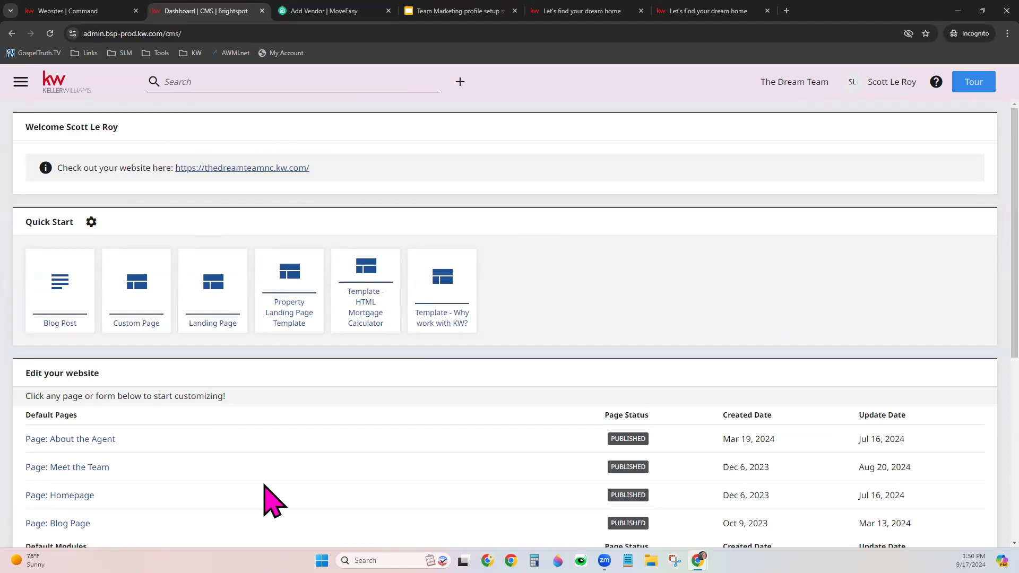
scroll(265, 495, "down", 1)
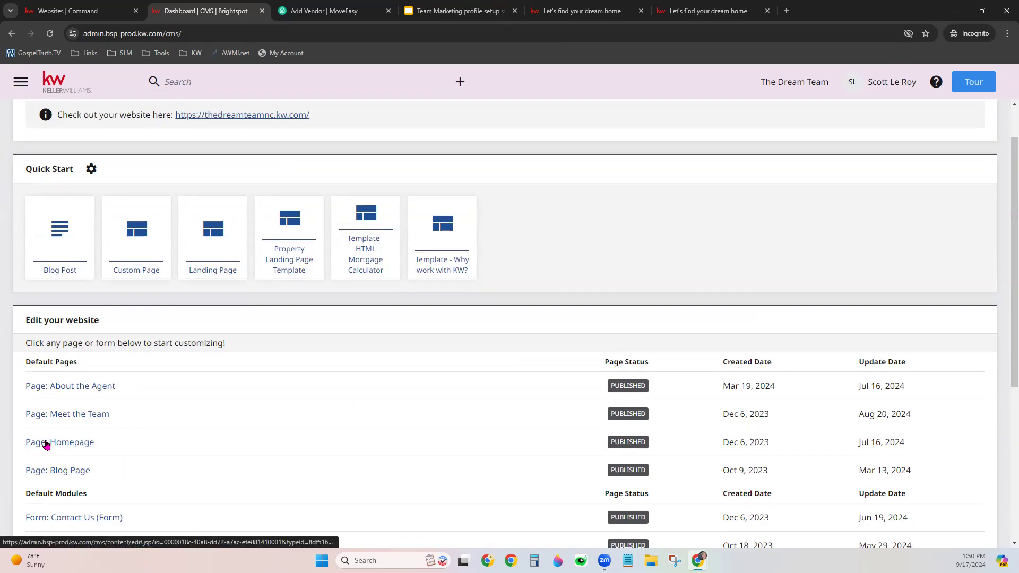
left_click(71, 442)
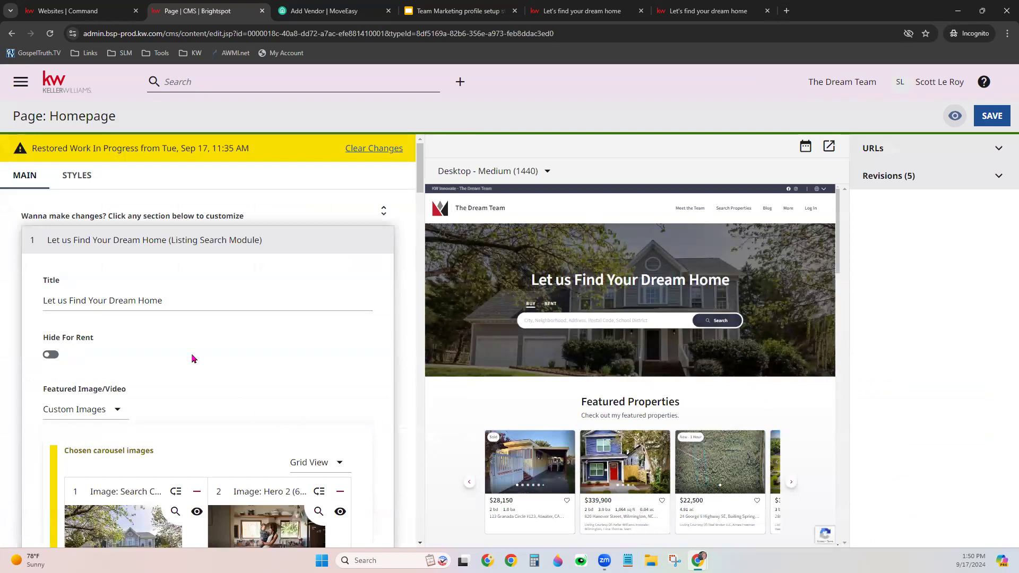
- Expand the Listing List, Testimonial List and fourth List modules, then collapse the fourth
left_click(104, 236)
left_click(123, 271)
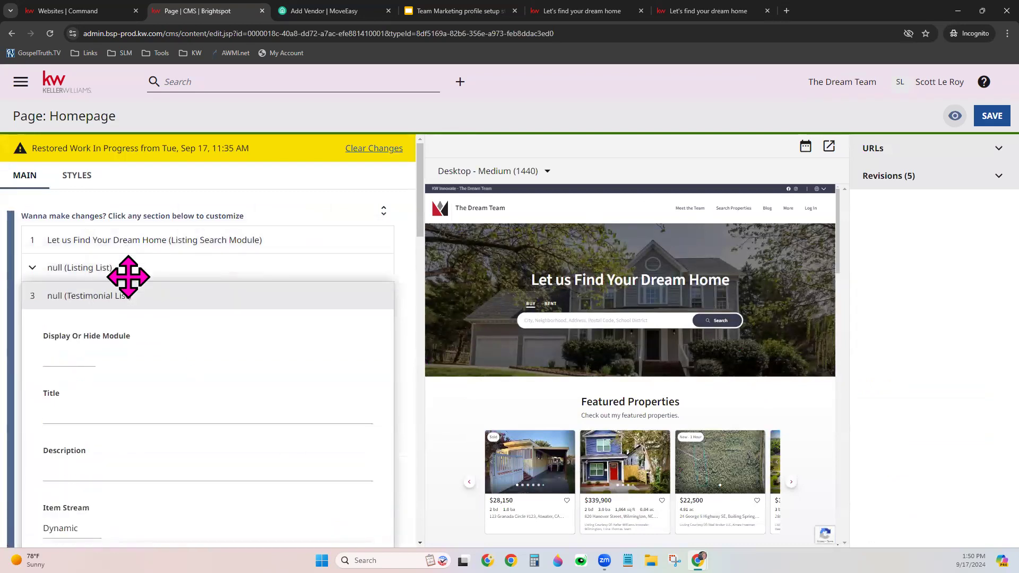
left_click(185, 291)
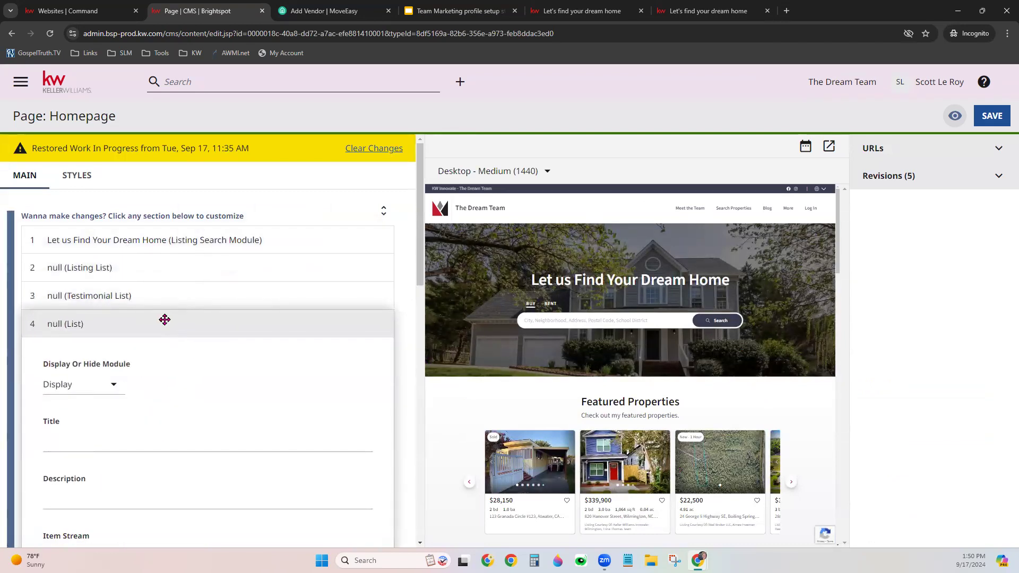
left_click(164, 320)
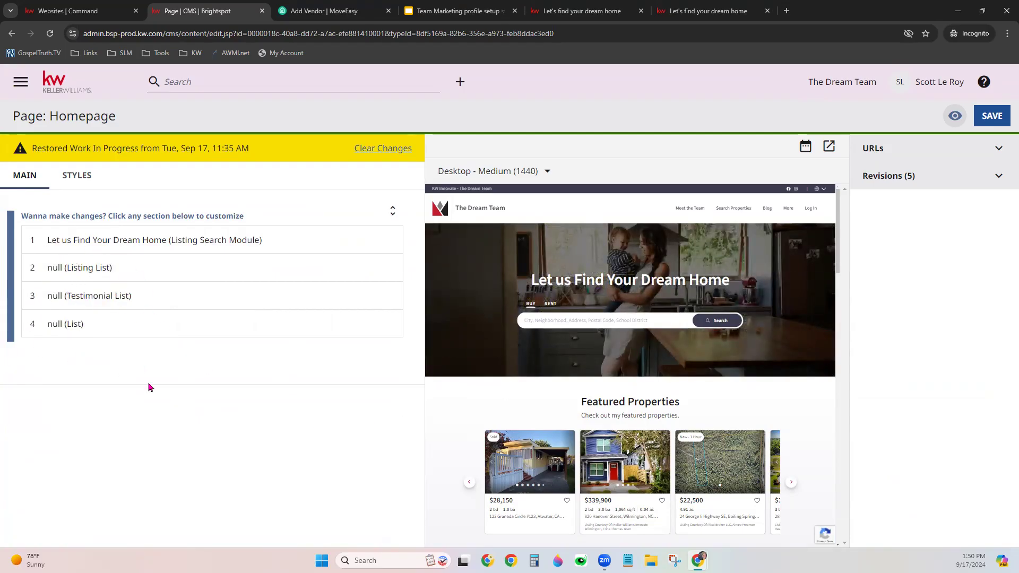
- Expand the Let us Find Your Dream Home hero module and turn Hide For Rent off
left_click(110, 228)
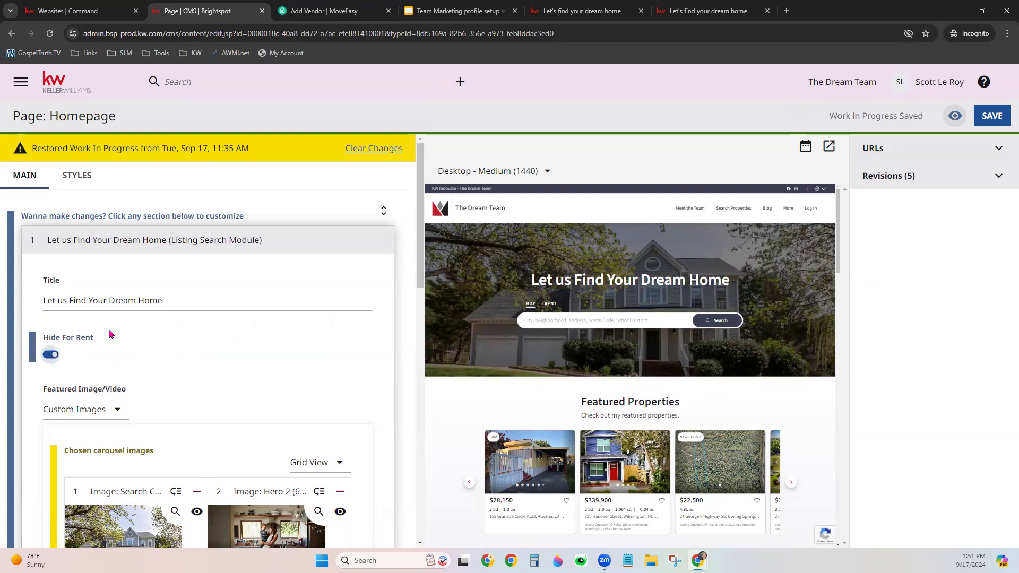
scroll(110, 334, "down", 3)
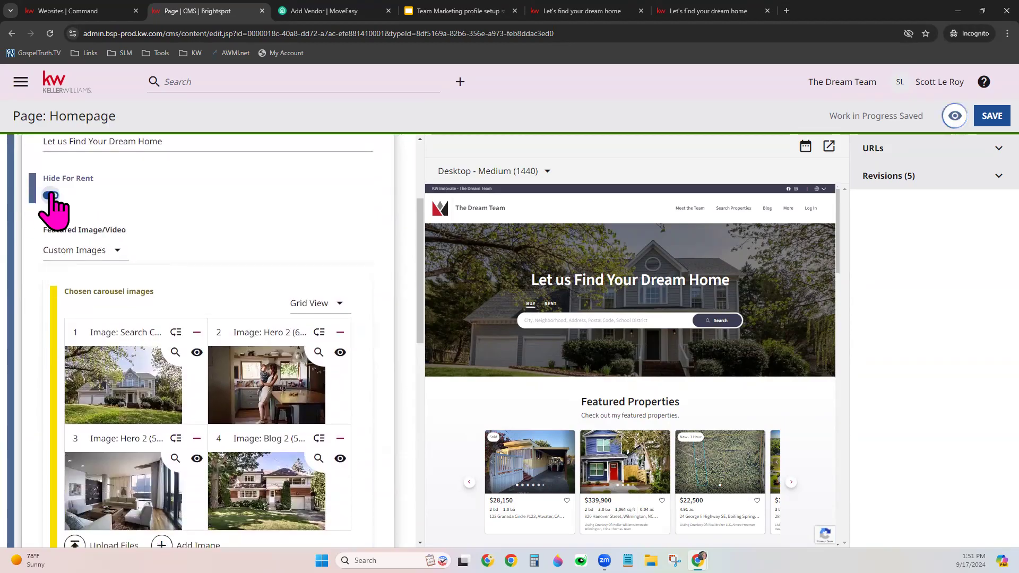
left_click(51, 195)
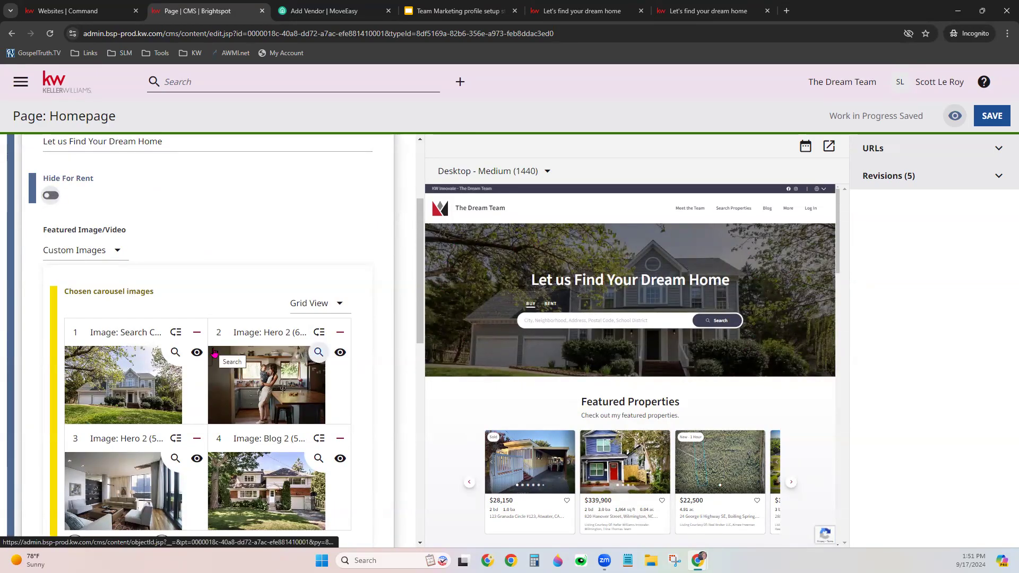
- Remove the fourth hero carousel image, move the living-room image first, and start a file upload
scroll(215, 353, "down", 1)
scroll(214, 353, "down", 2)
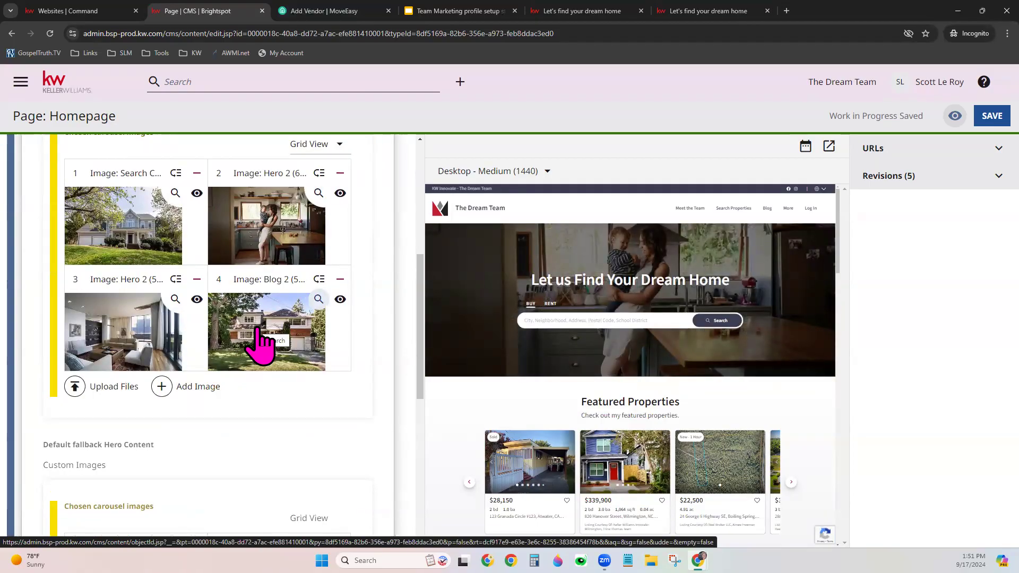
scroll(258, 326, "up", 1)
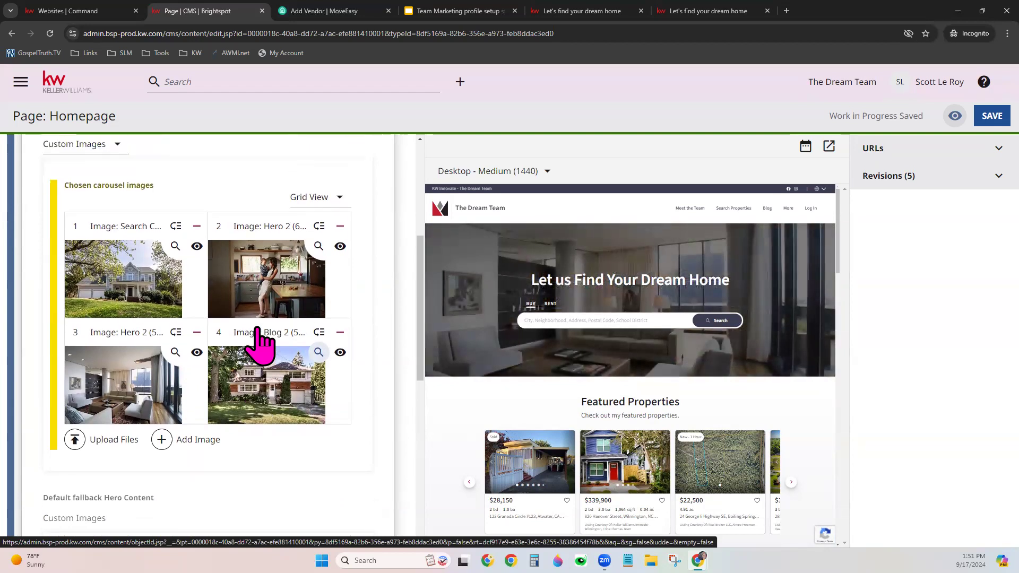
left_click(340, 332)
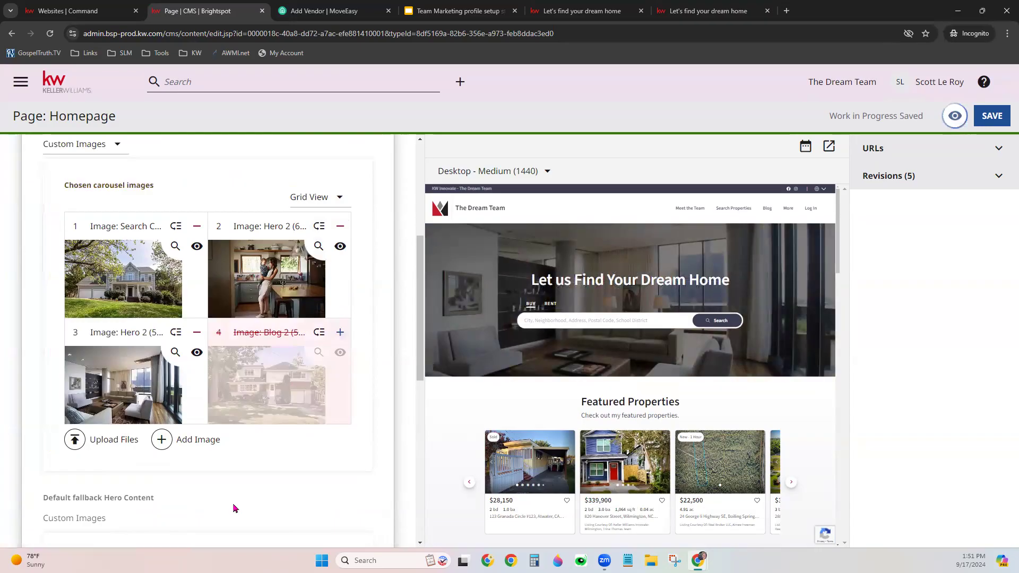
left_click_drag(178, 350, 206, 236)
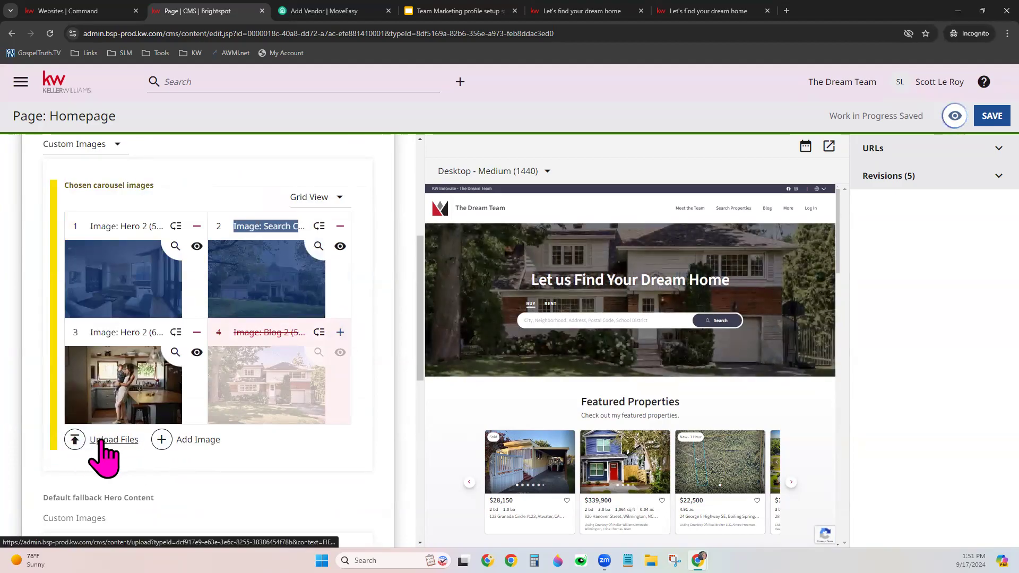
left_click(108, 441)
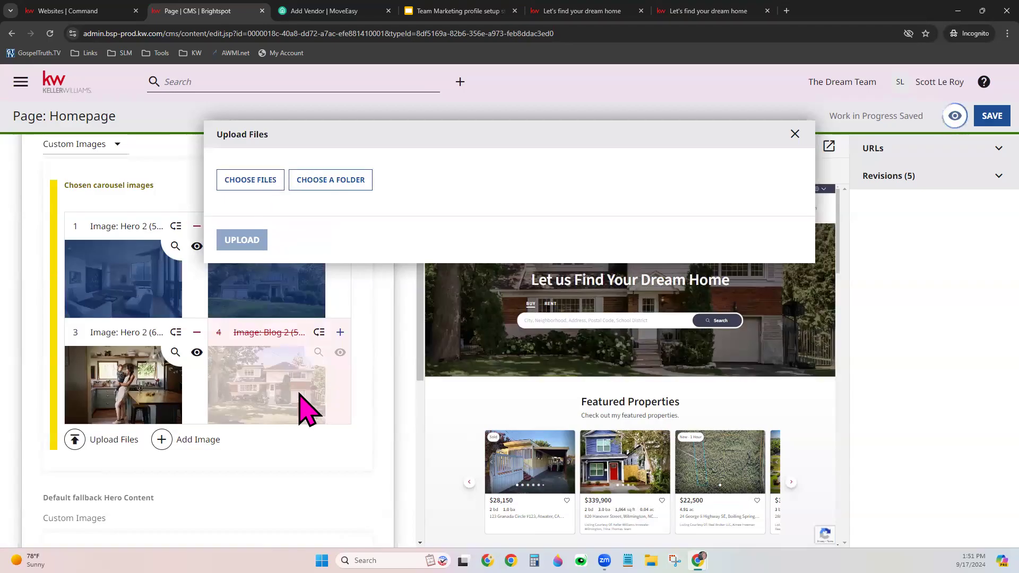
- Select the House 3 pool photo, then close the upload window and discard the unfinished upload
left_click(257, 181)
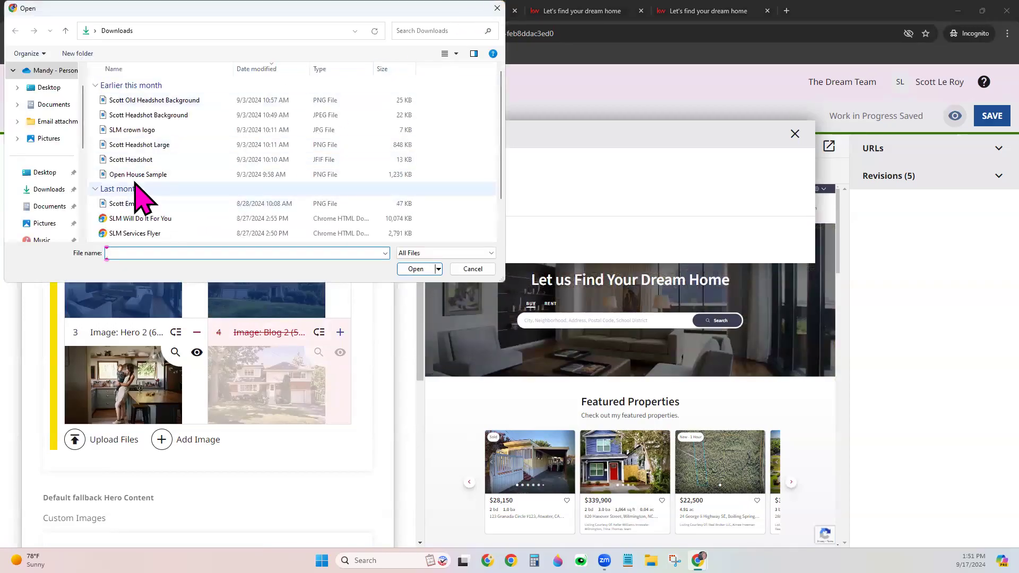
scroll(154, 199, "down", 1)
left_click(128, 234)
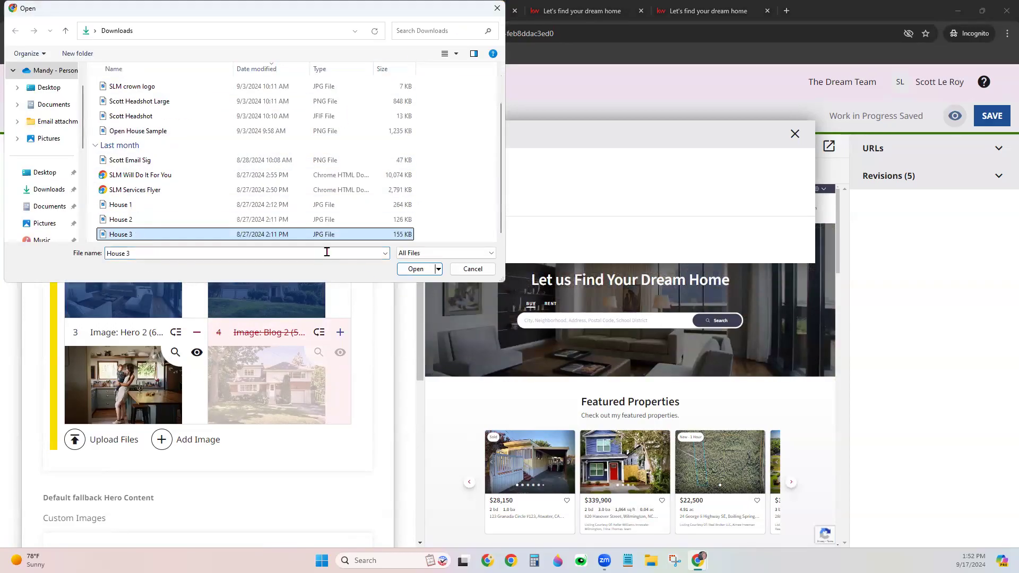
left_click(416, 268)
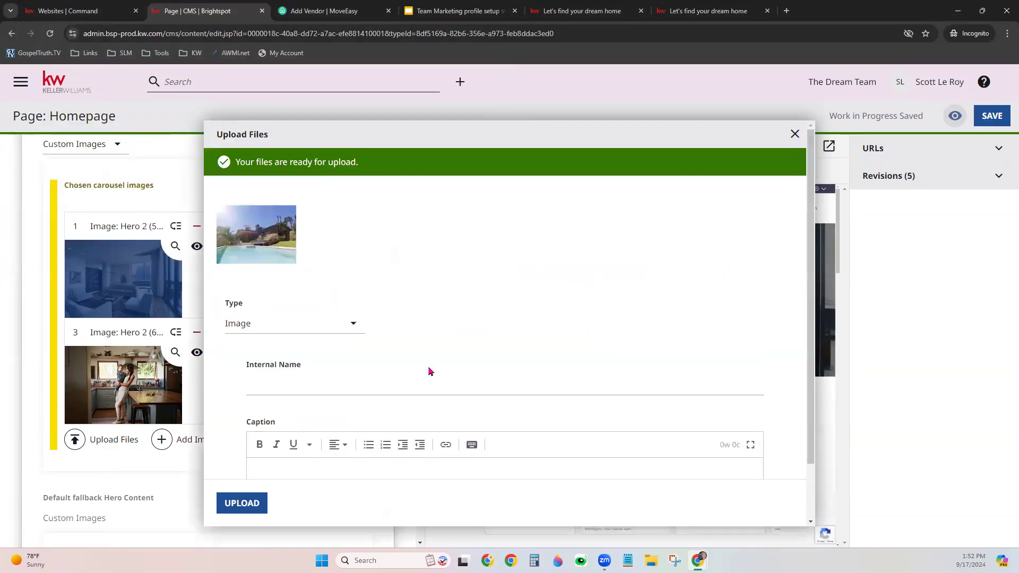
left_click(242, 504)
left_click(300, 461)
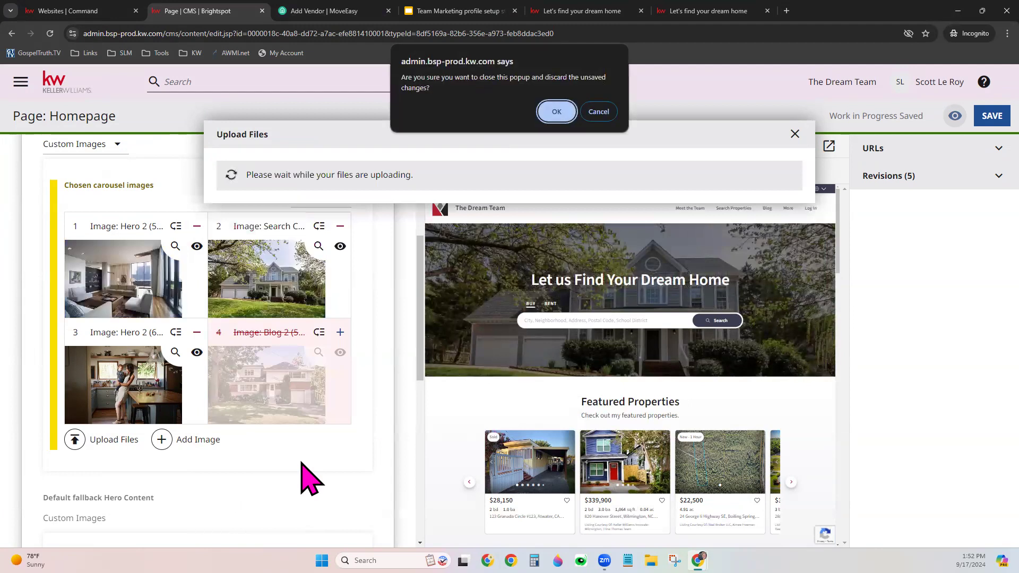
left_click(549, 114)
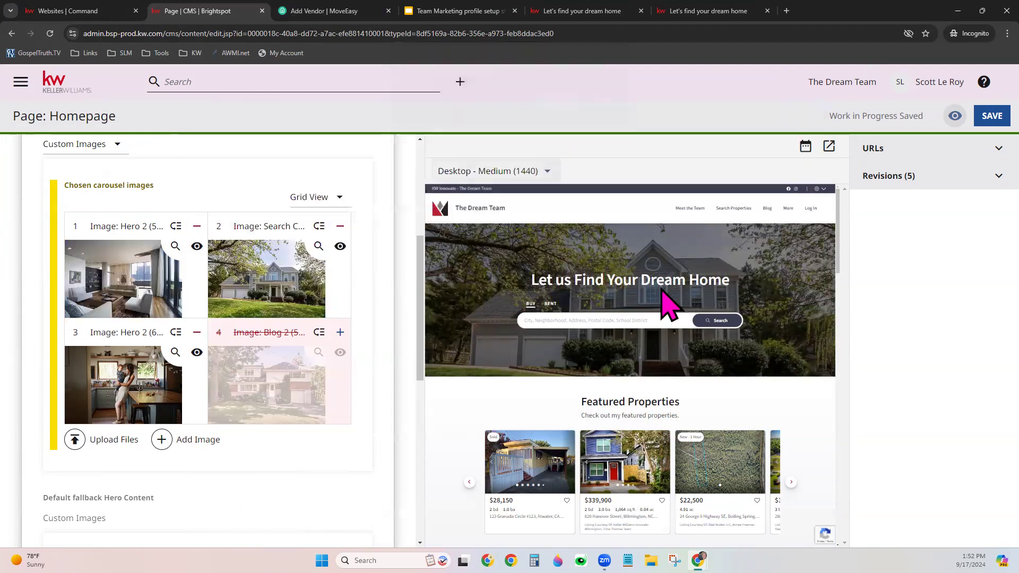
scroll(130, 459, "down", 1)
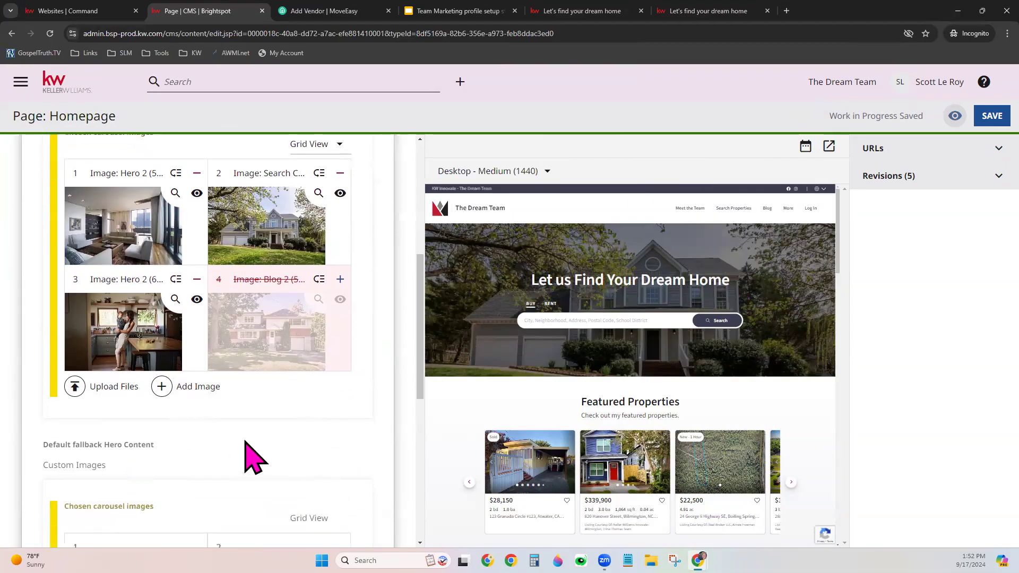
scroll(246, 451, "up", 1)
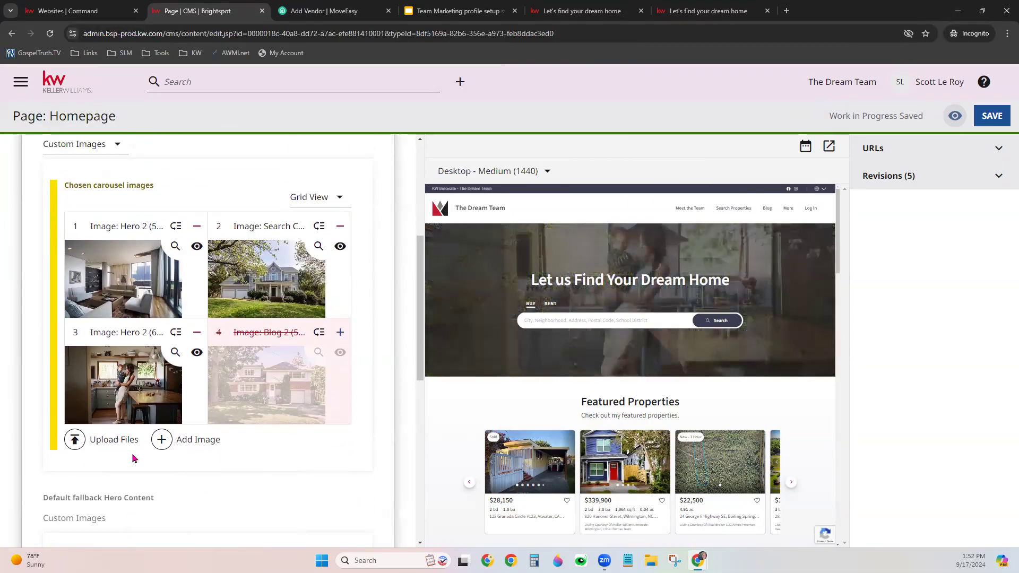
scroll(327, 465, "up", 2)
scroll(326, 465, "up", 1)
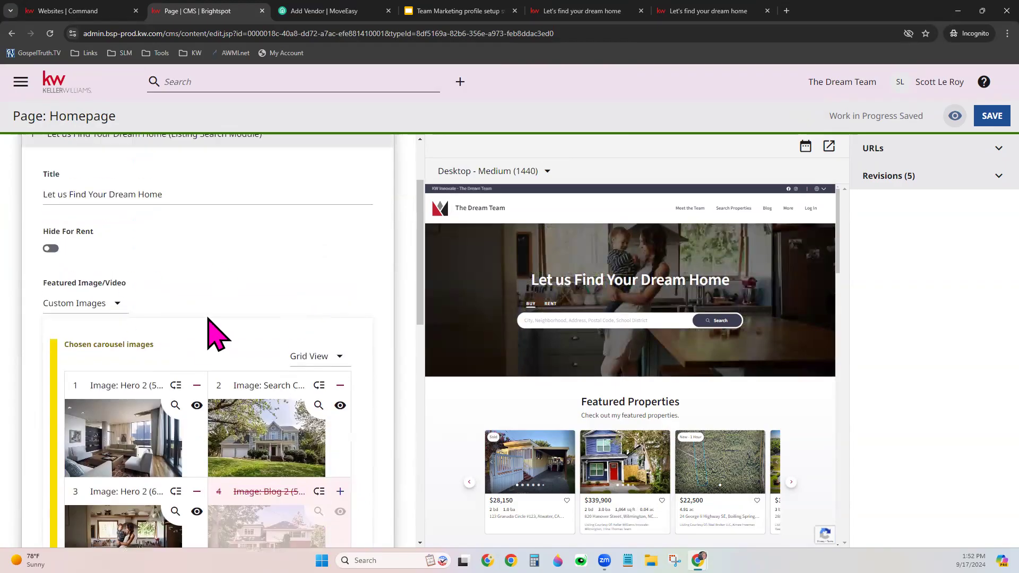
left_click(114, 307)
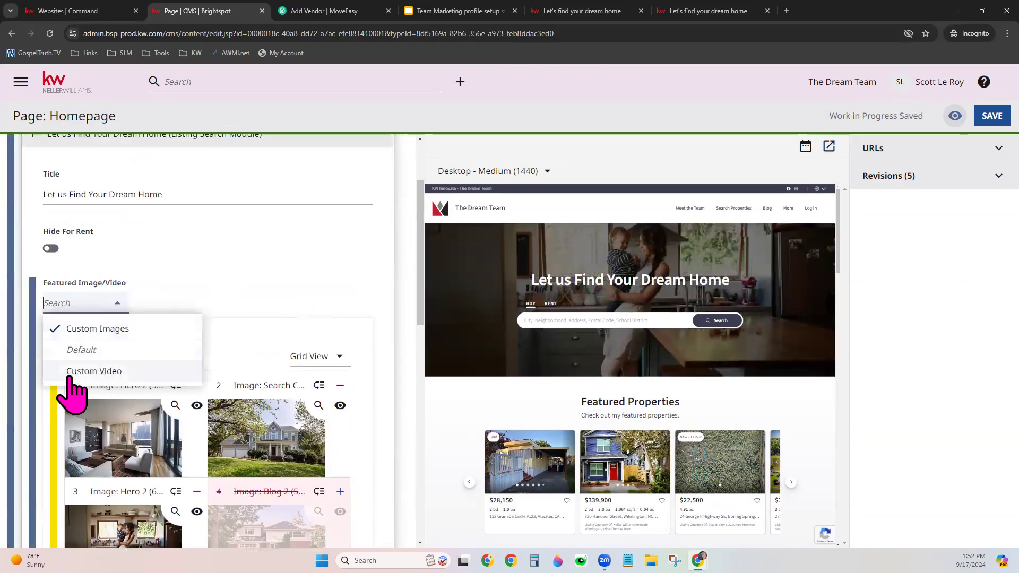
left_click(233, 303)
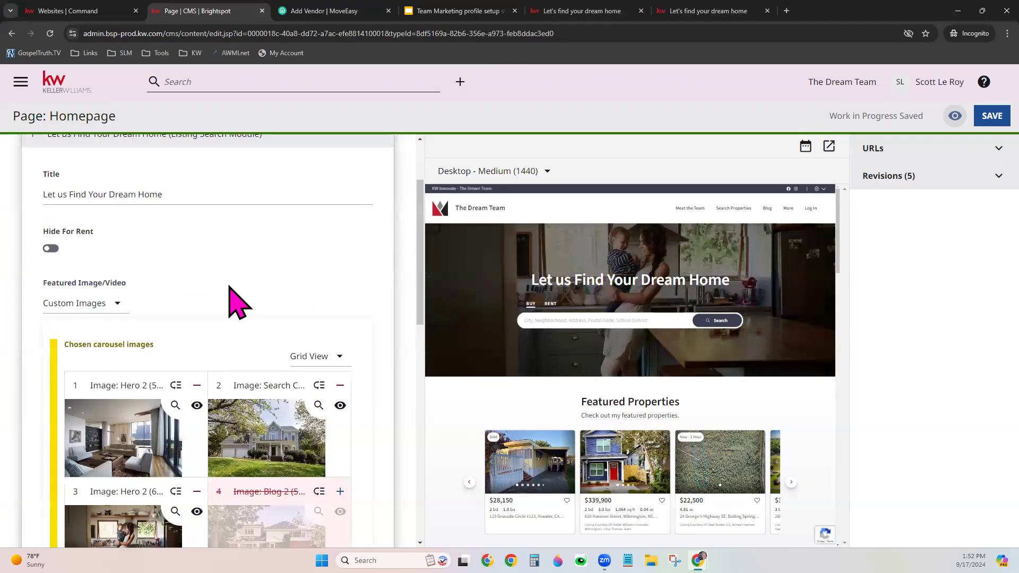
scroll(278, 254, "down", 3)
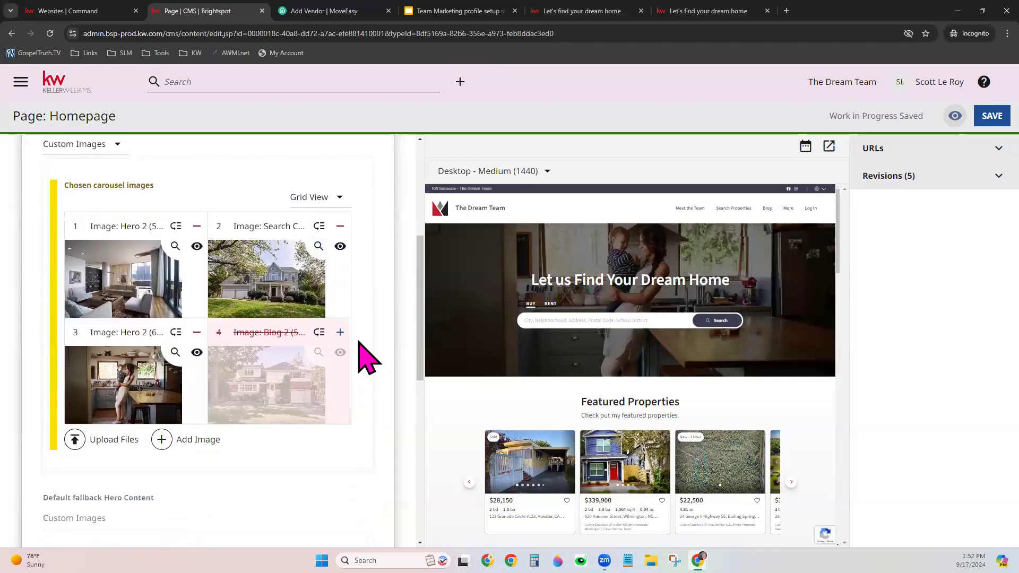
scroll(370, 345, "down", 1)
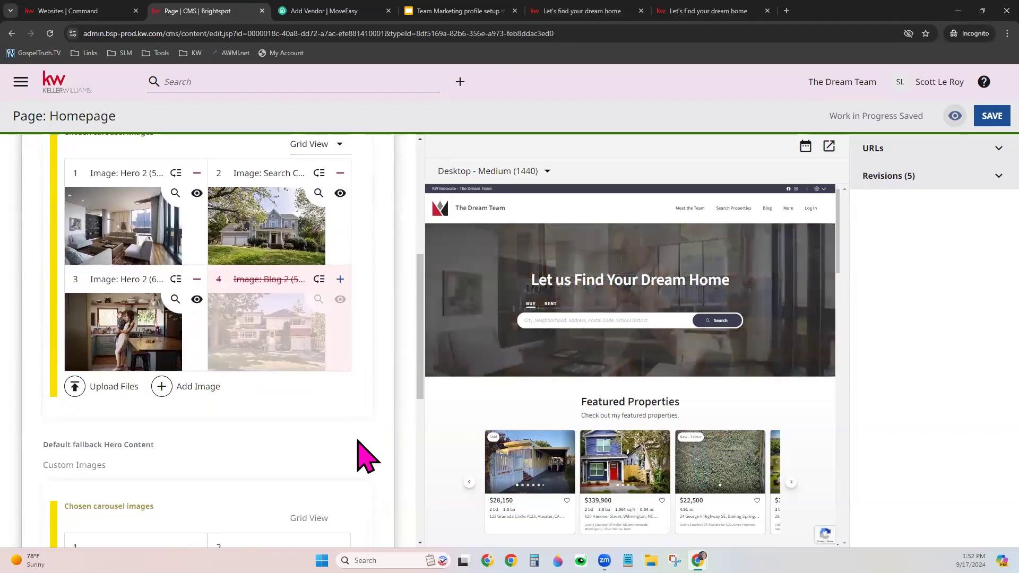
scroll(364, 455, "down", 4)
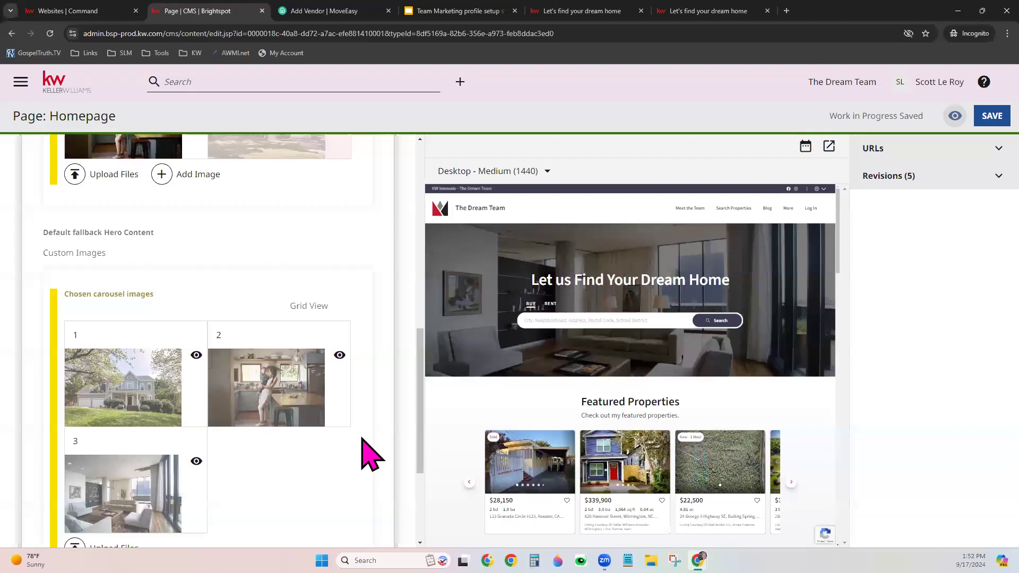
scroll(372, 454, "down", 2)
scroll(372, 455, "up", 1)
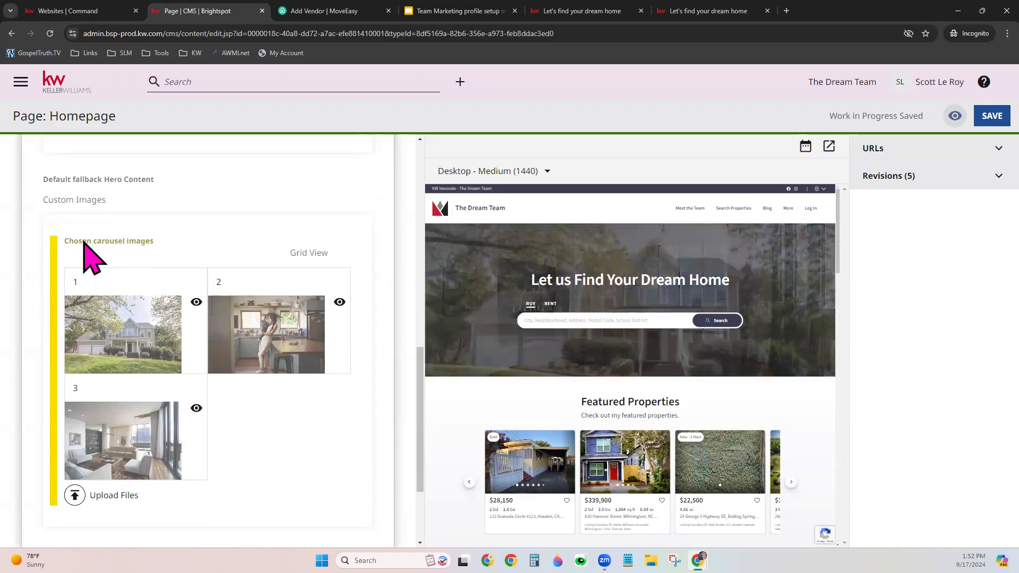
scroll(122, 287, "down", 1)
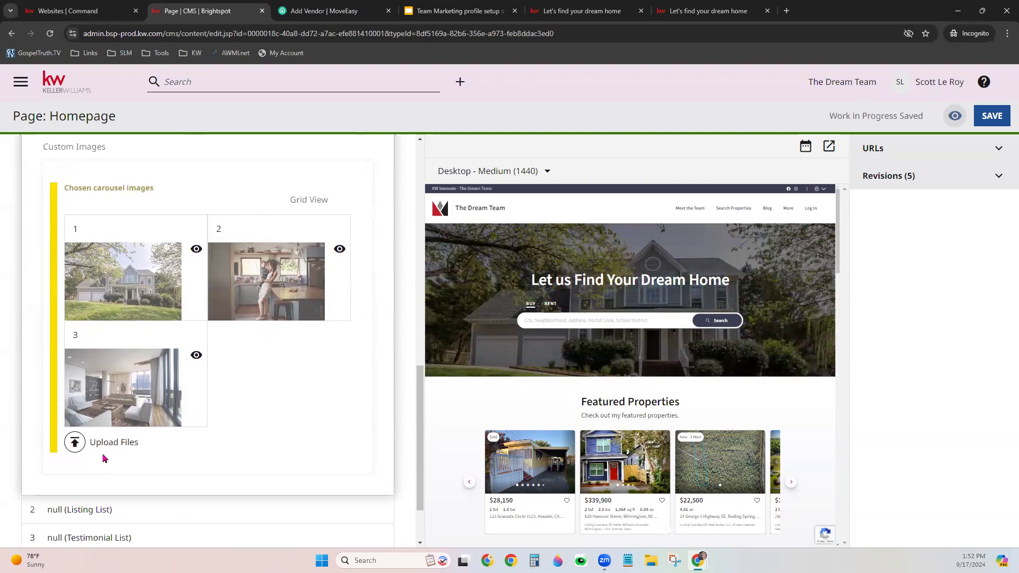
scroll(249, 469, "up", 1)
scroll(289, 500, "up", 5)
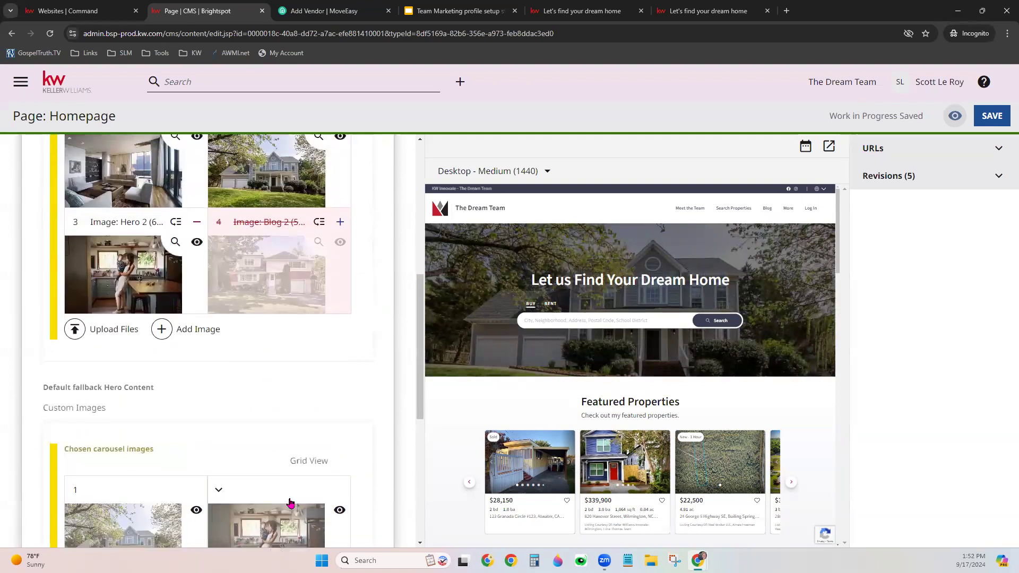
scroll(290, 503, "down", 4)
scroll(290, 503, "down", 4)
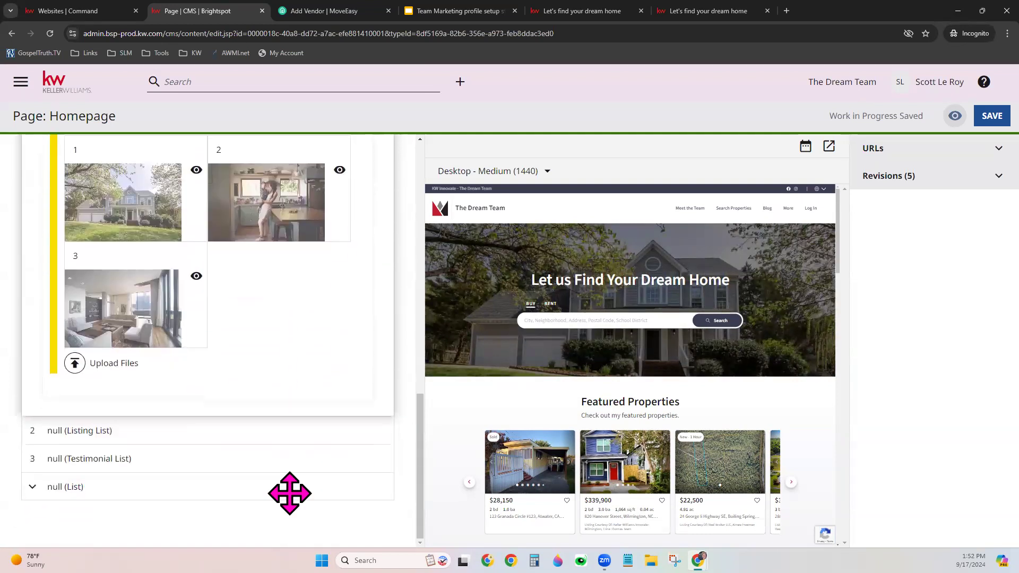
left_click(82, 430)
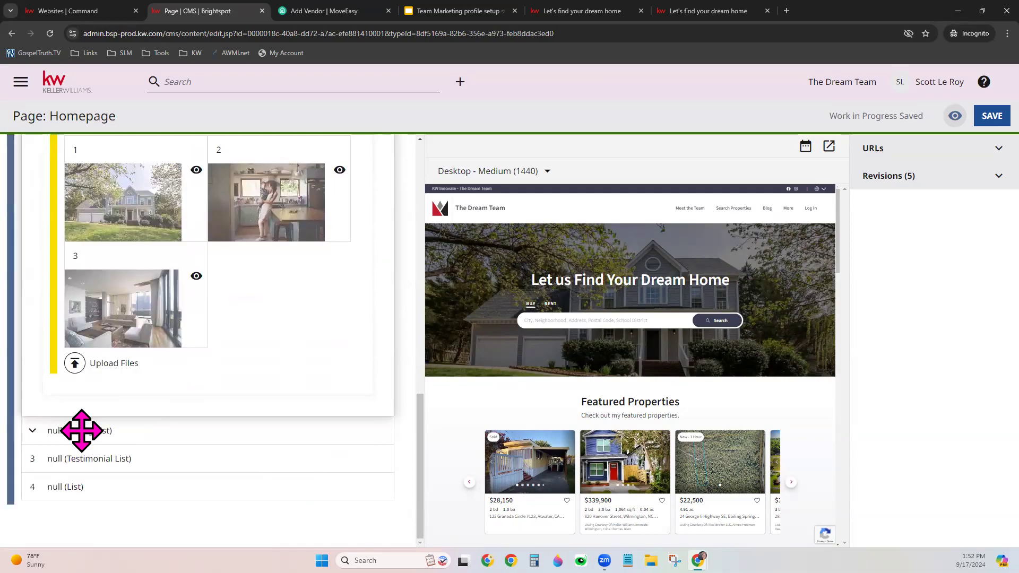
- Expand the Listing List module and keep Display Or Hide Module on Display (Default)
left_click(81, 431)
scroll(286, 486, "down", 4)
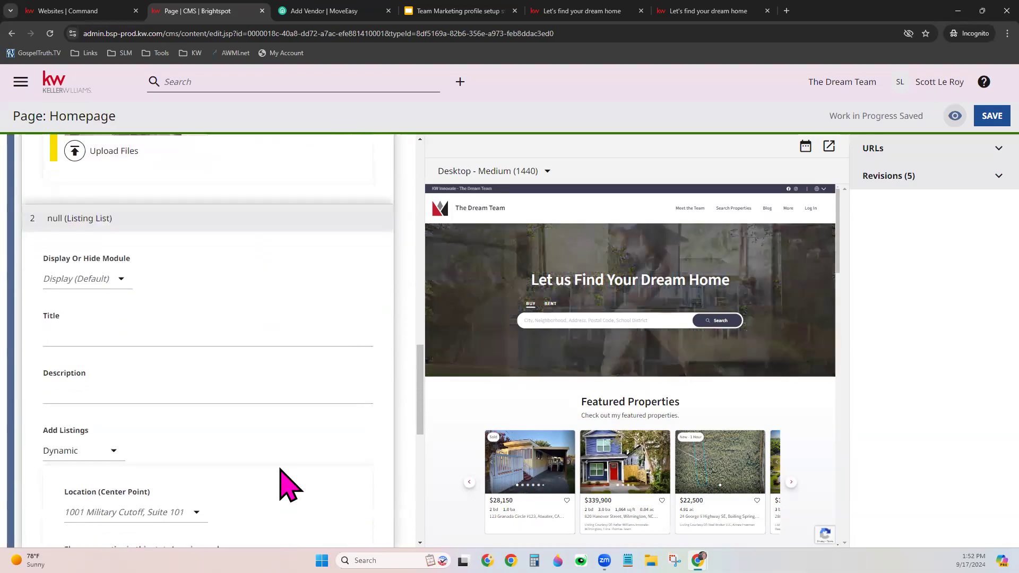
scroll(290, 486, "down", 2)
scroll(287, 483, "up", 1)
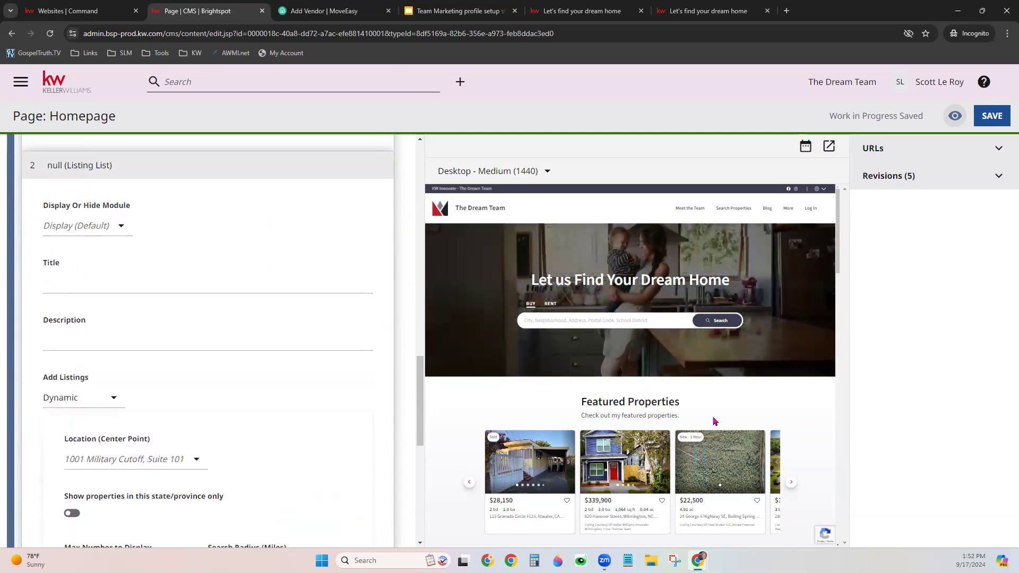
scroll(660, 338, "down", 2)
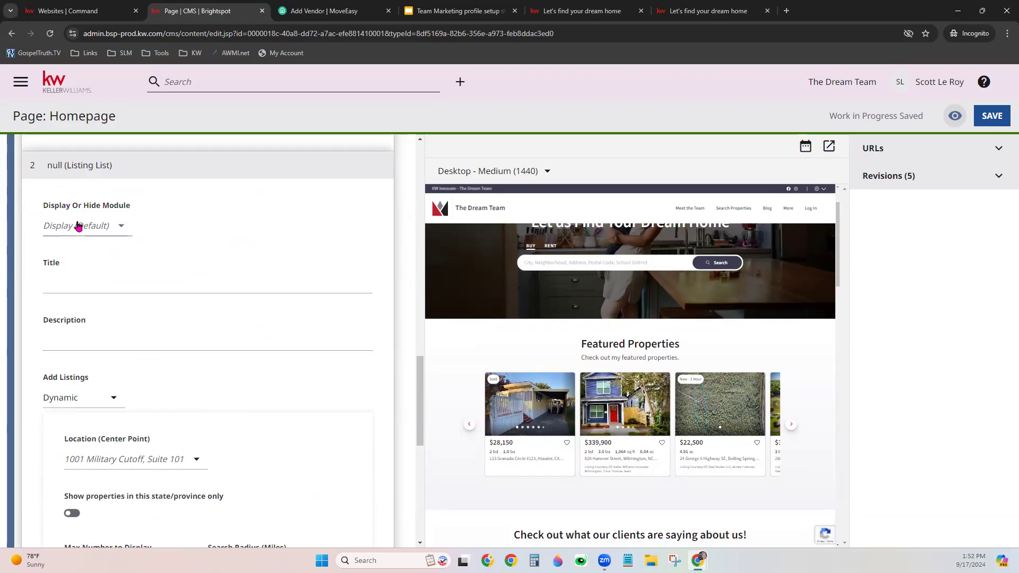
left_click(58, 233)
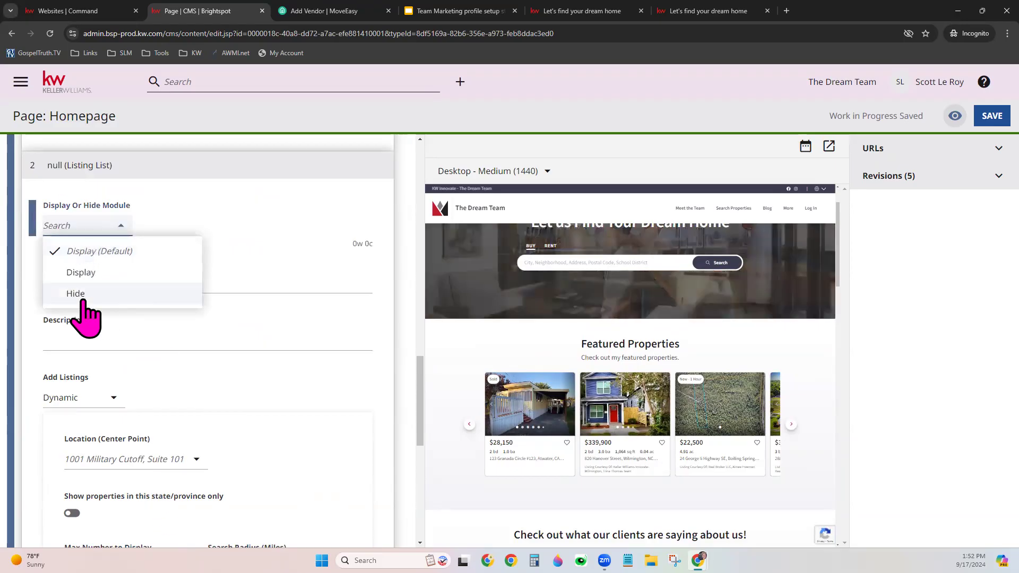
left_click(281, 210)
scroll(255, 371, "down", 2)
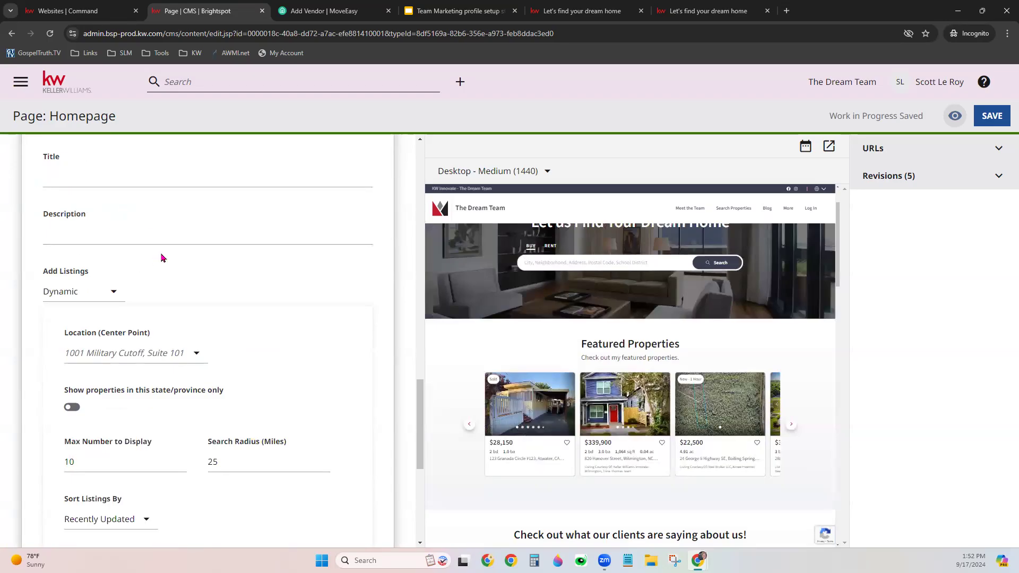
scroll(190, 273, "down", 2)
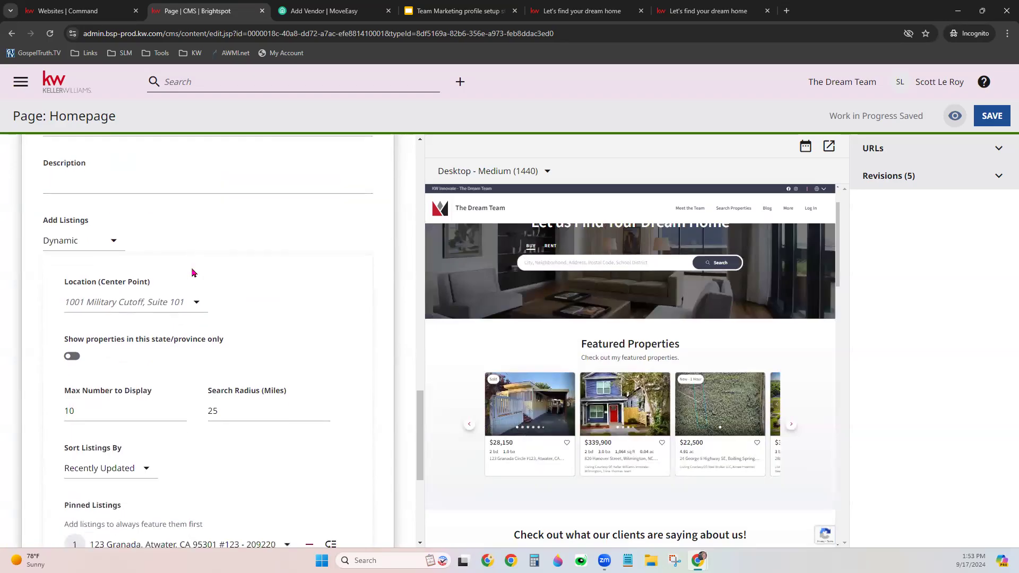
- Switch Add Listings to Basic and pin the 123 N Main St, Reading listing
left_click(78, 189)
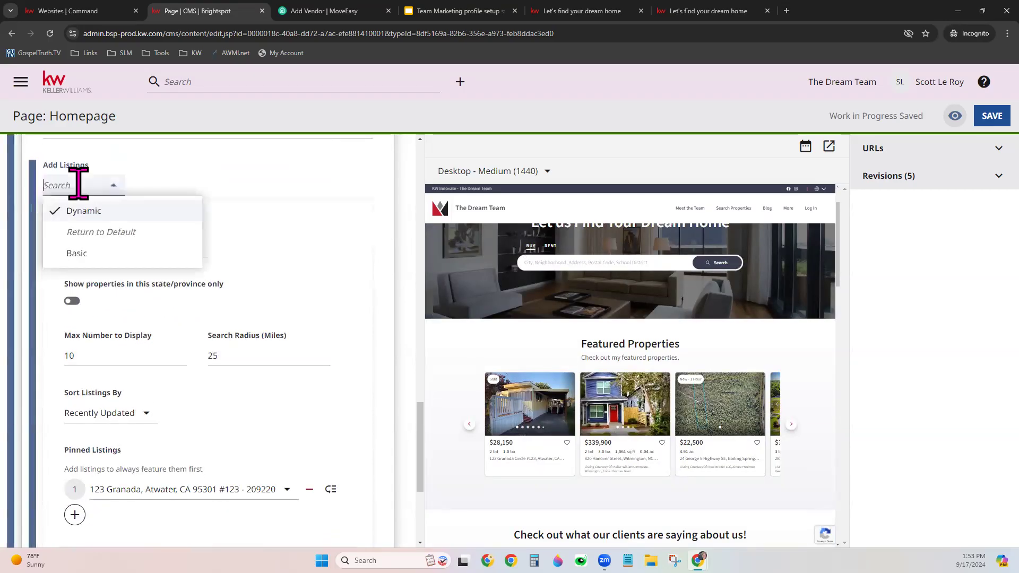
left_click(100, 255)
scroll(382, 329, "down", 2)
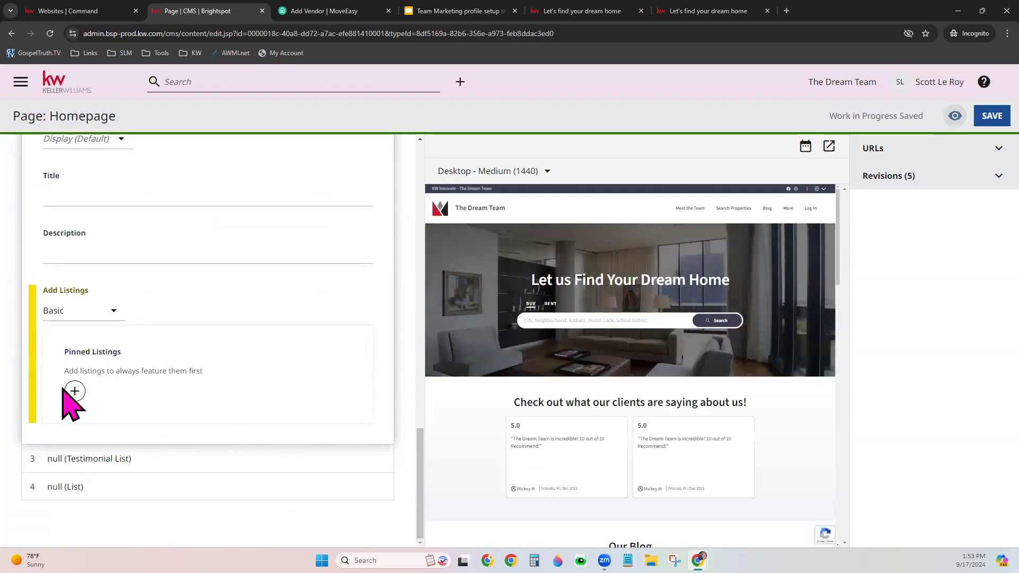
left_click(74, 392)
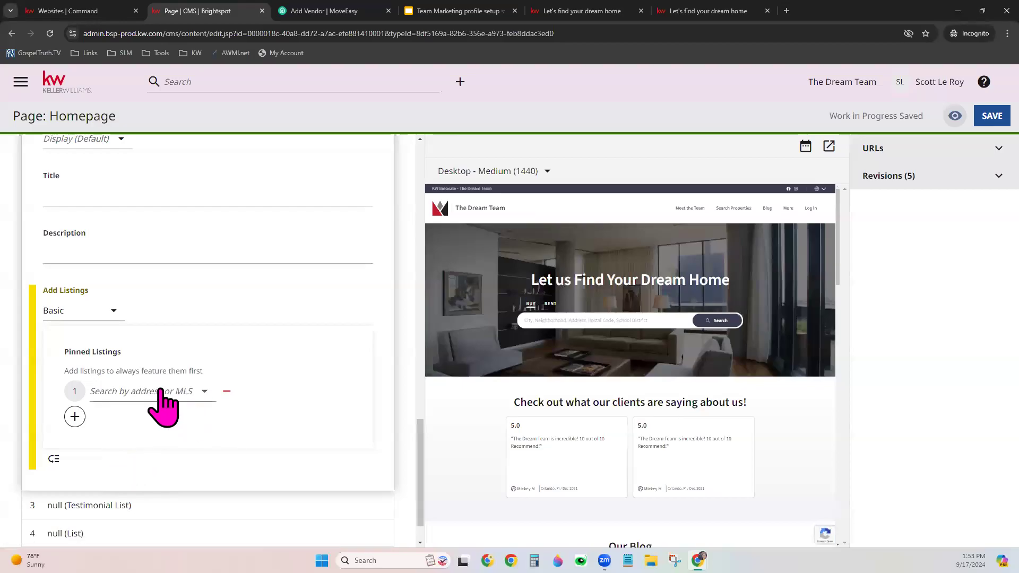
left_click(168, 393)
type("123")
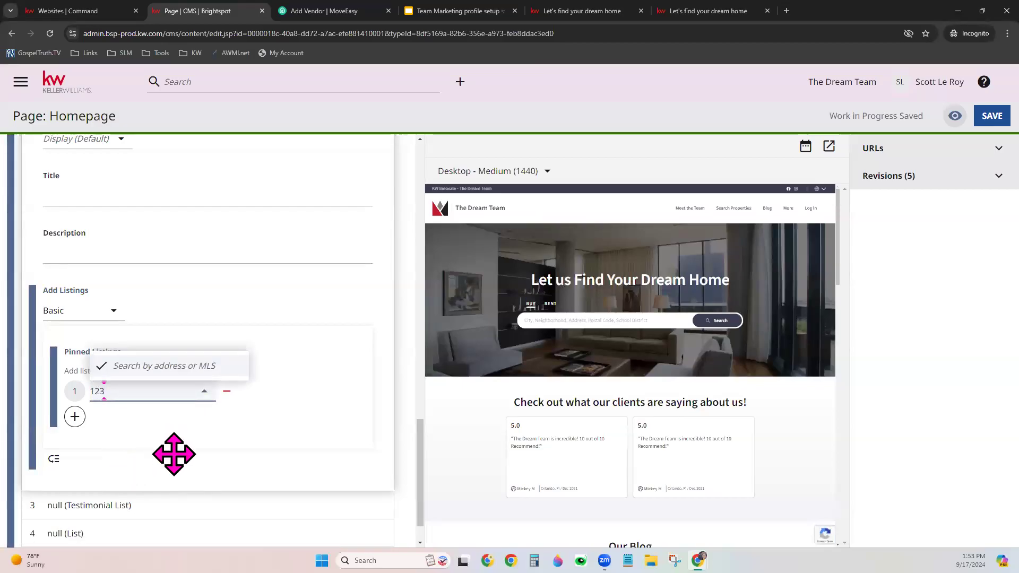
type(" Main St")
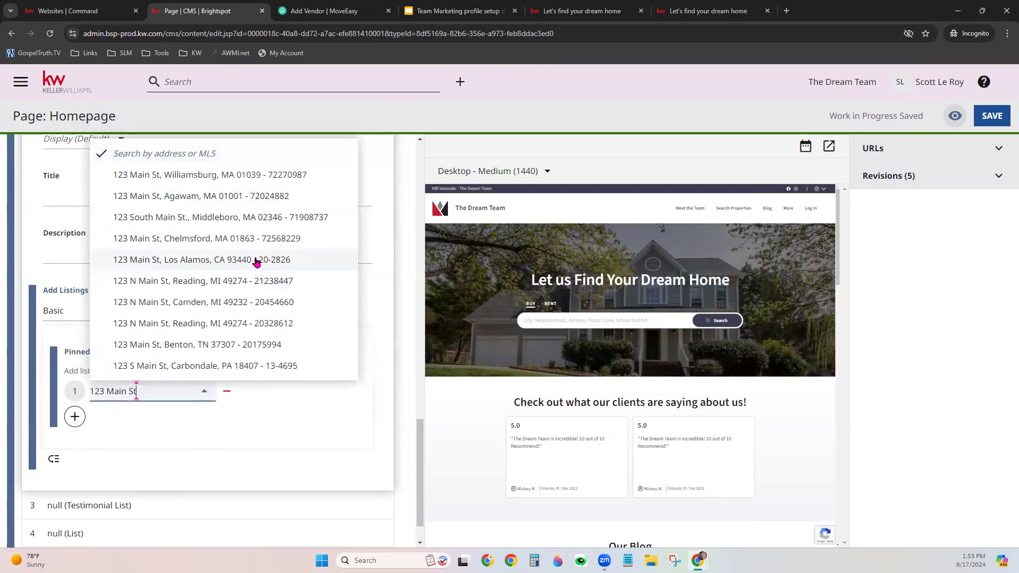
left_click(281, 280)
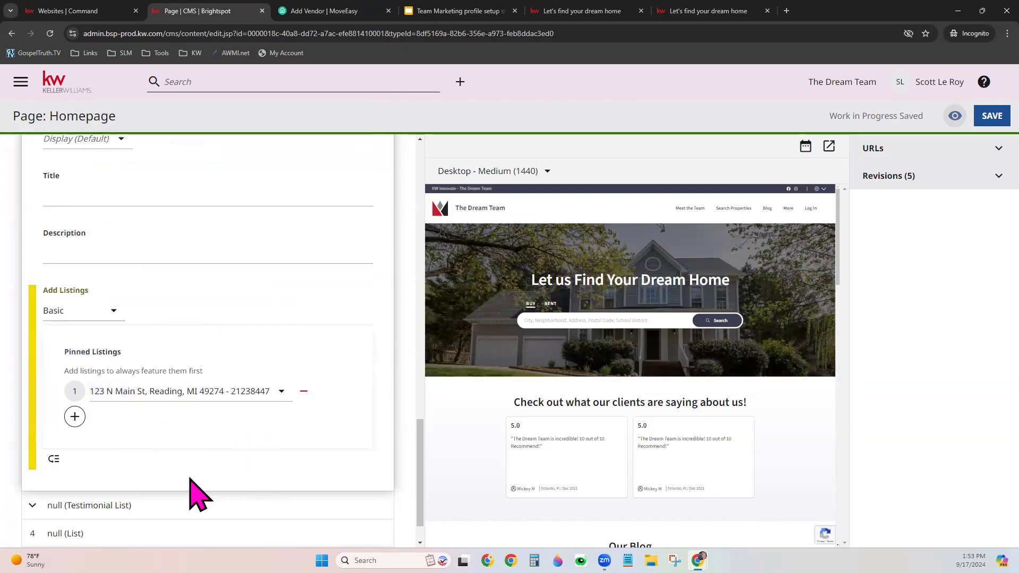
- Pin the 4695 Fake Rd, York, PA listing as the second featured property
left_click(80, 424)
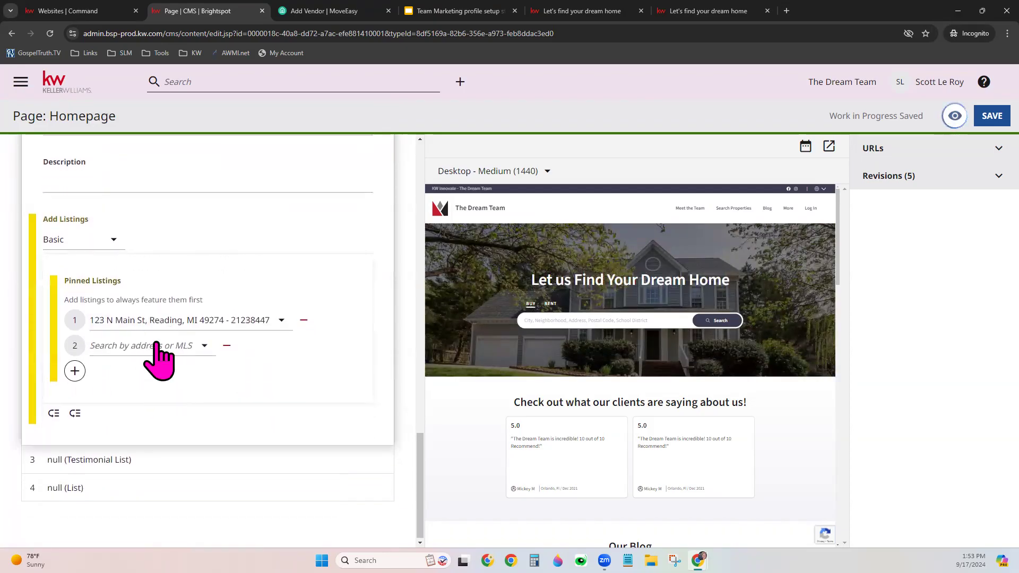
left_click(156, 344)
type("123 Fake")
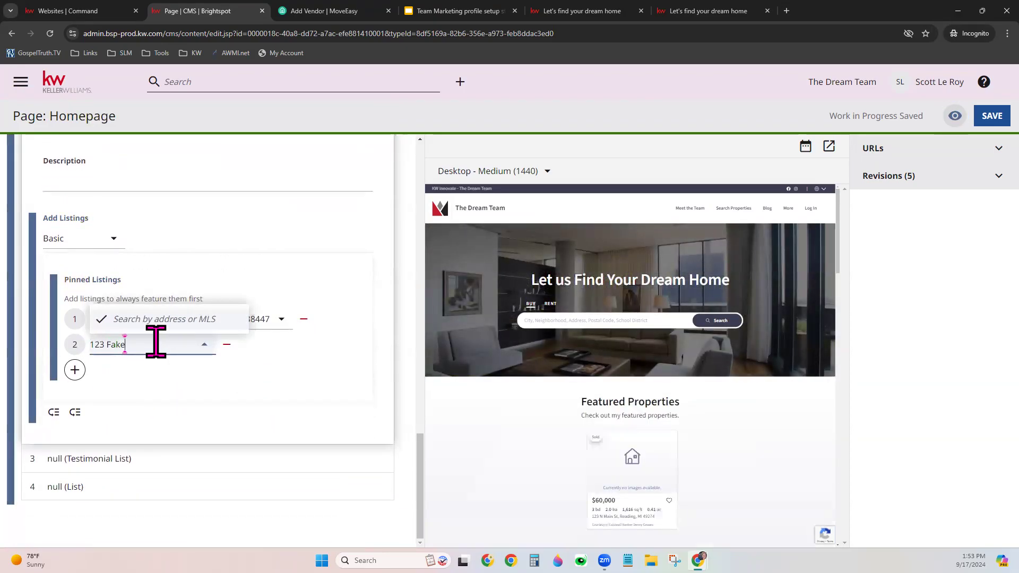
type(" St")
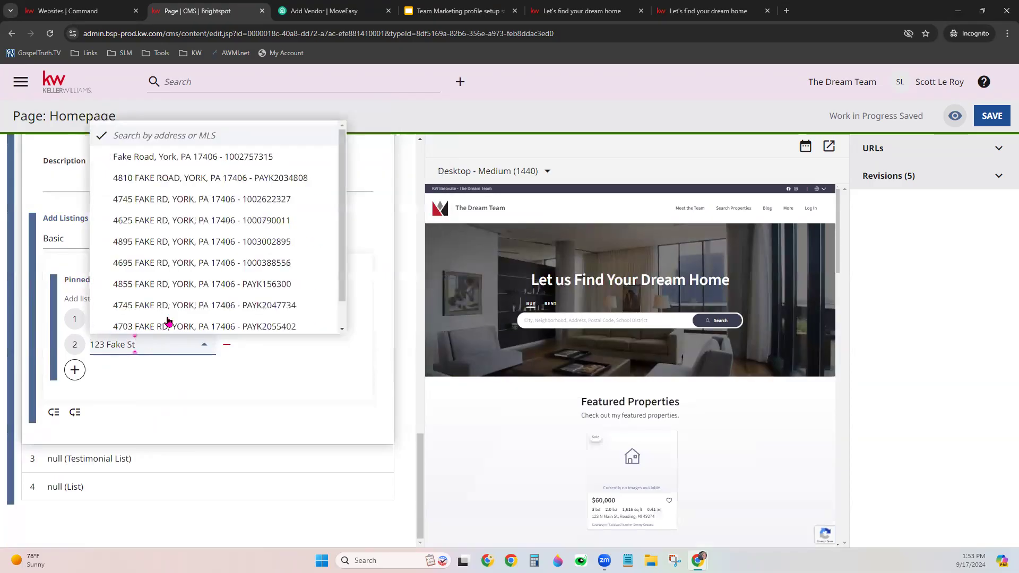
left_click(148, 266)
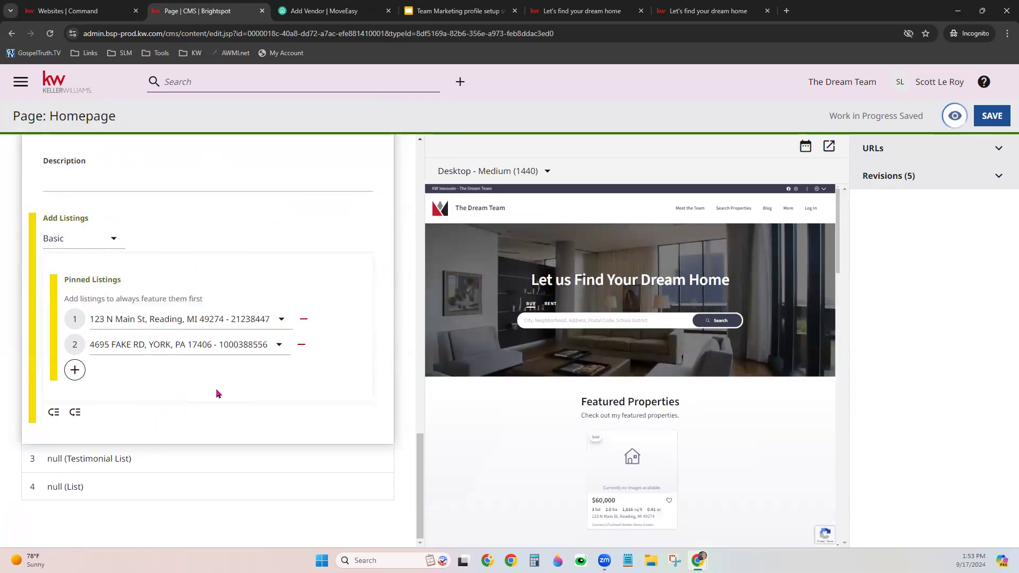
left_click(89, 239)
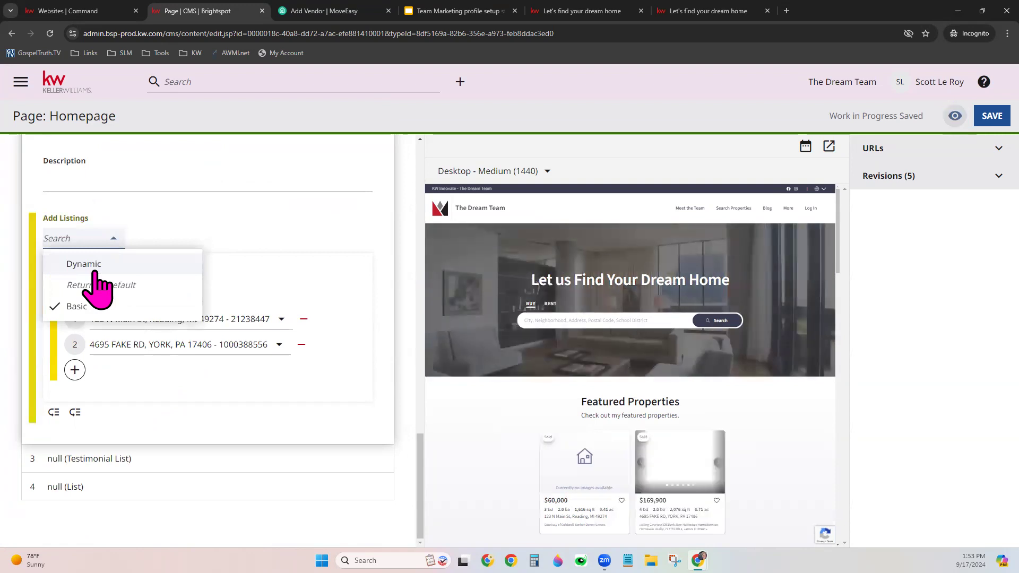
- Switch Add Listings to Dynamic and leave the state-only restriction turned off
left_click(94, 268)
scroll(340, 380, "down", 2)
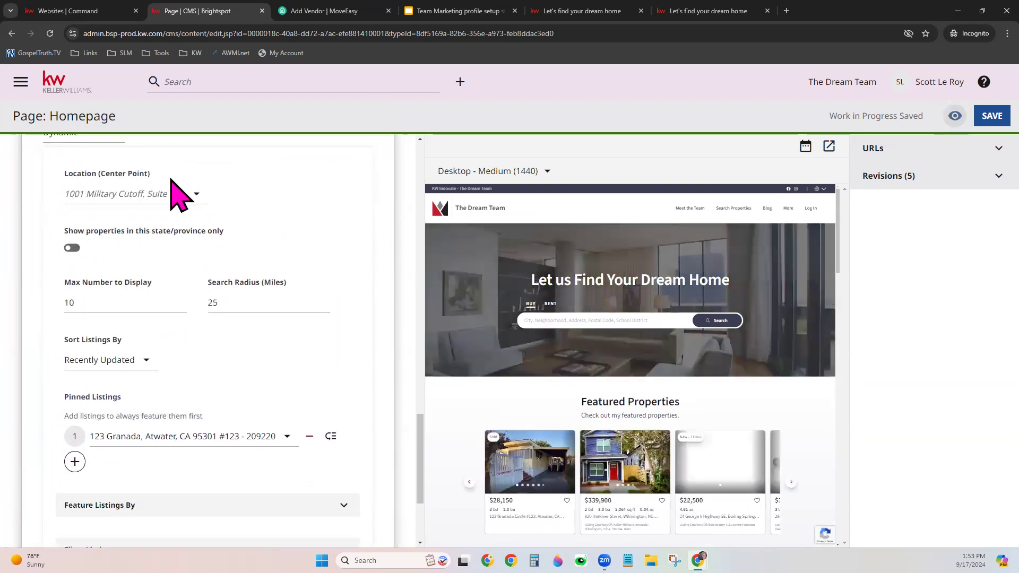
left_click(72, 247)
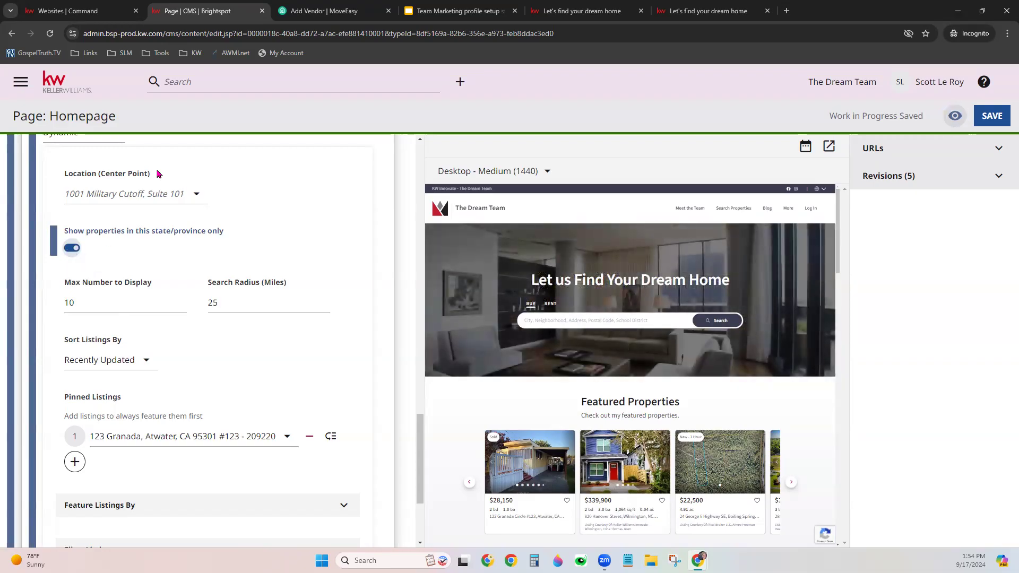
left_click(76, 256)
scroll(282, 345, "down", 2)
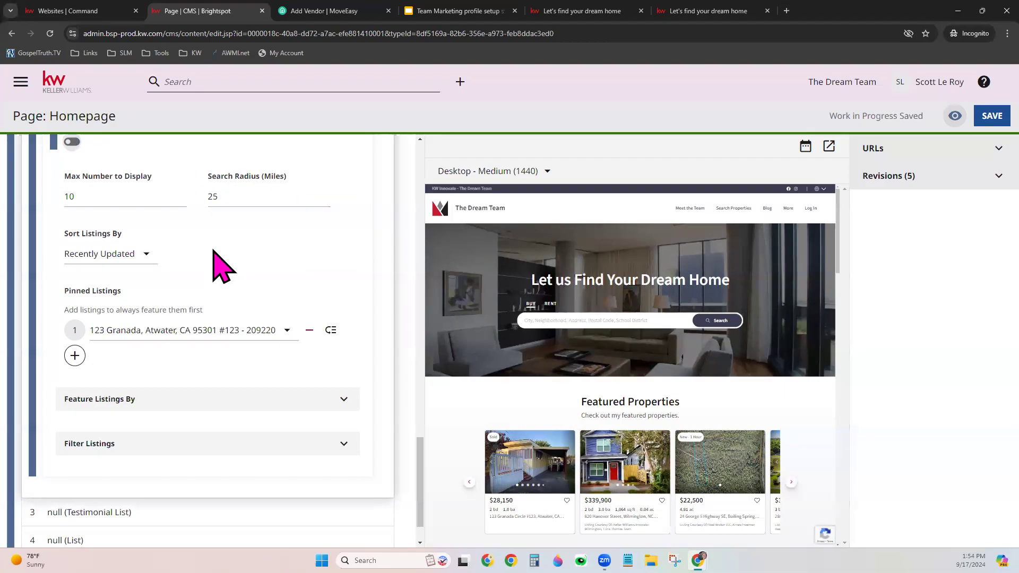
scroll(218, 255, "down", 1)
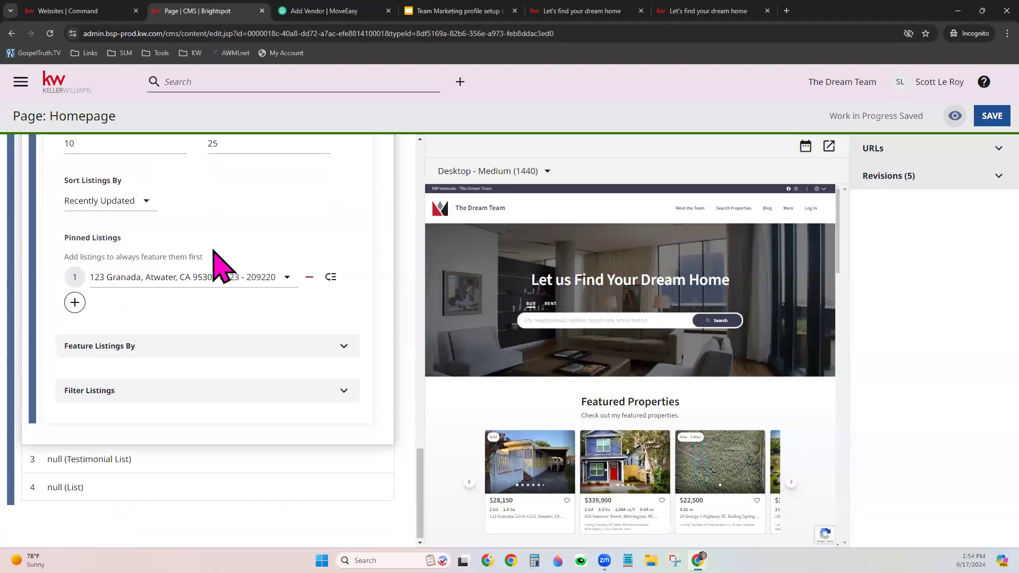
- Keep the dynamic listing feed sorted by Recently Updated
left_click(111, 201)
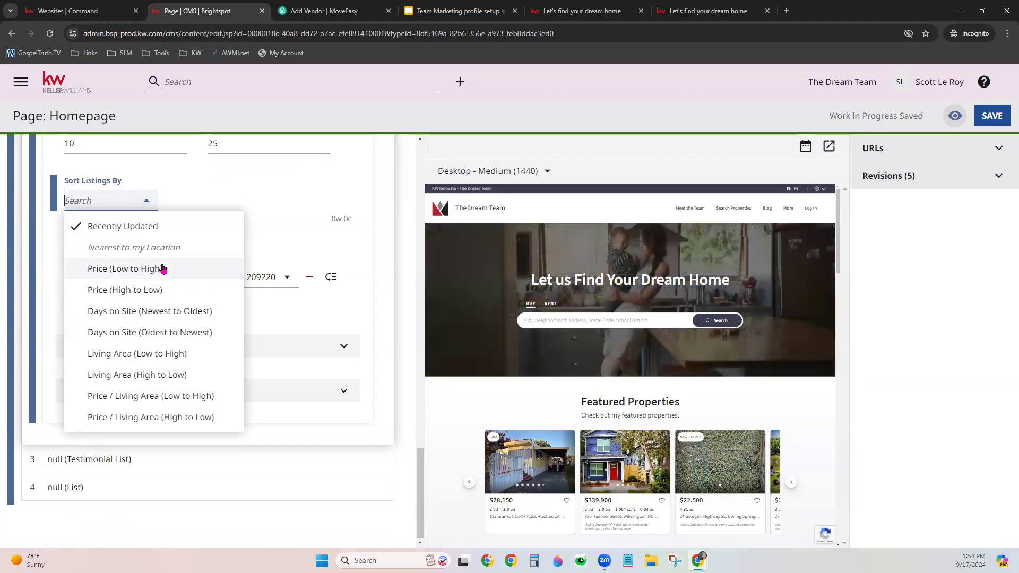
left_click(248, 198)
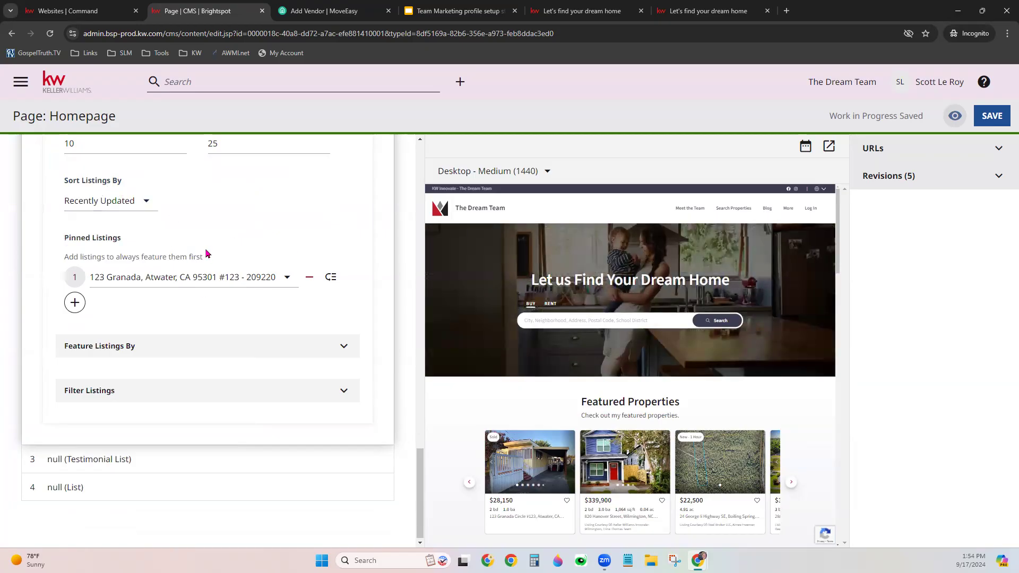
left_click_drag(66, 241, 122, 245)
scroll(182, 317, "up", 3)
scroll(182, 317, "up", 1)
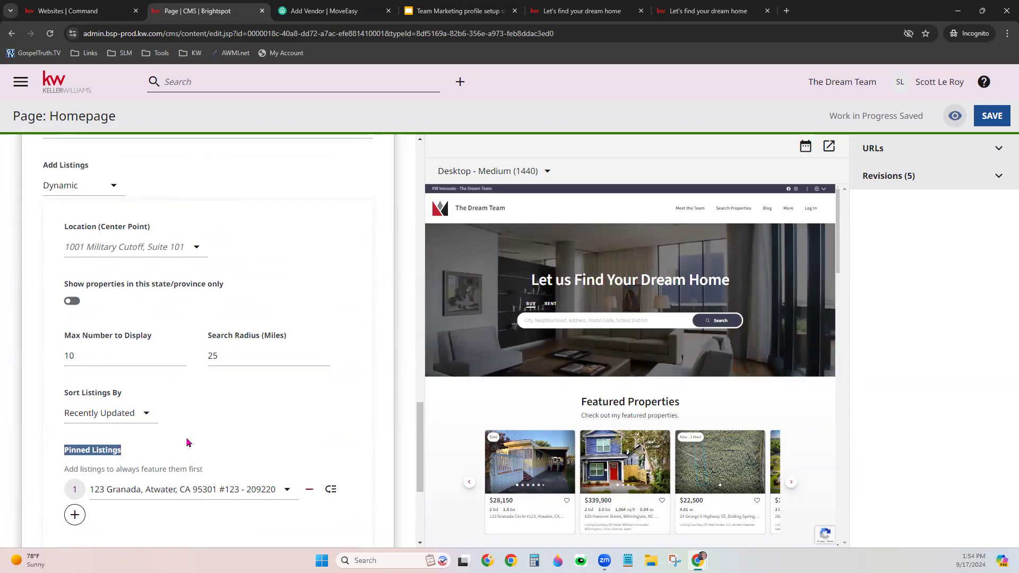
scroll(233, 403, "down", 2)
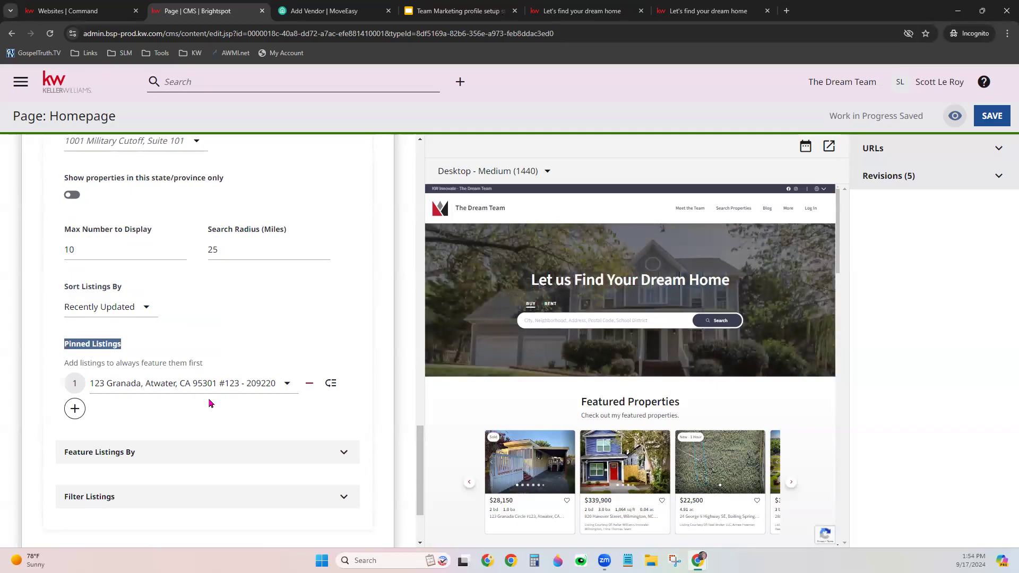
scroll(210, 403, "down", 1)
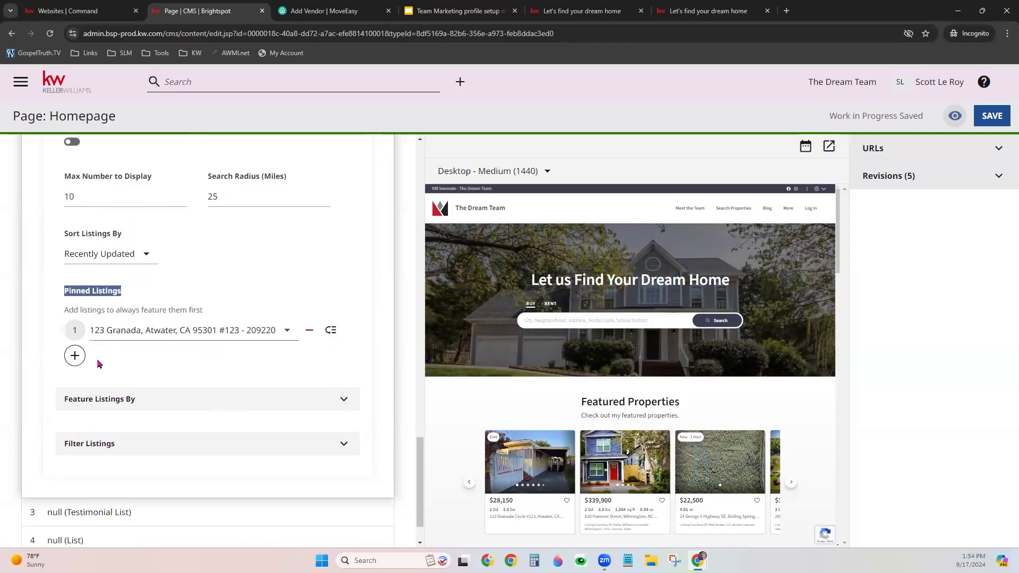
- Search '123 Mai' and pin the Agawam, MA listing as the second pinned property
left_click(75, 360)
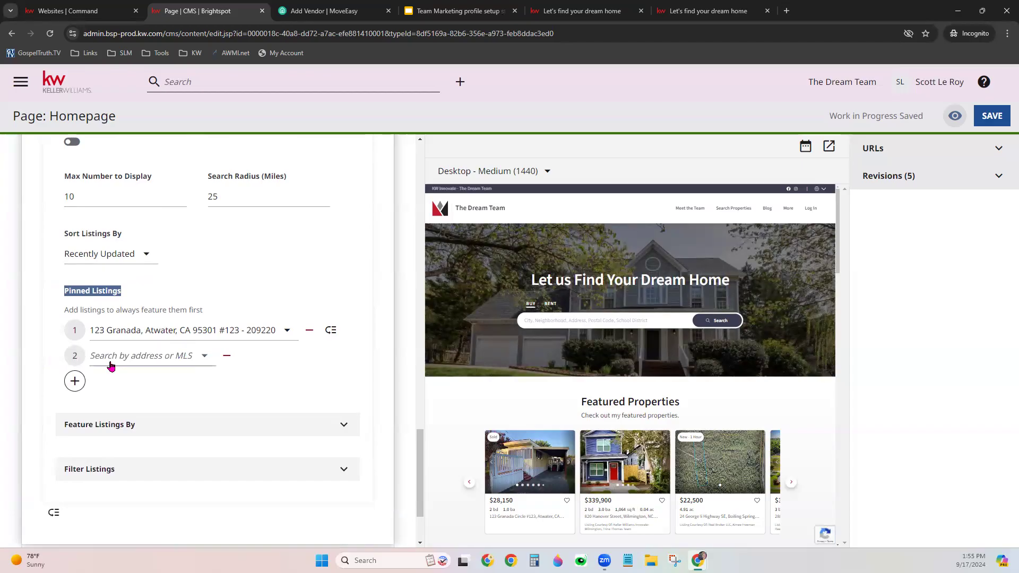
left_click(111, 365)
type("123 Main St")
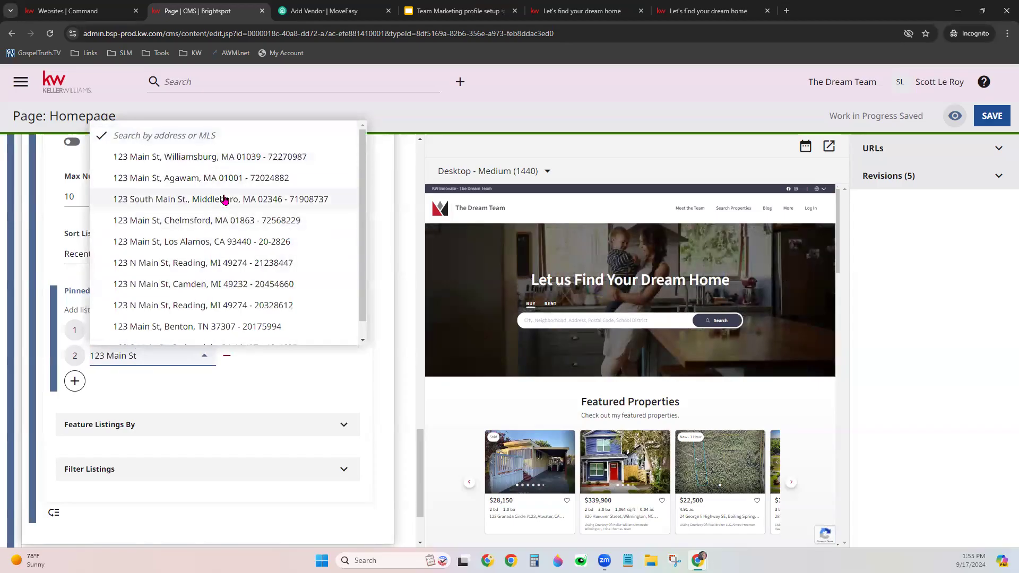
left_click(227, 178)
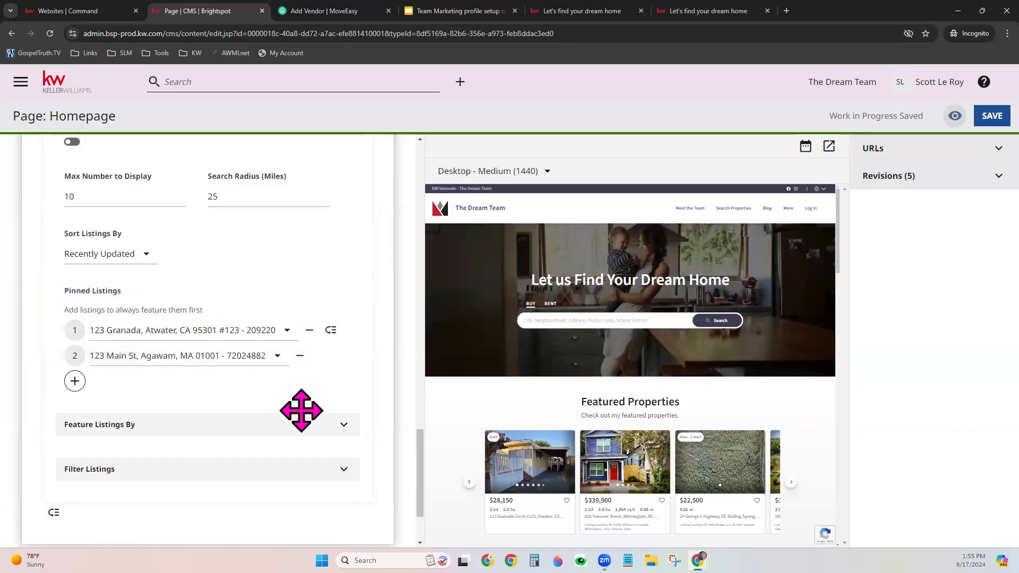
- Expand the Feature Listings By options
scroll(100, 401, "down", 2)
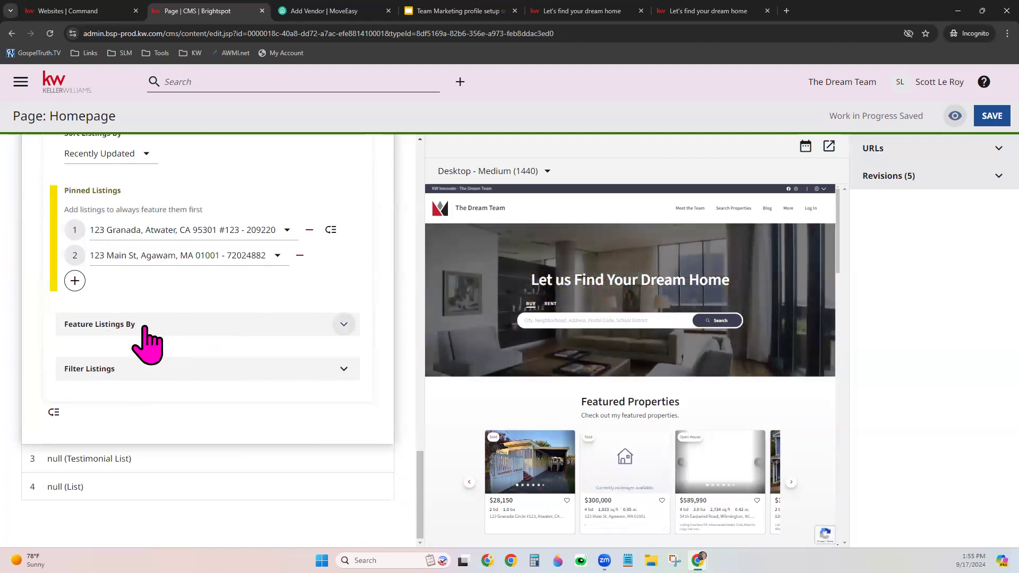
left_click(148, 345)
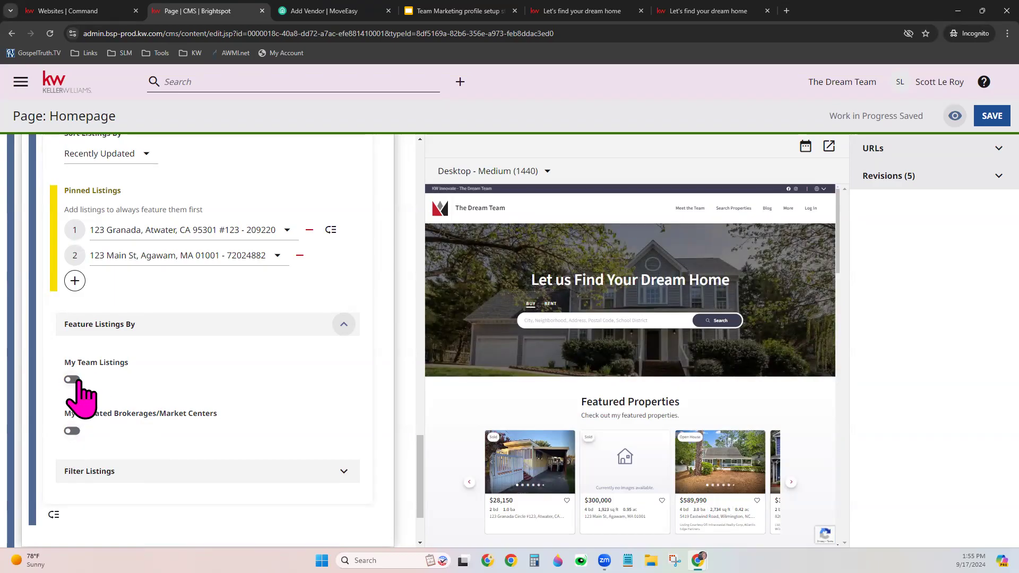
scroll(183, 427, "down", 1)
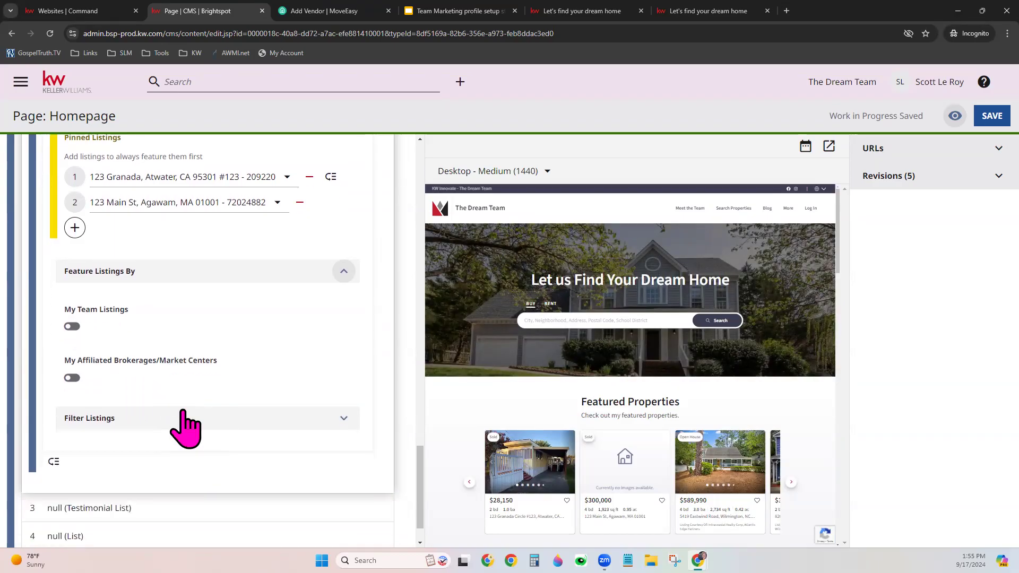
scroll(182, 413, "down", 1)
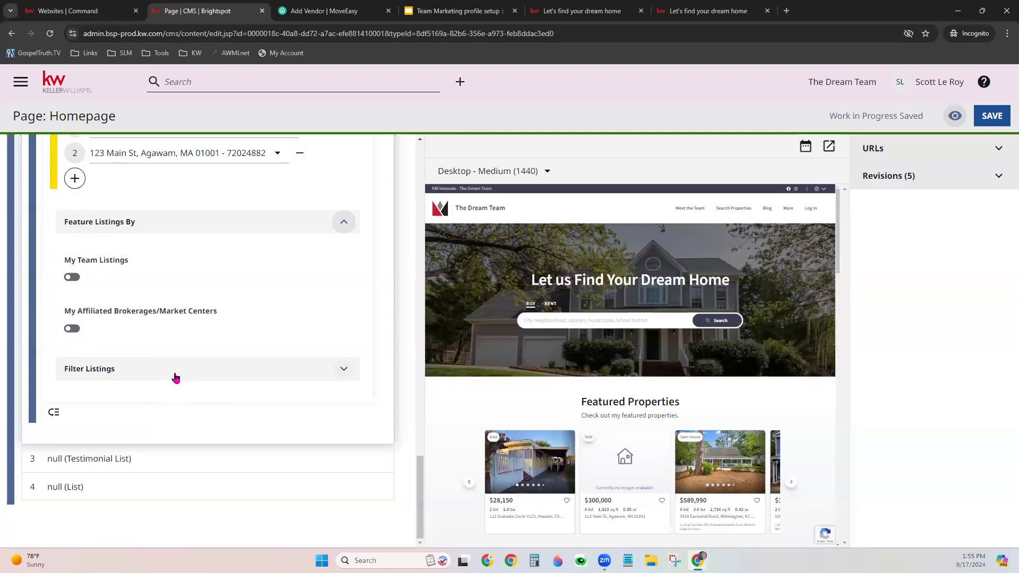
- Expand Filter Listings, keeping categories Sale, Active and property types Houses, Lots/Land
left_click(99, 374)
scroll(305, 486, "down", 2)
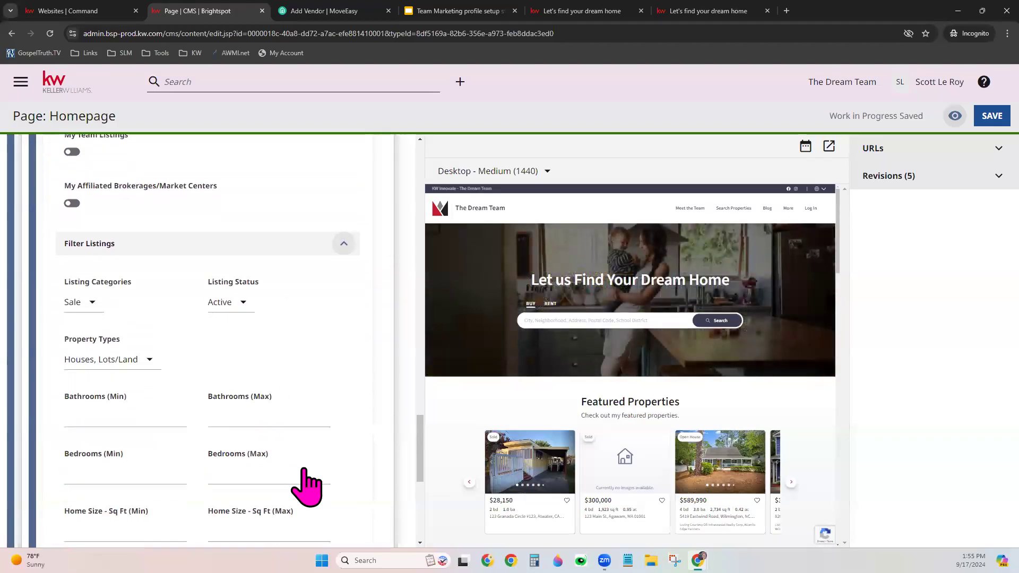
scroll(306, 485, "down", 2)
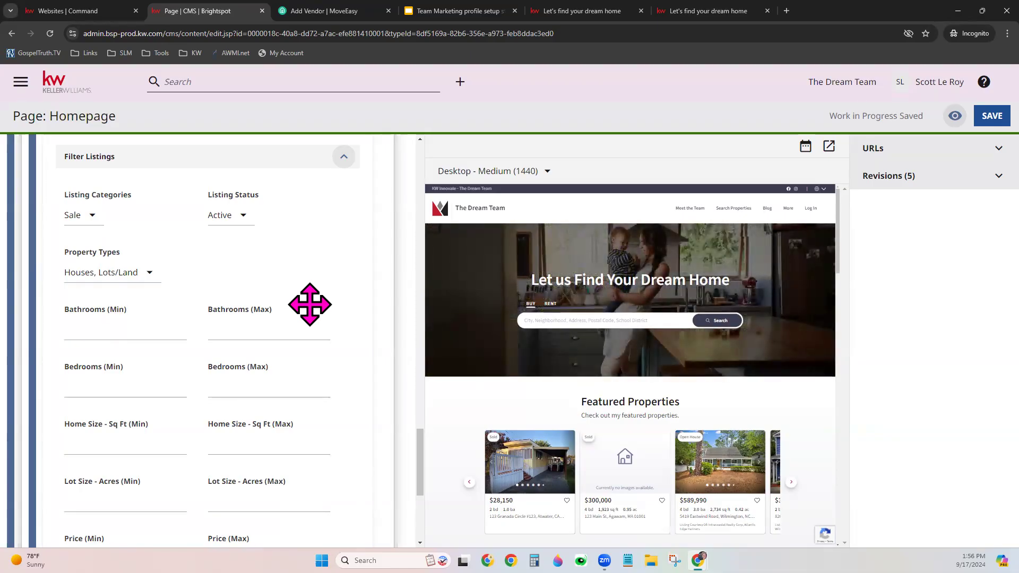
left_click(86, 217)
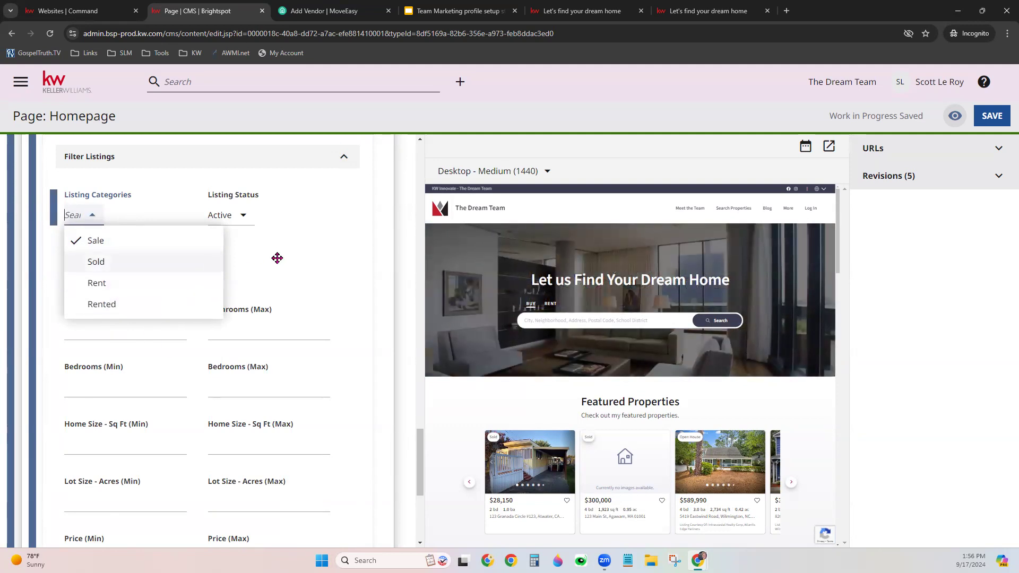
left_click(276, 257)
left_click(129, 275)
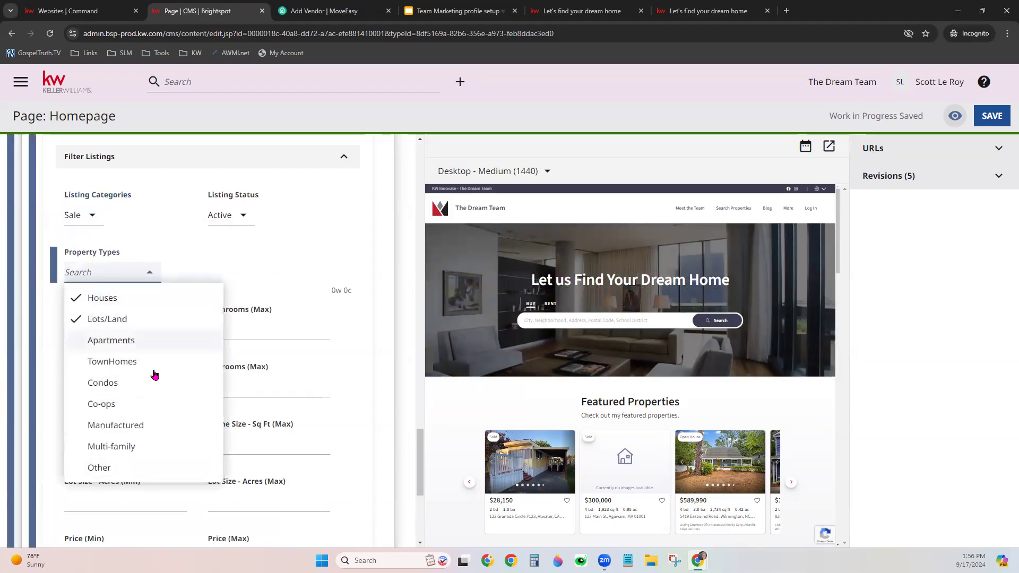
left_click(282, 246)
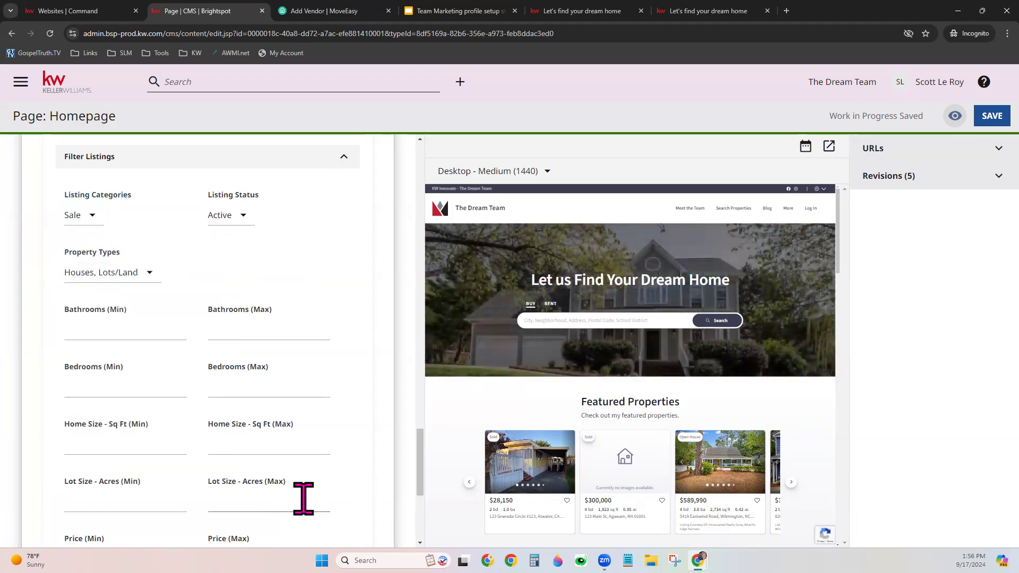
scroll(315, 472, "down", 2)
scroll(314, 469, "down", 3)
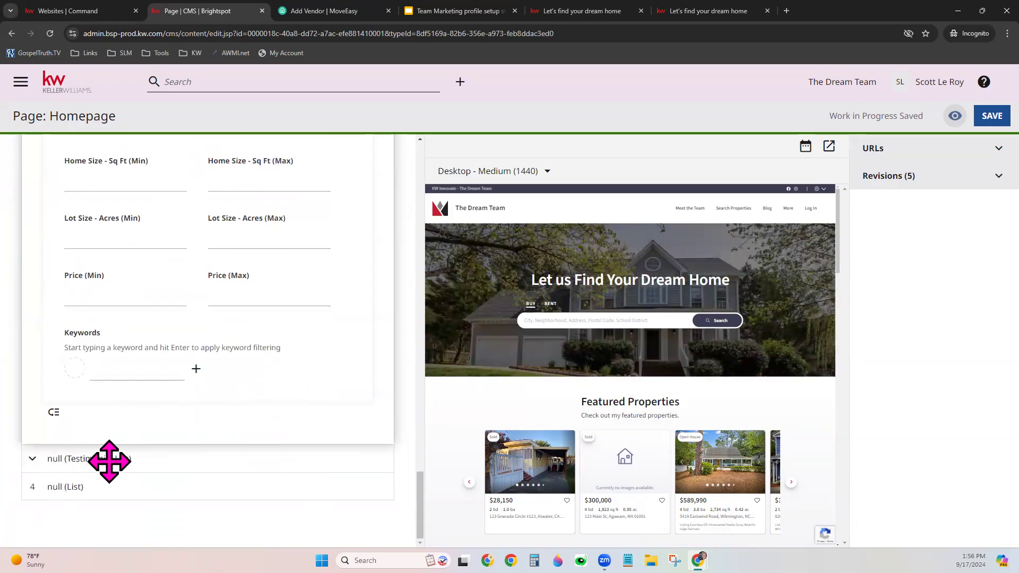
- Expand the Testimonial List module and keep Display Or Hide Module on Display (Default)
left_click(126, 461)
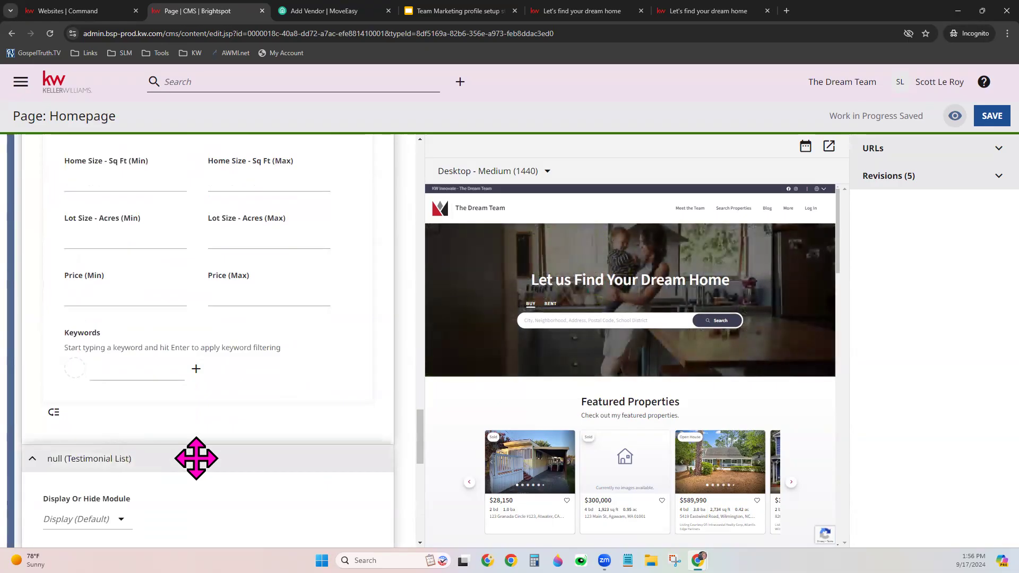
scroll(342, 448, "down", 2)
scroll(329, 425, "down", 4)
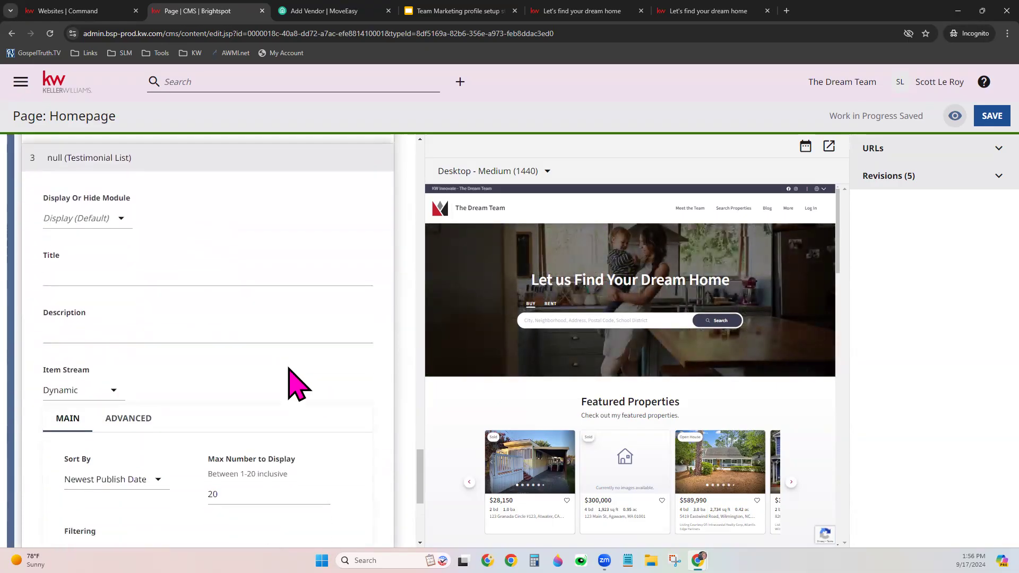
left_click(85, 197)
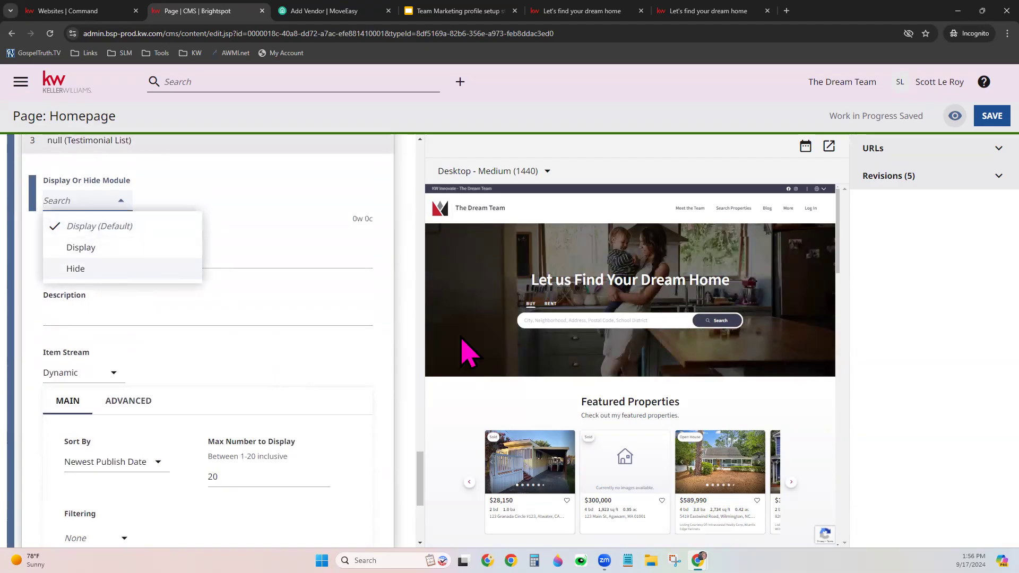
scroll(717, 346, "down", 2)
scroll(716, 346, "down", 5)
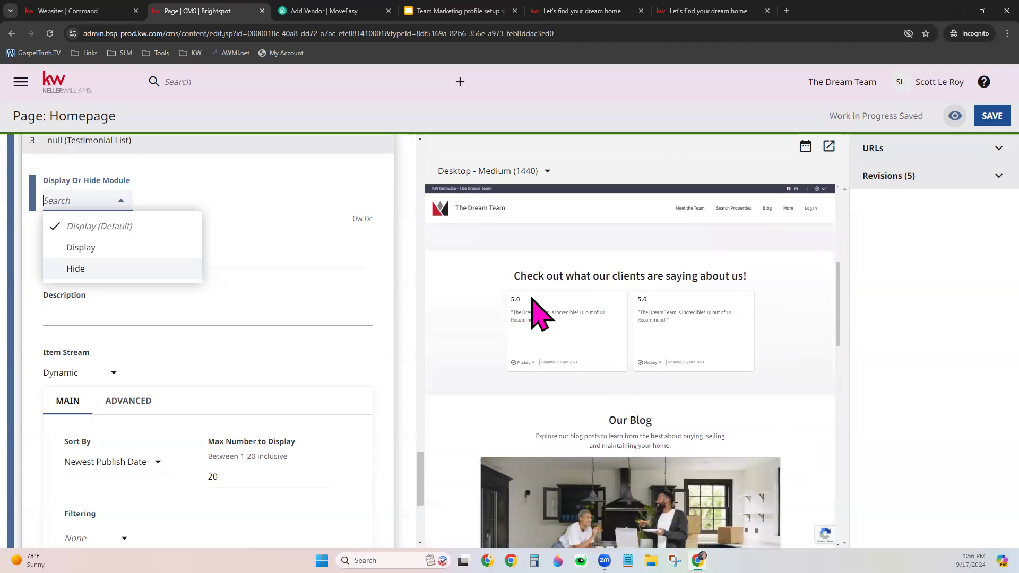
left_click(264, 225)
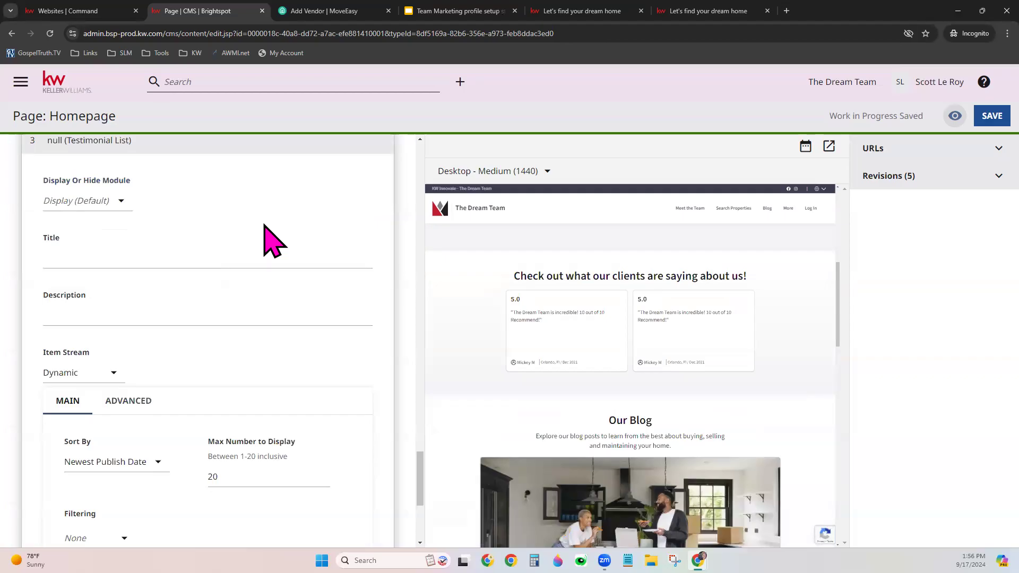
- Check which pages the live Dream Team site's More menu lists, then return to the Brightspot homepage editor
left_click(589, 12)
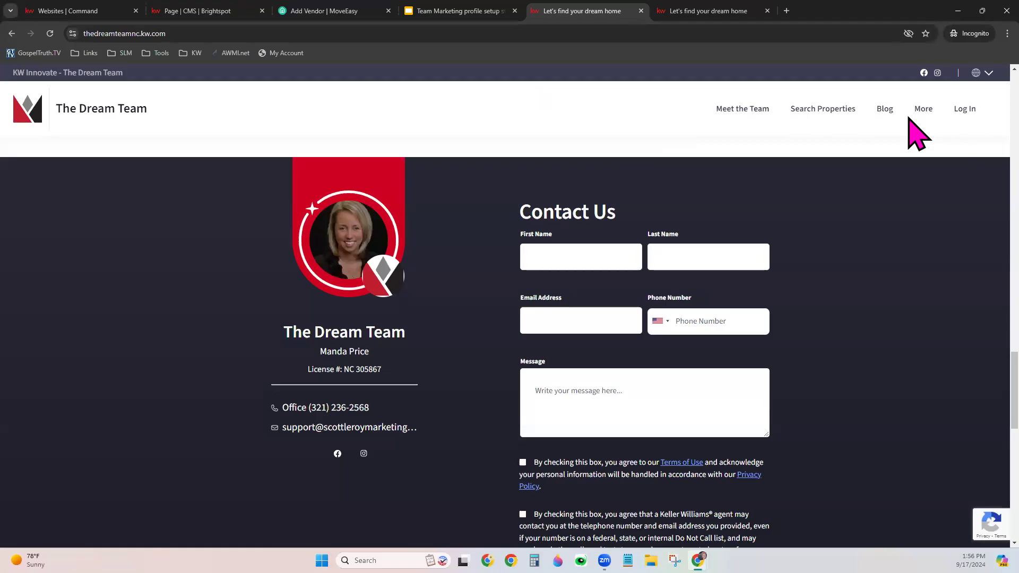
left_click(924, 110)
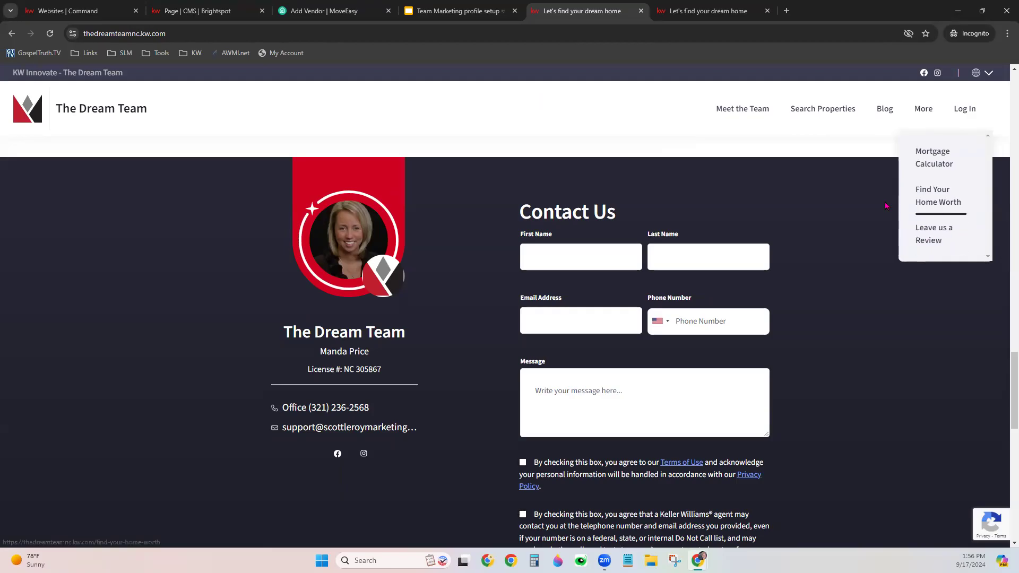
left_click(191, 4)
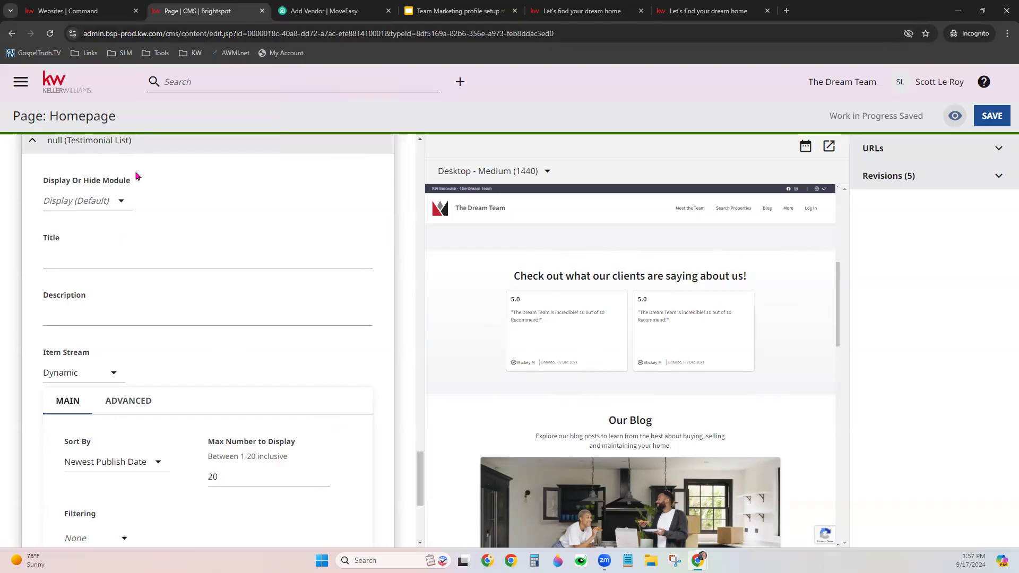
- Add two empty Featured Testimonials slots and choose Create New in row 1
scroll(181, 427, "down", 4)
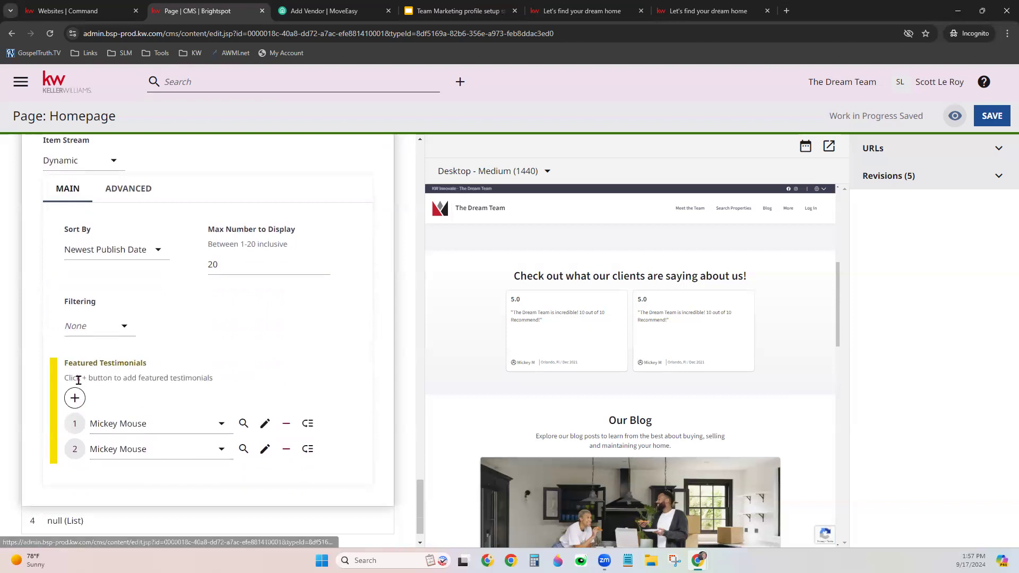
left_click(75, 397)
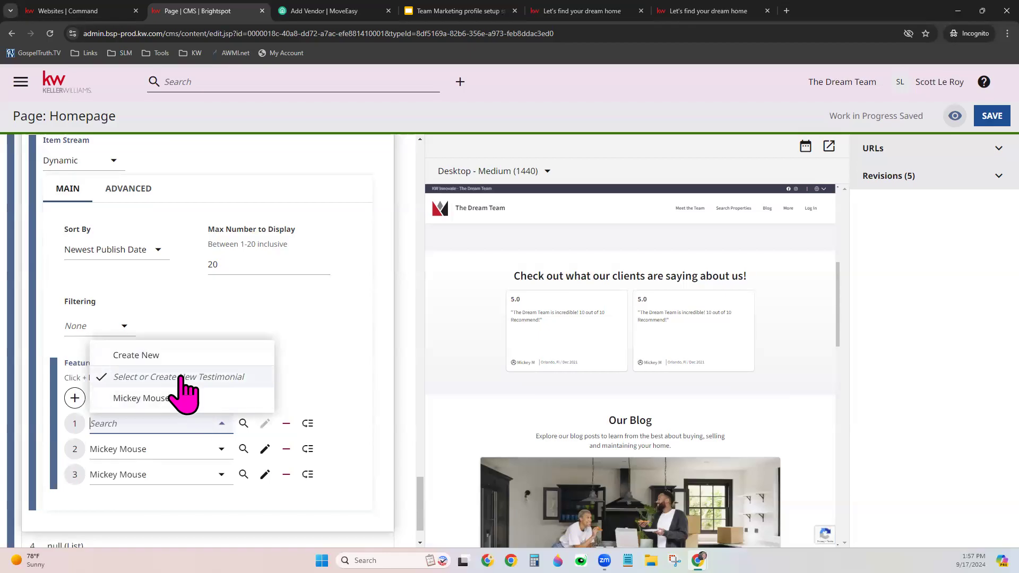
left_click(375, 330)
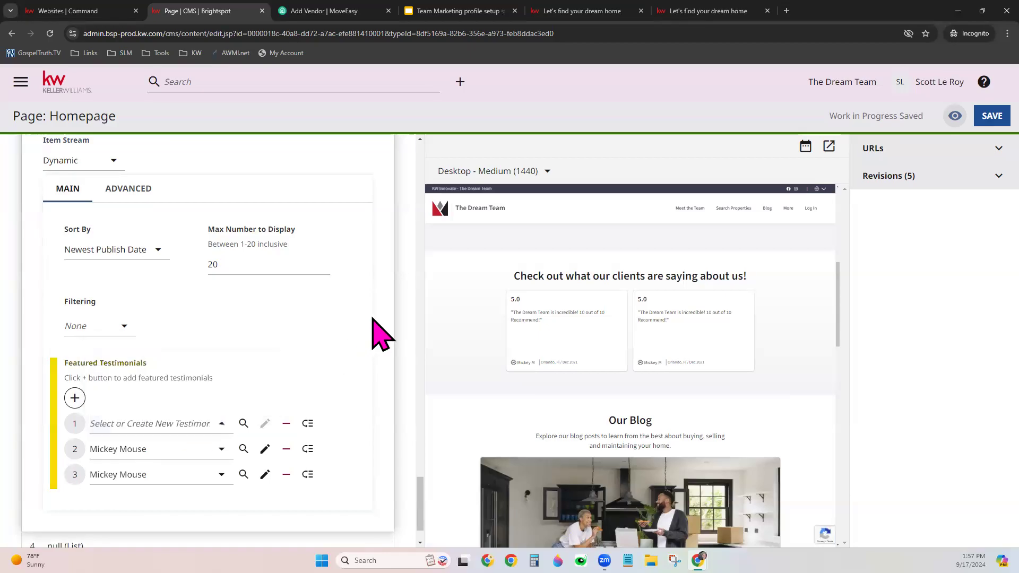
scroll(348, 372, "up", 1)
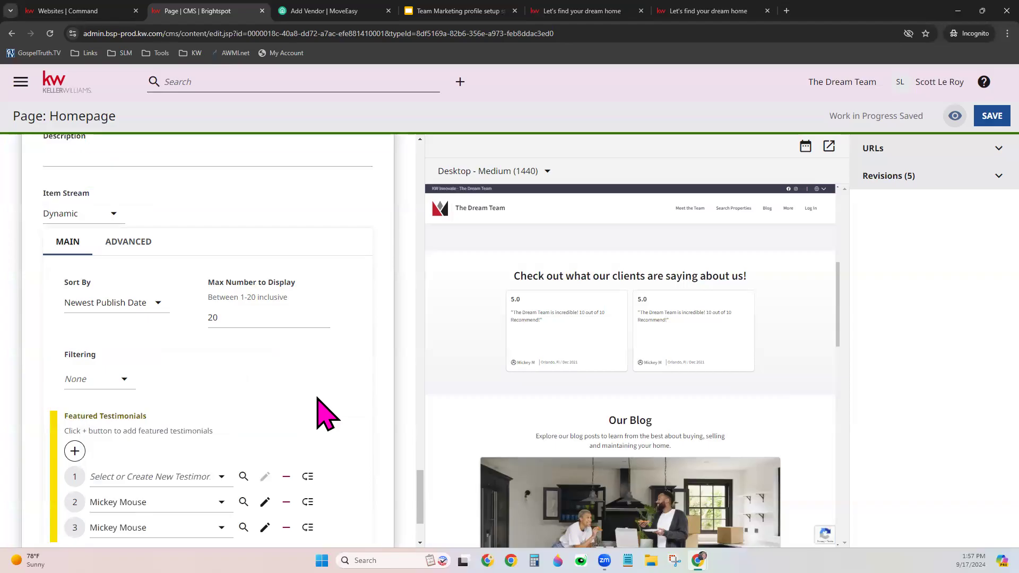
scroll(325, 414, "up", 1)
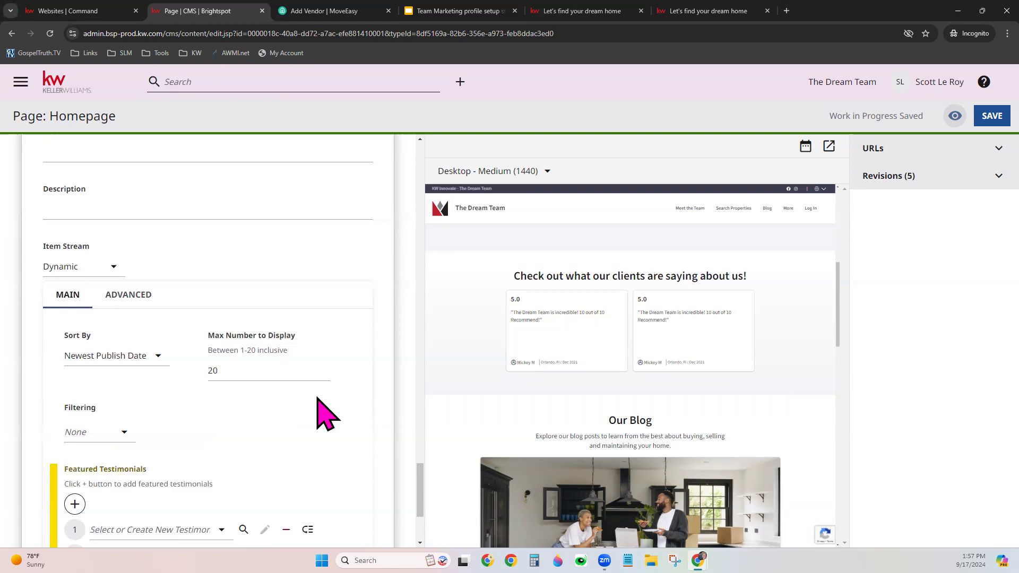
scroll(324, 414, "down", 2)
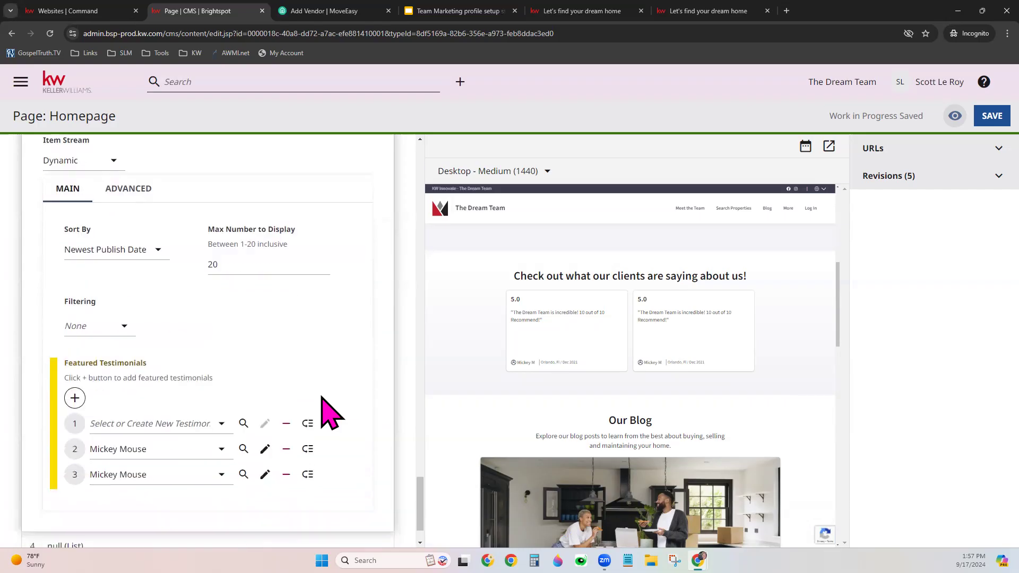
left_click(75, 398)
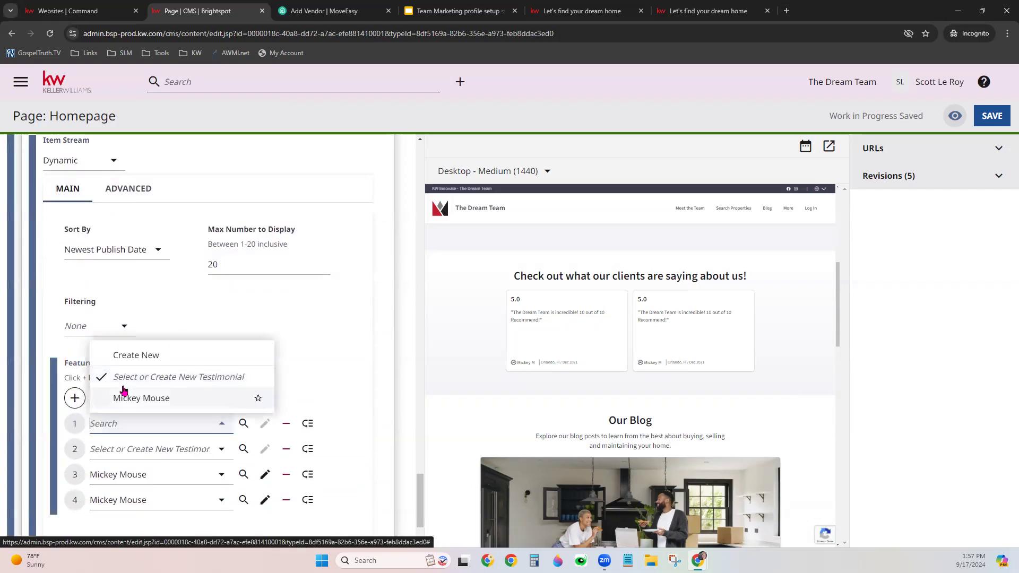
left_click(158, 355)
- Give the new testimonial a 5 Star Rating, leaving the text, First Name and Client Since fields empty
left_click(57, 210)
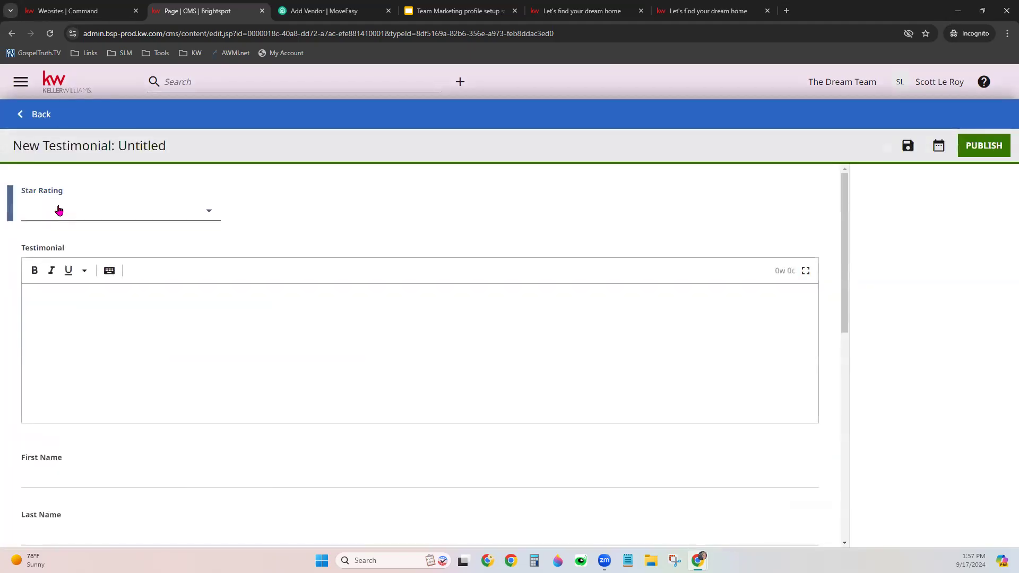
left_click(71, 340)
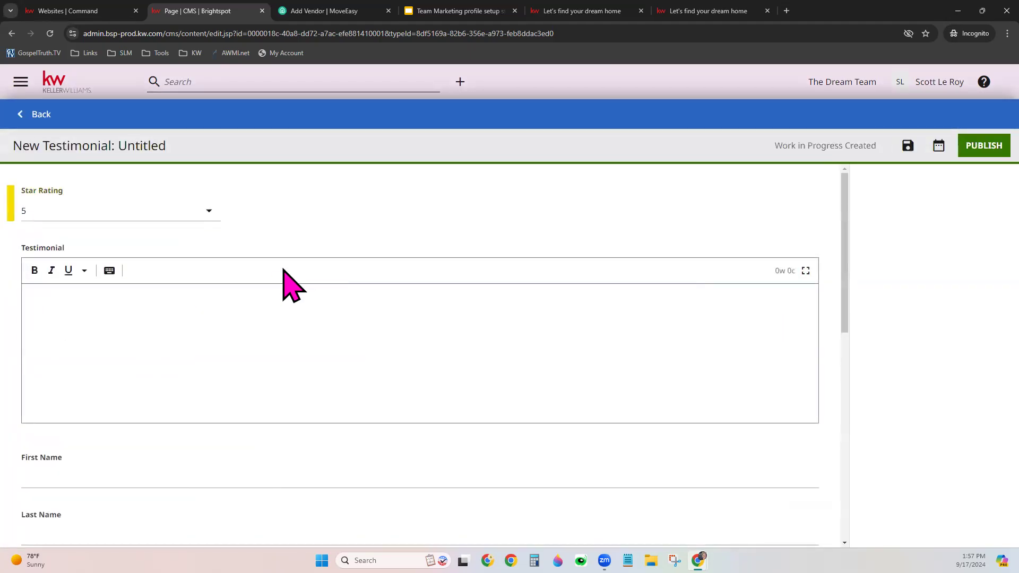
scroll(68, 200, "down", 2)
left_click(57, 213)
scroll(181, 280, "up", 1)
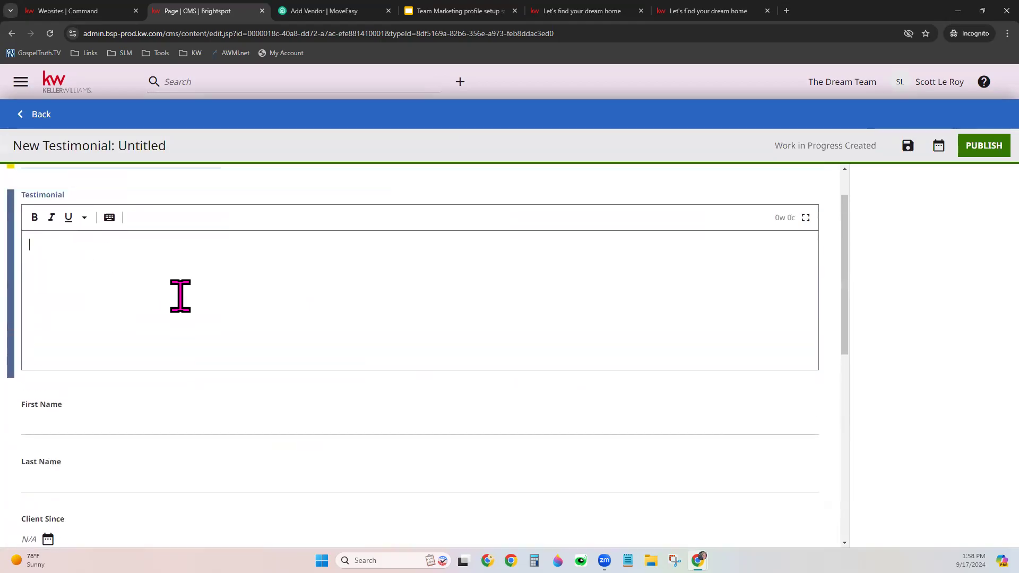
left_click(107, 418)
scroll(108, 418, "down", 4)
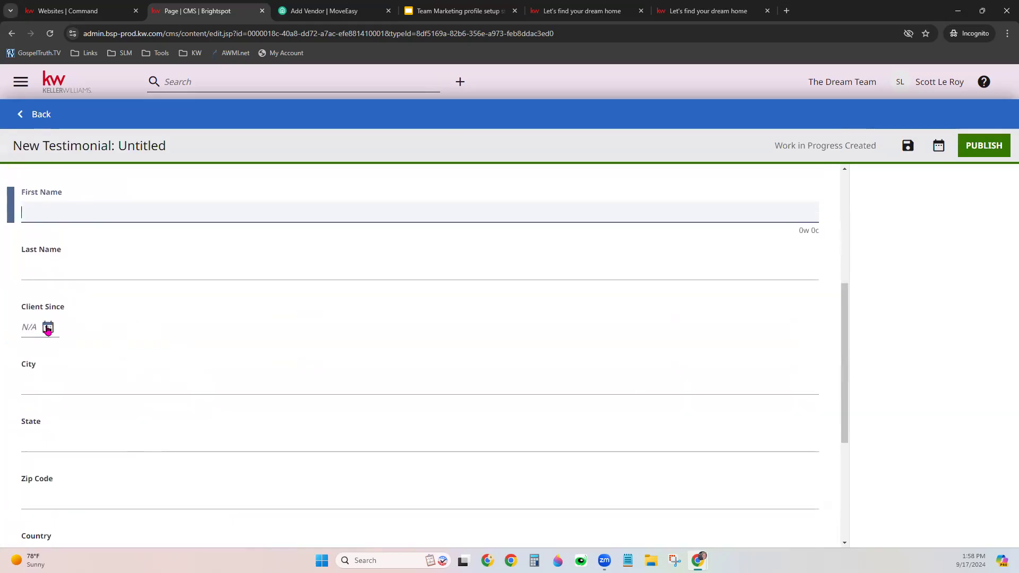
left_click(48, 327)
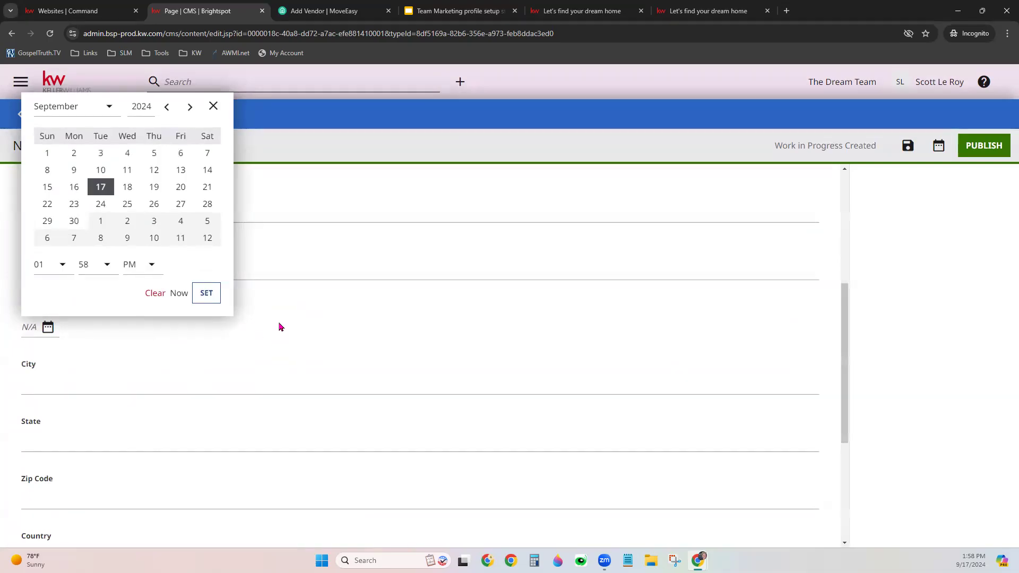
left_click(213, 106)
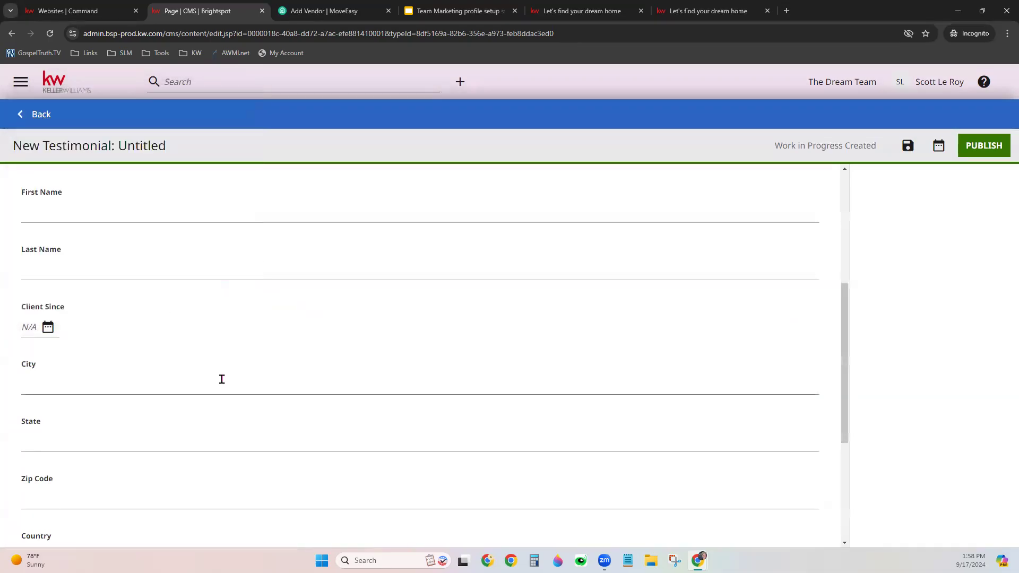
- Leave the New Testimonial form and confirm discarding the unsaved draft
scroll(220, 378, "down", 2)
scroll(155, 412, "down", 2)
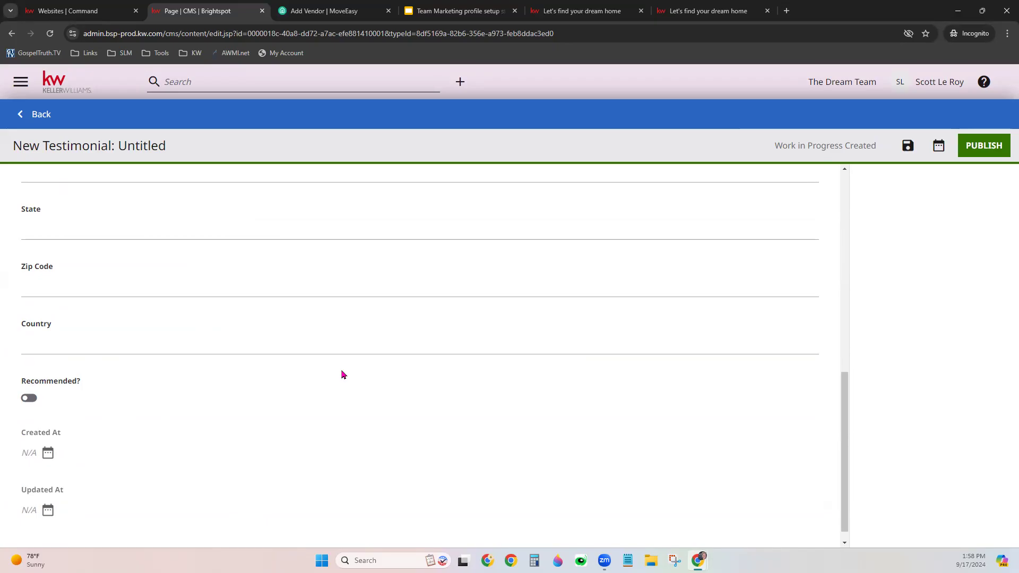
scroll(342, 375, "down", 1)
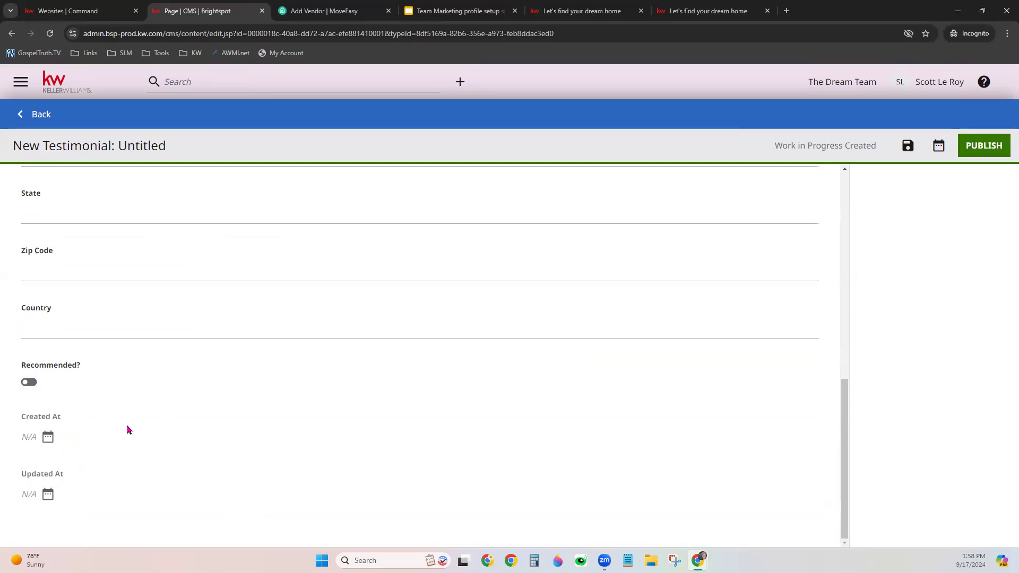
scroll(146, 432, "up", 10)
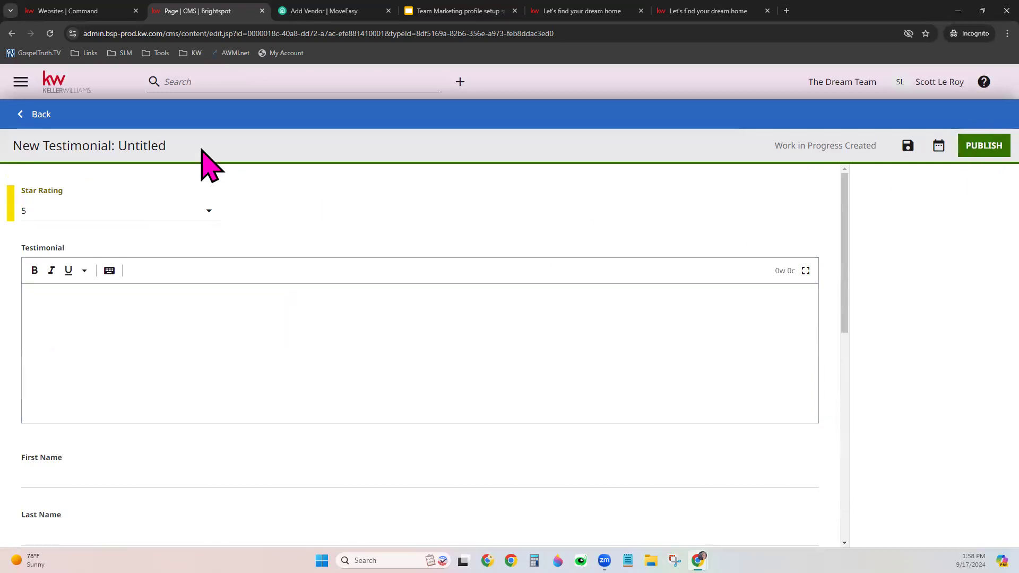
left_click(18, 122)
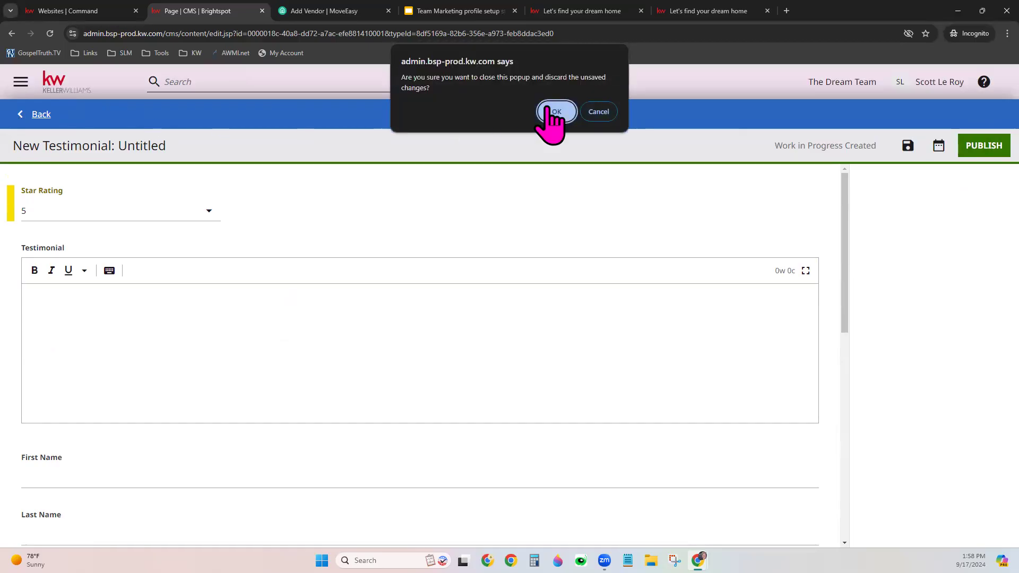
left_click(552, 113)
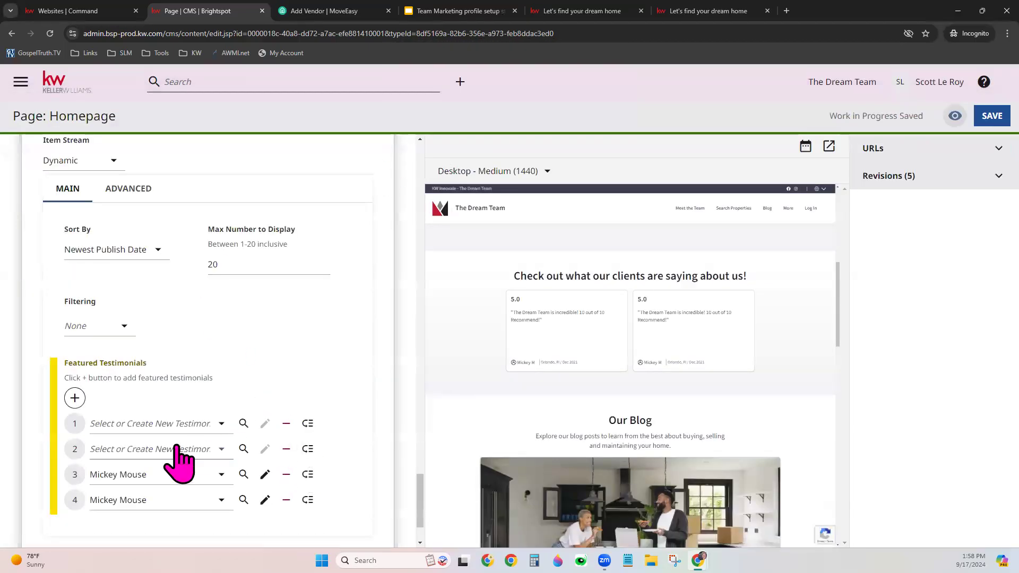
- Leave the first featured slot unchosen and keep testimonials sorted by Newest Publish Date
left_click(125, 423)
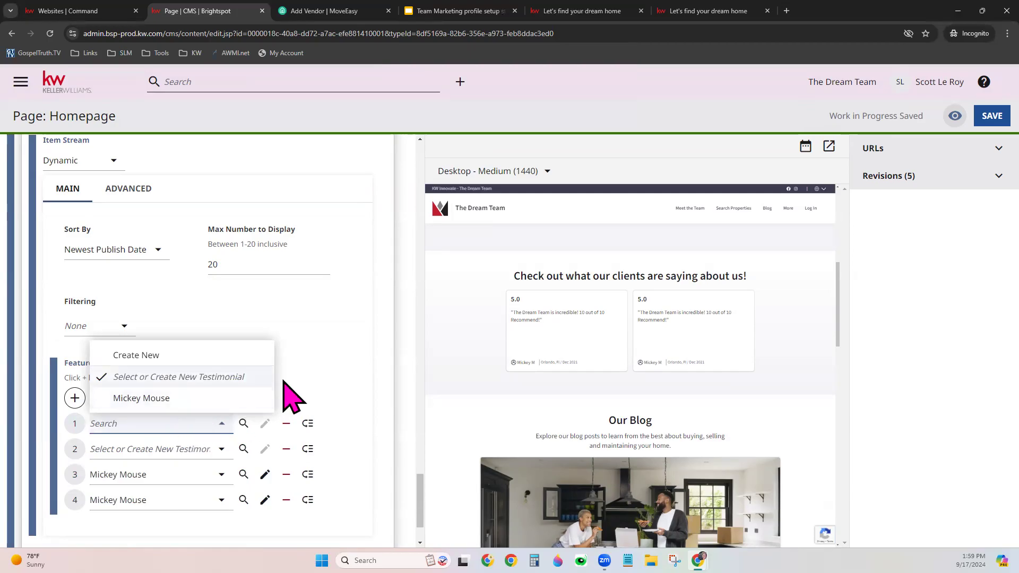
left_click(302, 386)
scroll(238, 345, "up", 1)
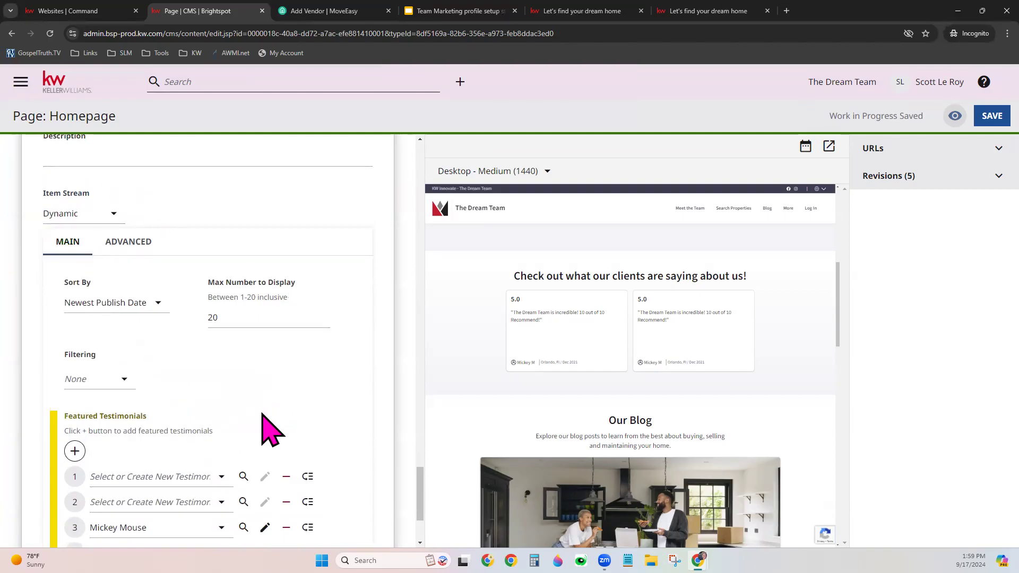
scroll(272, 395, "down", 1)
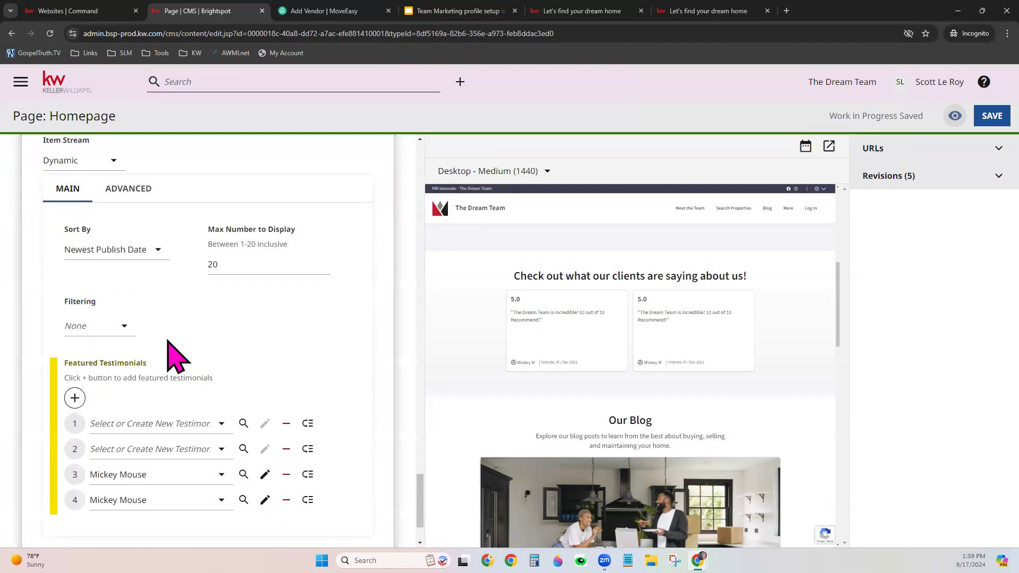
left_click(132, 250)
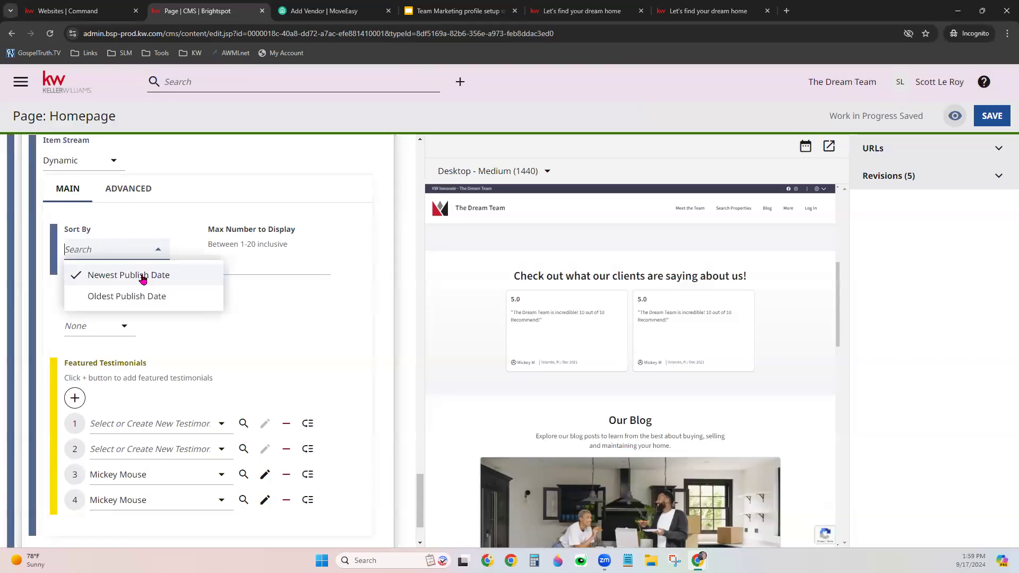
left_click(290, 347)
left_click(281, 264)
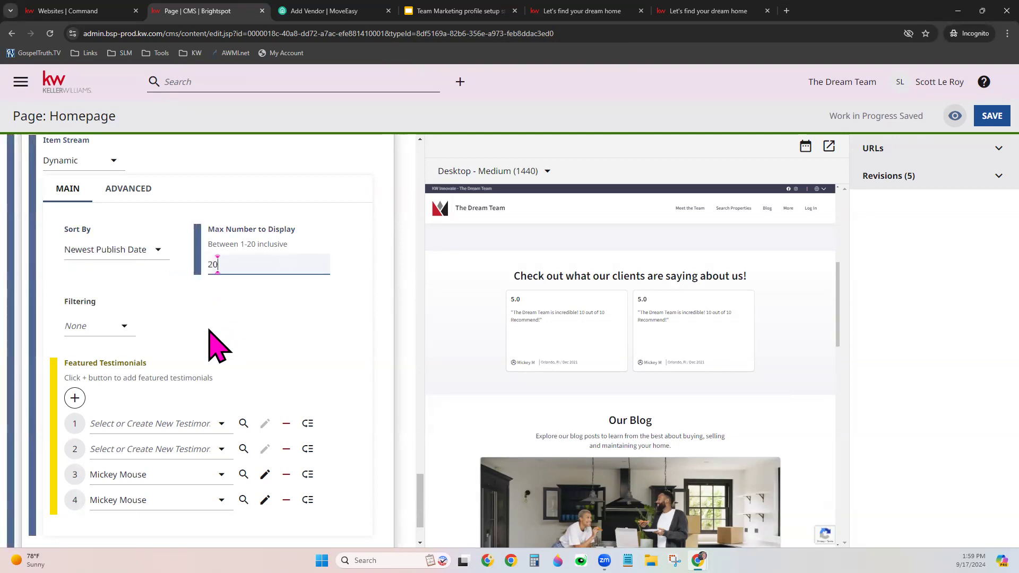
- Filter testimonials by Star Rating, minimum 4 or greater, and show the Item Stream choices
left_click(124, 326)
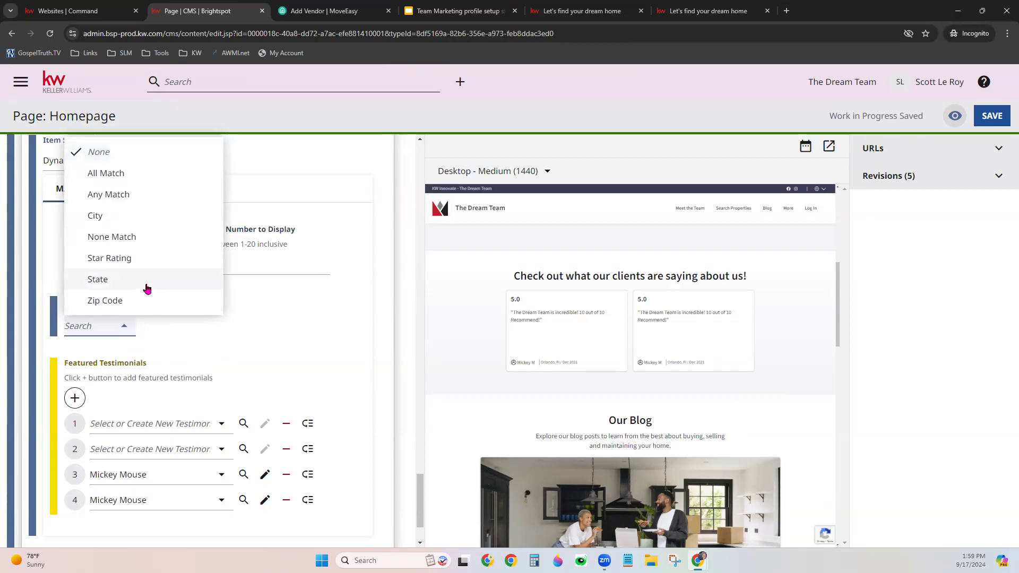
left_click(154, 264)
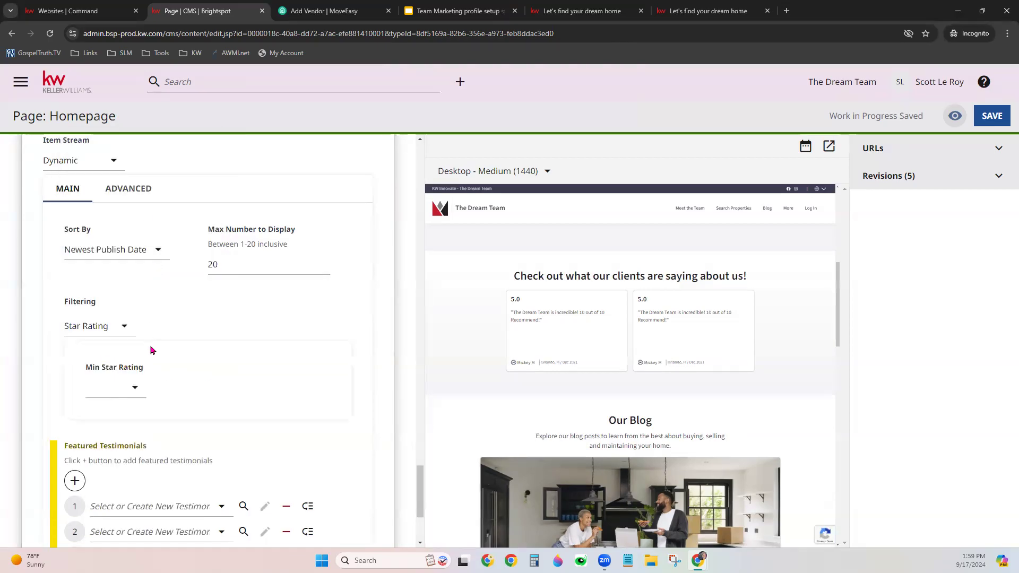
left_click(130, 388)
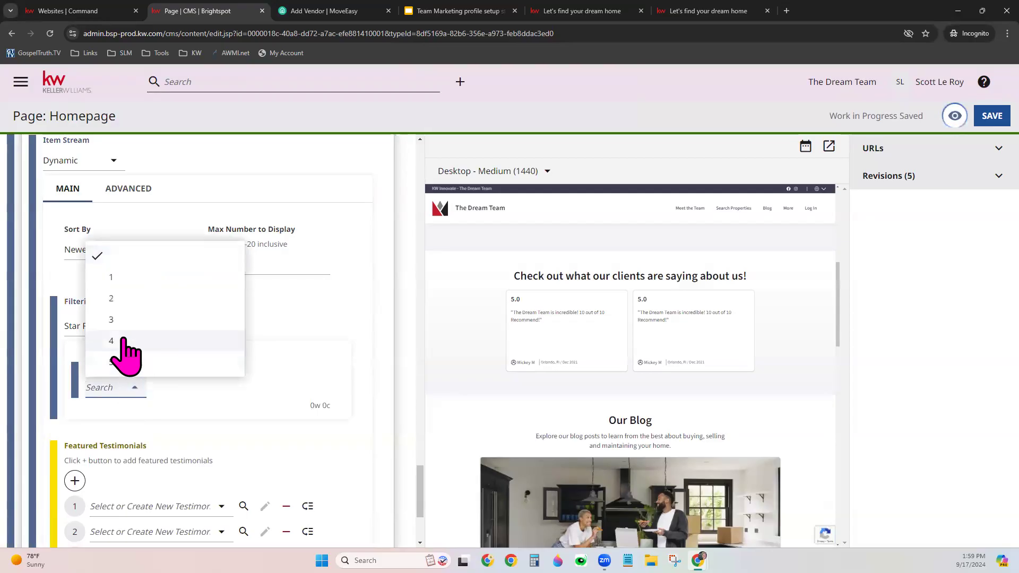
left_click(122, 342)
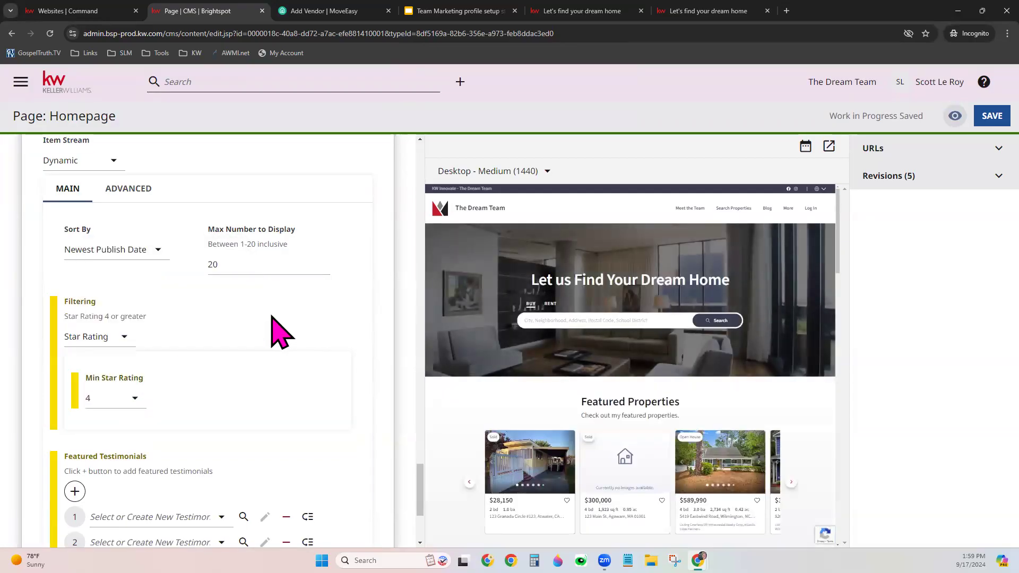
scroll(516, 387, "down", 5)
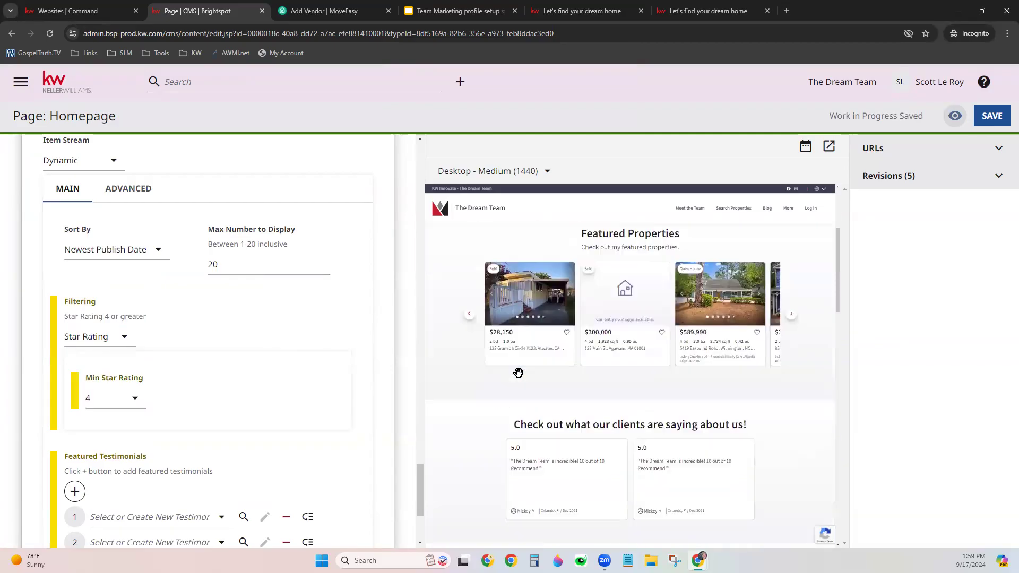
scroll(517, 371, "down", 1)
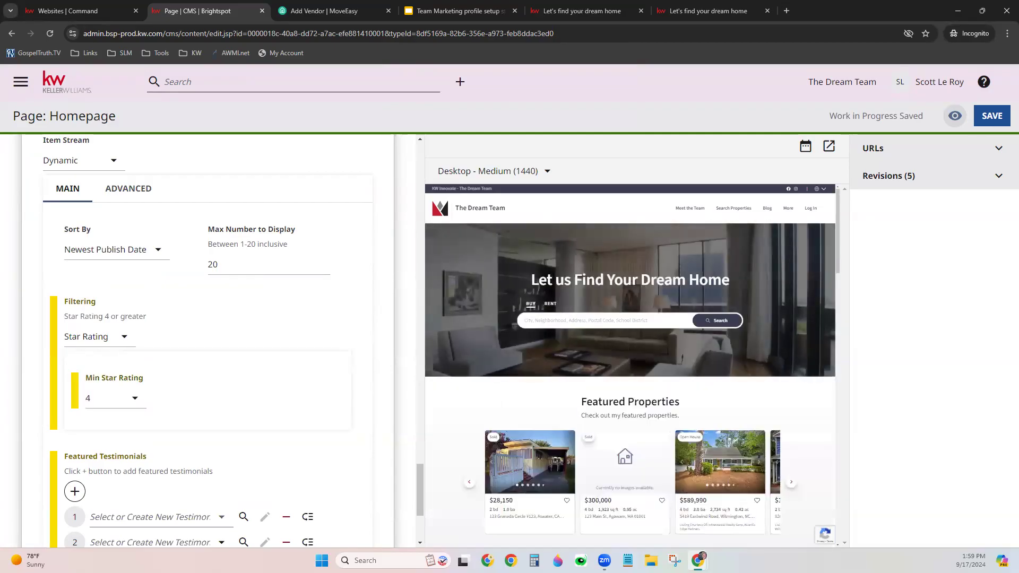
left_click(91, 161)
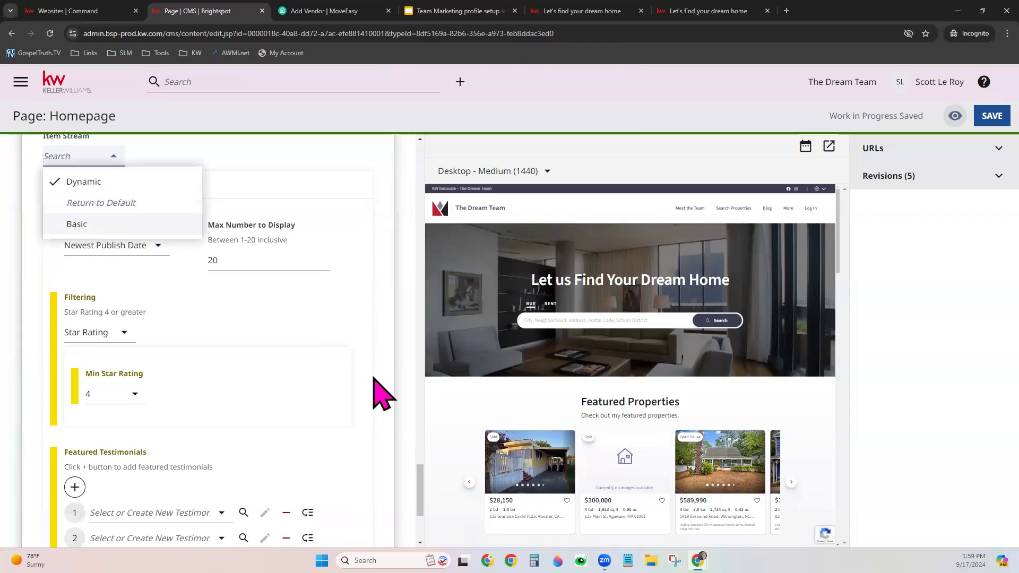
scroll(374, 388, "down", 3)
- Move the first empty testimonial slot to position 4 and expand the blog List module
left_click_drag(308, 340, 313, 415)
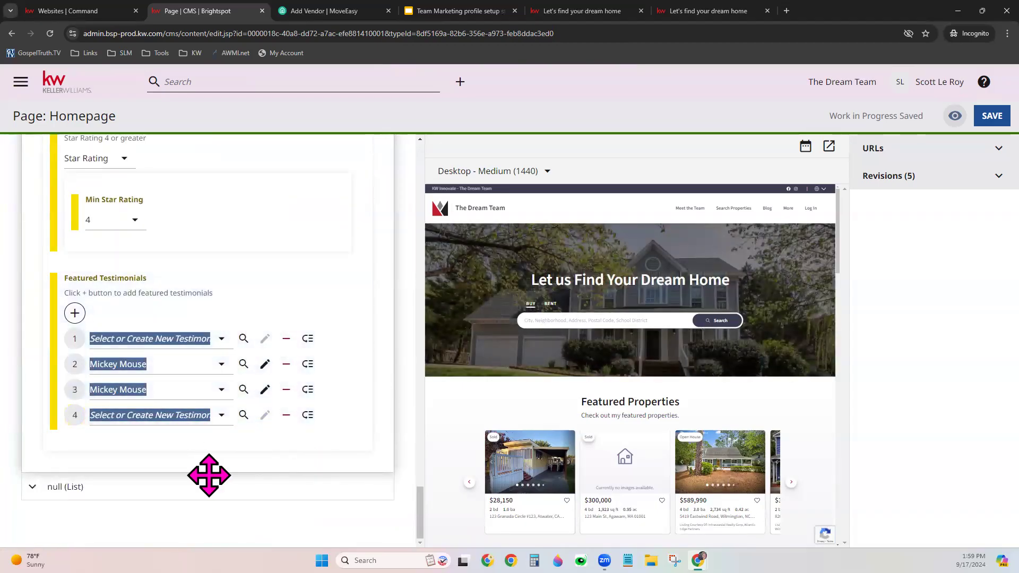
left_click(69, 487)
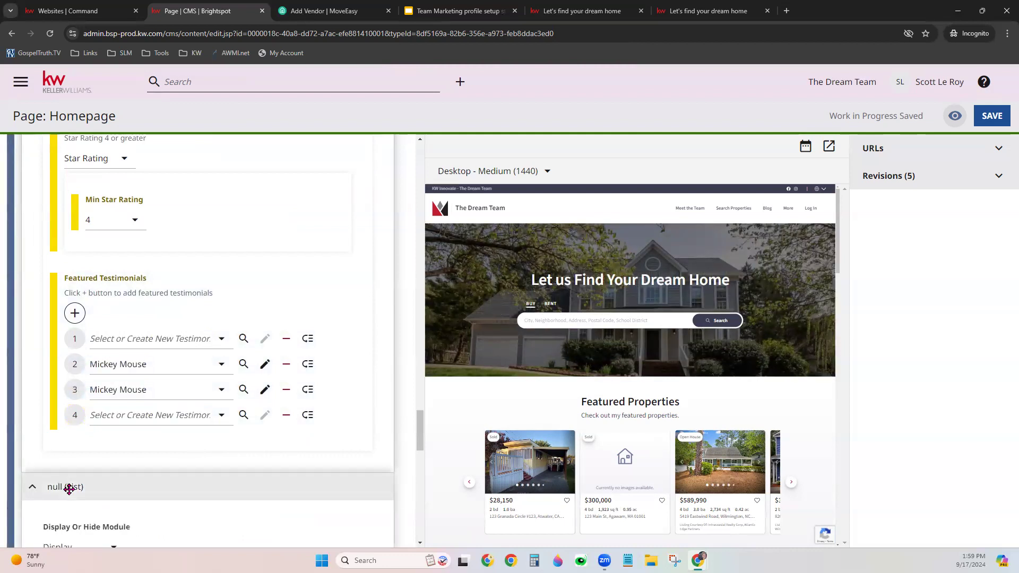
scroll(383, 432, "down", 7)
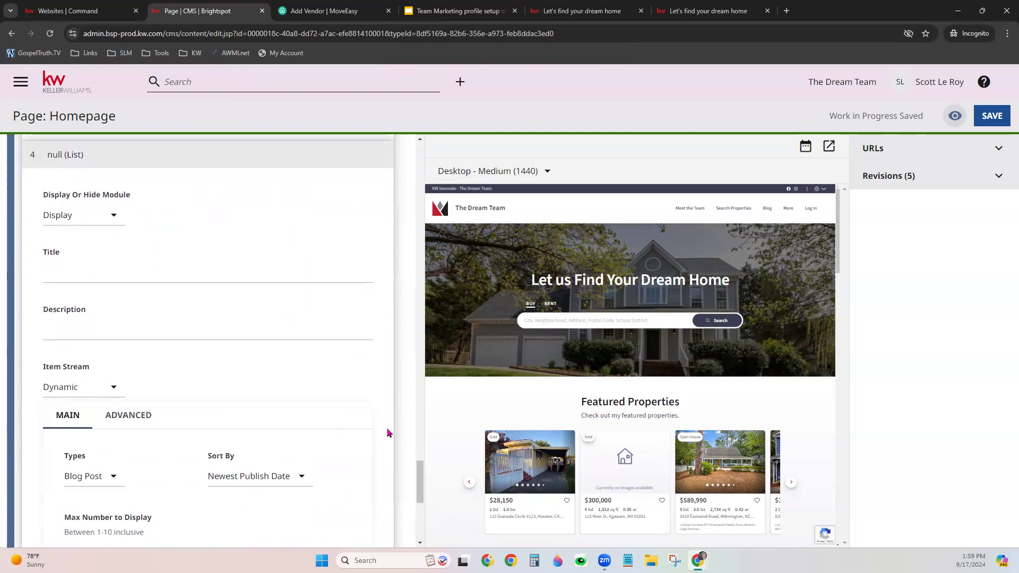
scroll(388, 433, "up", 1)
scroll(673, 422, "down", 7)
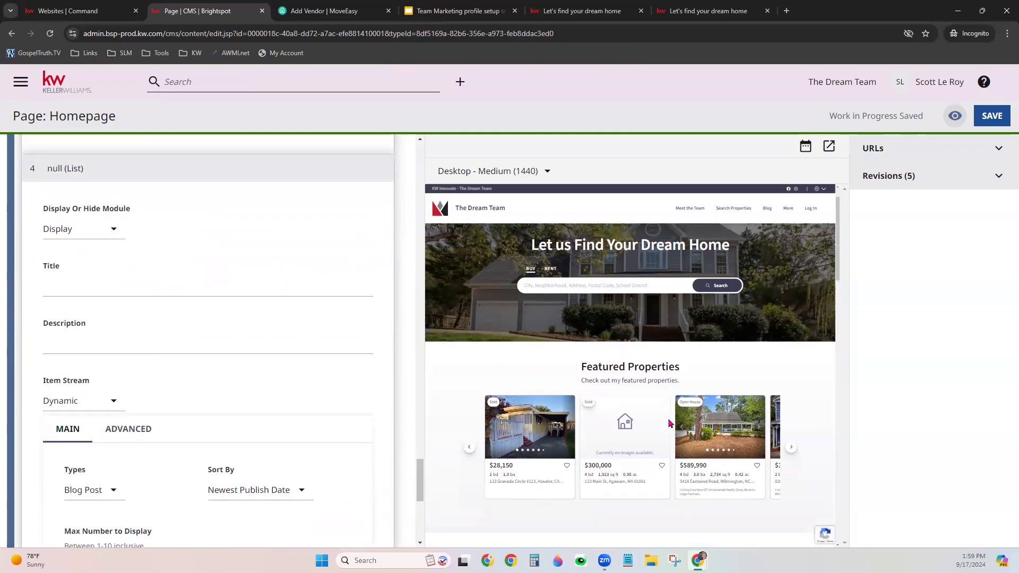
scroll(673, 422, "down", 2)
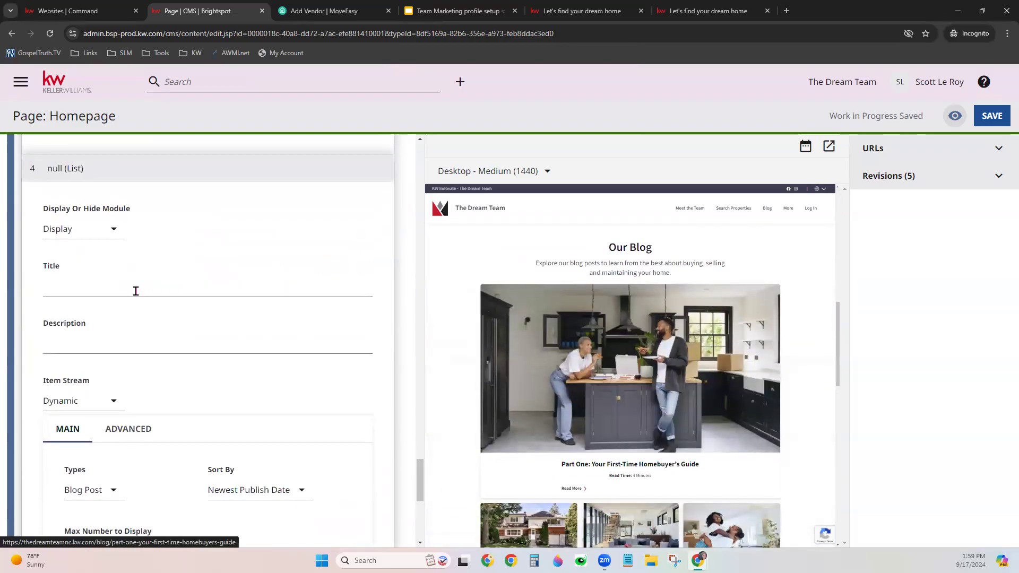
- Keep the blog List module set to Display
left_click(113, 233)
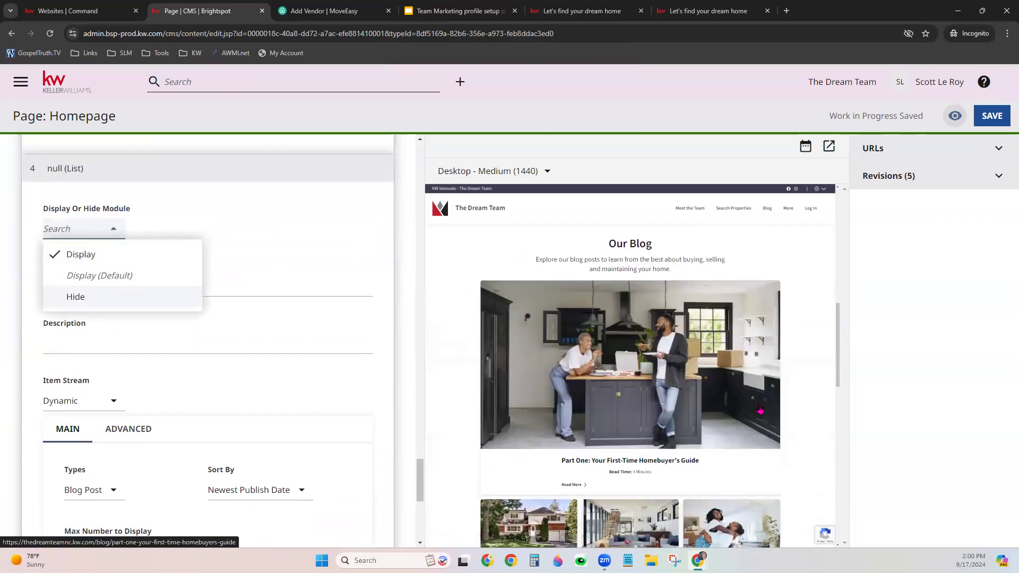
scroll(760, 410, "down", 1)
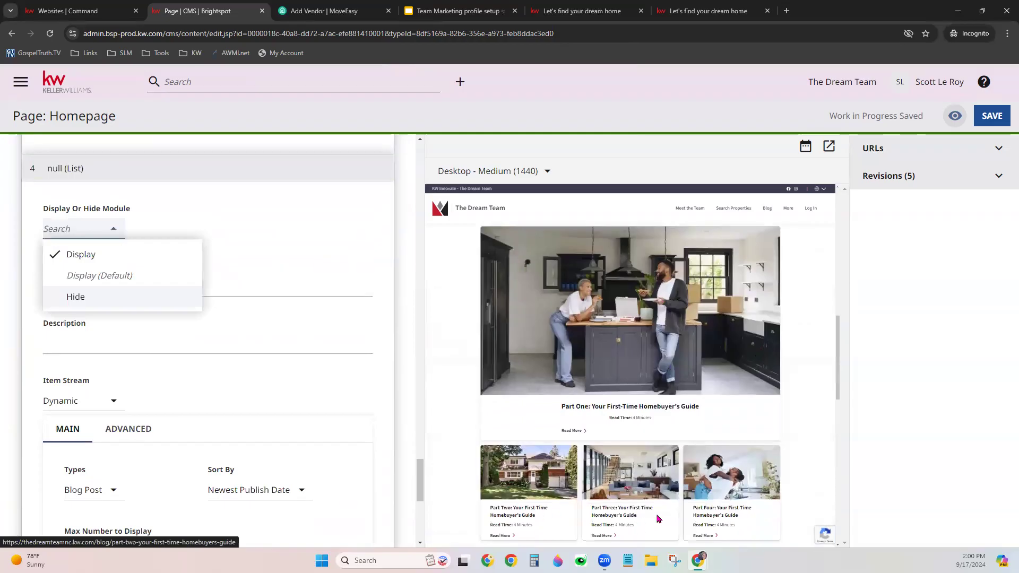
left_click(287, 226)
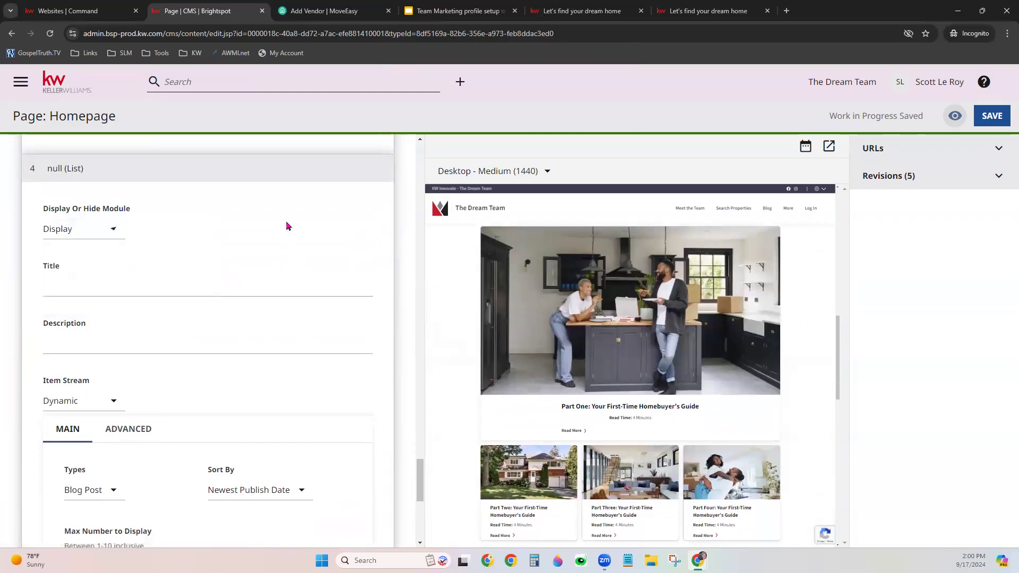
scroll(567, 424, "up", 1)
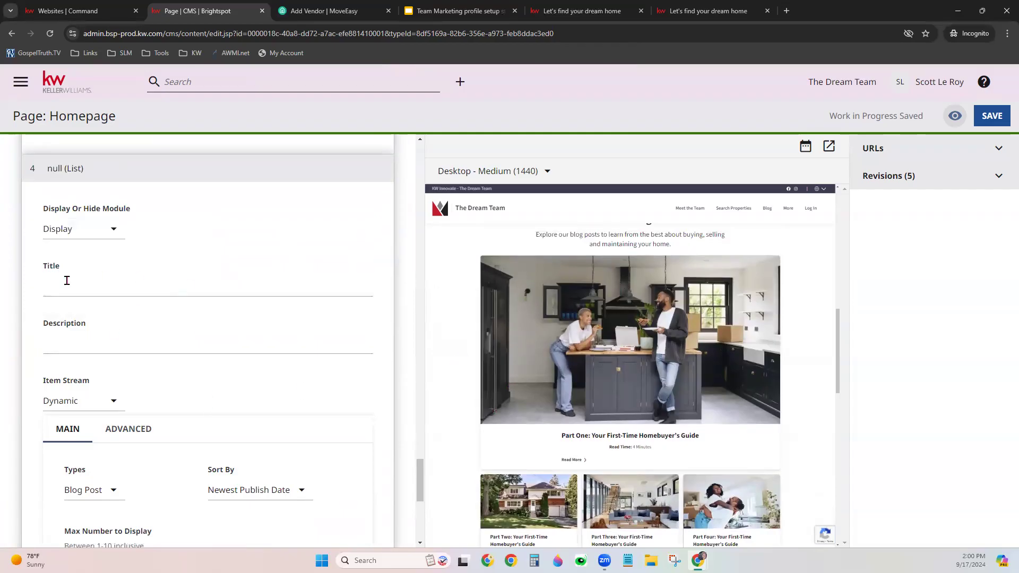
scroll(236, 350, "down", 3)
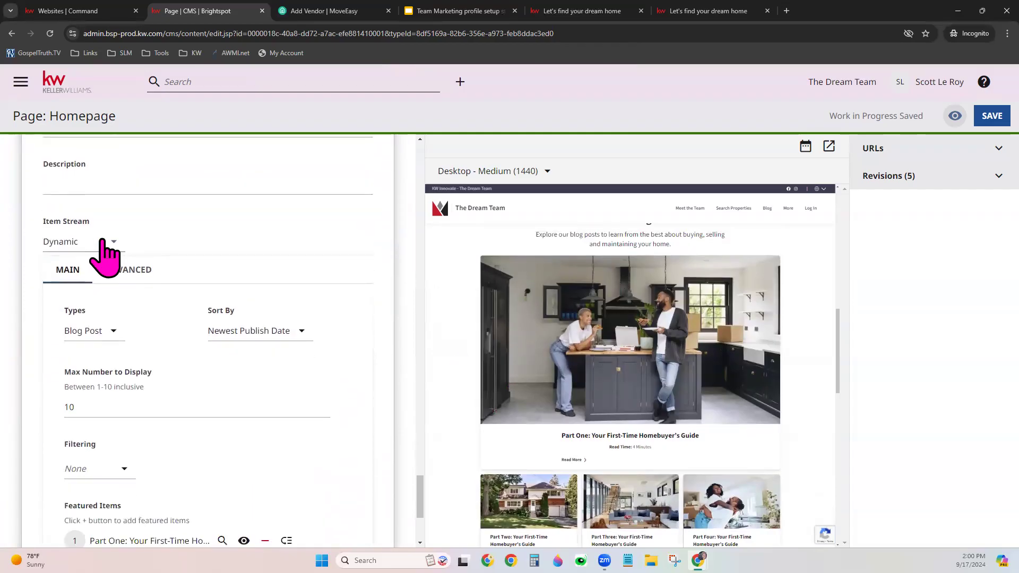
- Keep the blog module's item stream Dynamic and its filtering set to None
left_click(101, 244)
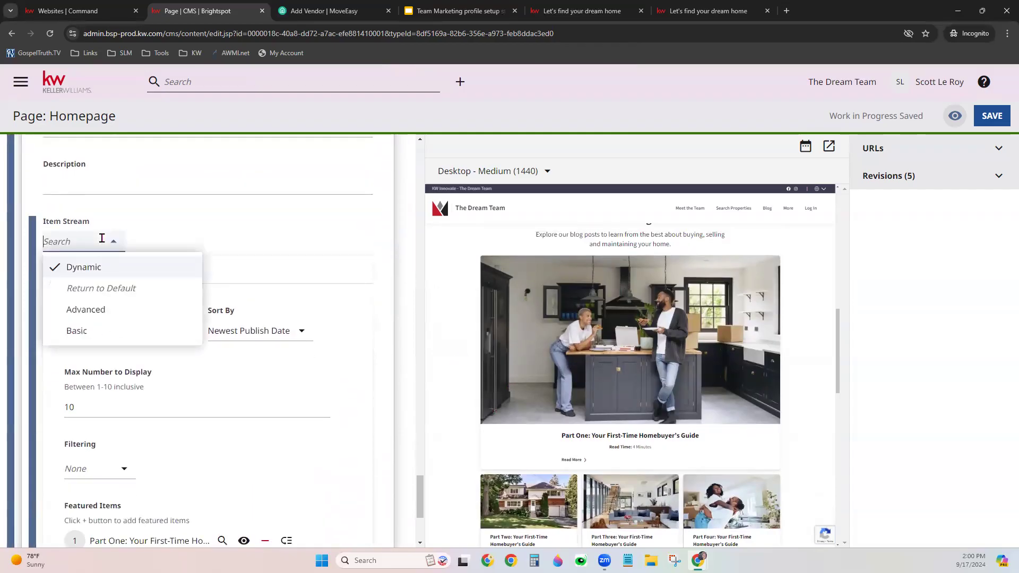
left_click(220, 261)
scroll(173, 347, "down", 1)
scroll(170, 347, "down", 1)
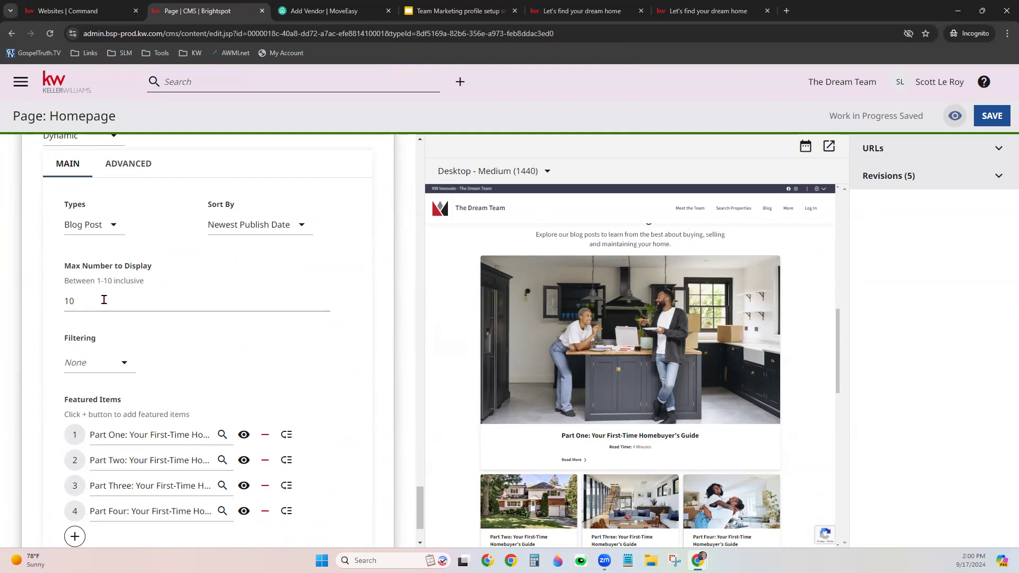
left_click(238, 229)
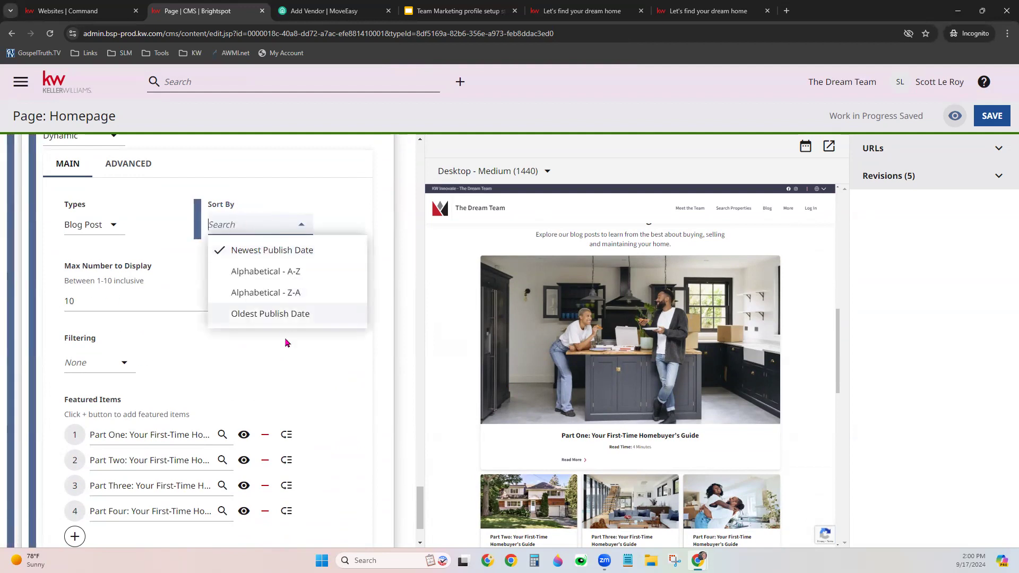
scroll(188, 371, "down", 2)
left_click(115, 276)
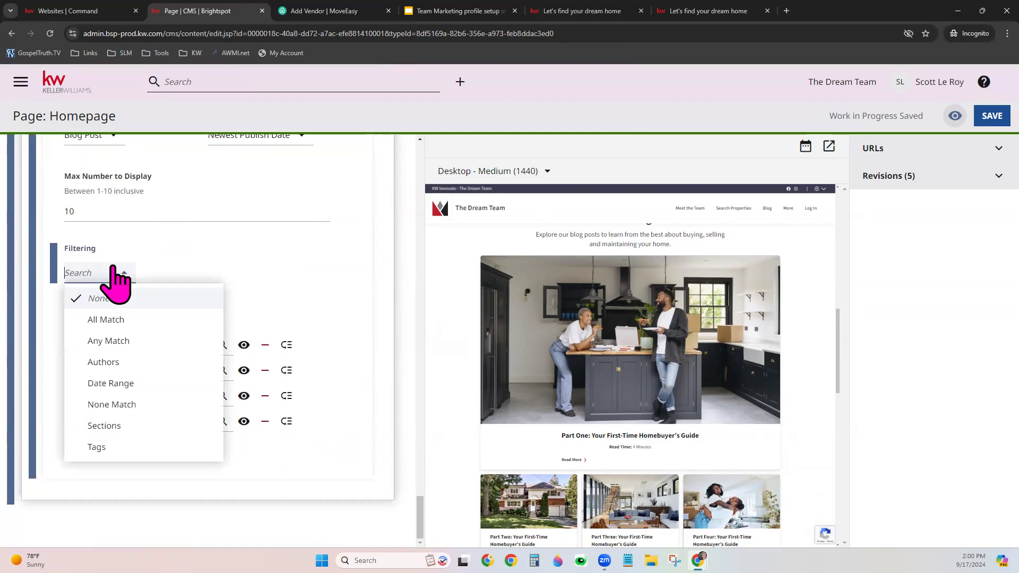
left_click(287, 259)
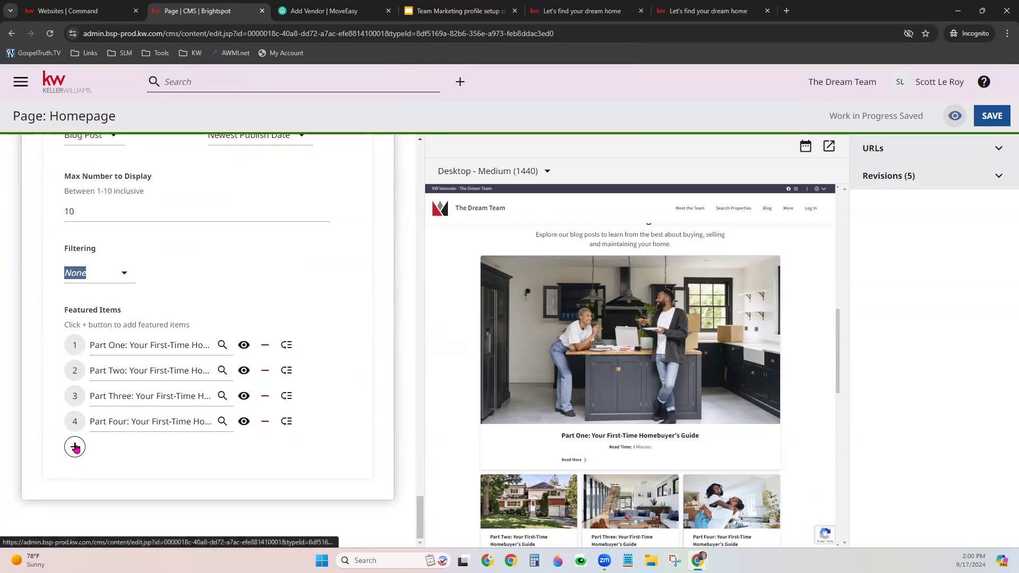
- Move the Part Four post to second place in Featured Items, keeping the module displayed
left_click_drag(290, 419, 307, 371)
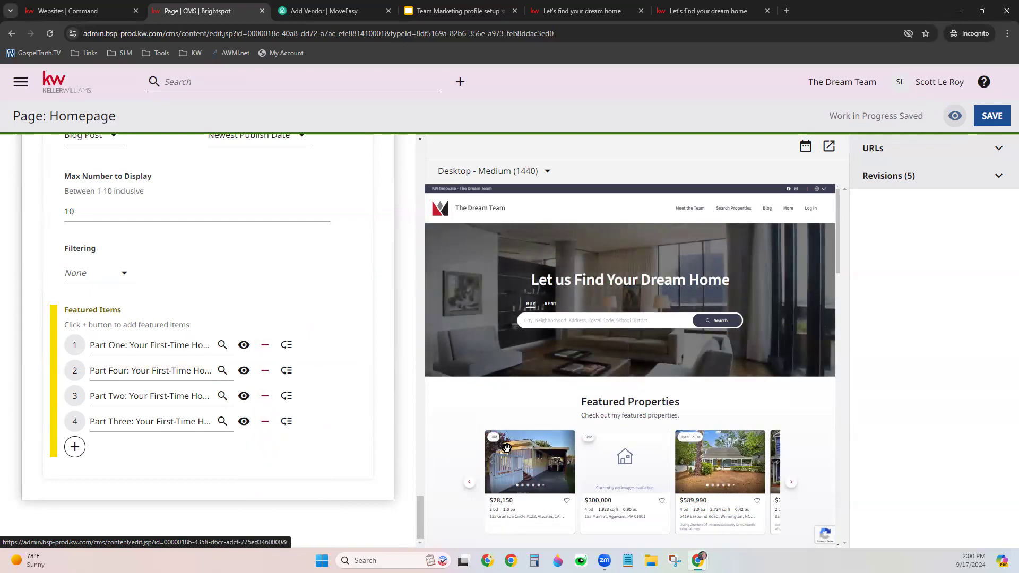
scroll(361, 449, "up", 5)
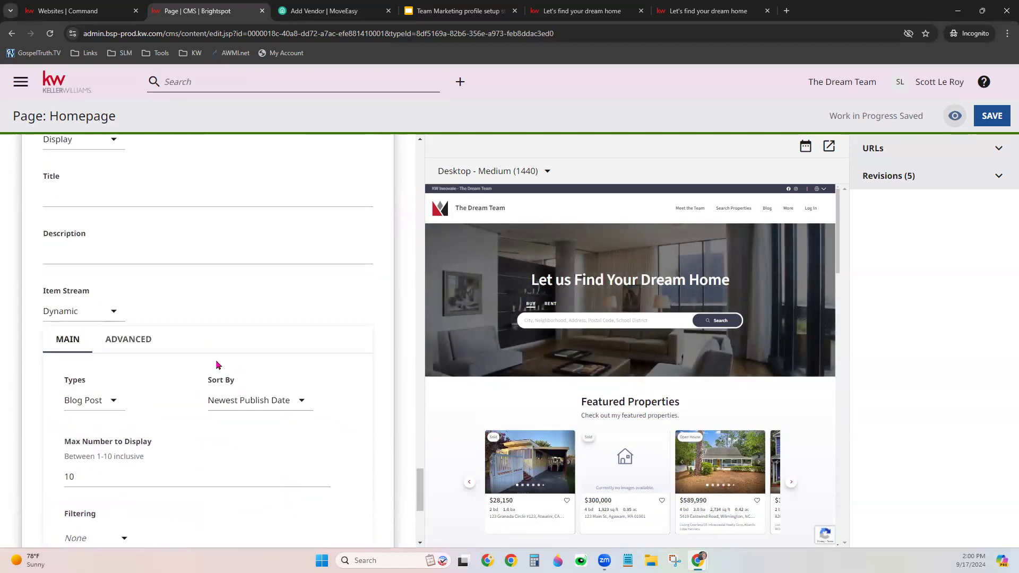
scroll(141, 300, "up", 3)
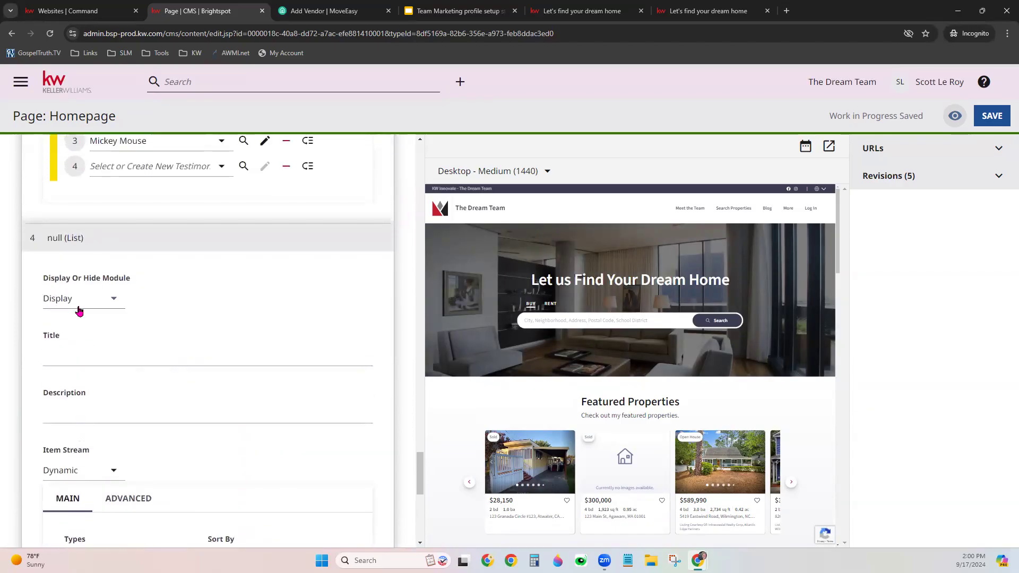
left_click(79, 308)
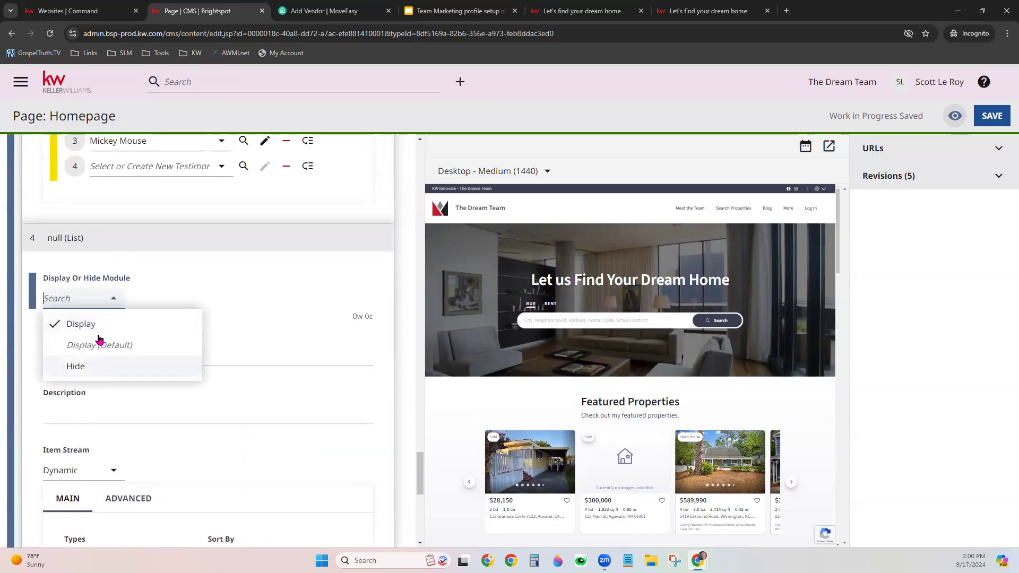
left_click(263, 321)
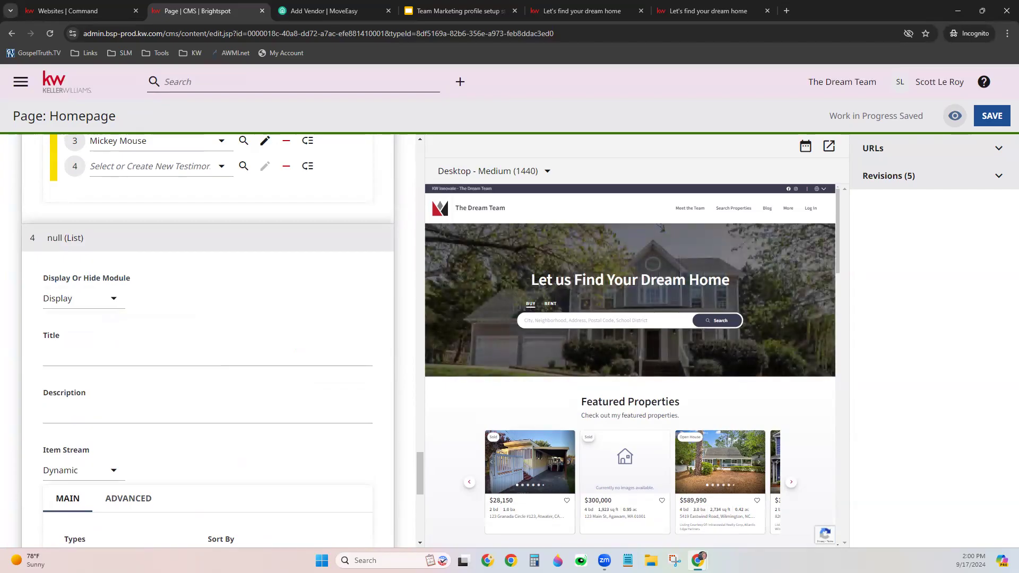